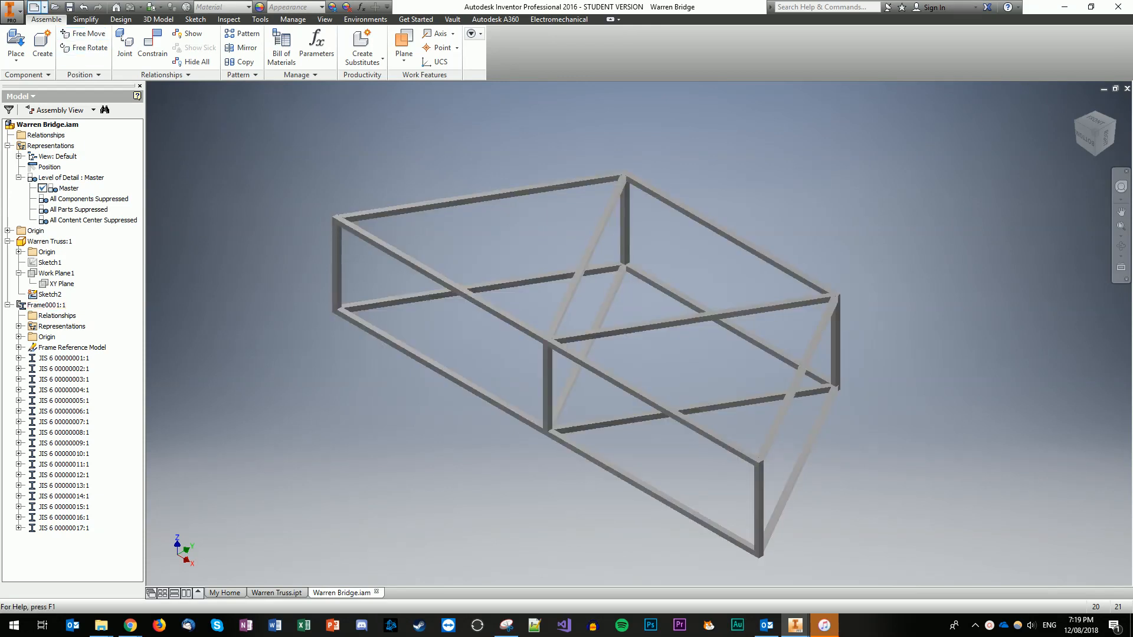
- Create a new drawing from the metric ANSI (mm).dwg template
left_click(34, 7)
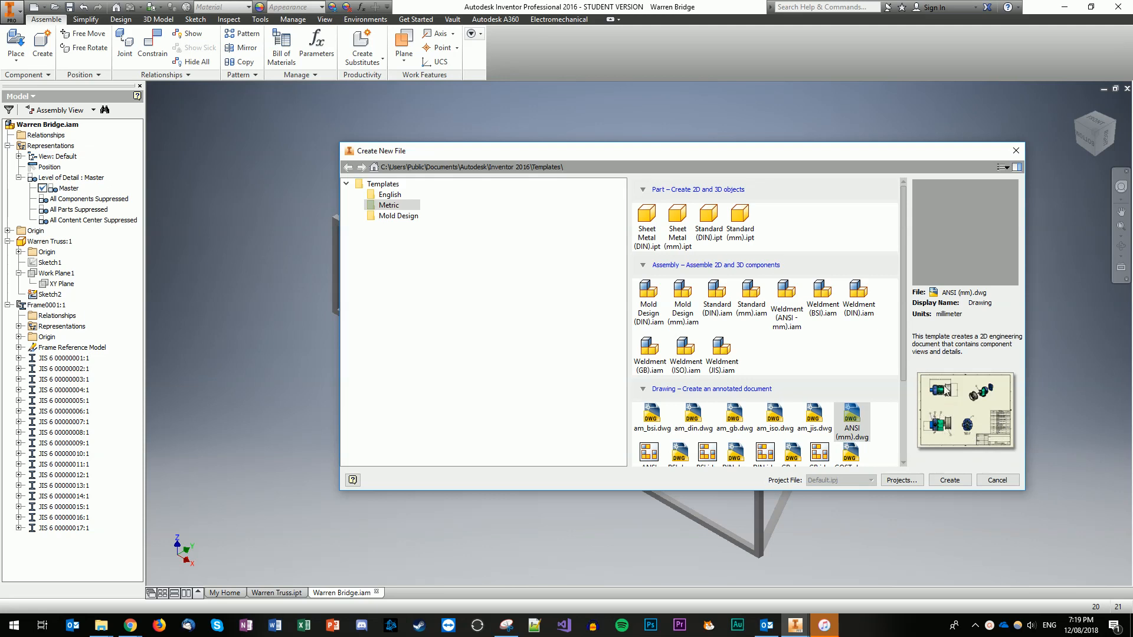
double_click(857, 422)
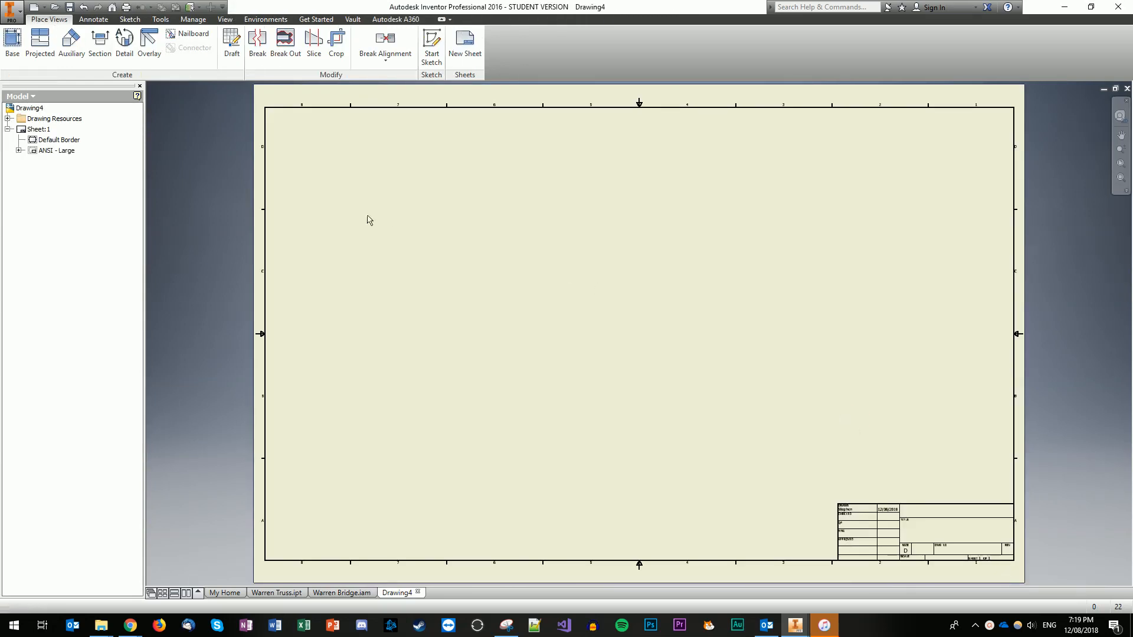
- Start a base view and load the Frame0001 assembly from the Frame folder inside the Warren Bridge folder as its model
left_click(13, 40)
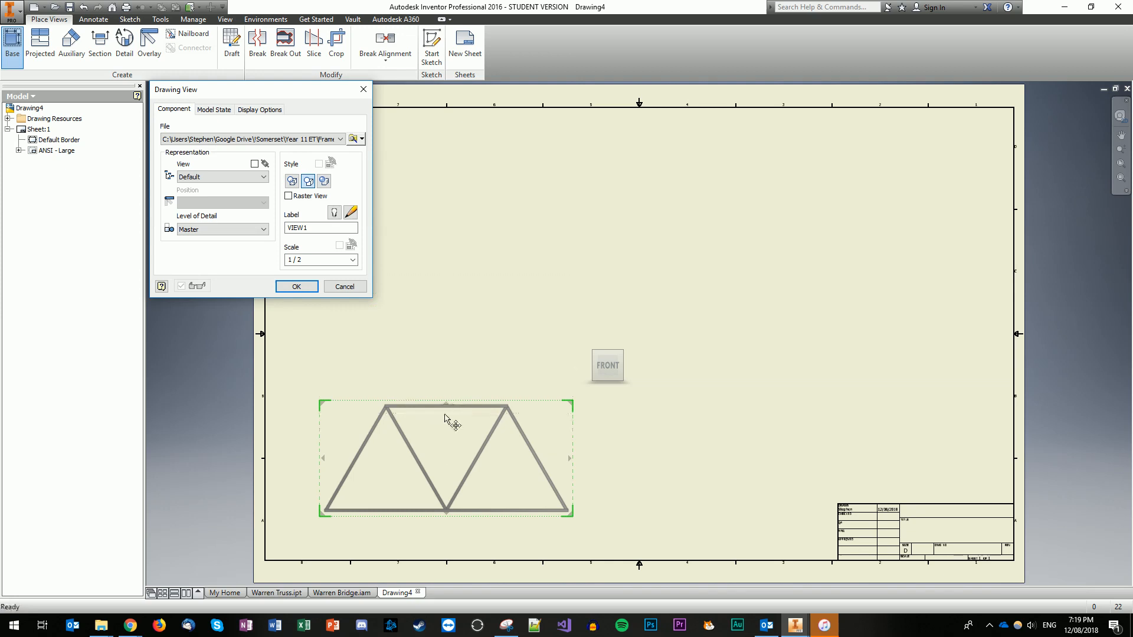
left_click(361, 139)
left_click(353, 152)
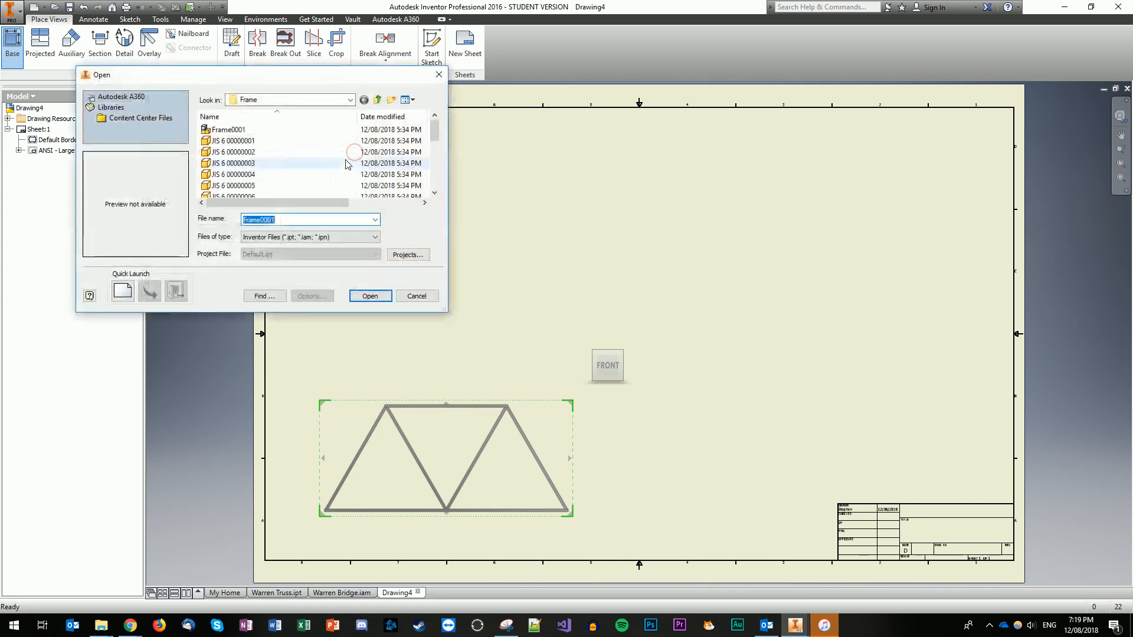
left_click(377, 99)
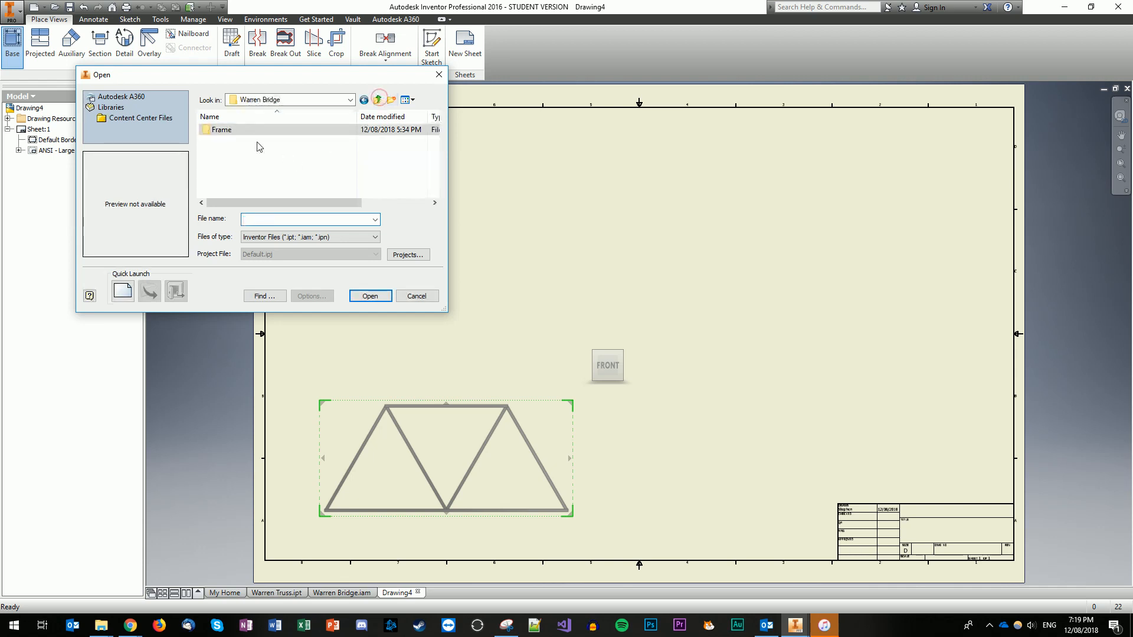
left_click(377, 99)
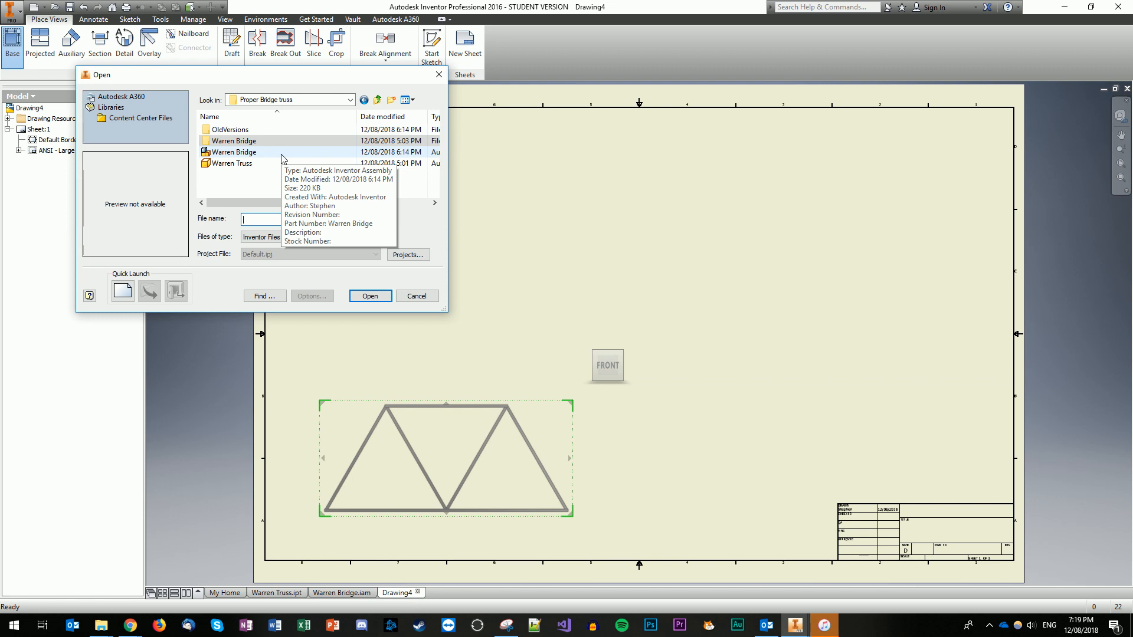
double_click(254, 142)
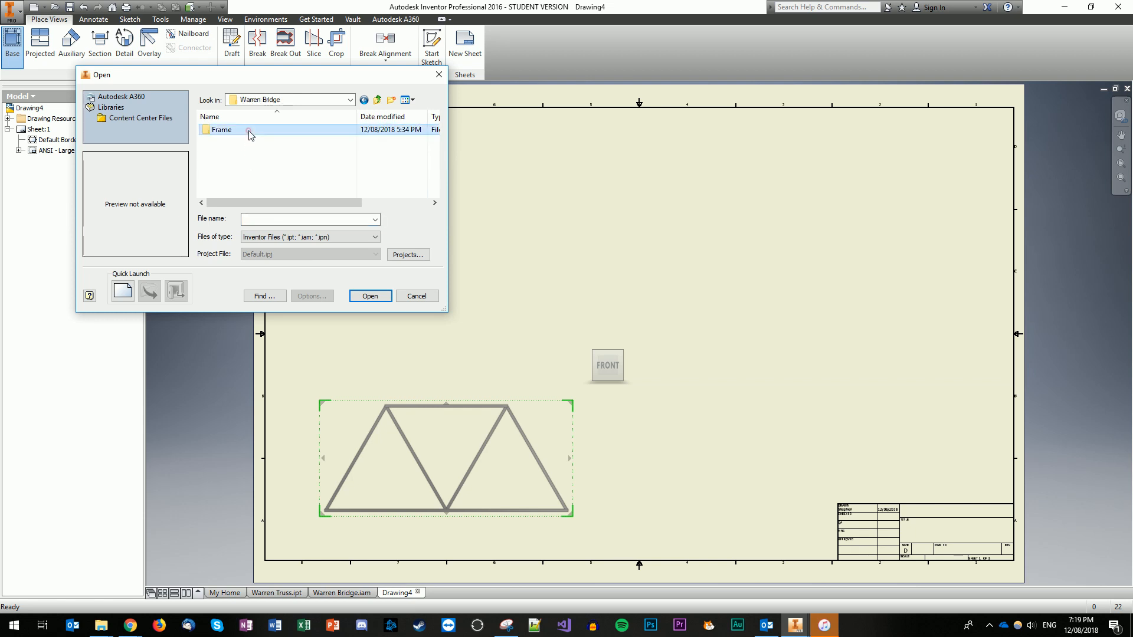
double_click(248, 131)
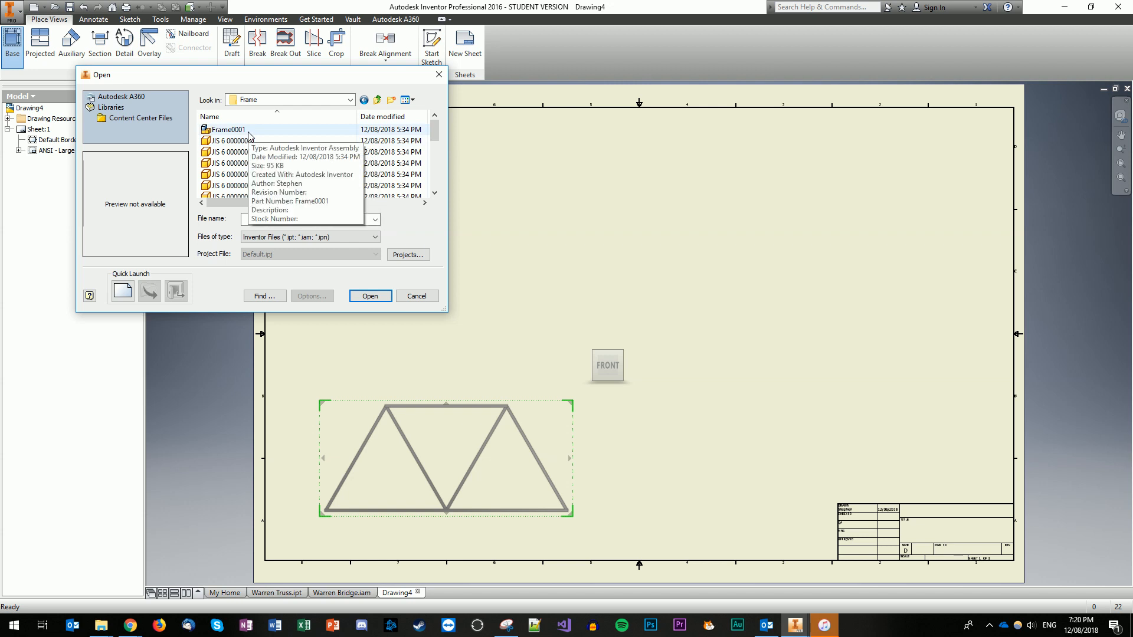
double_click(236, 130)
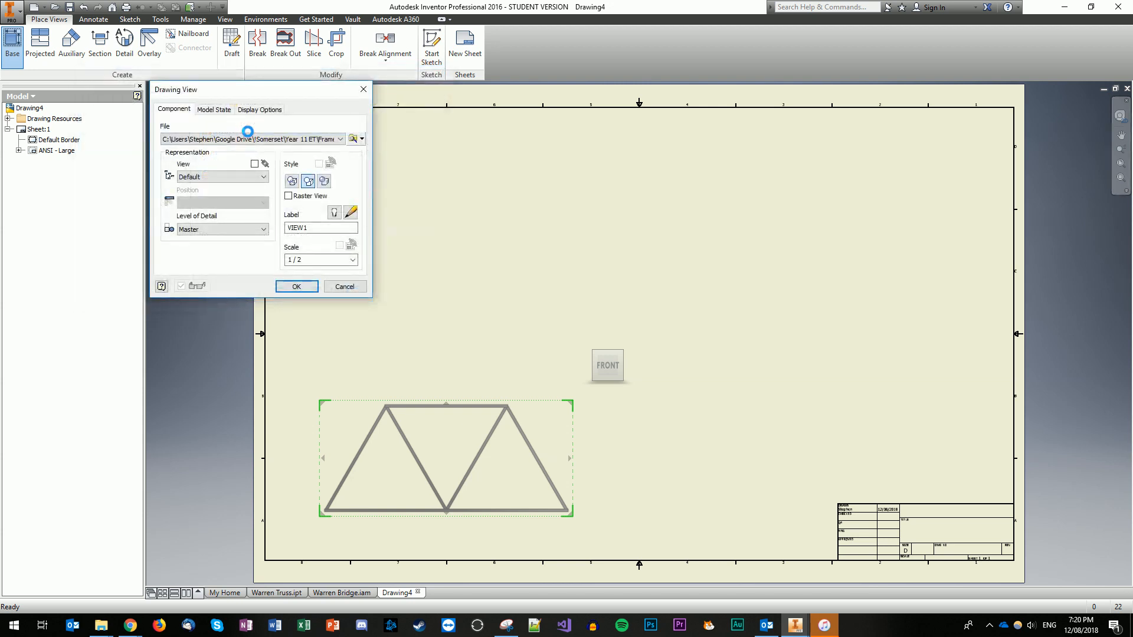
- Create the base view with a visible label reading FRONT VIEW and the scale line deleted from the label text
double_click(315, 227)
type("Fr")
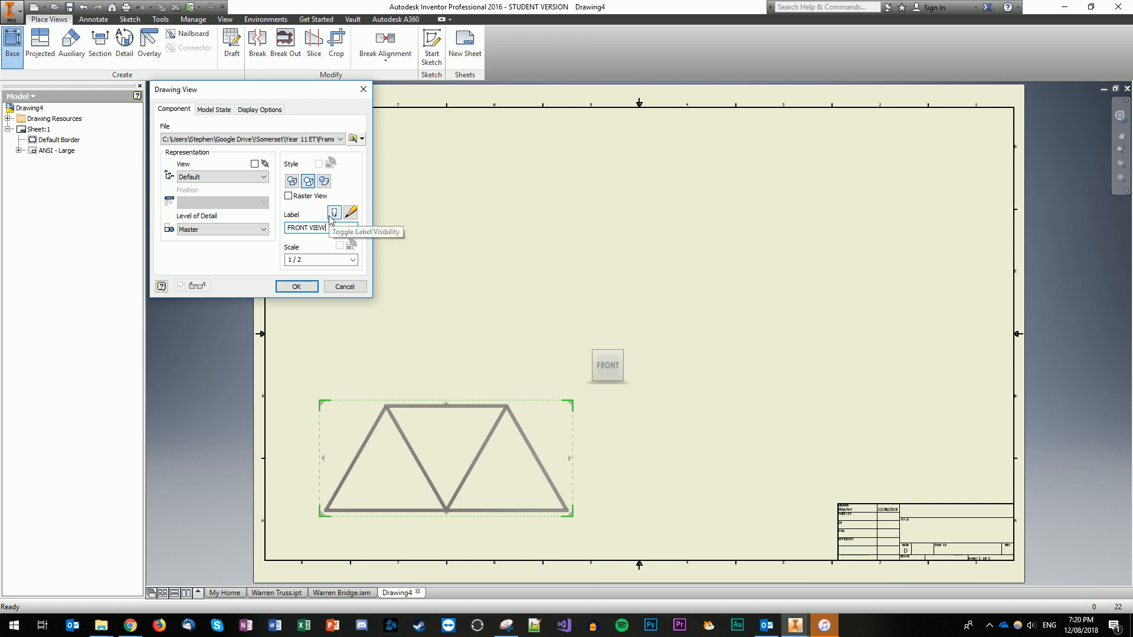
left_click(333, 214)
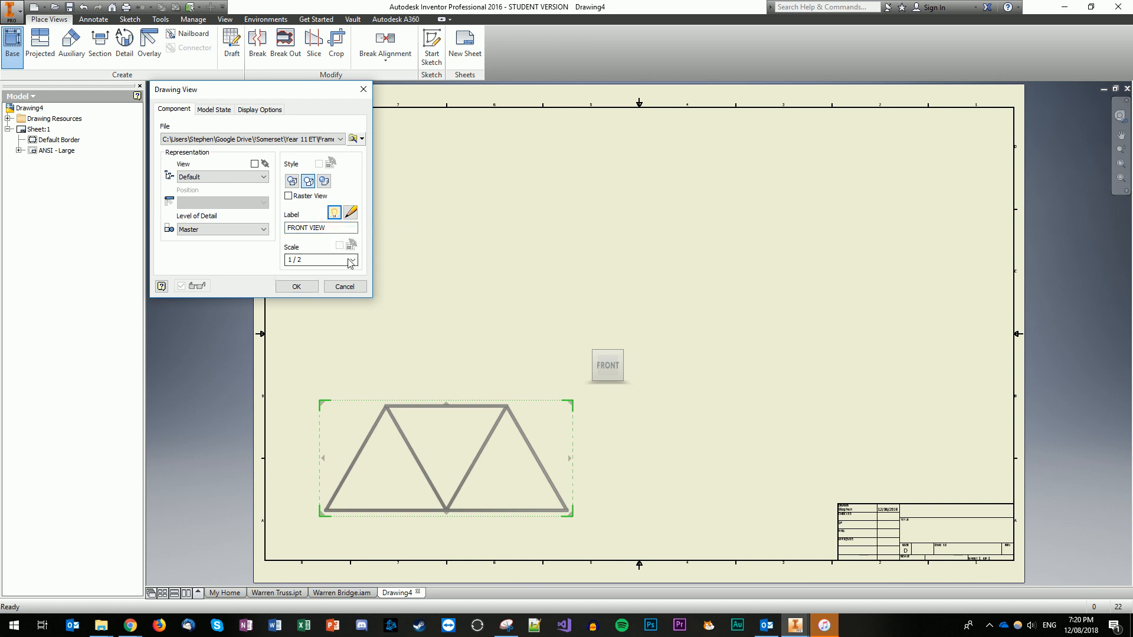
left_click(350, 212)
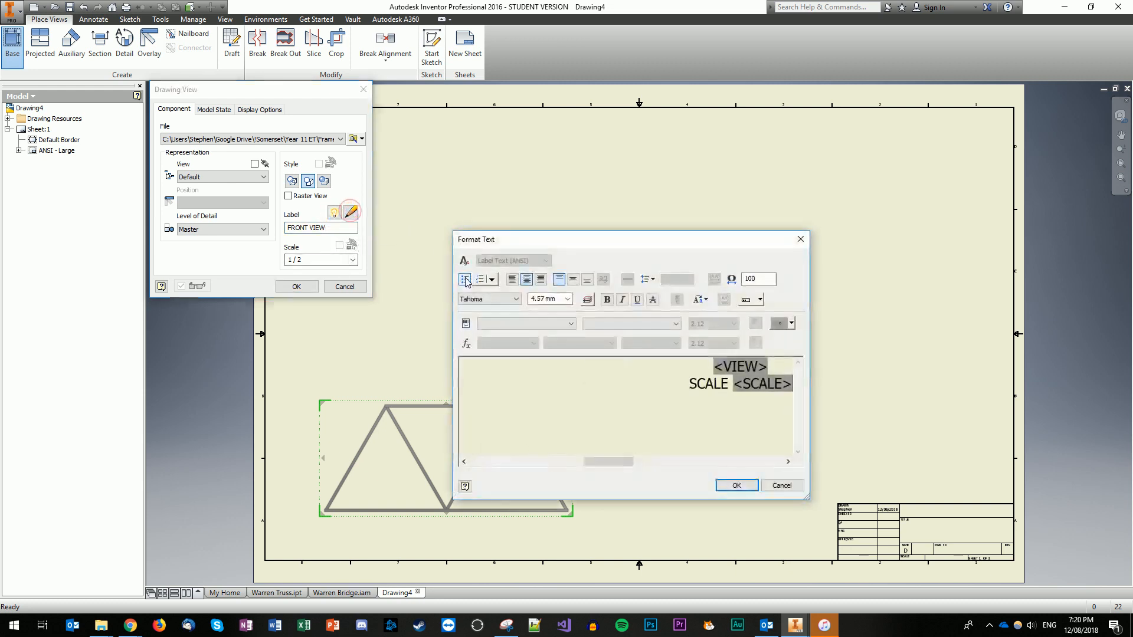
left_click(675, 384)
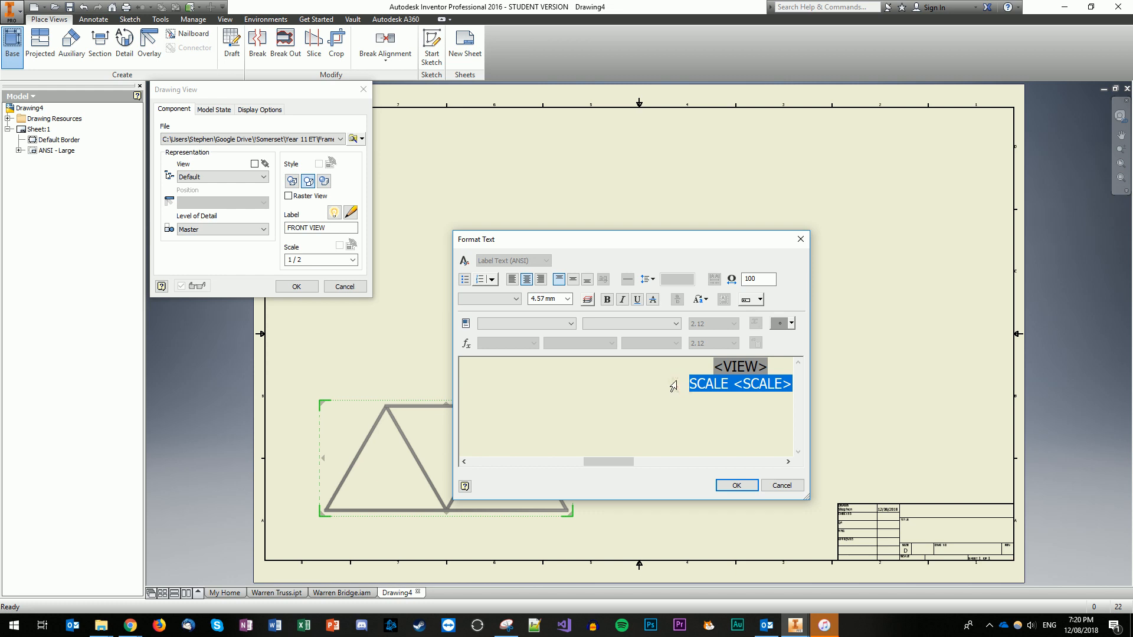
key("Delete")
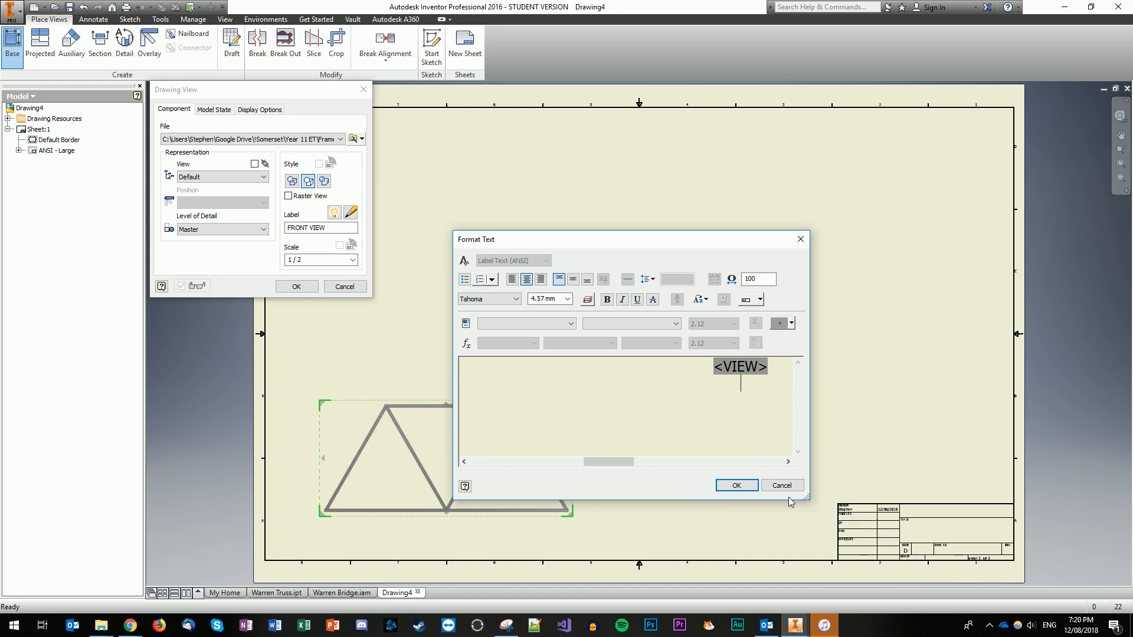
left_click(737, 485)
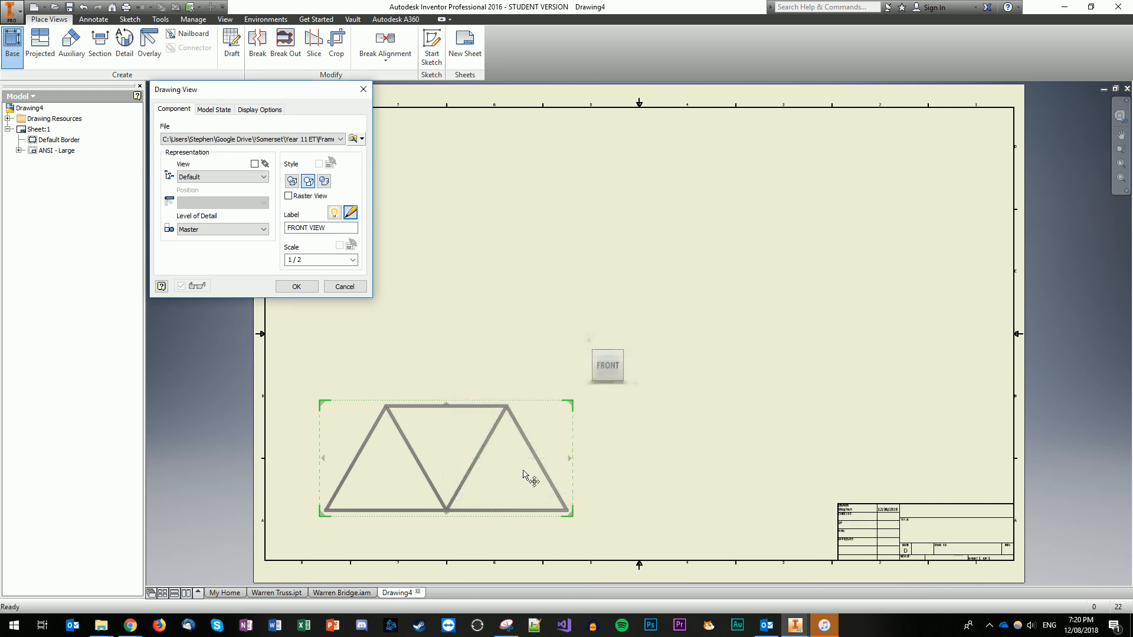
left_click(296, 289)
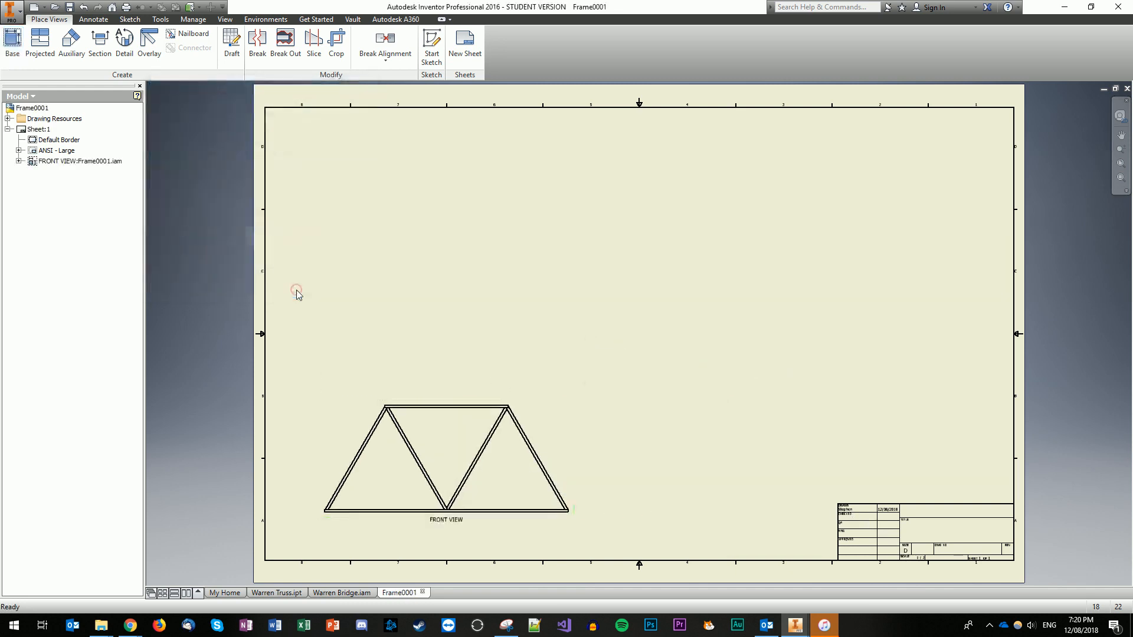
- Project a top view above the front view, a side view to its right and an isometric view in the sheet's upper right
left_click(46, 44)
left_click(443, 414)
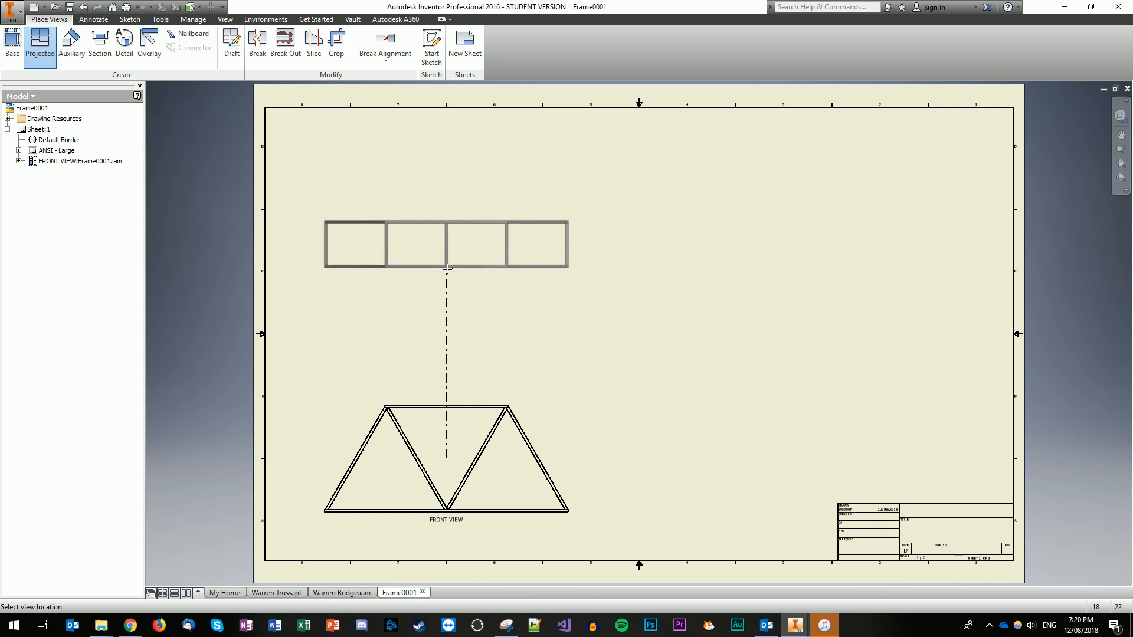
left_click(447, 269)
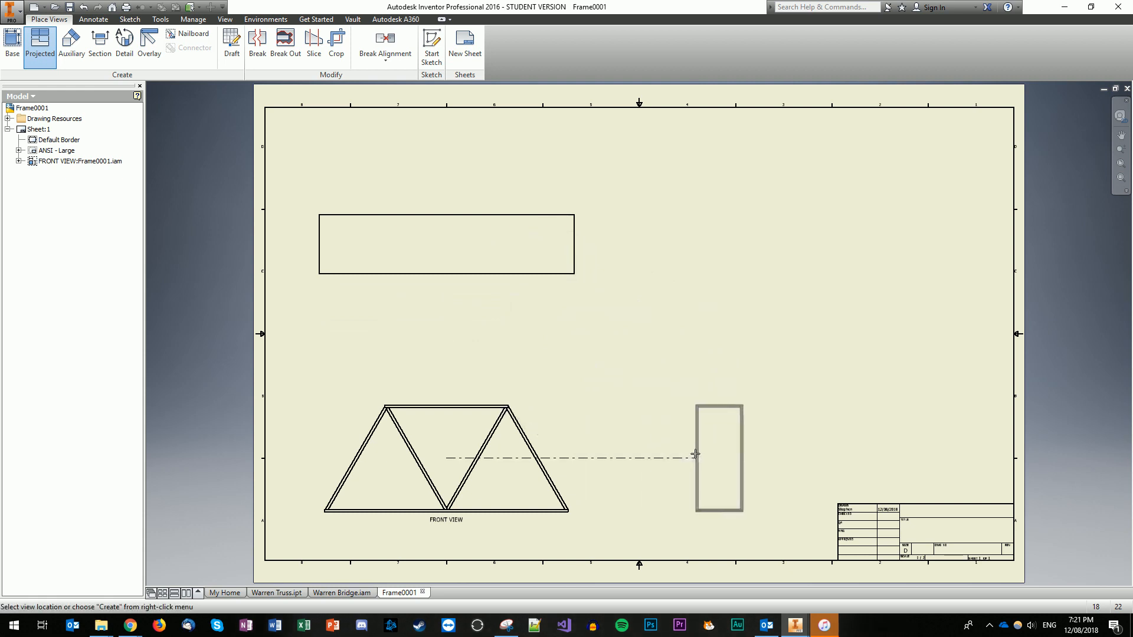
left_click(695, 453)
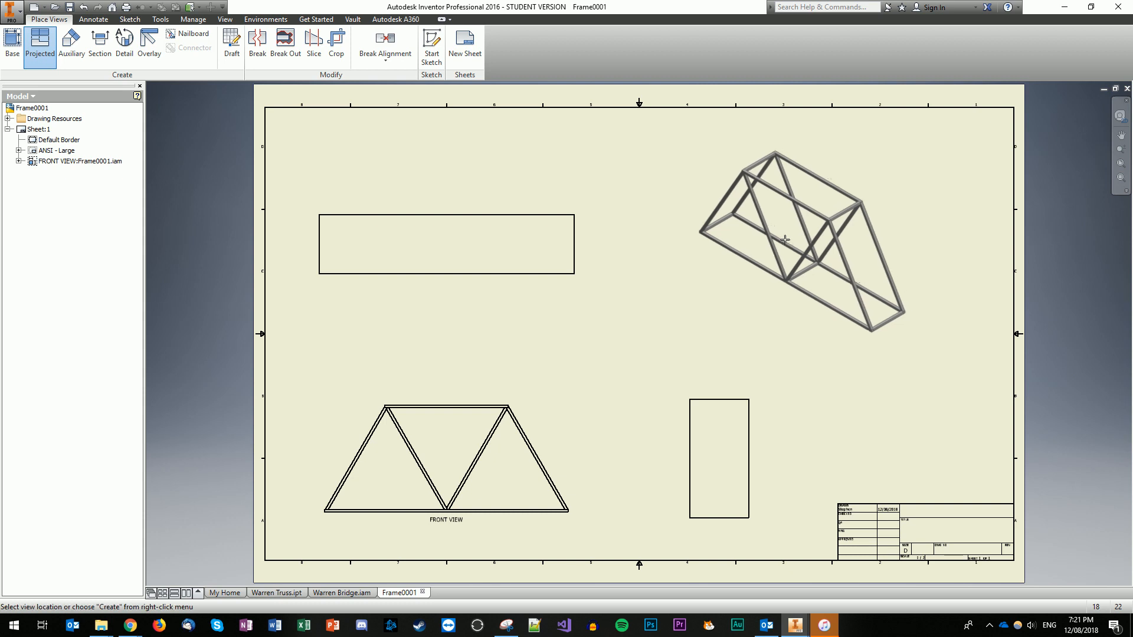
left_click(791, 240)
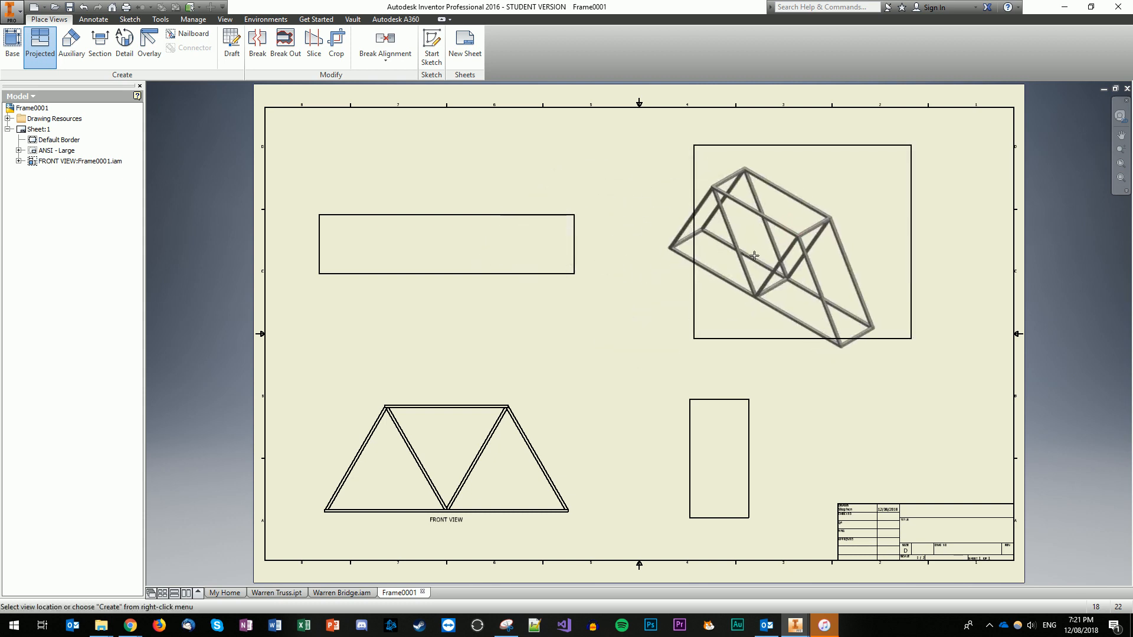
right_click(732, 237)
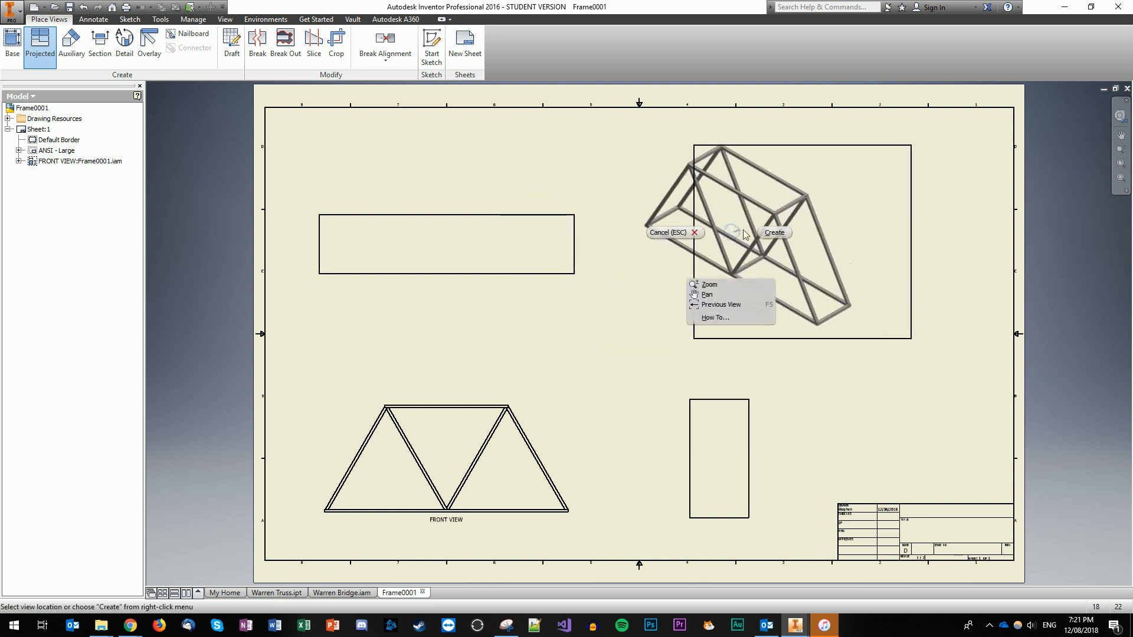
left_click(778, 234)
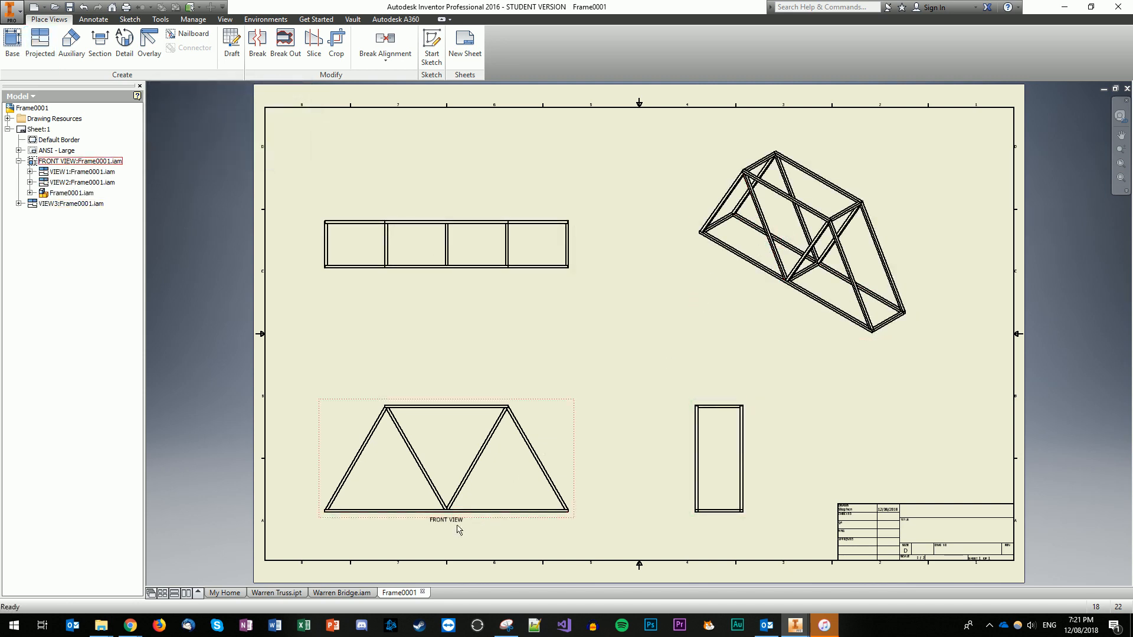
- Label the projected view above the front view TOP VIEW, make the label visible and delete its scale line
right_click(448, 274)
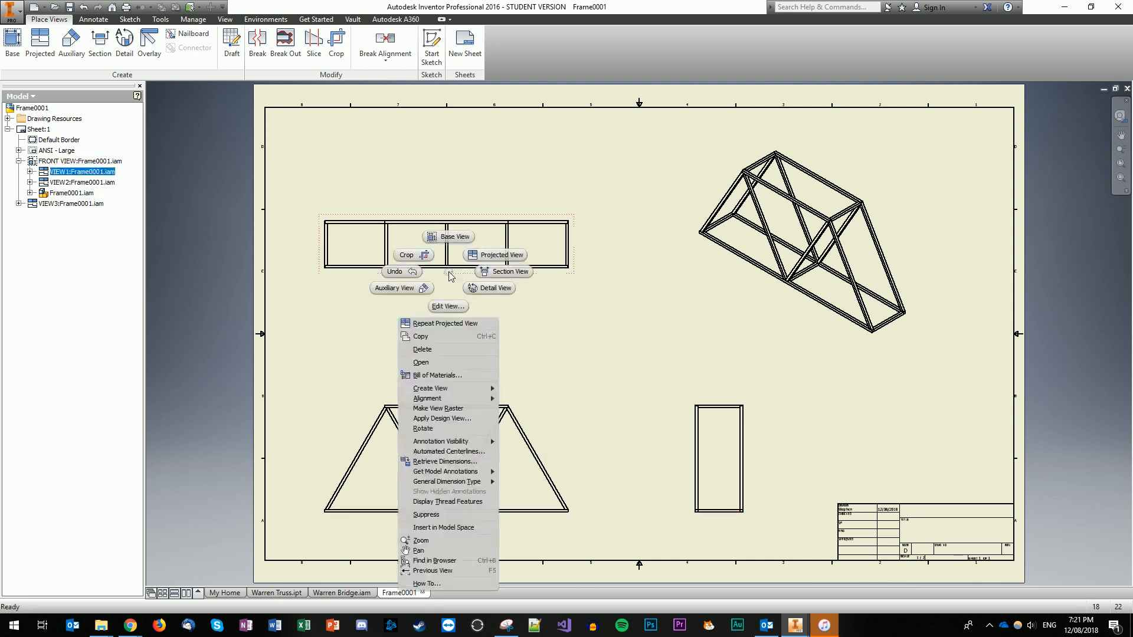
left_click(448, 307)
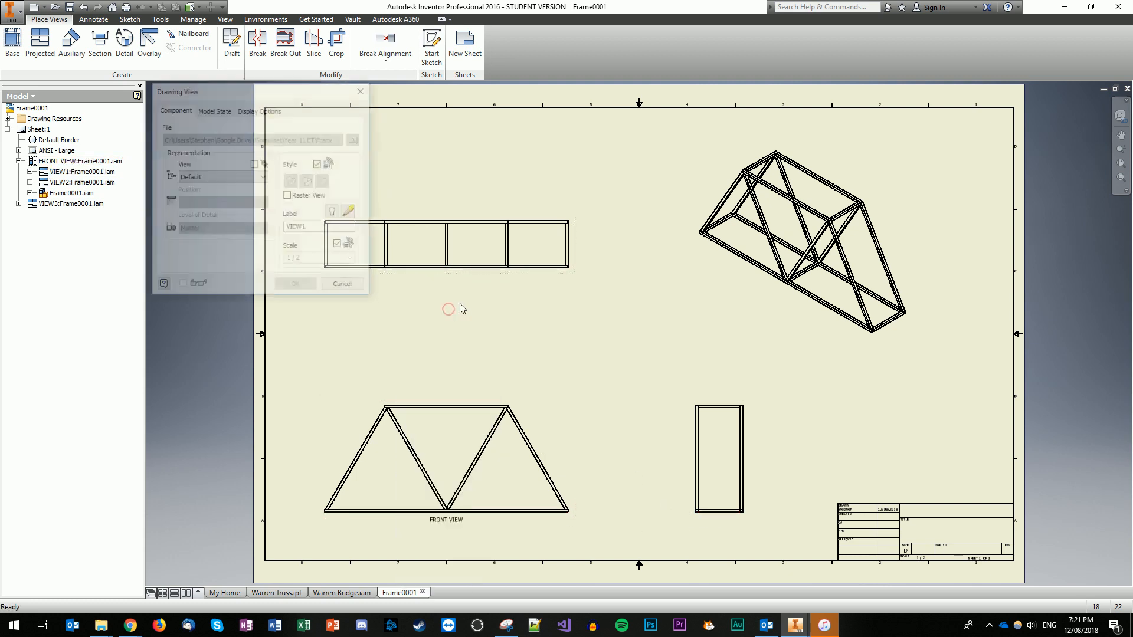
double_click(322, 227)
type("TOP")
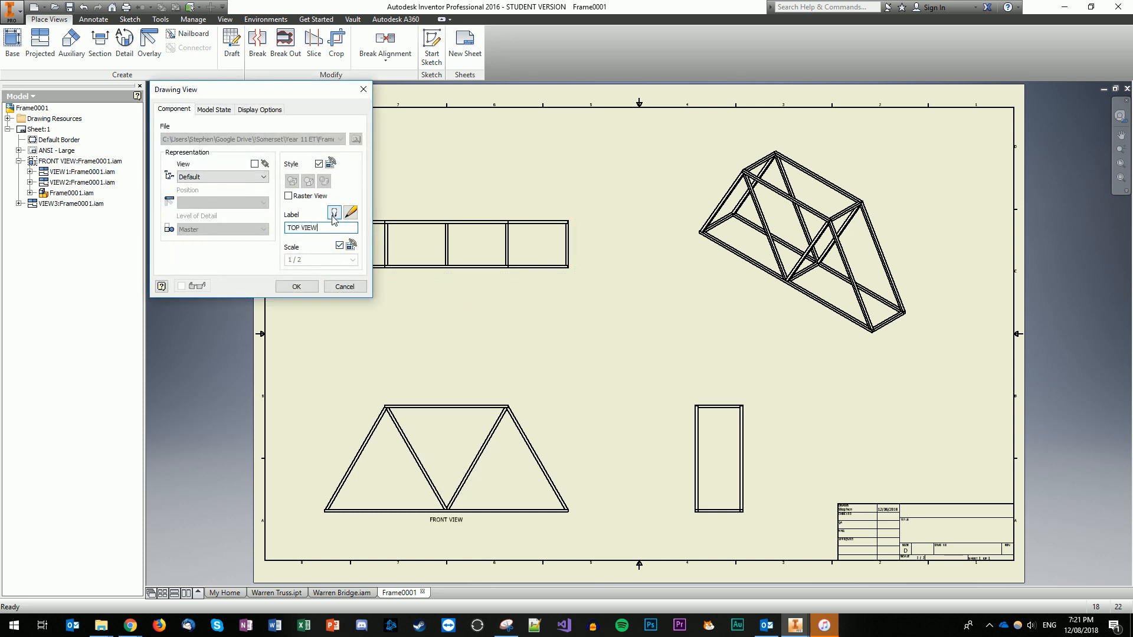
left_click(350, 212)
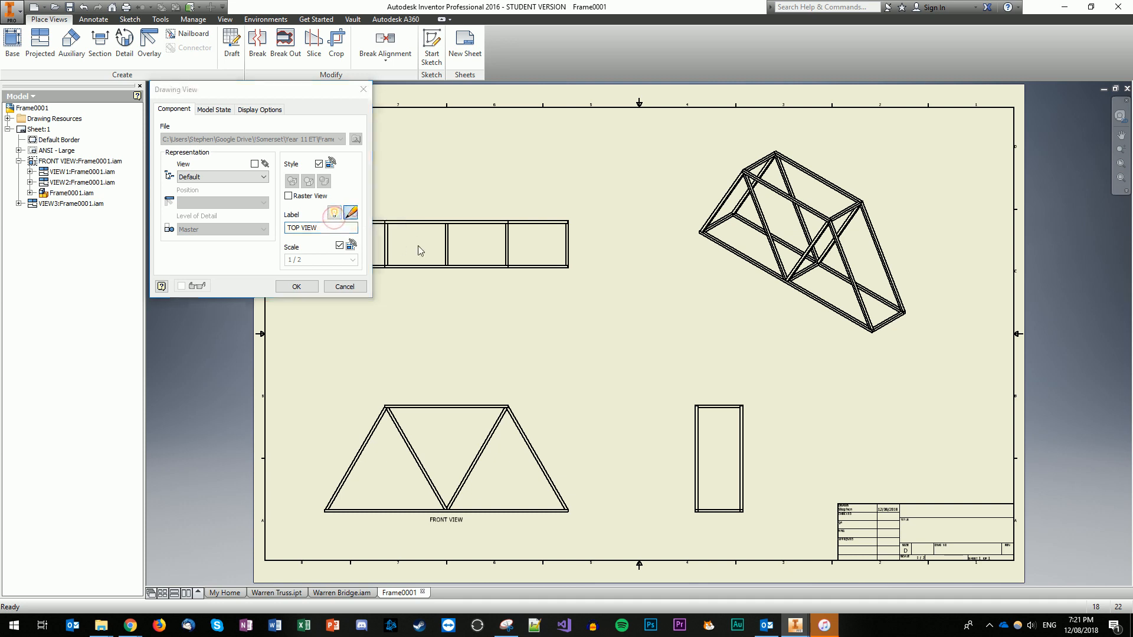
left_click_drag(725, 397, 669, 391)
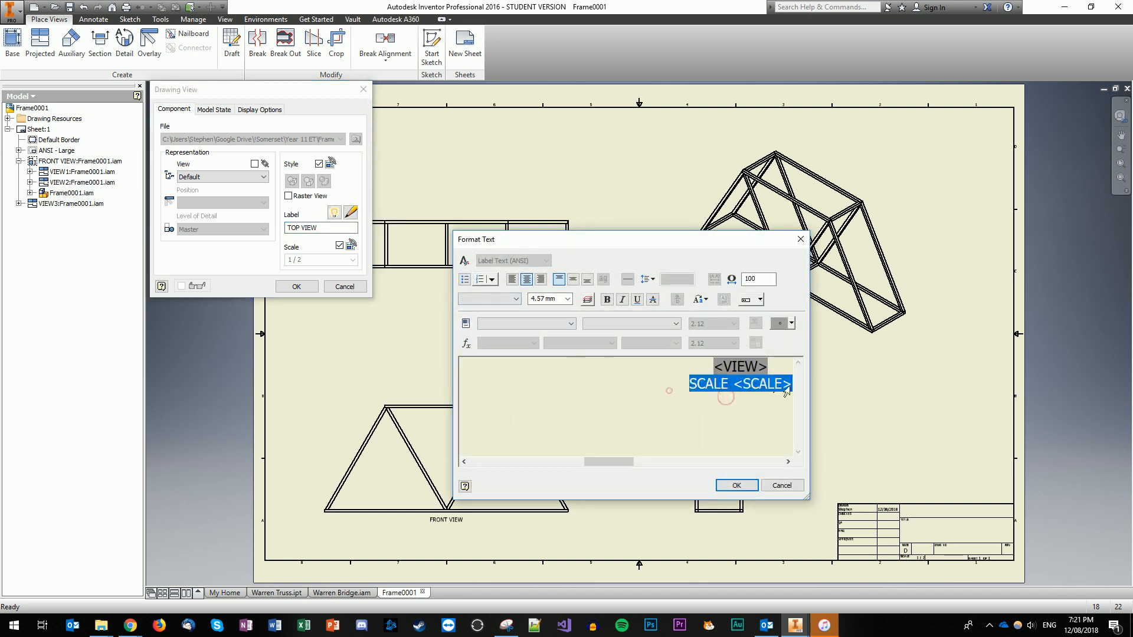
key("Delete")
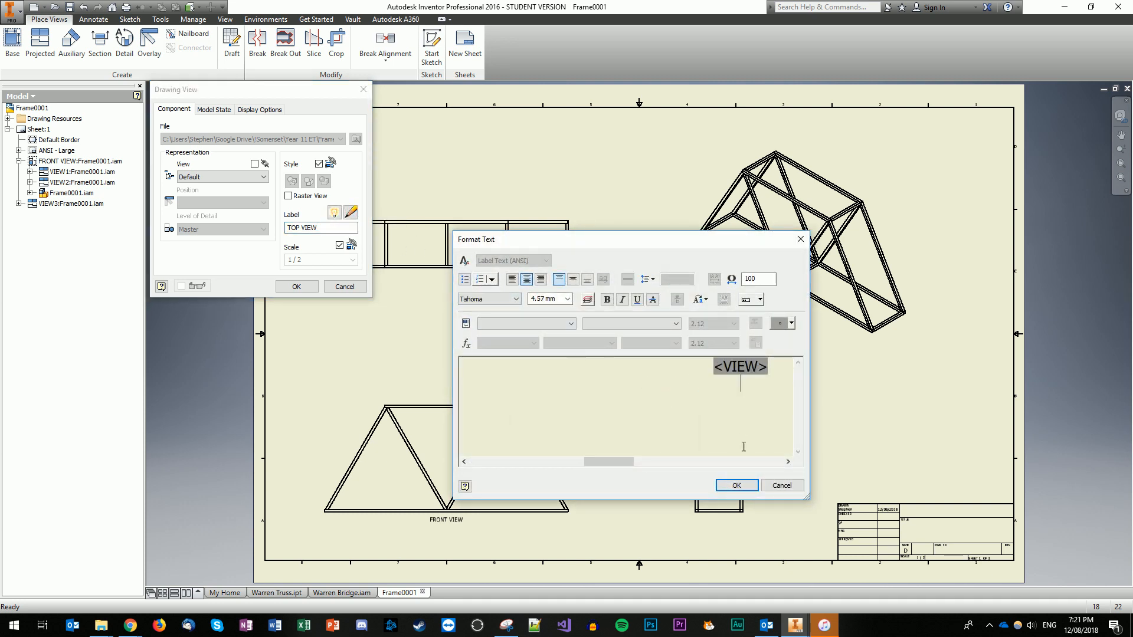
left_click(738, 486)
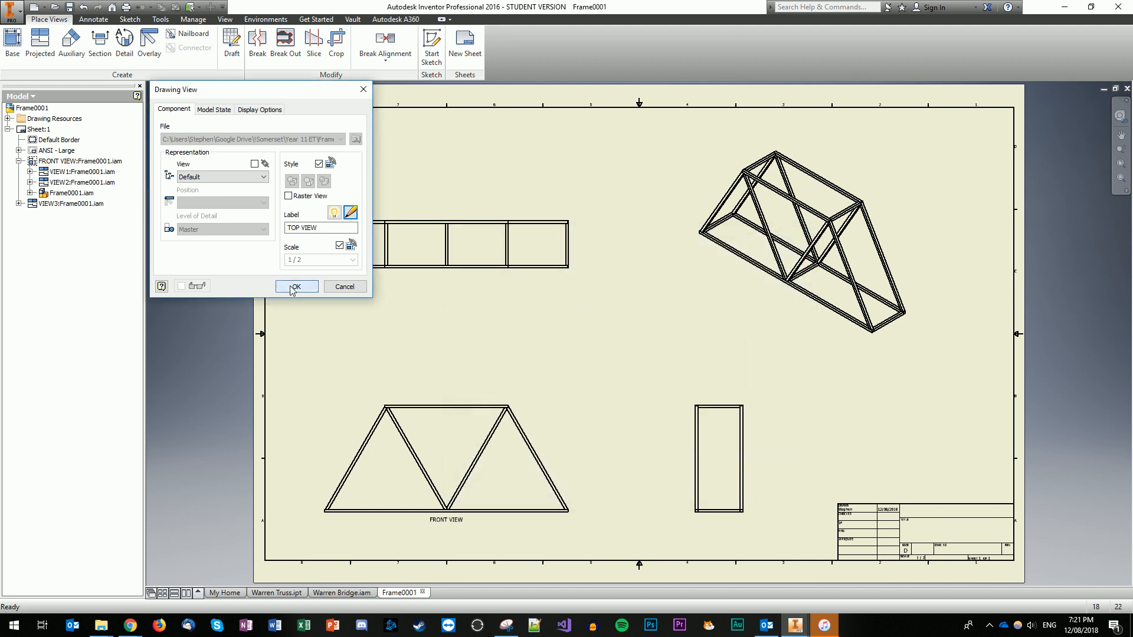
left_click(293, 287)
- Label the projected view beside the front view SIDE VIEW, make the label visible and delete its scale line
left_click(703, 450)
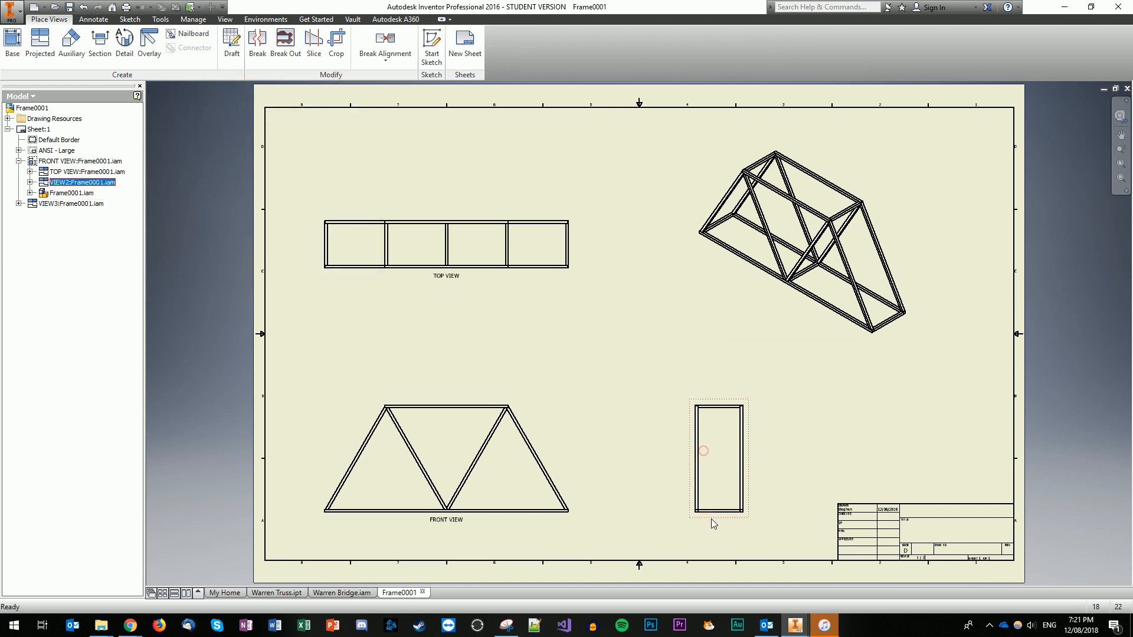
right_click(712, 521)
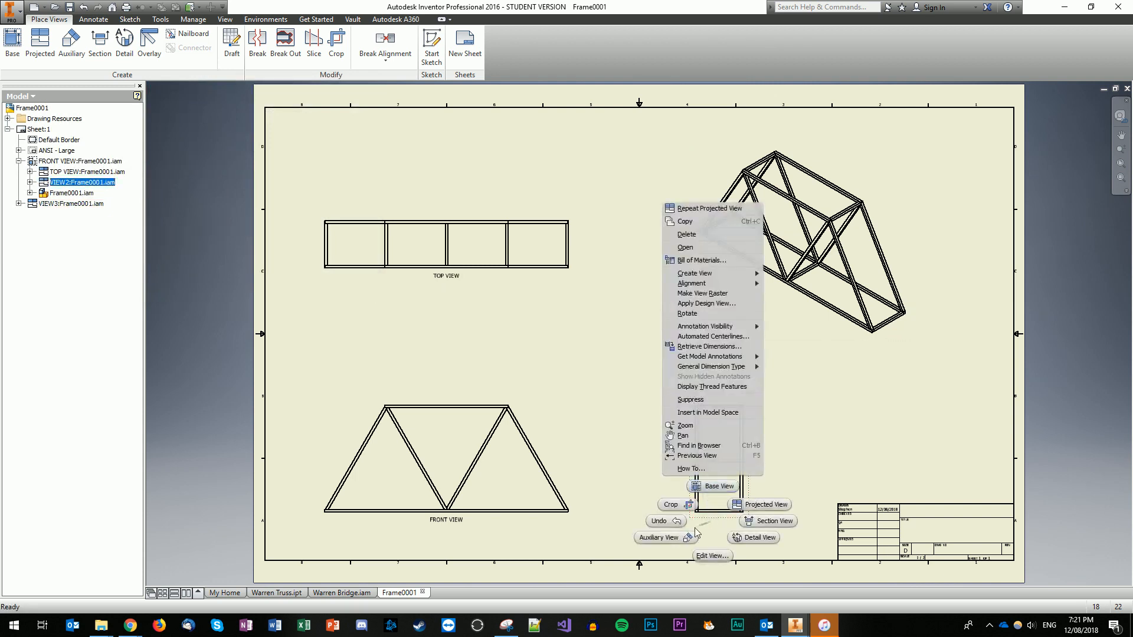
left_click(712, 555)
left_click(331, 230)
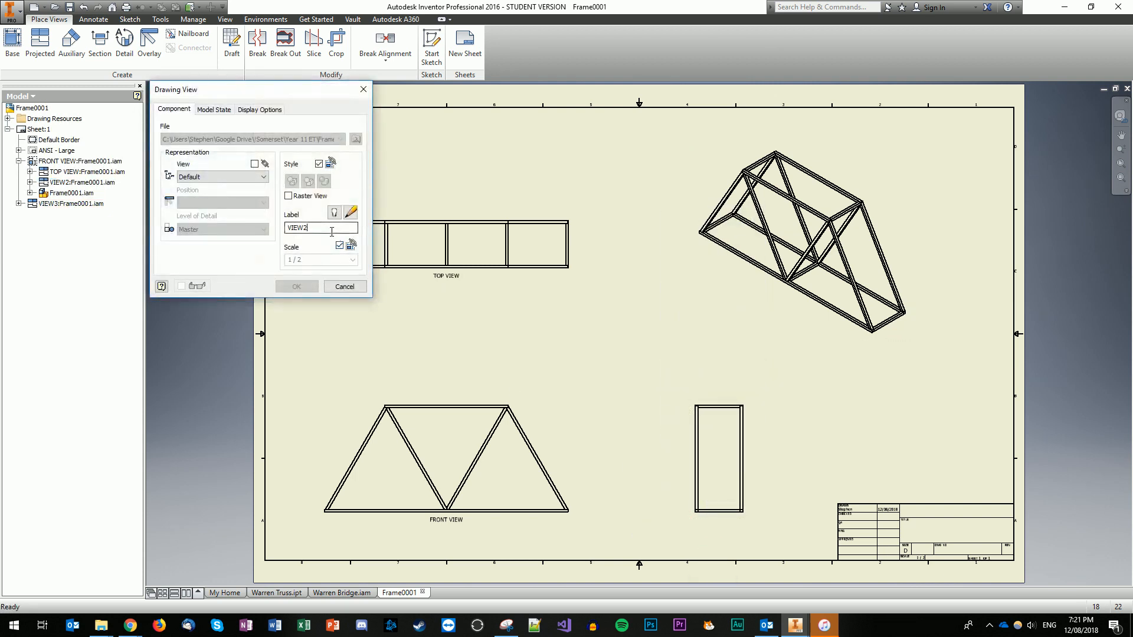
double_click(332, 230)
type("SIDE")
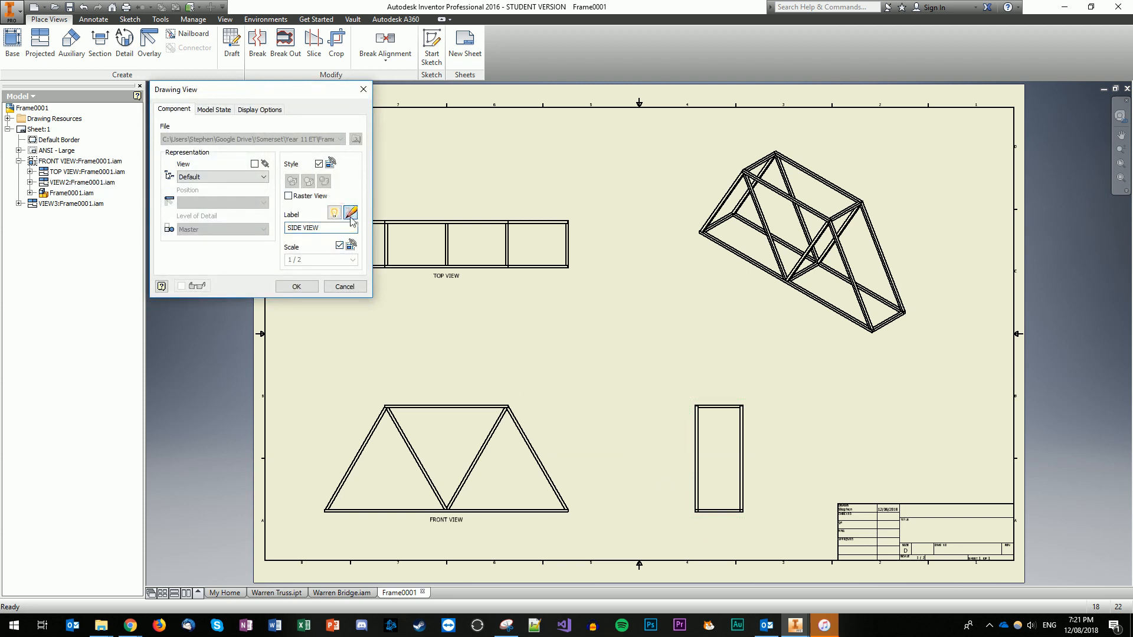
left_click(350, 212)
left_click_drag(673, 383, 784, 384)
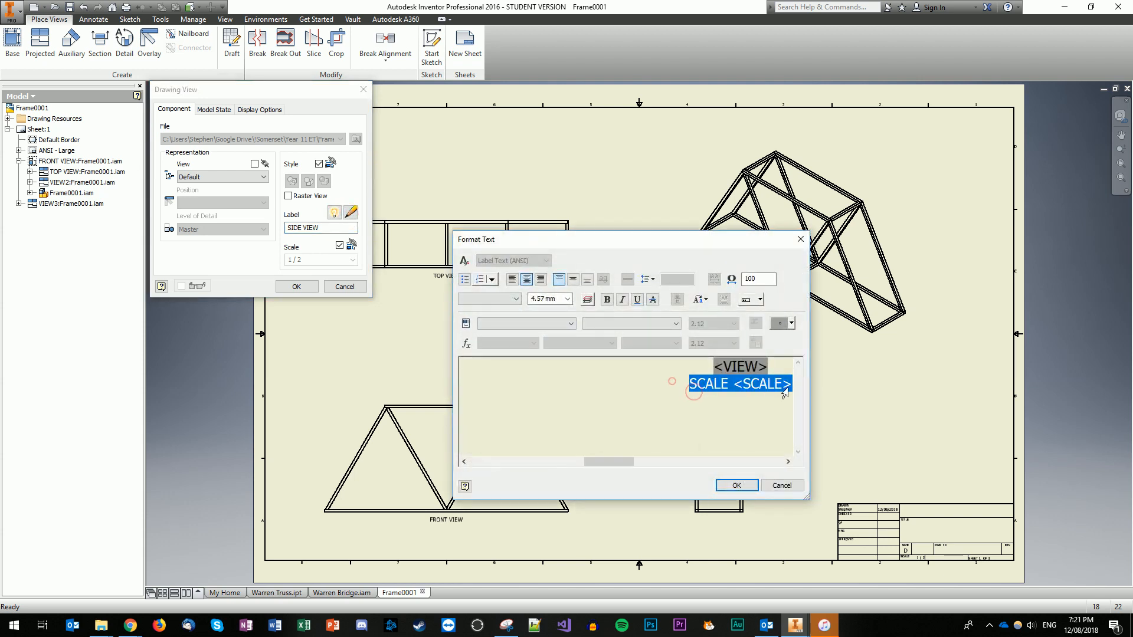
key("Delete")
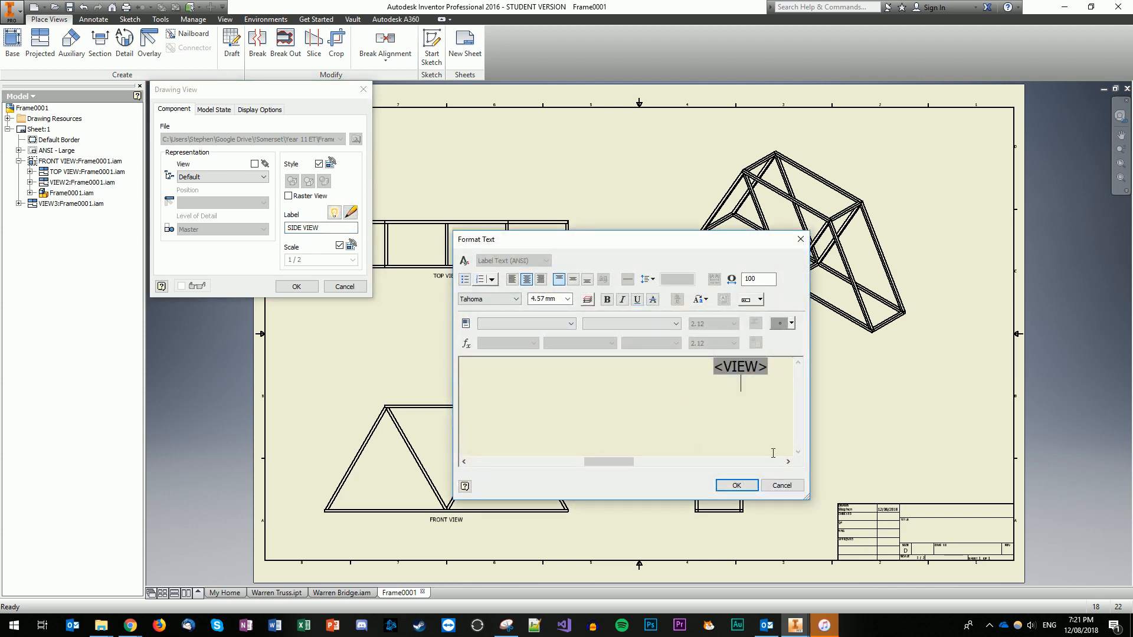
left_click(738, 484)
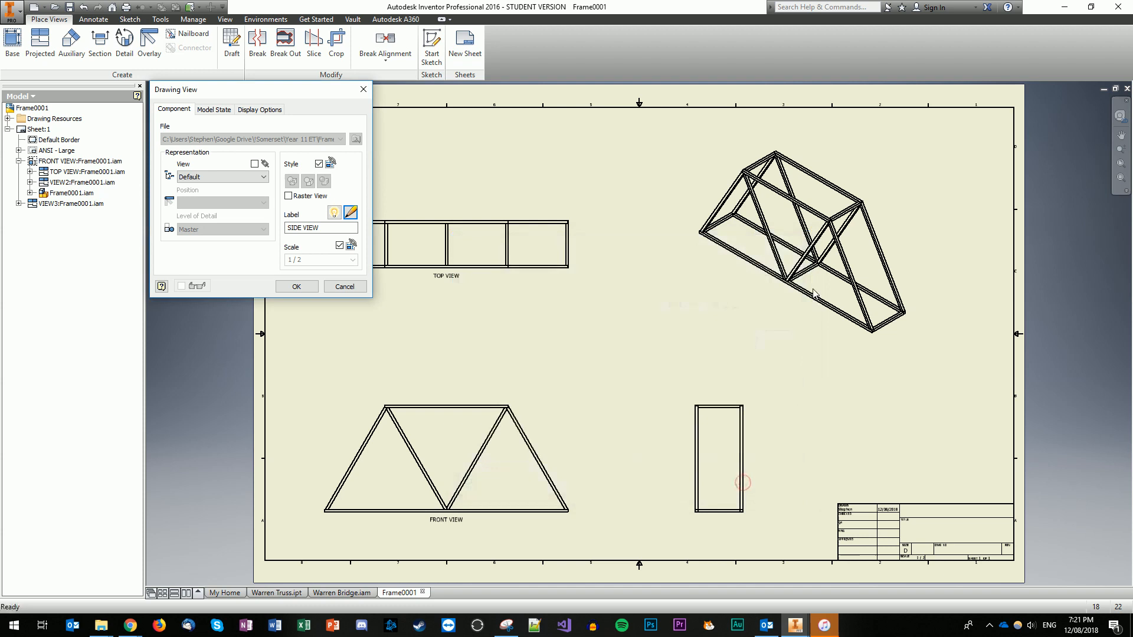
left_click(290, 287)
- Label the isometric projection ISOMETRIC VIEW, make the label visible and delete its scale line
left_click(805, 252)
right_click(768, 302)
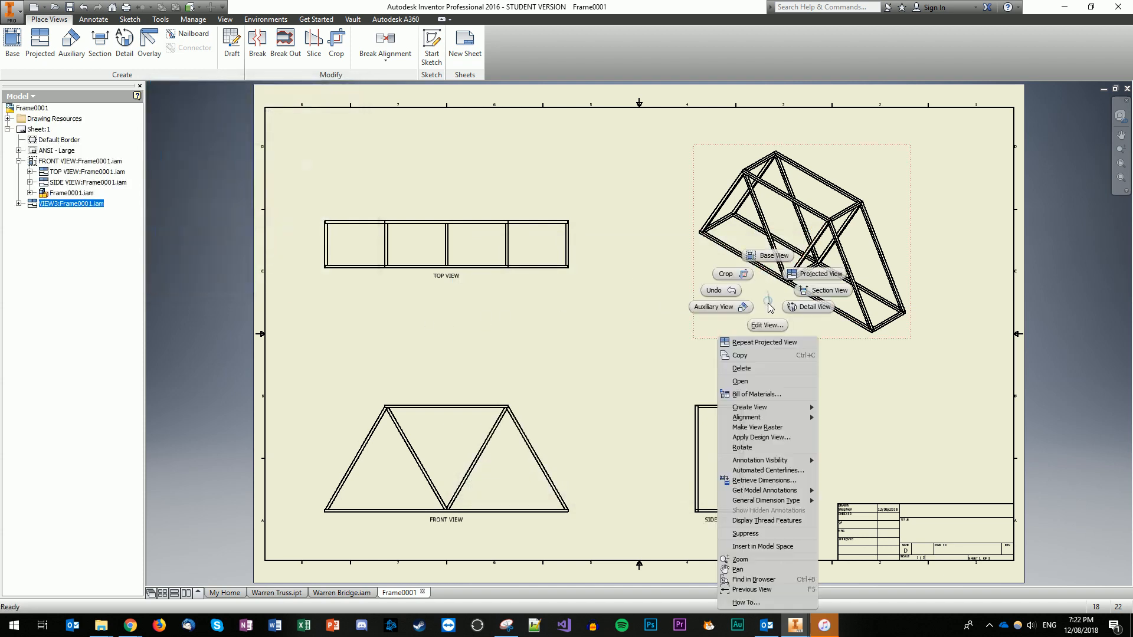
left_click(767, 325)
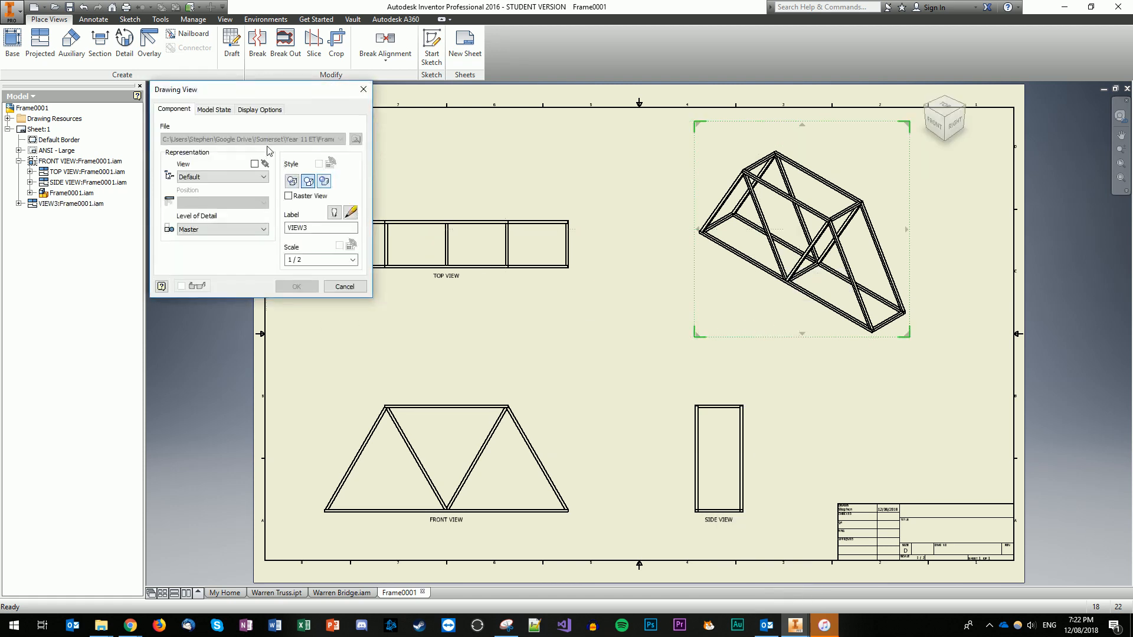
double_click(295, 227)
type("Is")
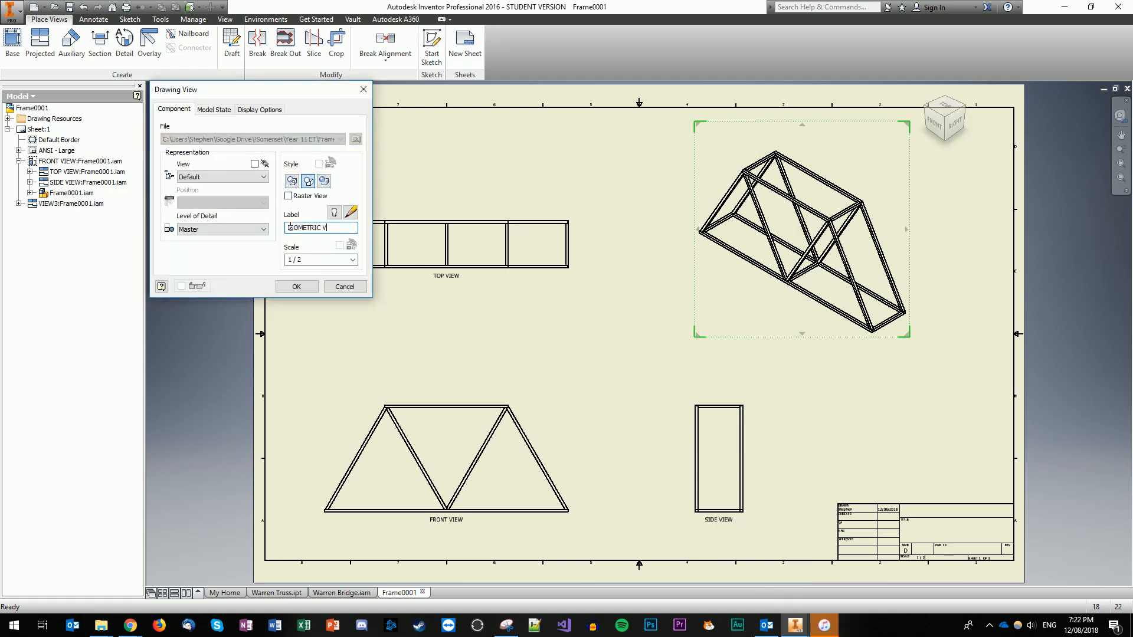
left_click(351, 212)
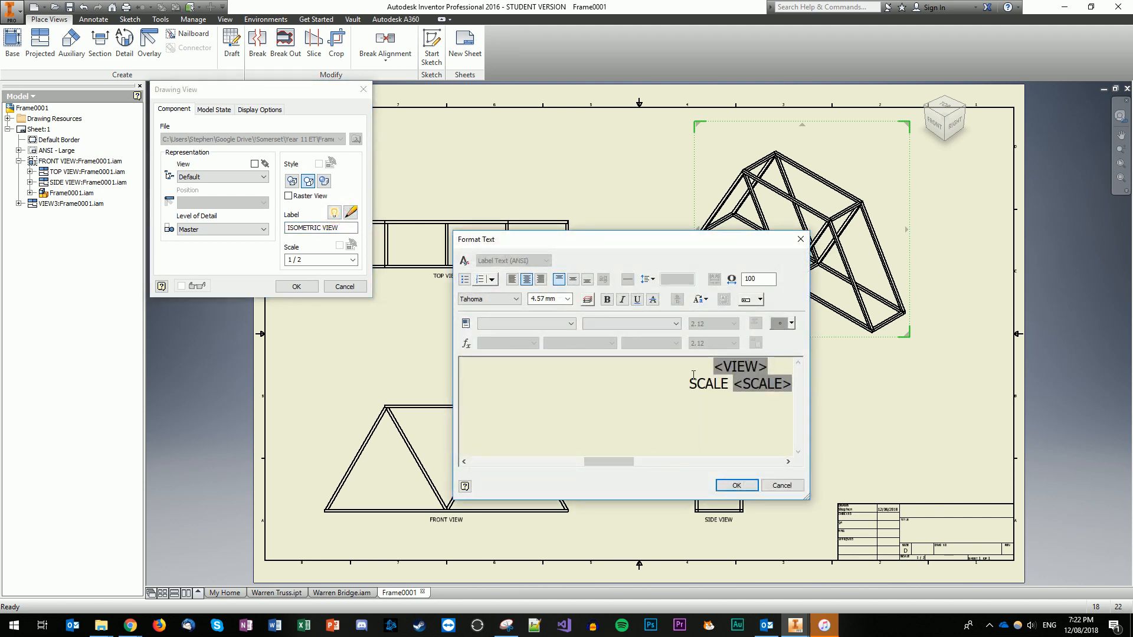
triple_click(667, 391)
key("Delete")
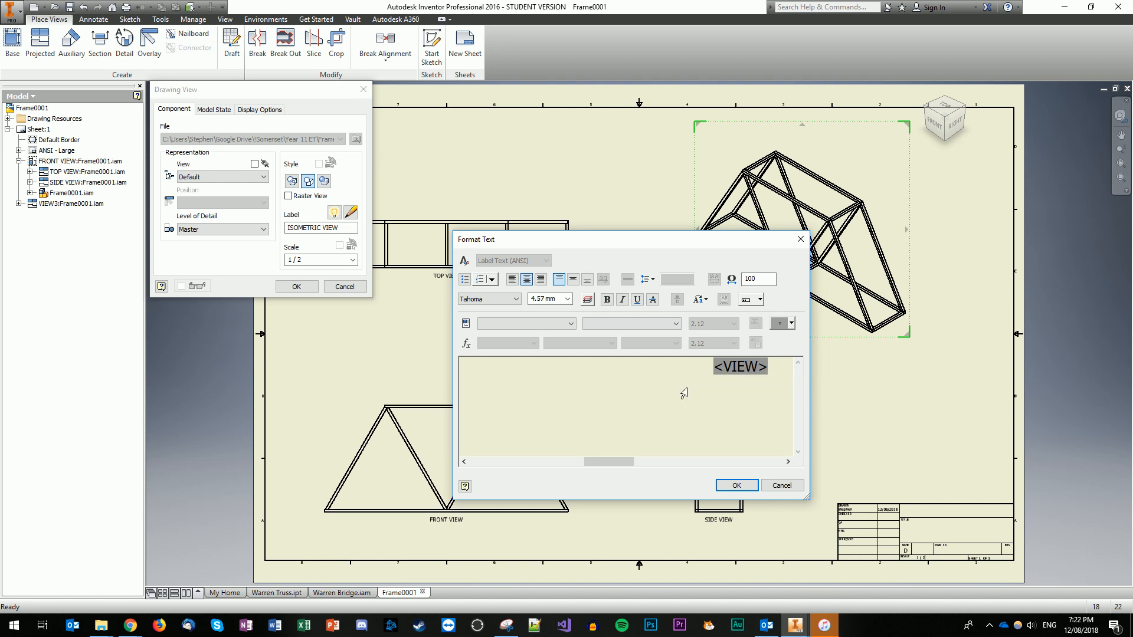
left_click(738, 485)
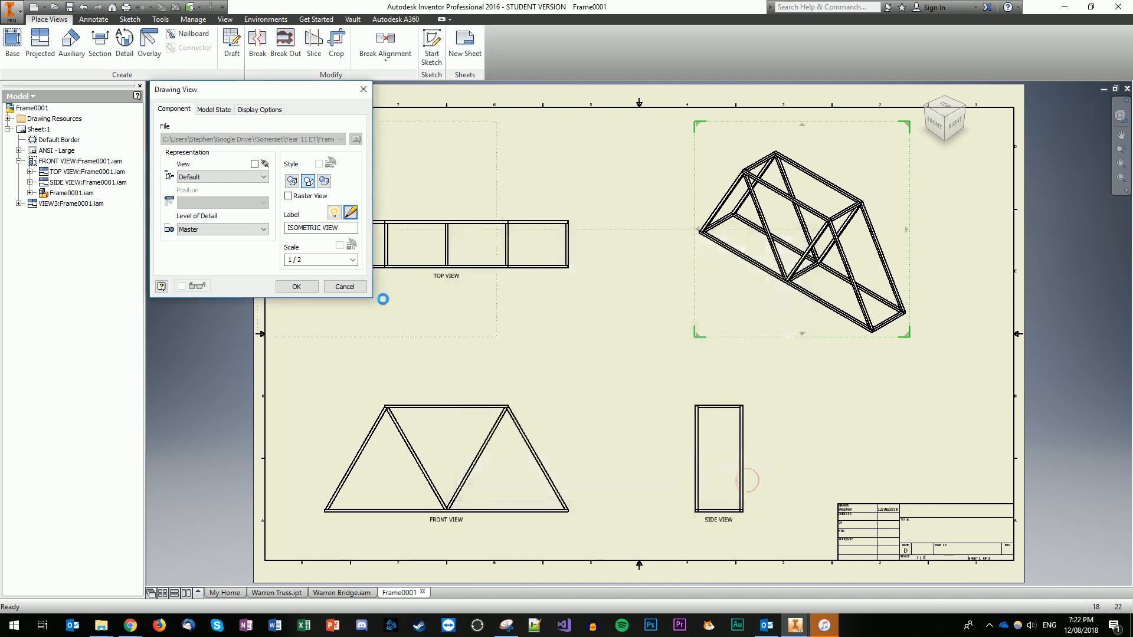
left_click(302, 286)
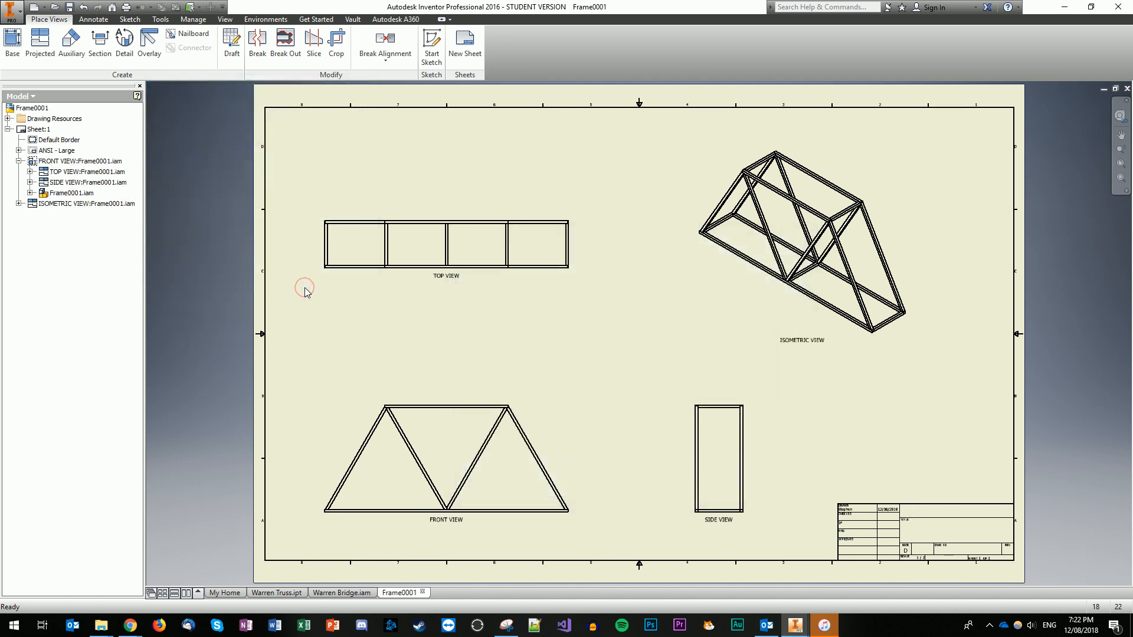
- Set the isometric view's display style to shaded with hidden lines removed
right_click(830, 294)
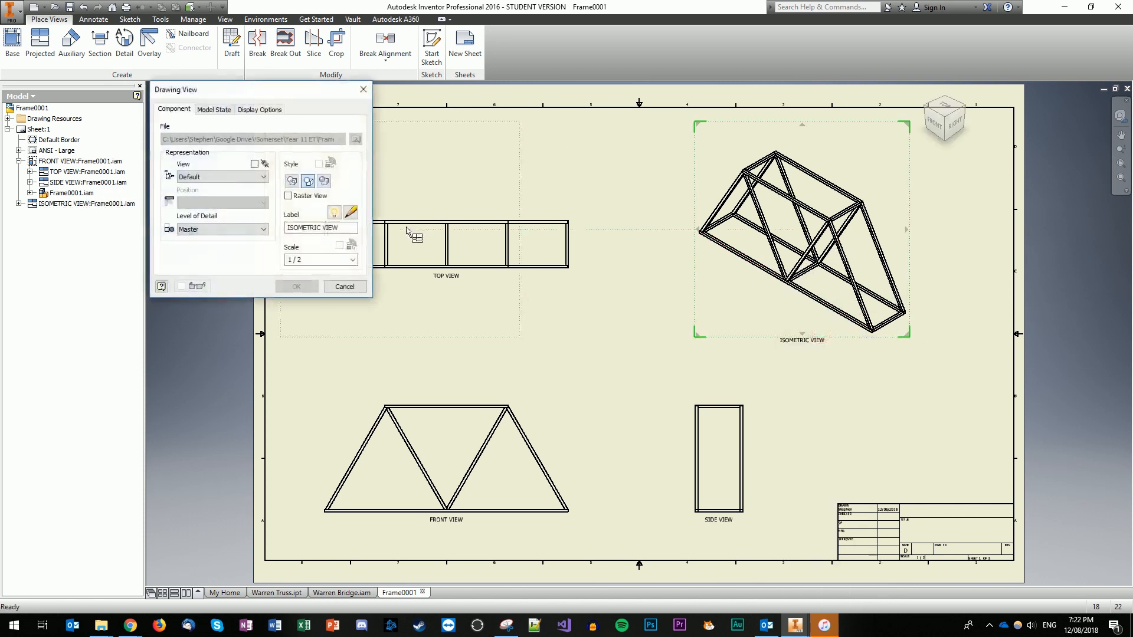
left_click(308, 182)
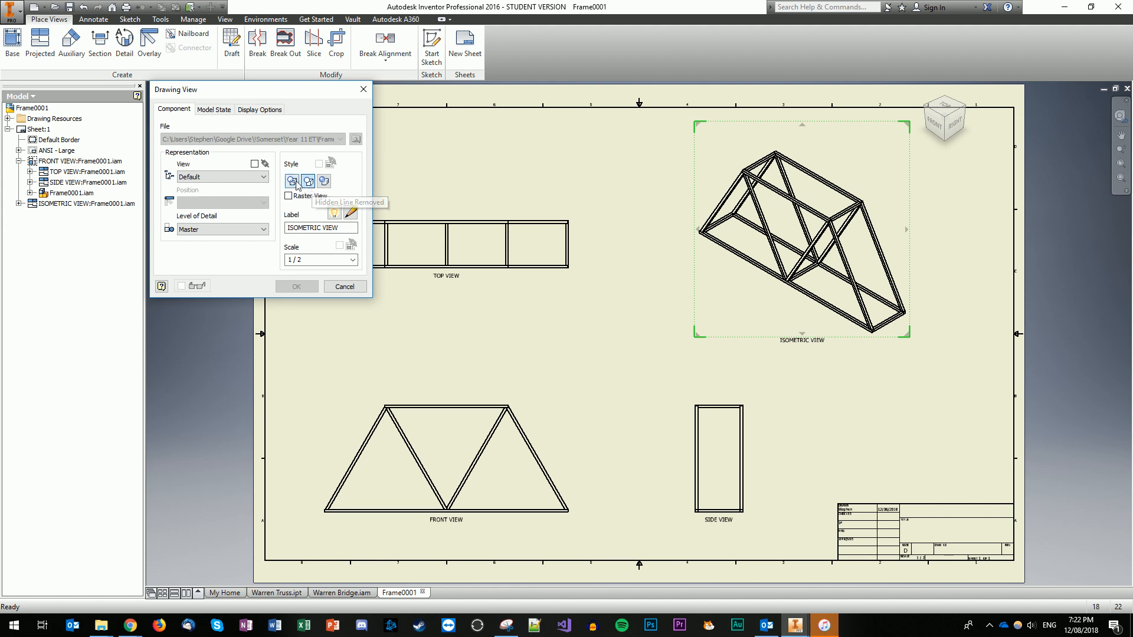
left_click(325, 182)
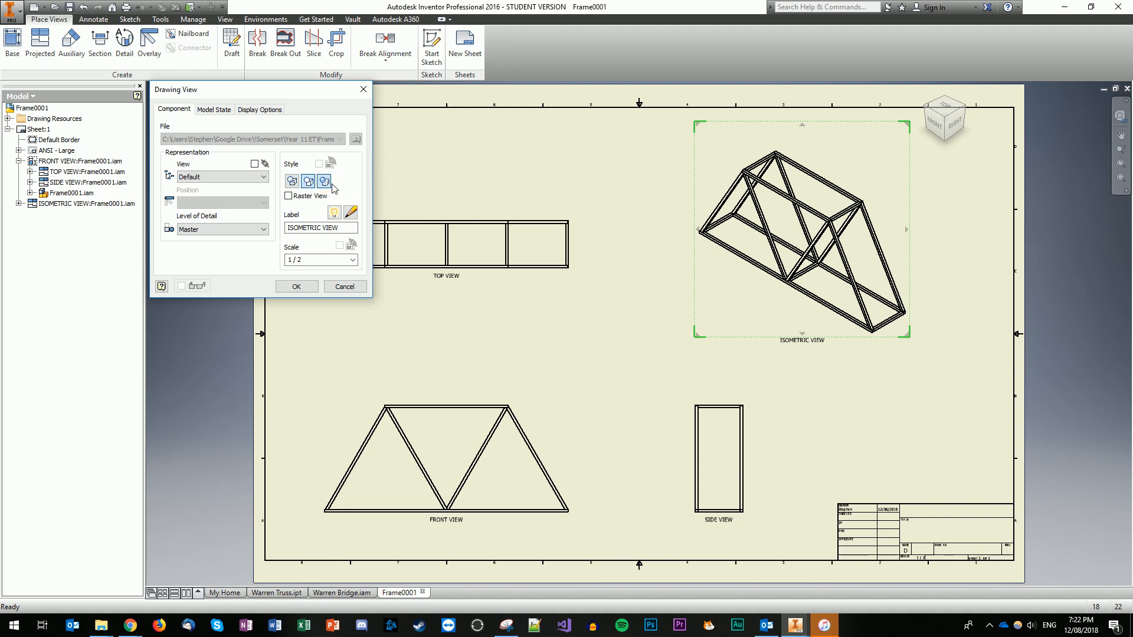
left_click(299, 288)
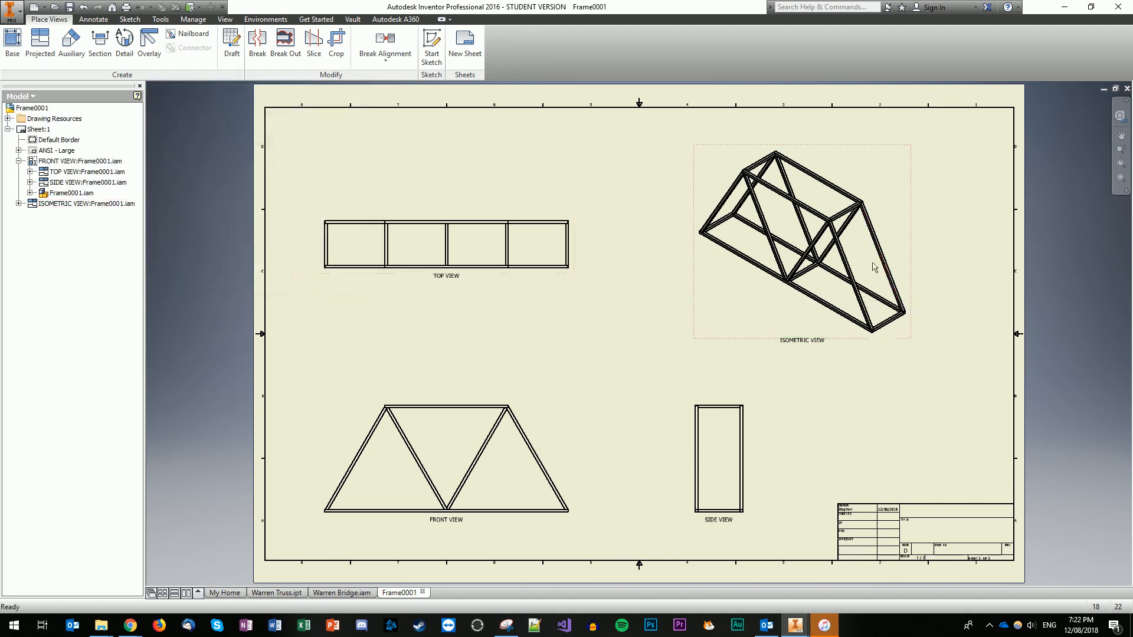
- Examine the shaded isometric view up close, the layout of the other views and the title block
scroll(856, 220, "up", 2)
scroll(857, 220, "down", 4)
scroll(854, 231, "up", 2)
scroll(826, 236, "down", 2)
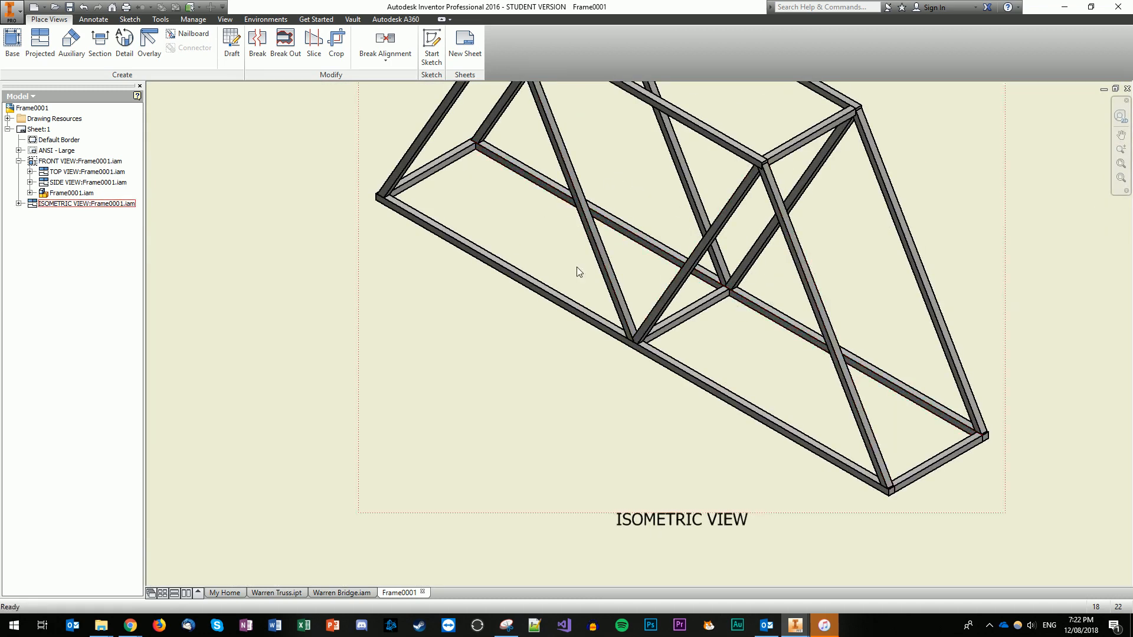
scroll(579, 267, "up", 2)
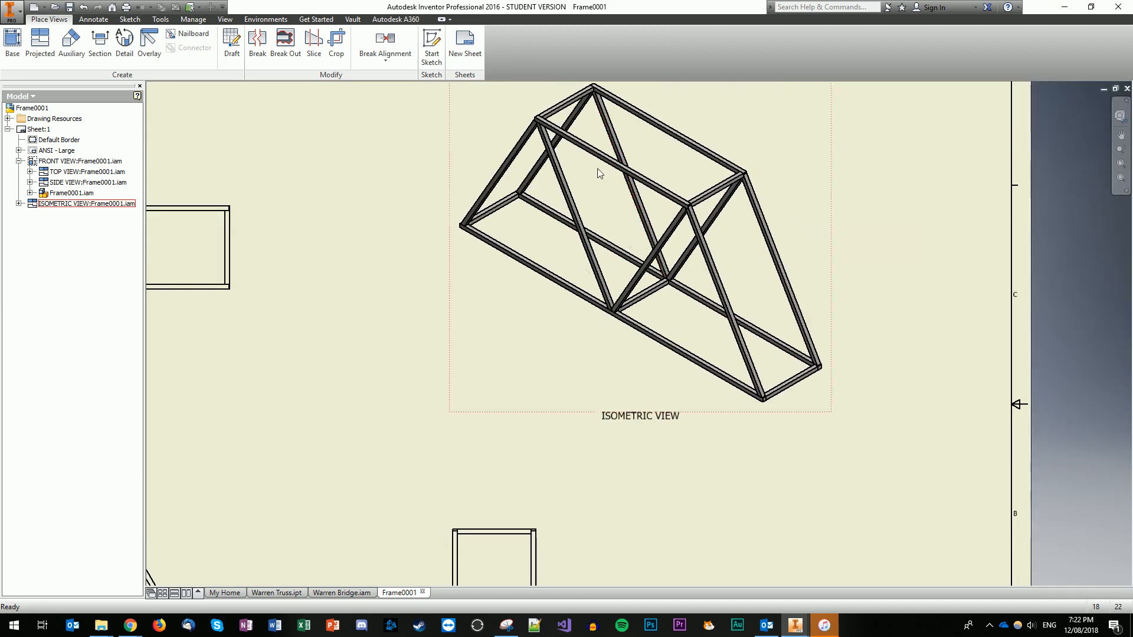
scroll(555, 236, "up", 4)
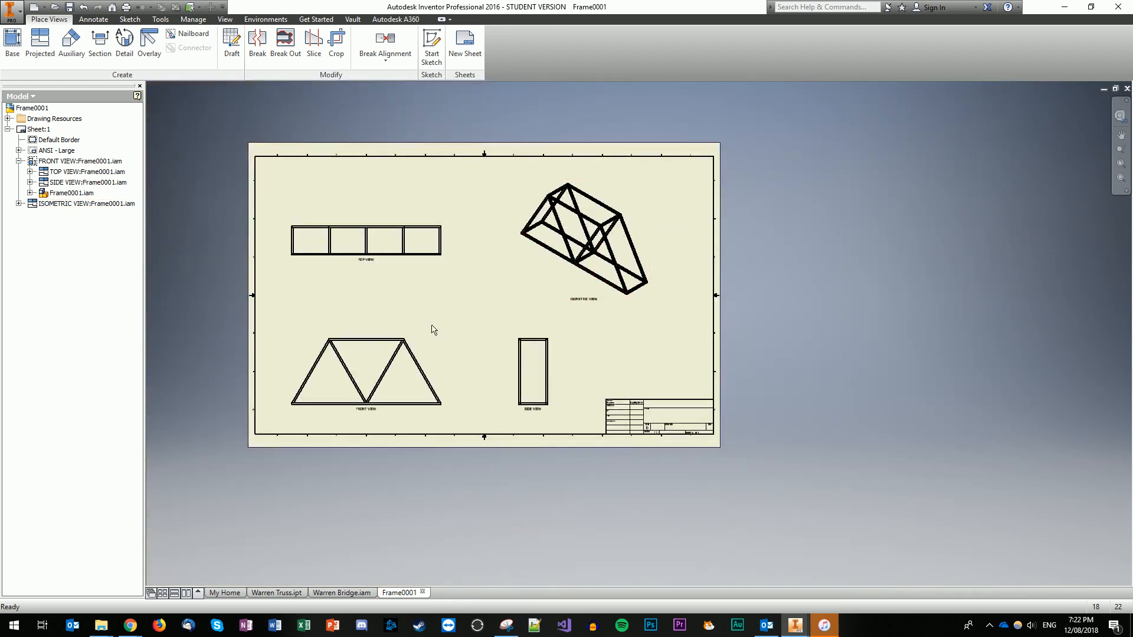
scroll(432, 328, "down", 2)
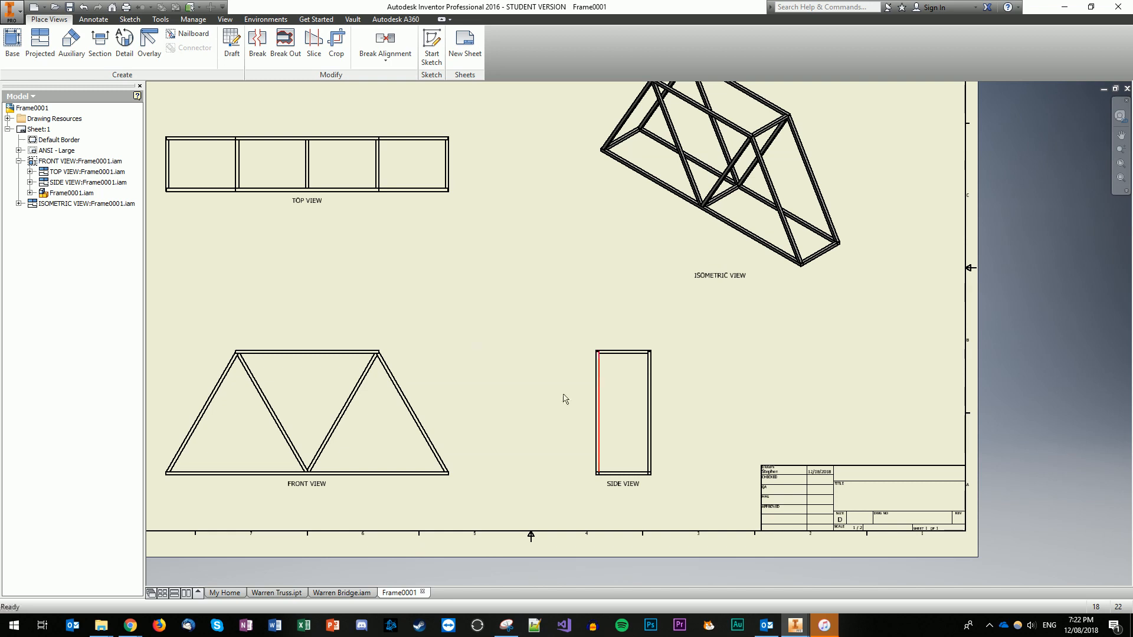
scroll(754, 581, "down", 2)
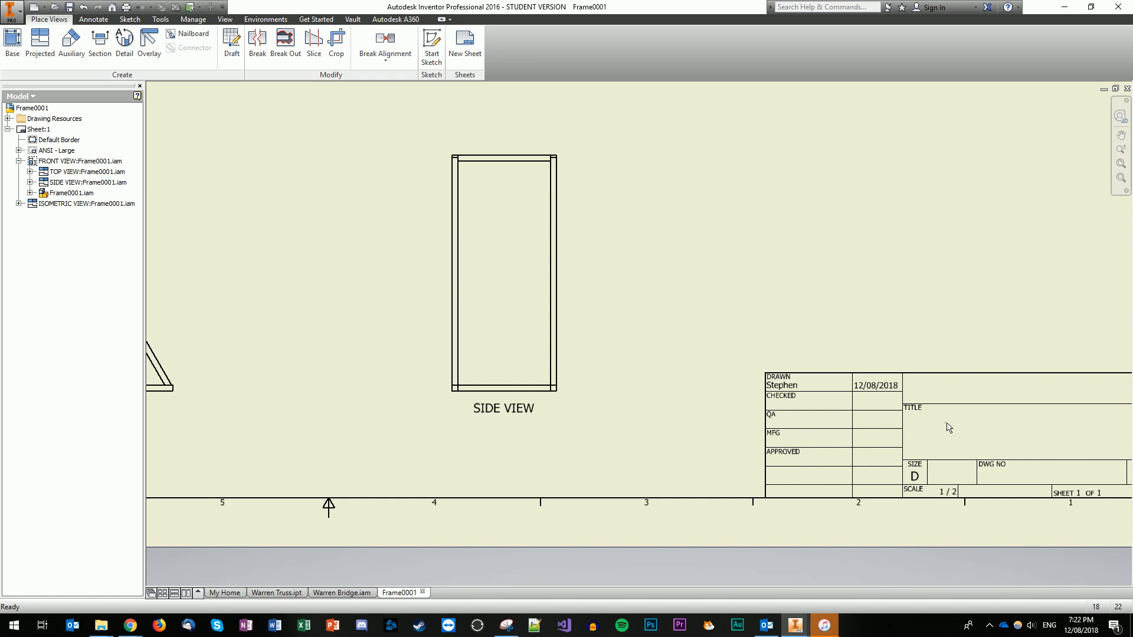
scroll(947, 423, "down", 3)
scroll(946, 423, "up", 7)
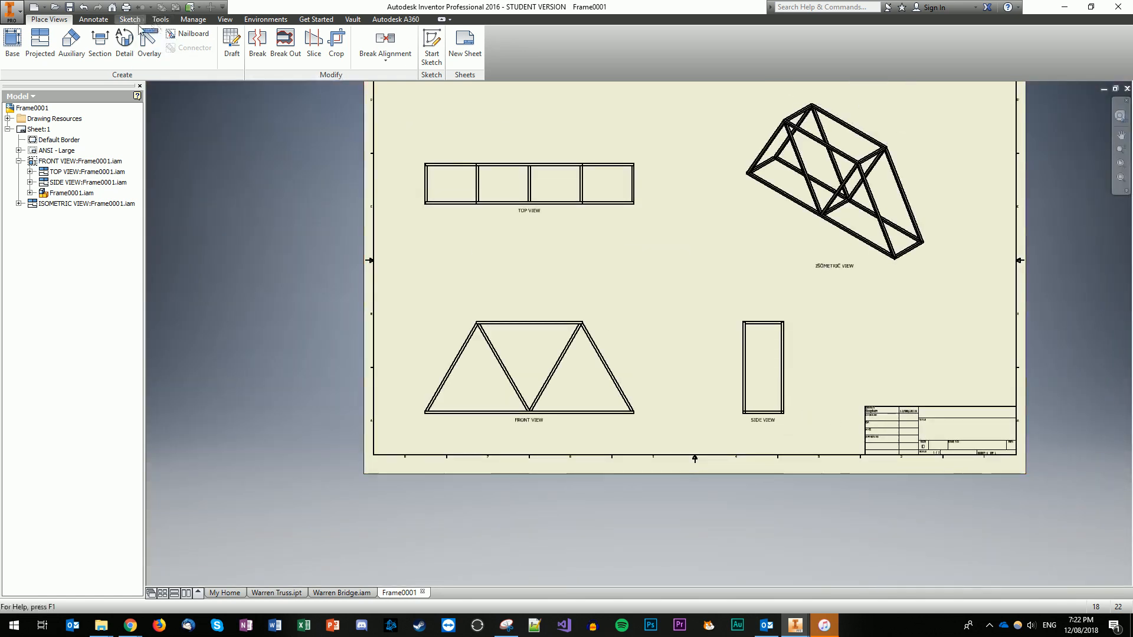
- Dimension the overall length of the bottom chord in the front view, placing the dimension well above the truss with its default text
left_click(93, 19)
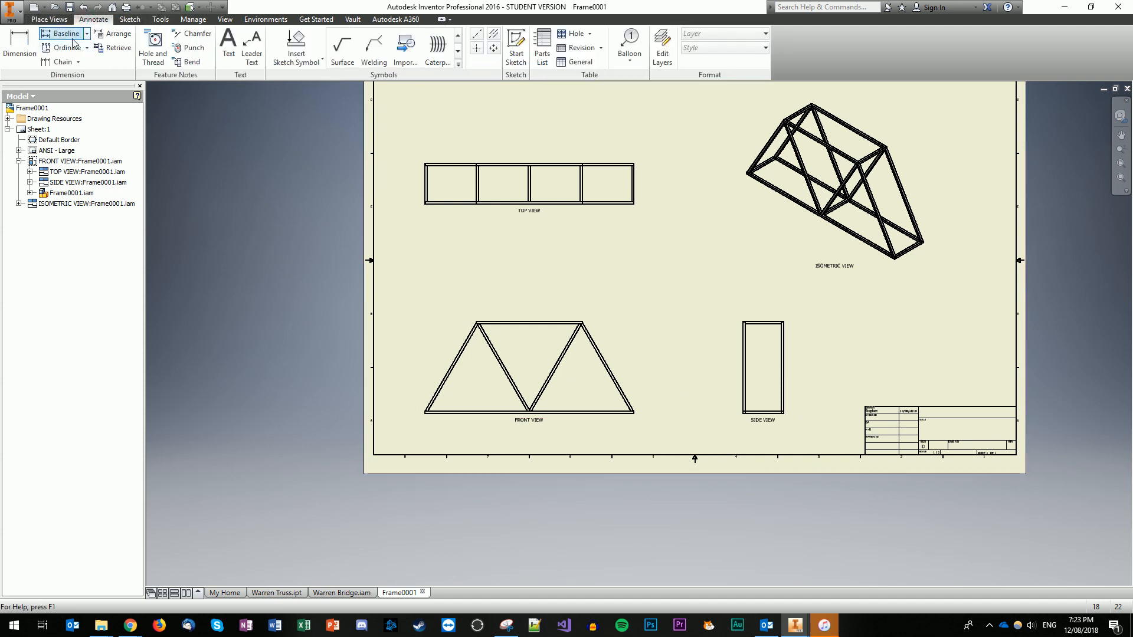
left_click(21, 42)
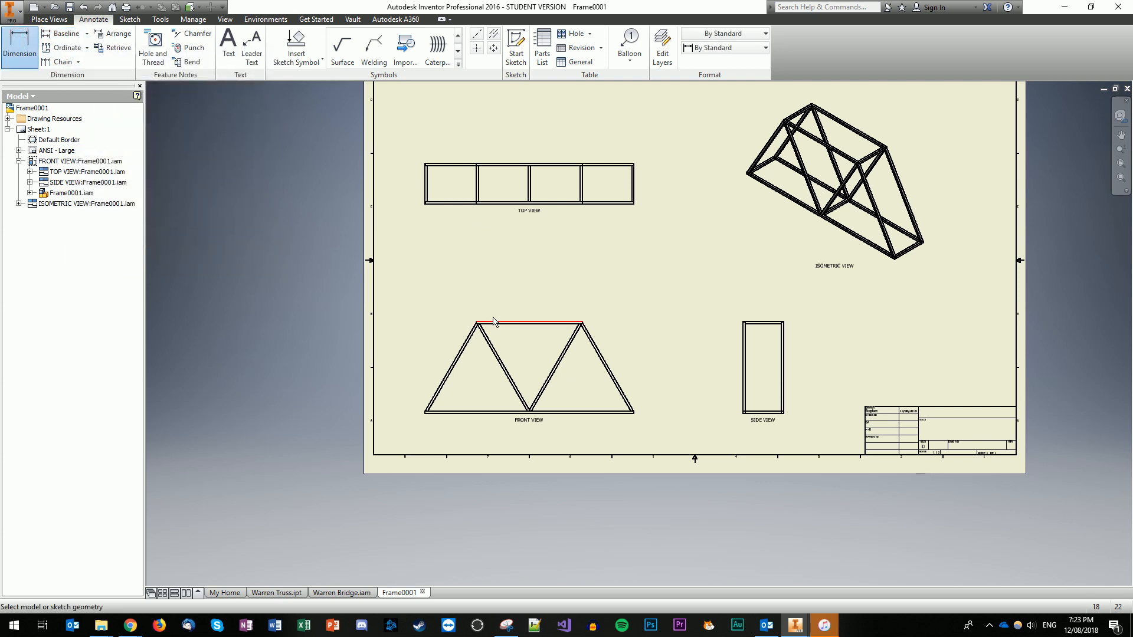
scroll(493, 322, "down", 1)
scroll(495, 322, "up", 4)
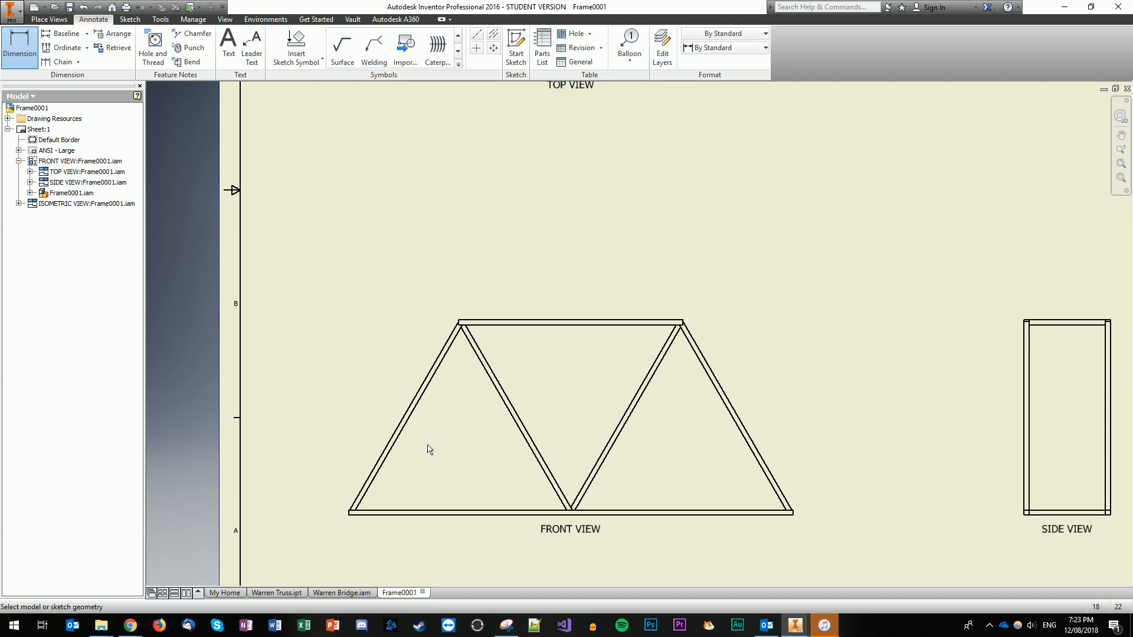
left_click(348, 514)
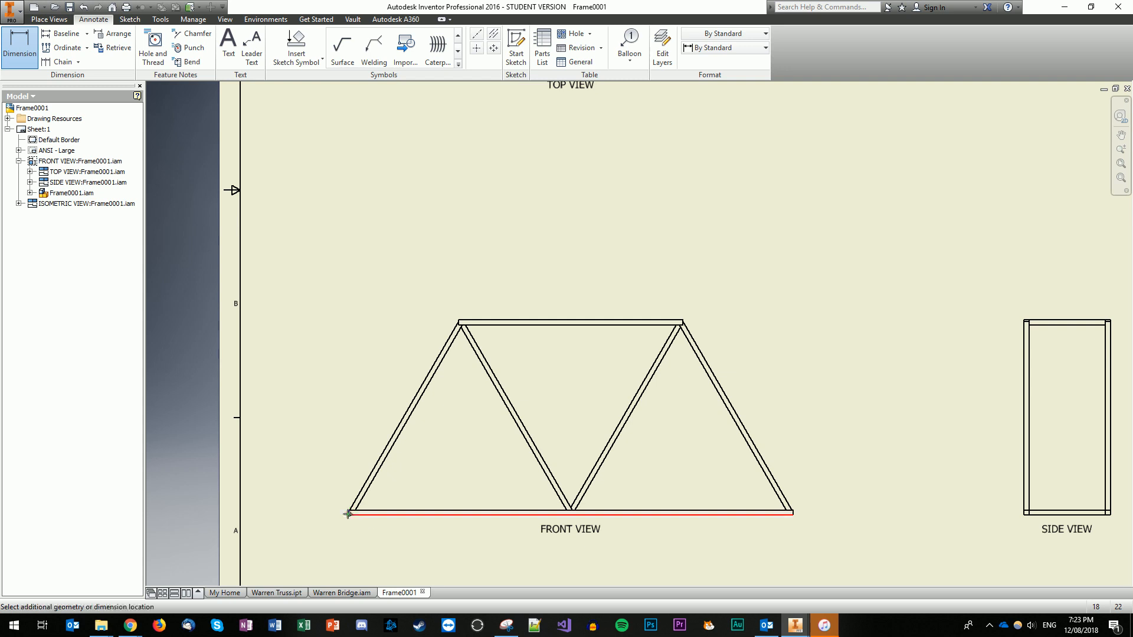
left_click(792, 511)
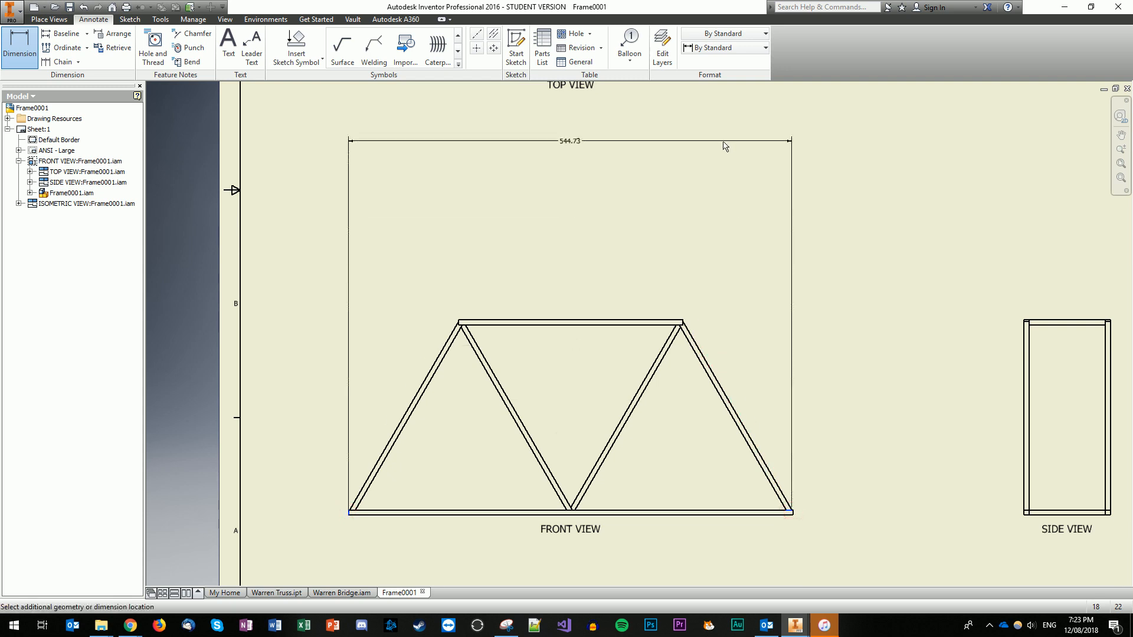
left_click(724, 146)
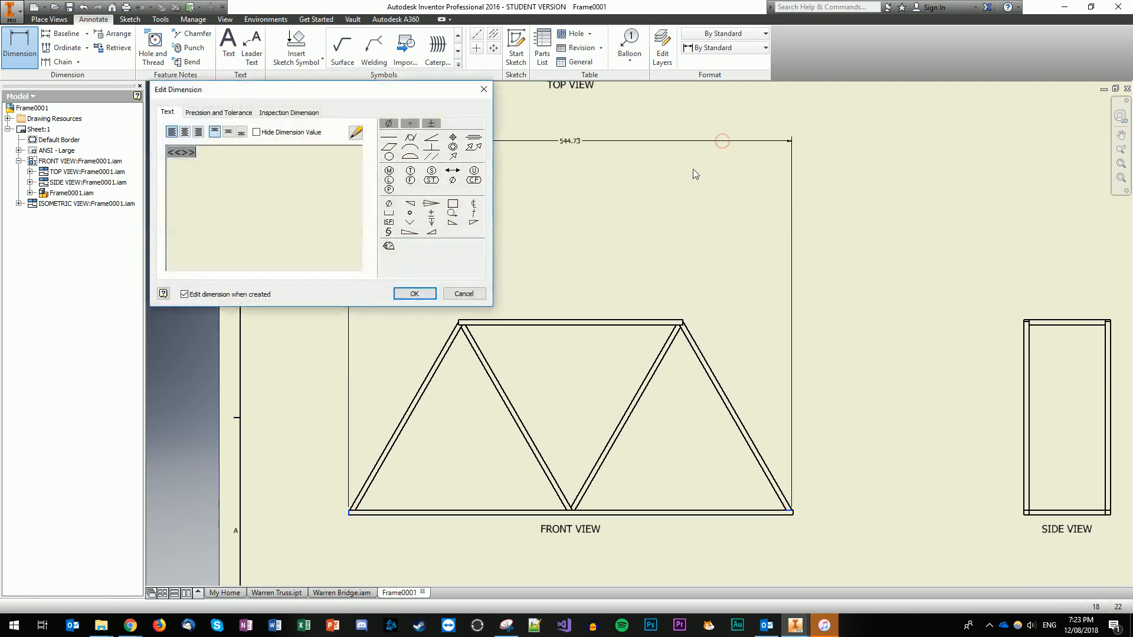
left_click(420, 293)
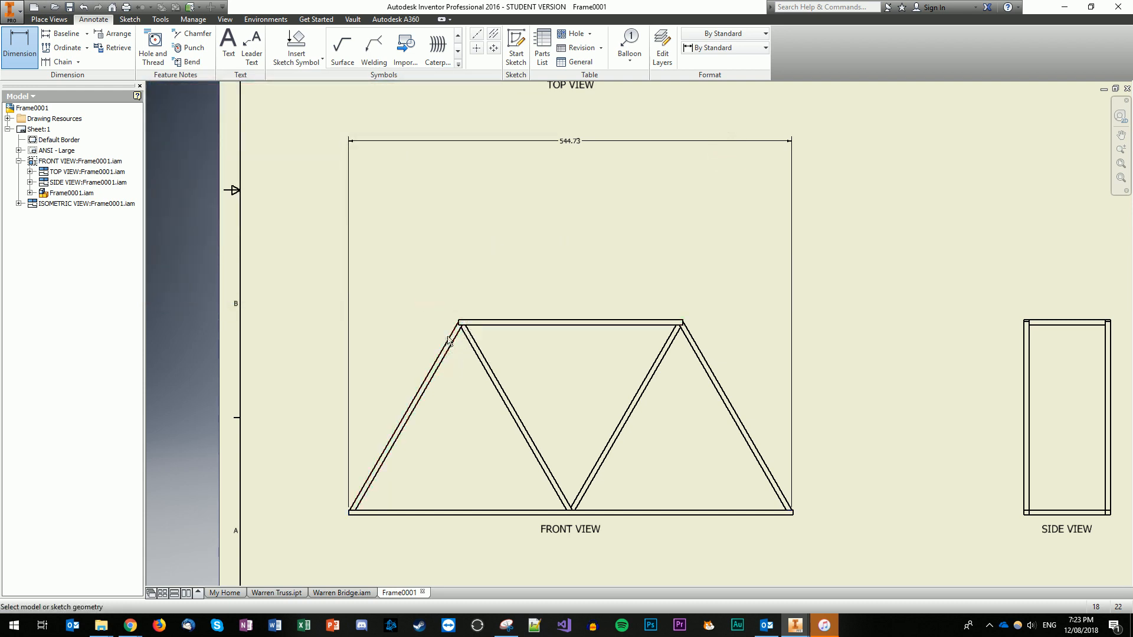
- Dimension the length of the top chord in the front view, placing it just below the overall length dimension
left_click(459, 324)
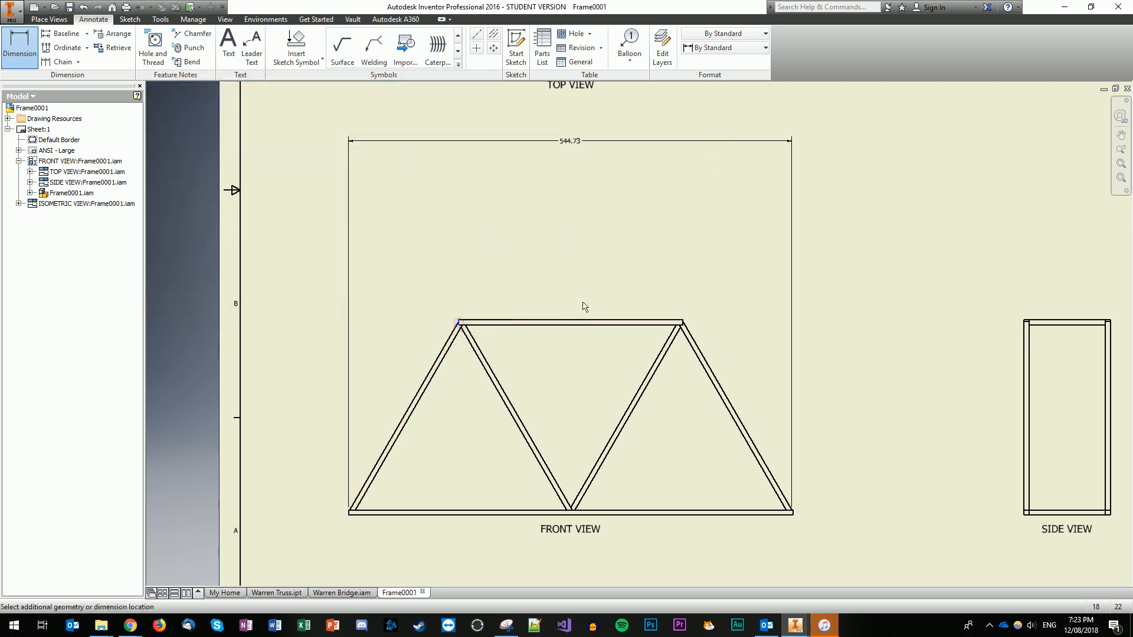
left_click(682, 323)
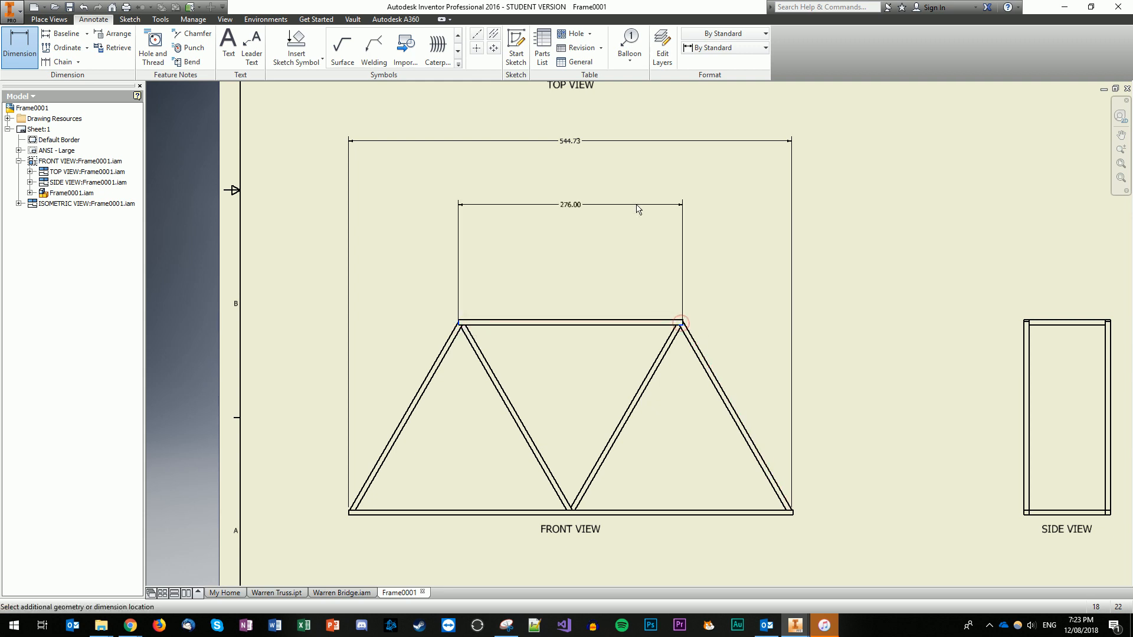
left_click(626, 165)
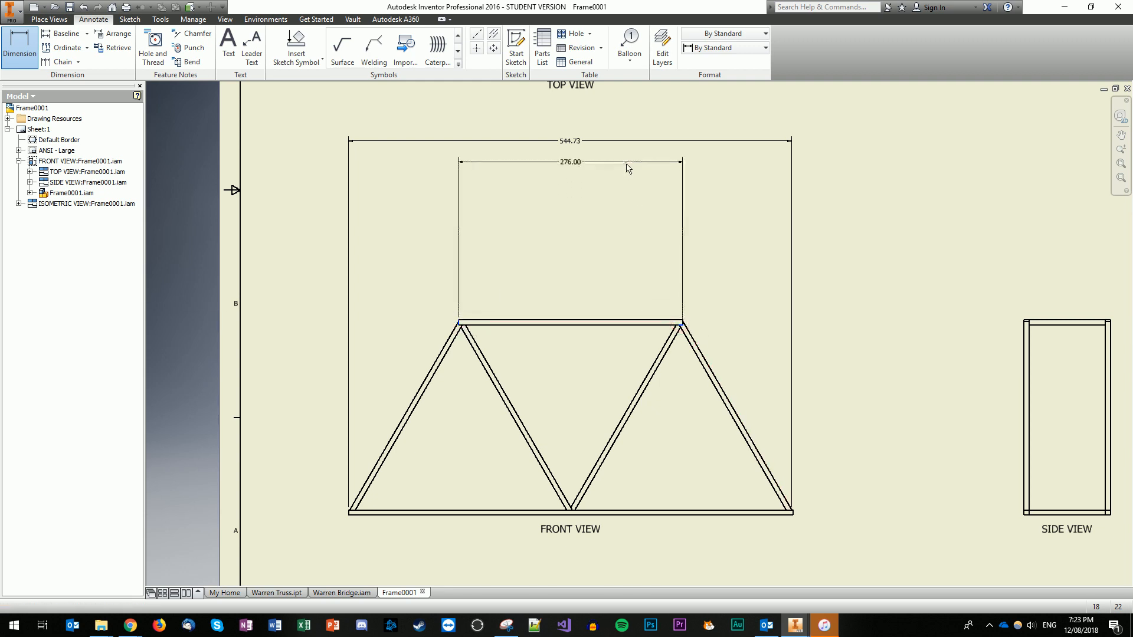
left_click(415, 293)
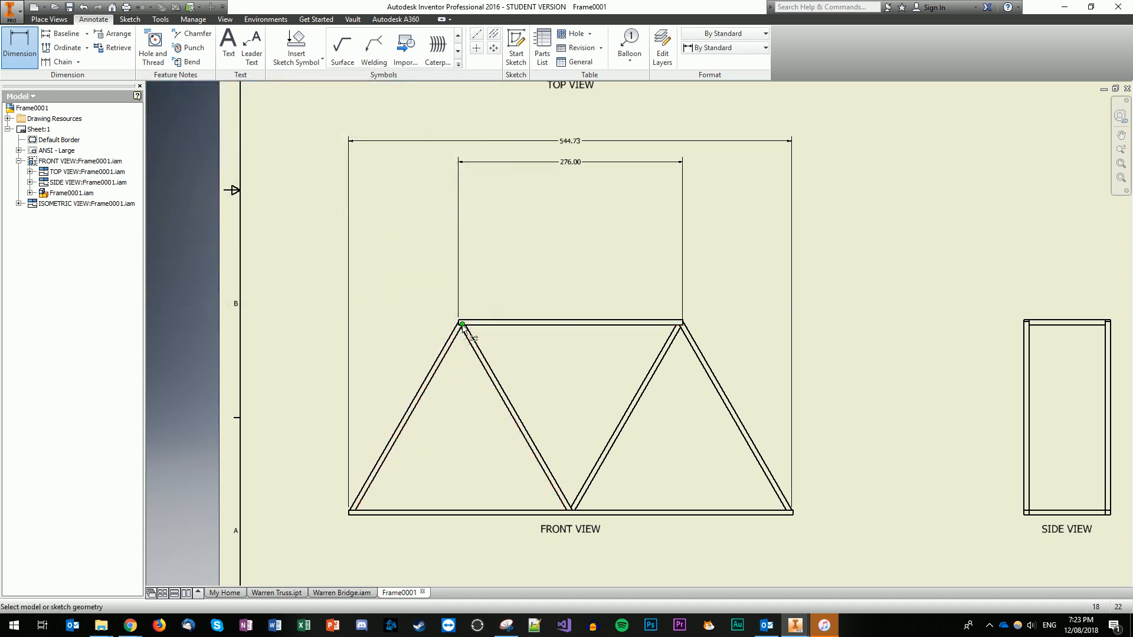
- Dimension the horizontal distance from the bottom chord's left end to the upper left joint, in line with the top chord dimension, keeping default text
left_click(348, 514)
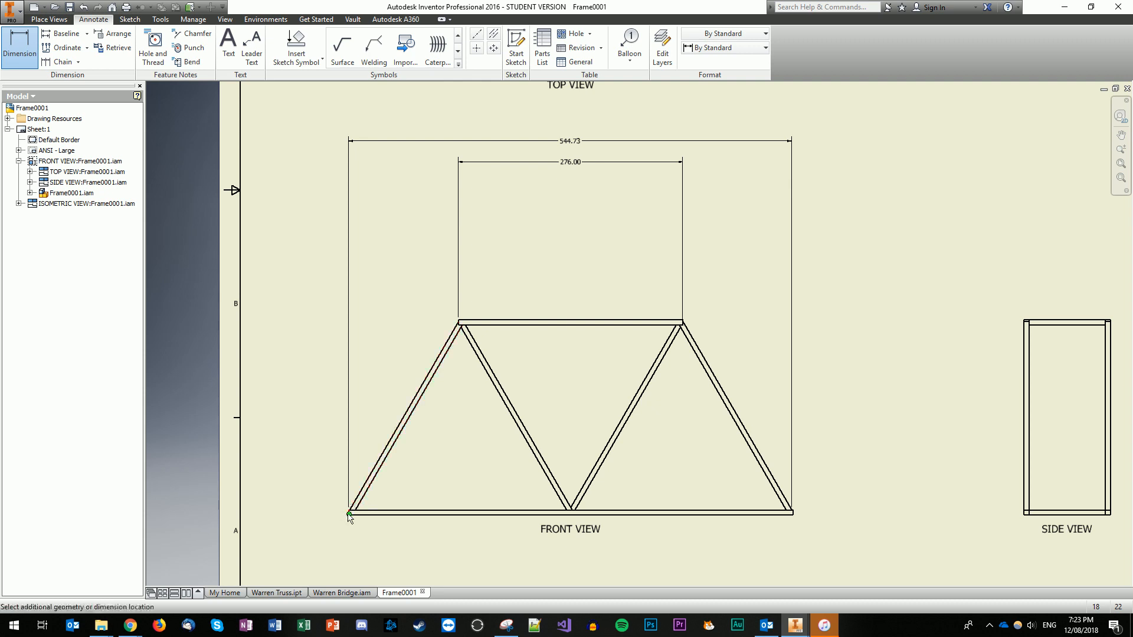
left_click(460, 326)
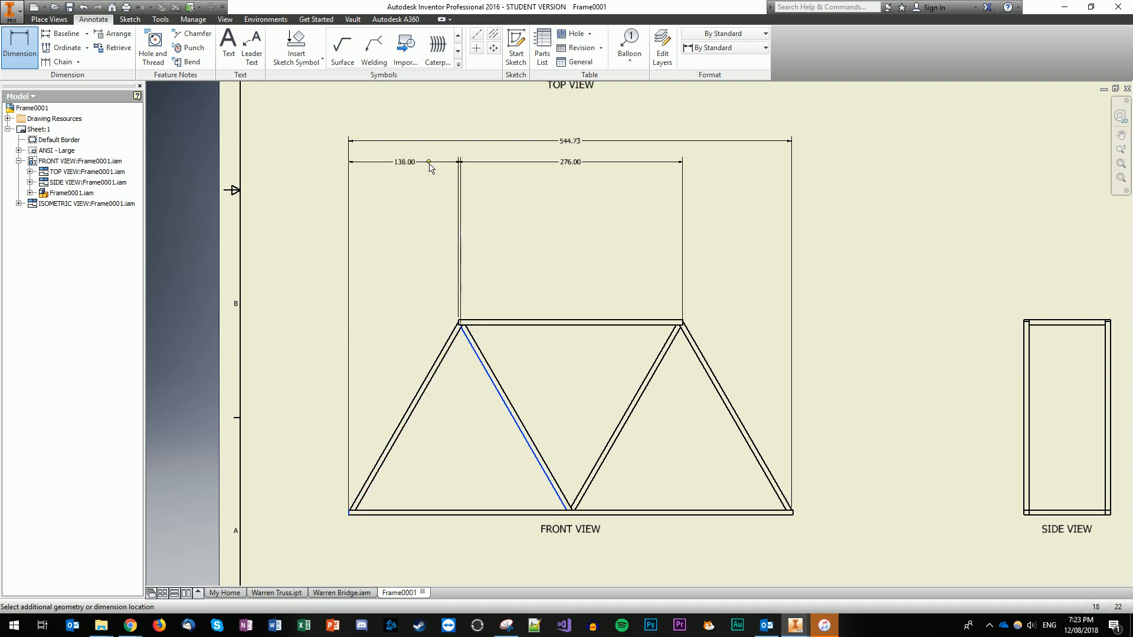
left_click(429, 168)
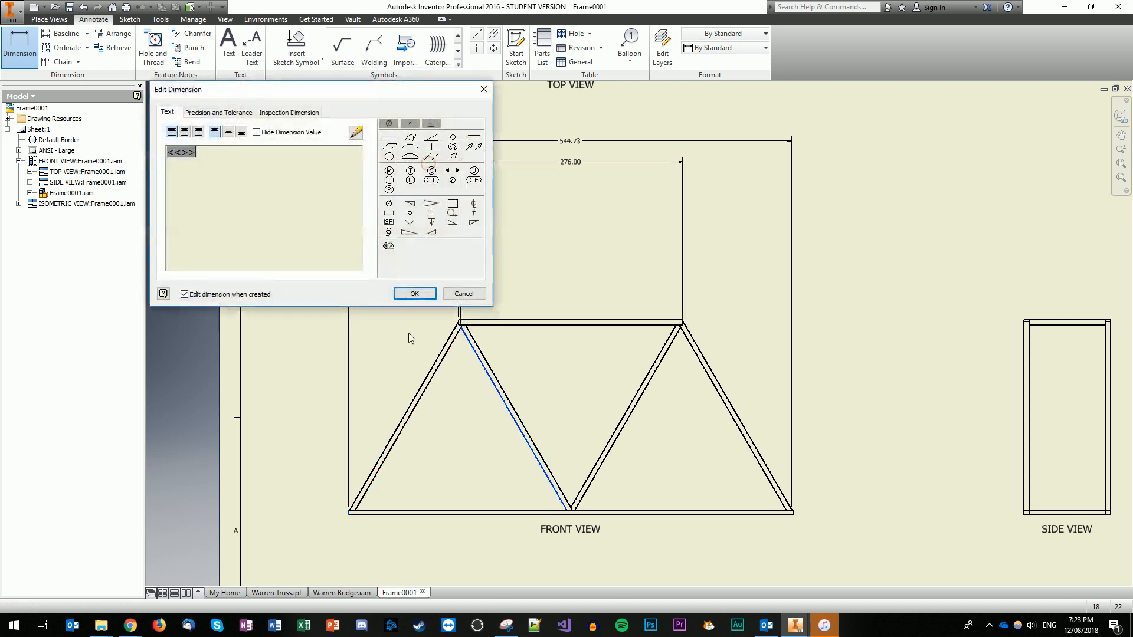
left_click(421, 296)
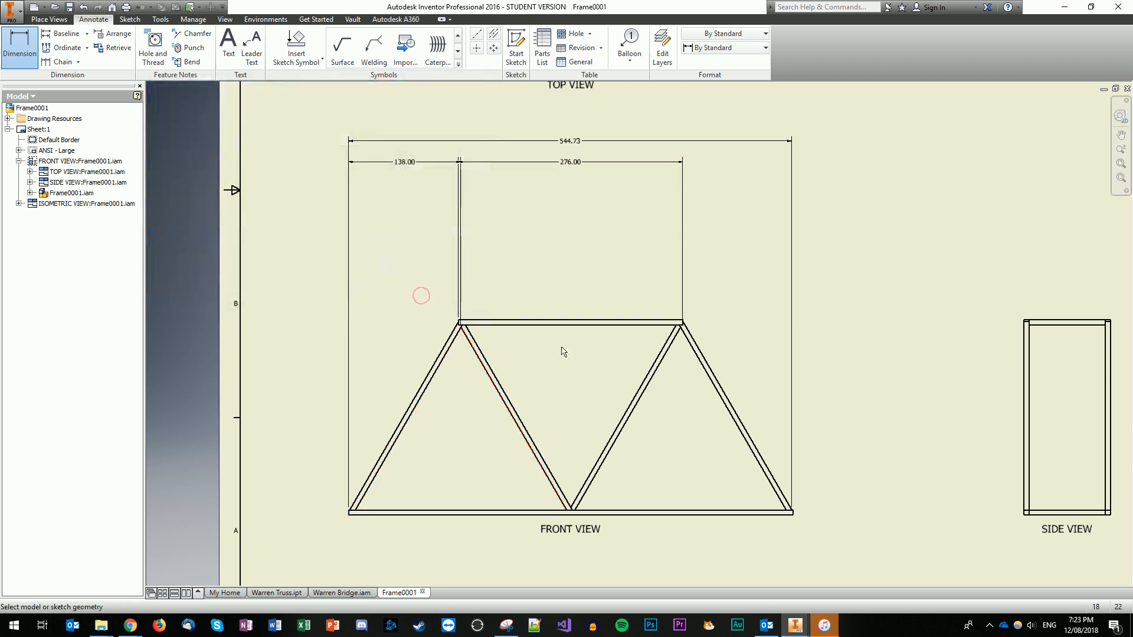
- Dimension the horizontal distance from the upper right joint to the bottom chord's right end, in line with the top chord dimension, keeping default text
left_click(682, 324)
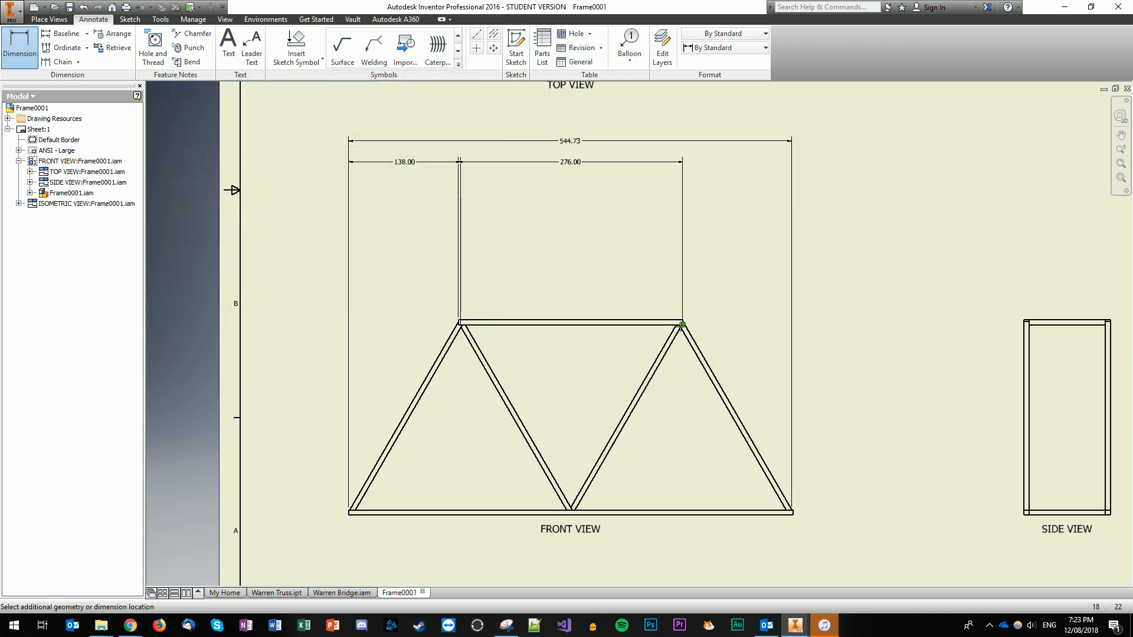
left_click(792, 514)
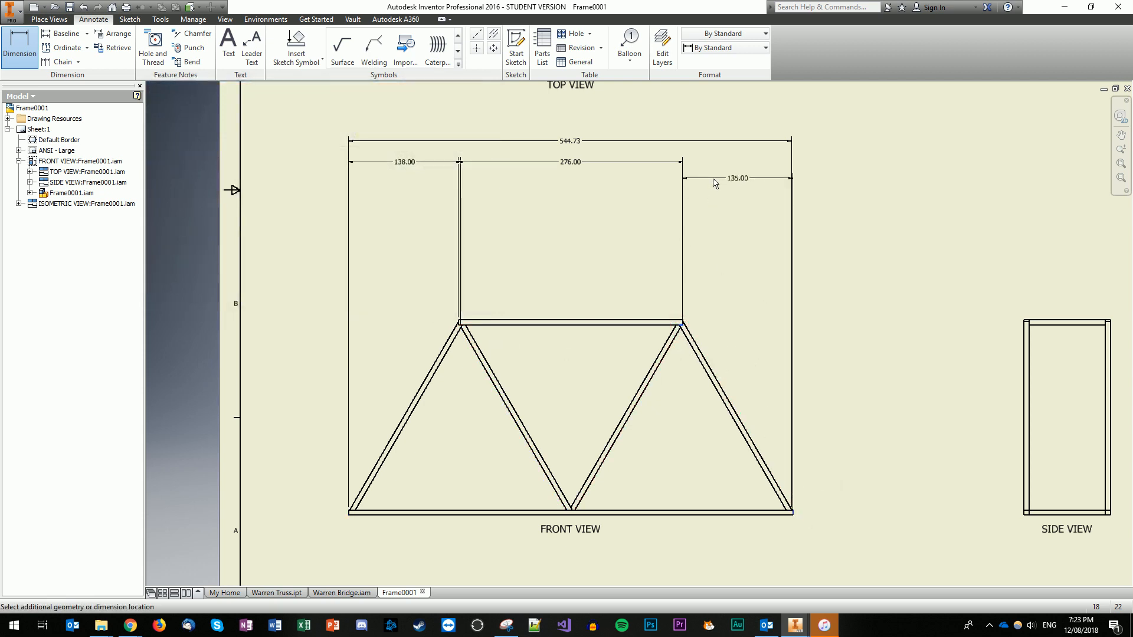
left_click(712, 166)
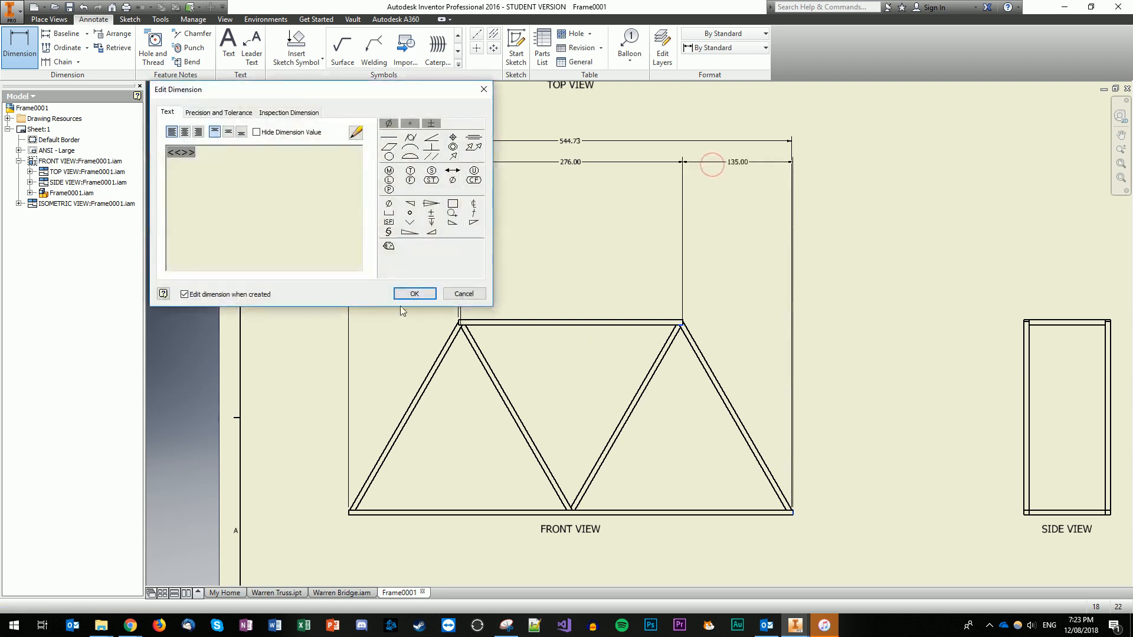
left_click(427, 295)
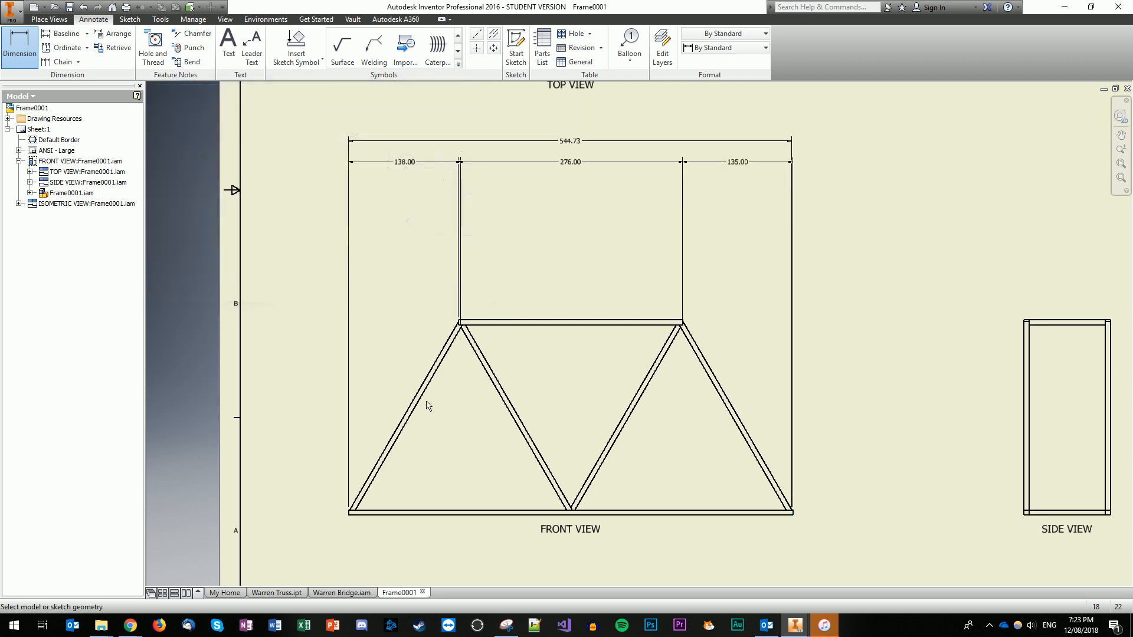
- Dimension the horizontal distance from the bottom chord's left end to the middle joint, on a separate line below the other front view dimensions
left_click(349, 516)
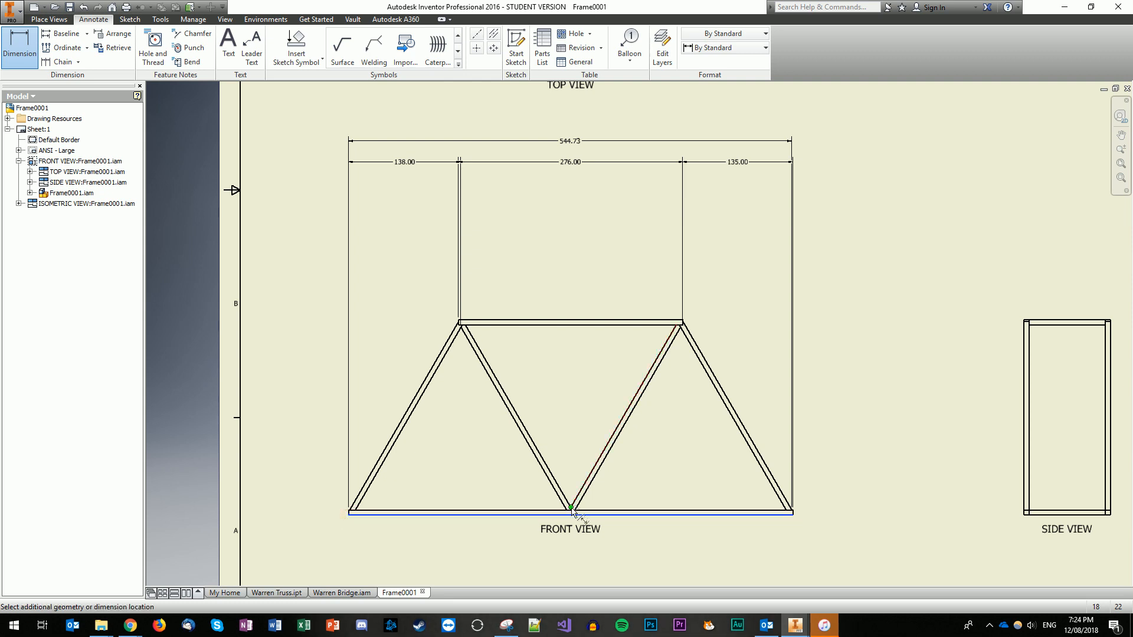
left_click(572, 511)
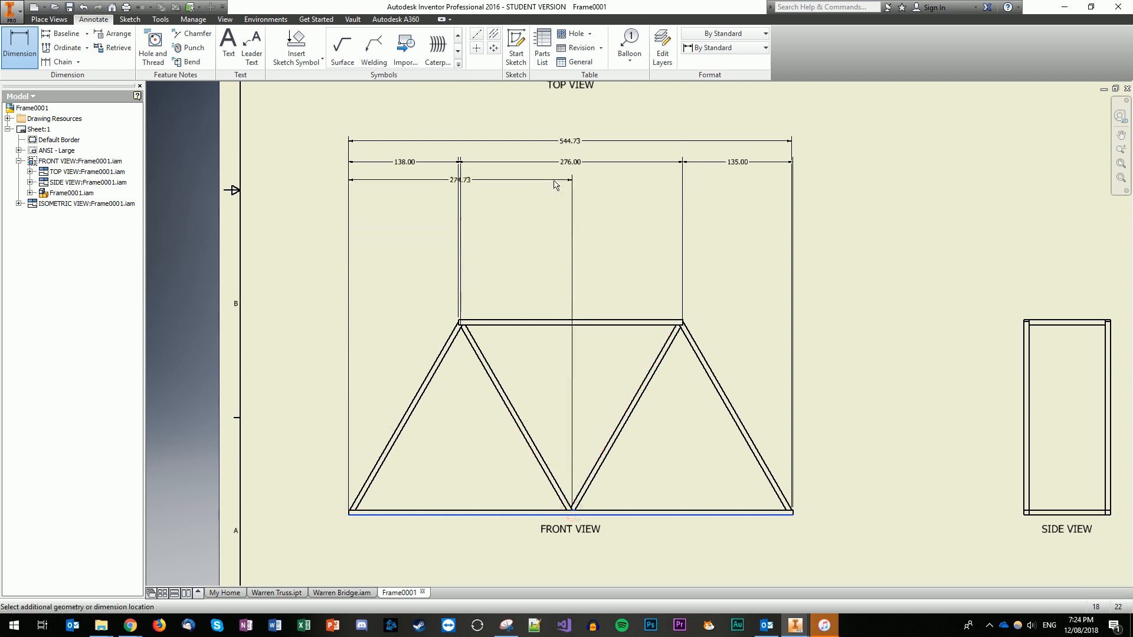
left_click(541, 205)
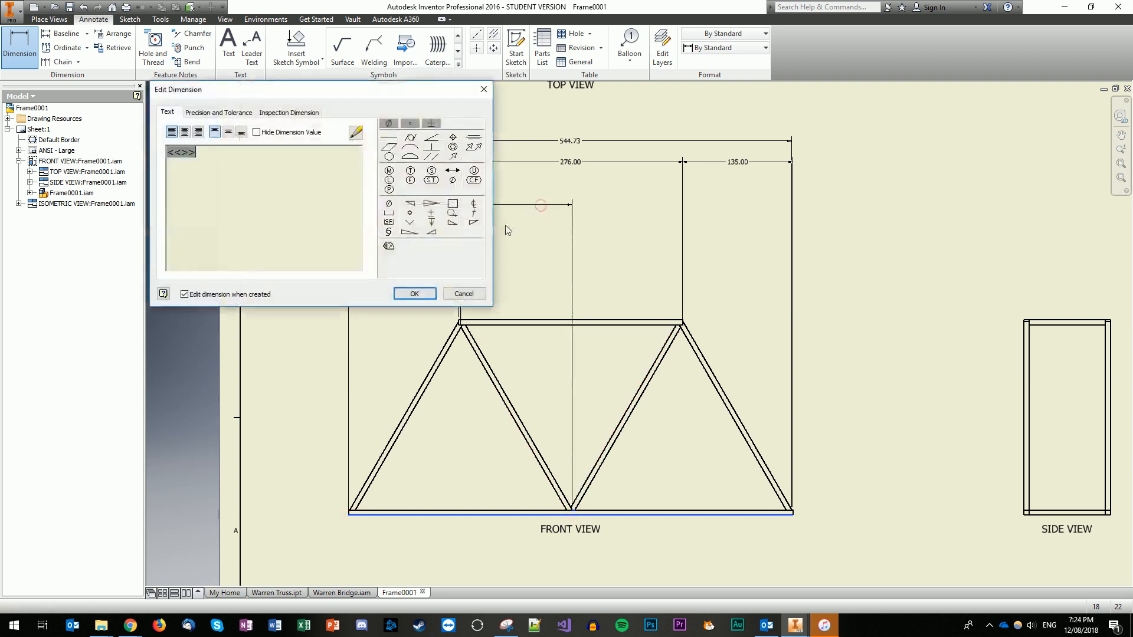
left_click(419, 294)
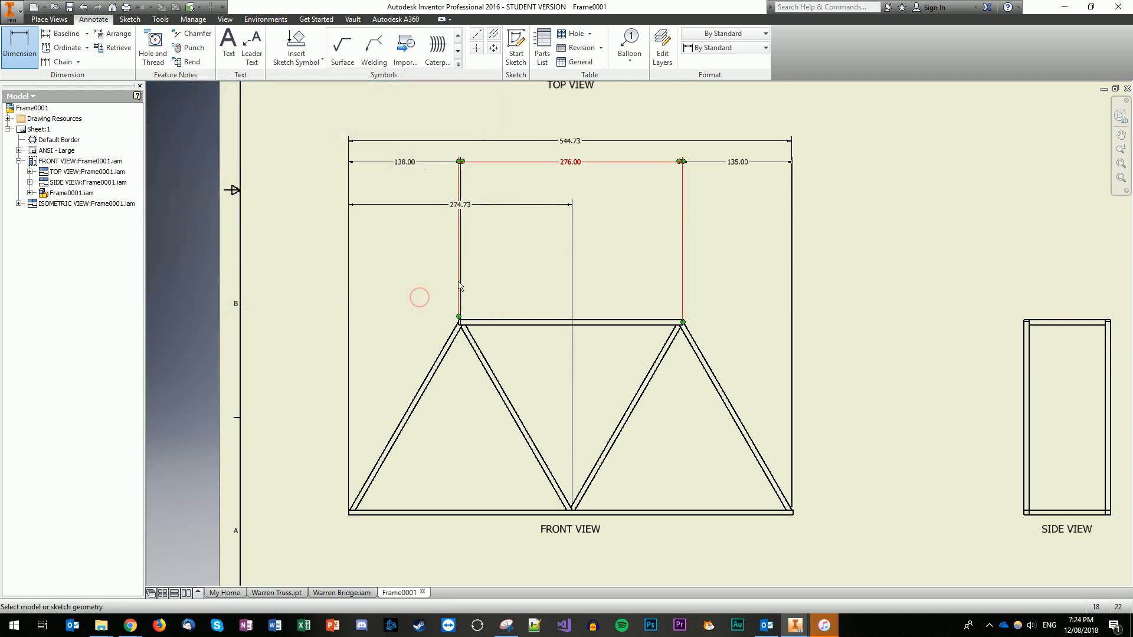
key("Escape")
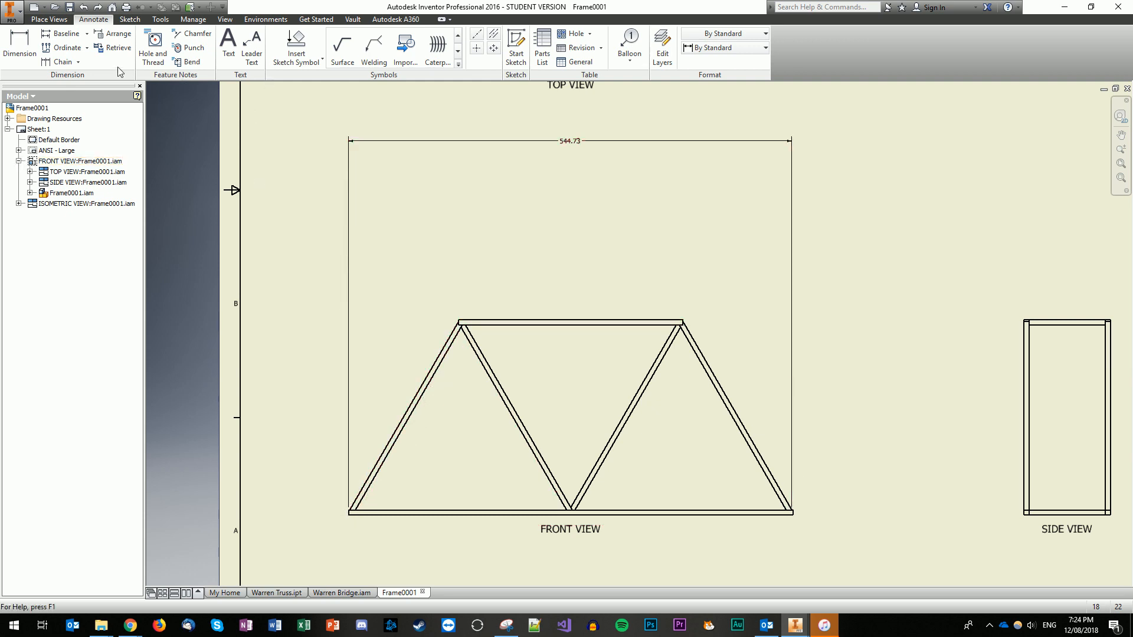
- Dimension the top chord's length in the front view again, placing it close below the overall length dimension with default text
left_click(19, 42)
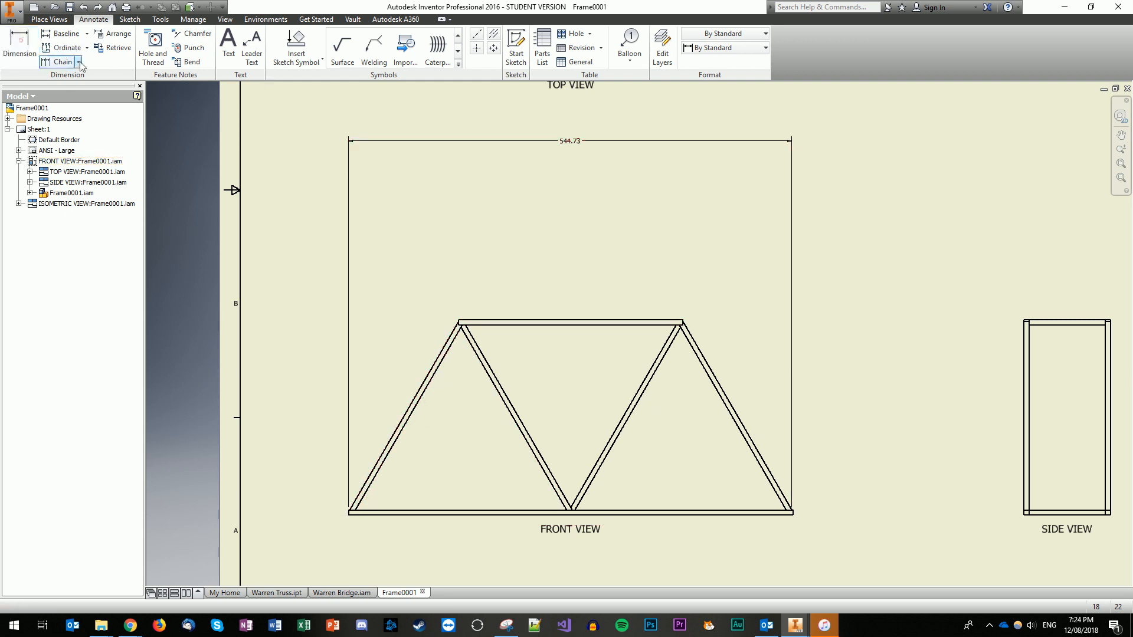
left_click(460, 324)
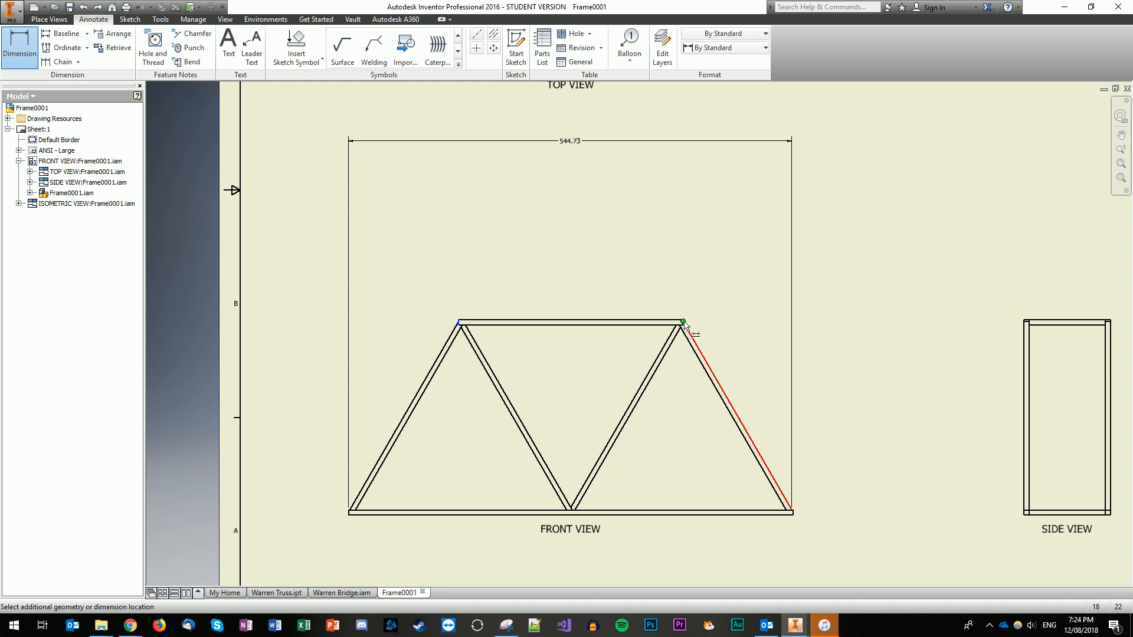
left_click(684, 323)
left_click(637, 155)
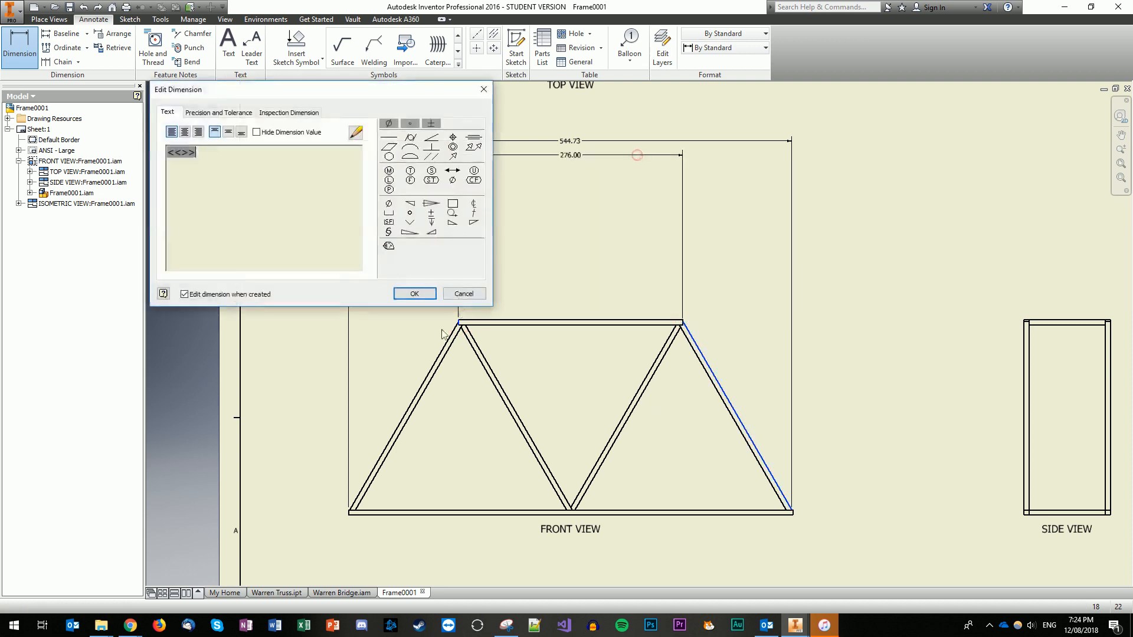
left_click(415, 293)
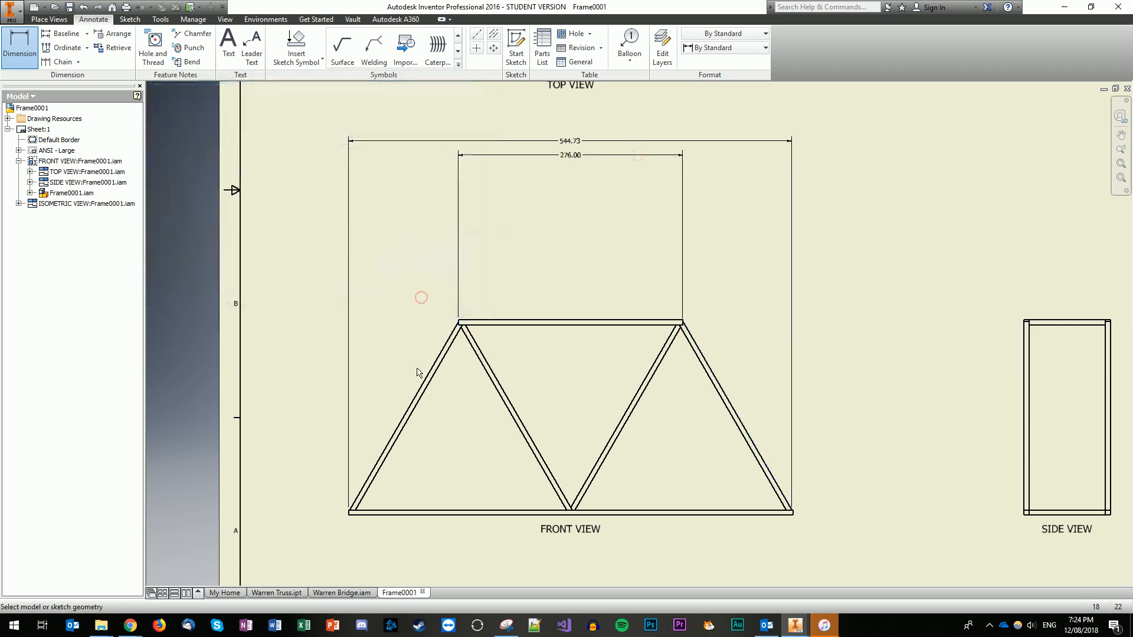
- Dimension the horizontal offset between the left ends of the bottom and top chords, in line with the top chord dimension
left_click(351, 510)
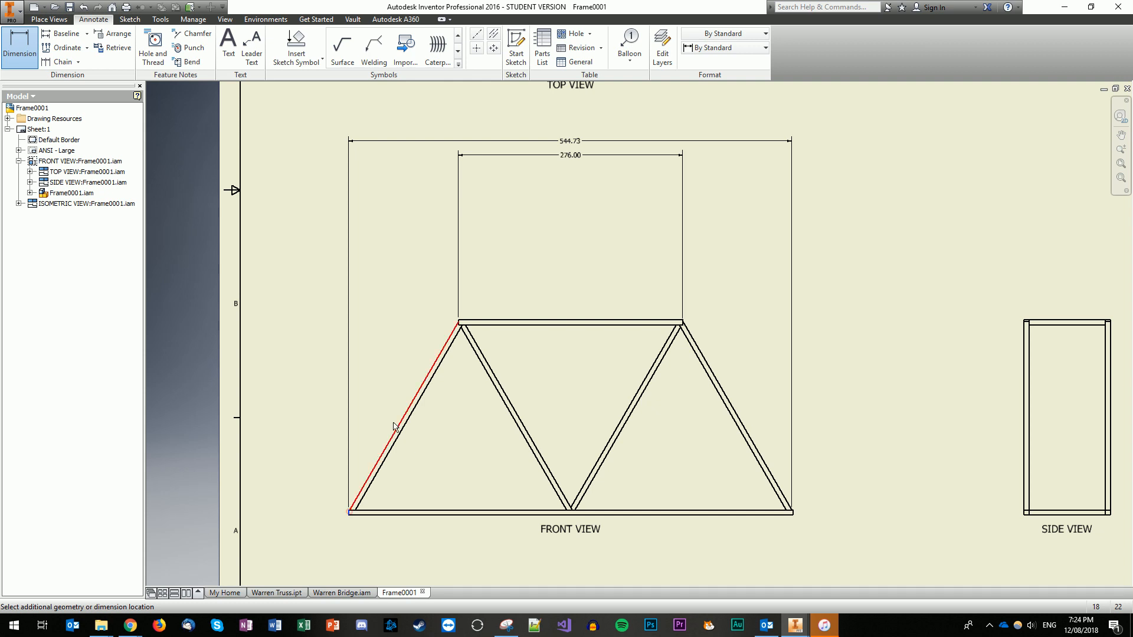
left_click(459, 324)
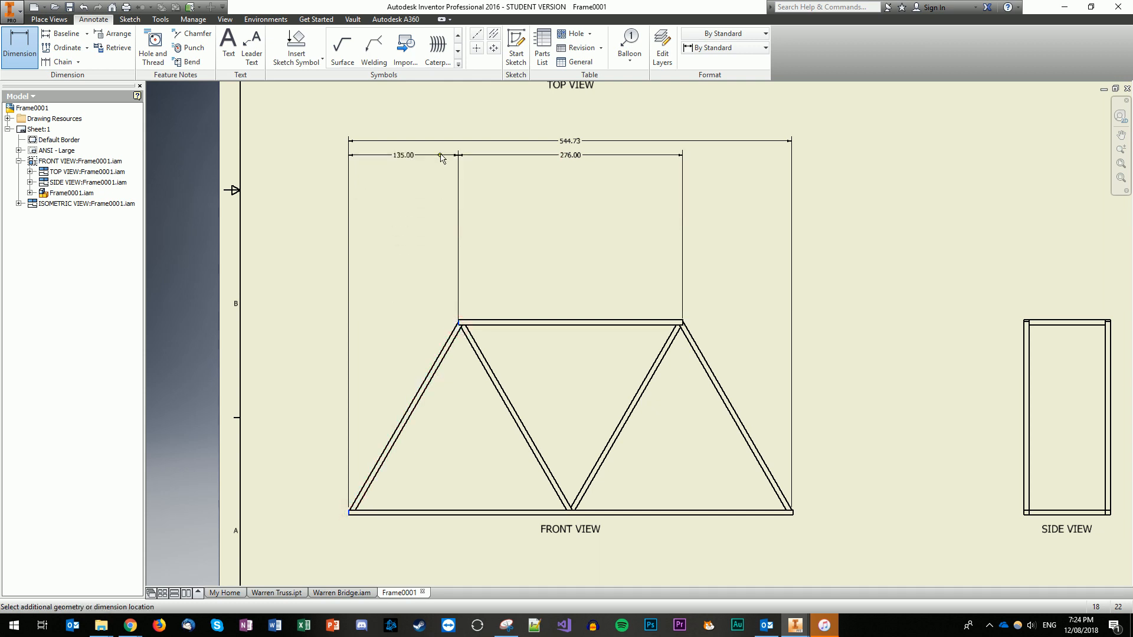
left_click(413, 156)
left_click(414, 294)
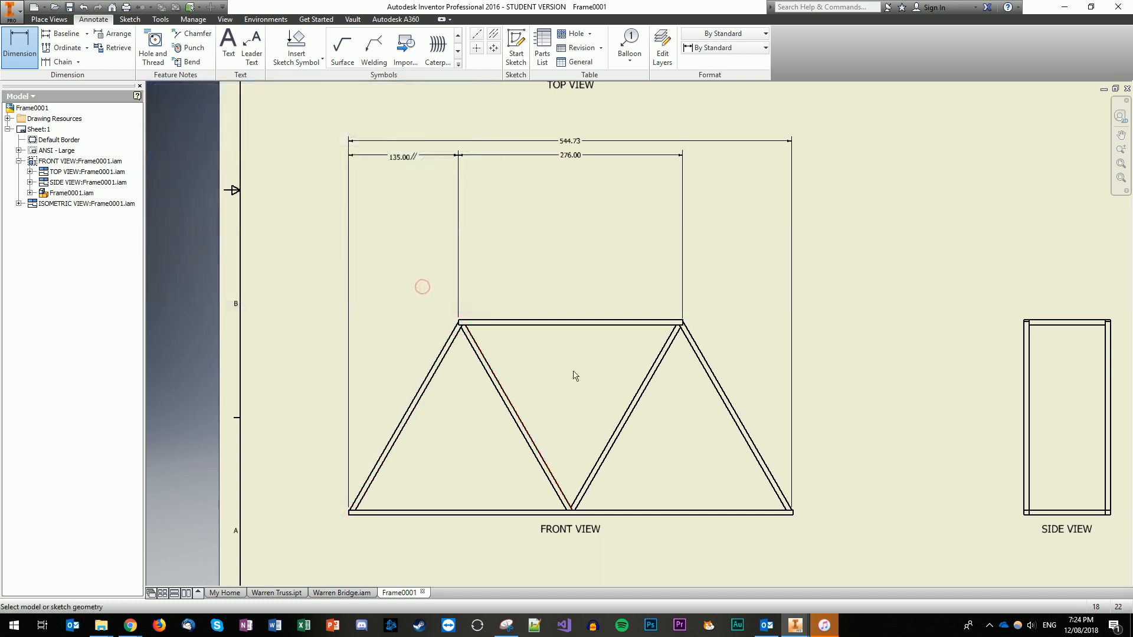
- Dimension the horizontal offset between the right ends of the top and bottom chords, in line with the top chord dimension, with default text
left_click(683, 324)
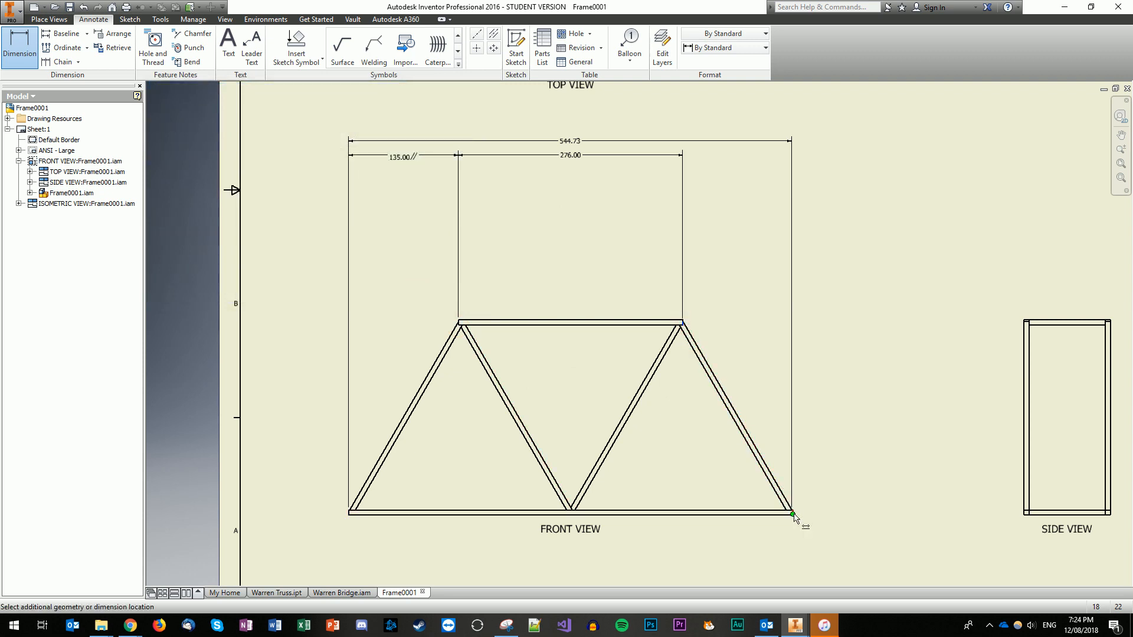
key("Escape")
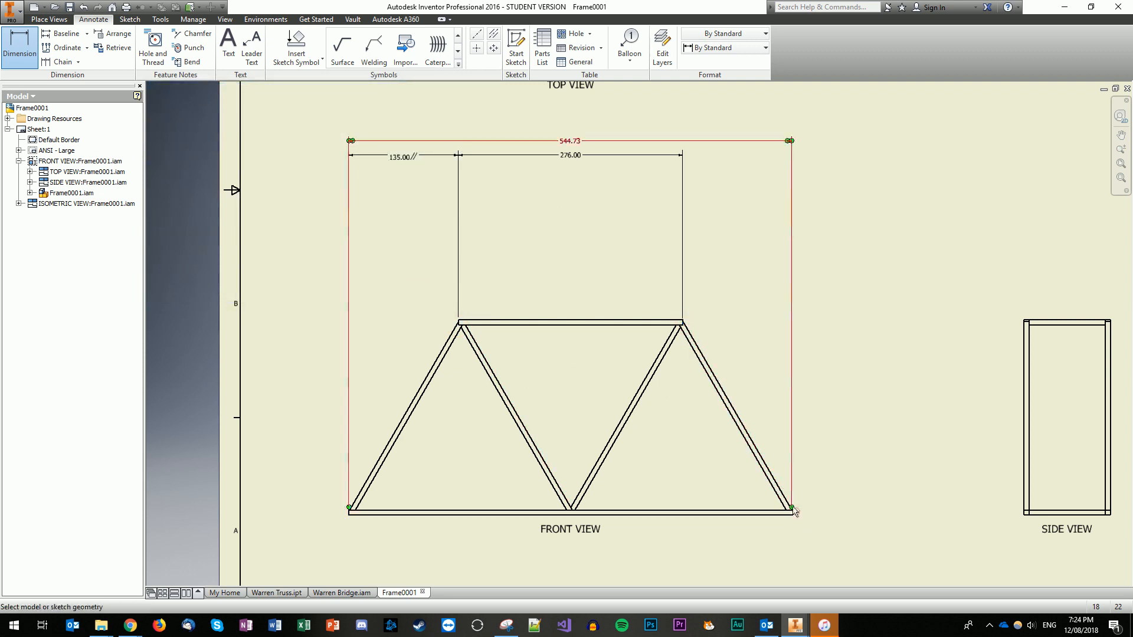
left_click(683, 325)
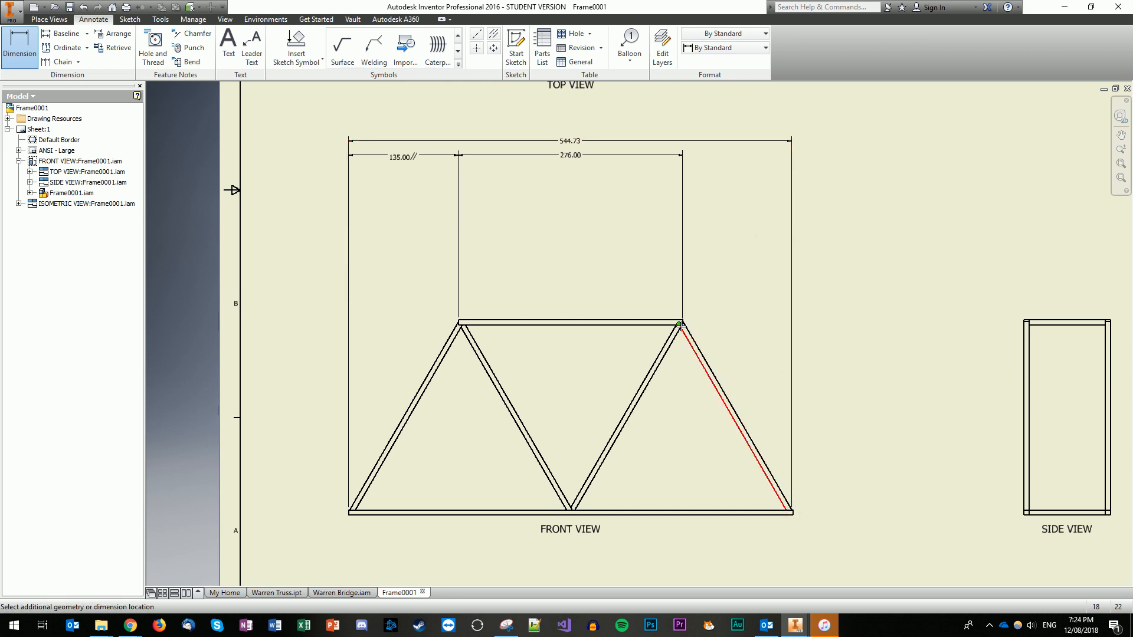
left_click(793, 515)
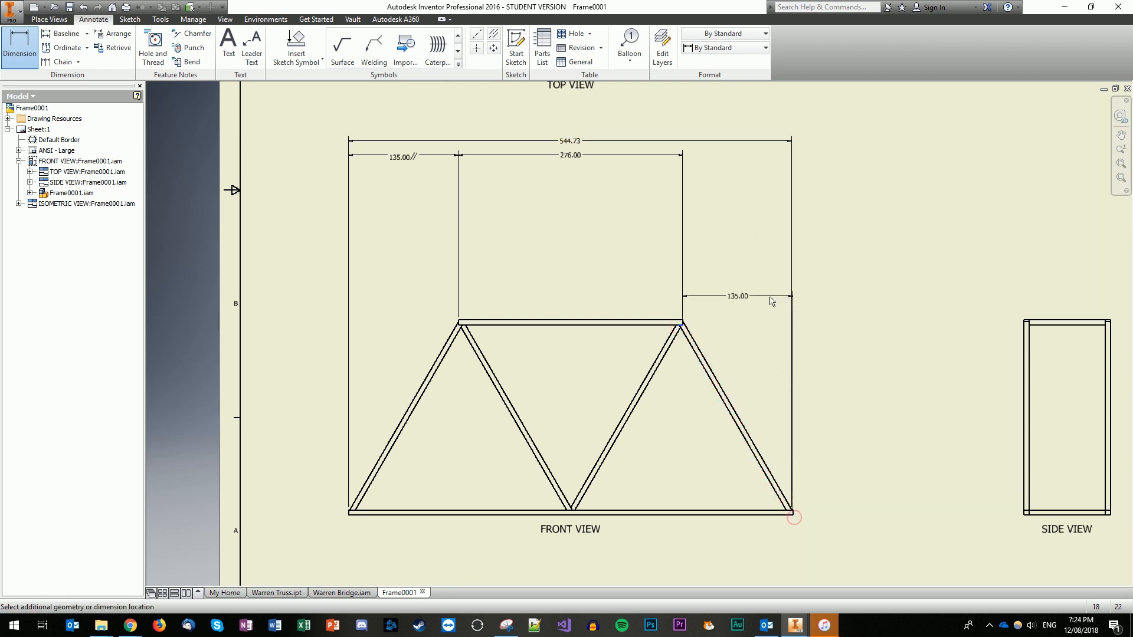
left_click(740, 164)
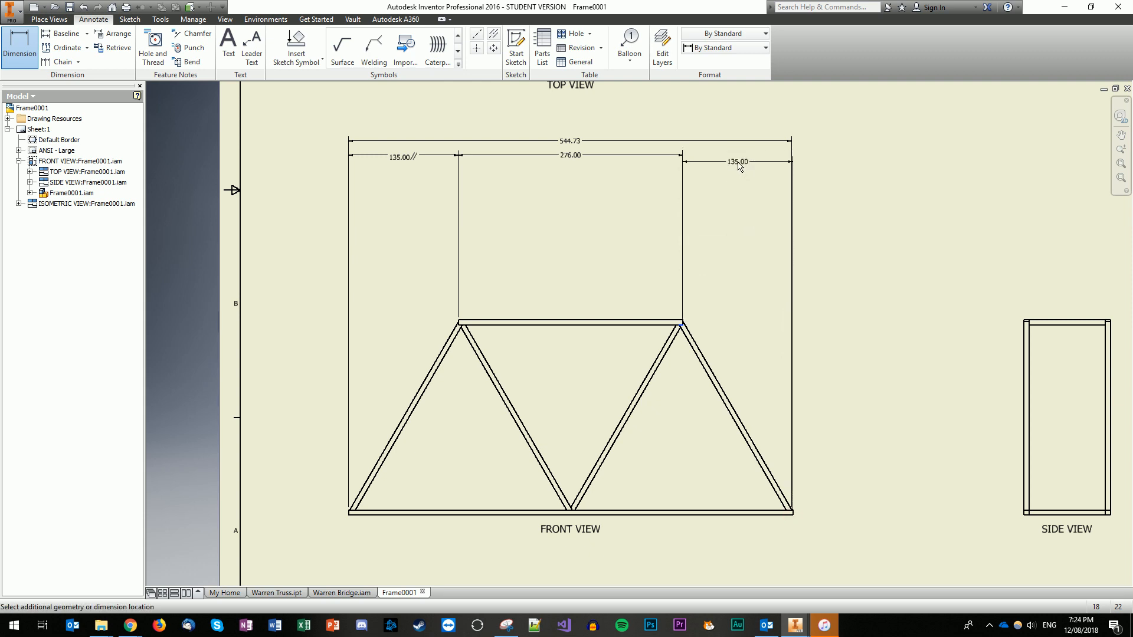
left_click(741, 161)
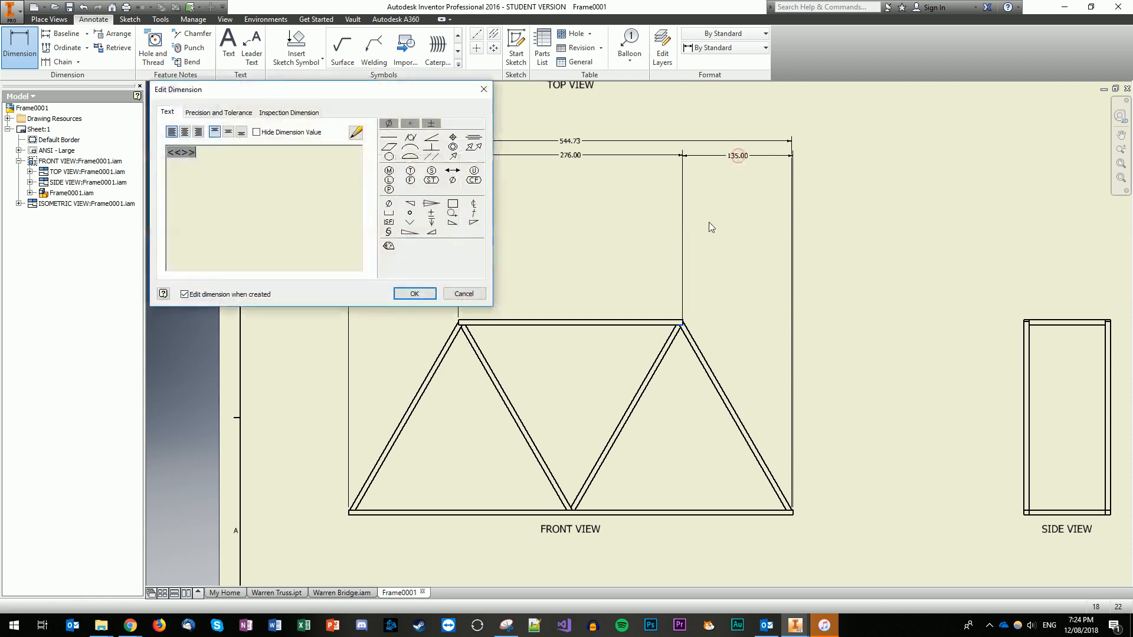
left_click(415, 294)
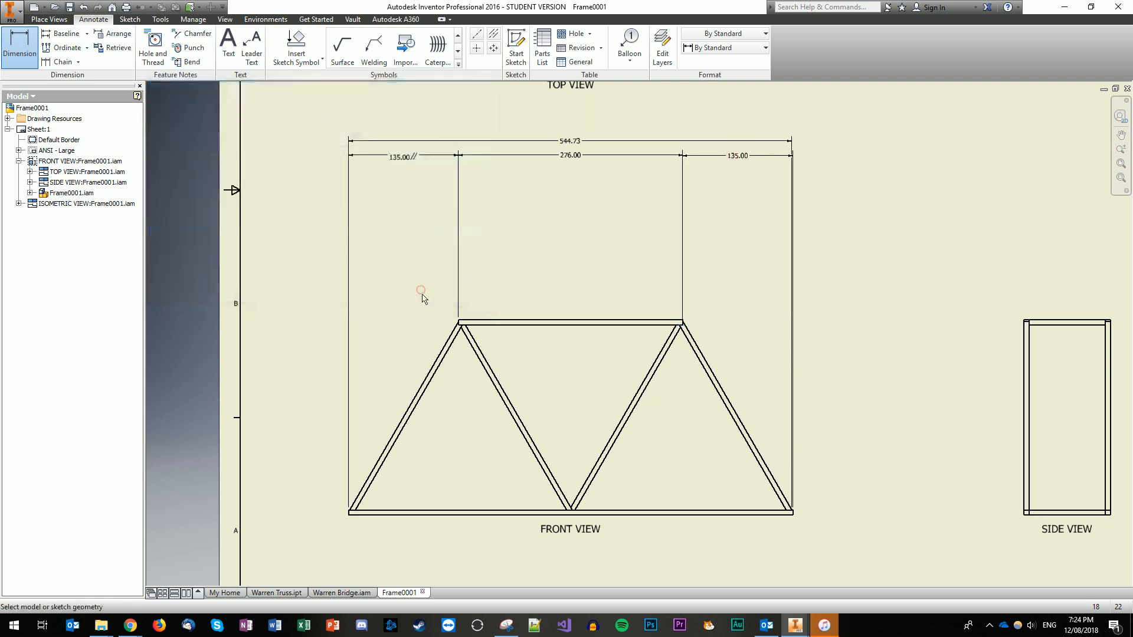
left_click(680, 323)
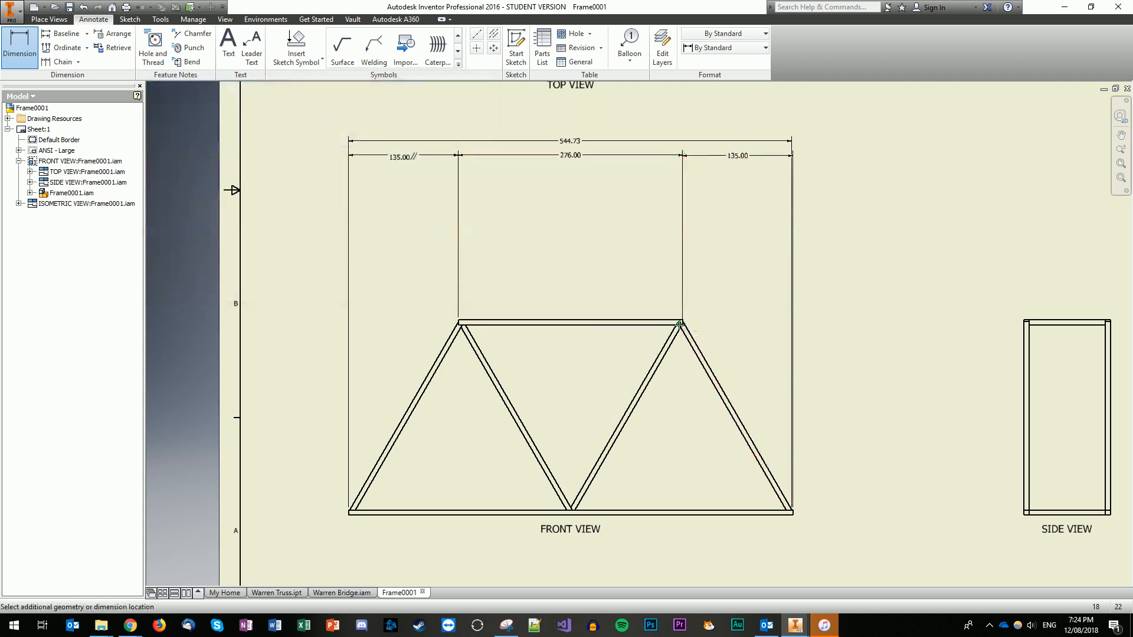
left_click(786, 500)
key("Escape")
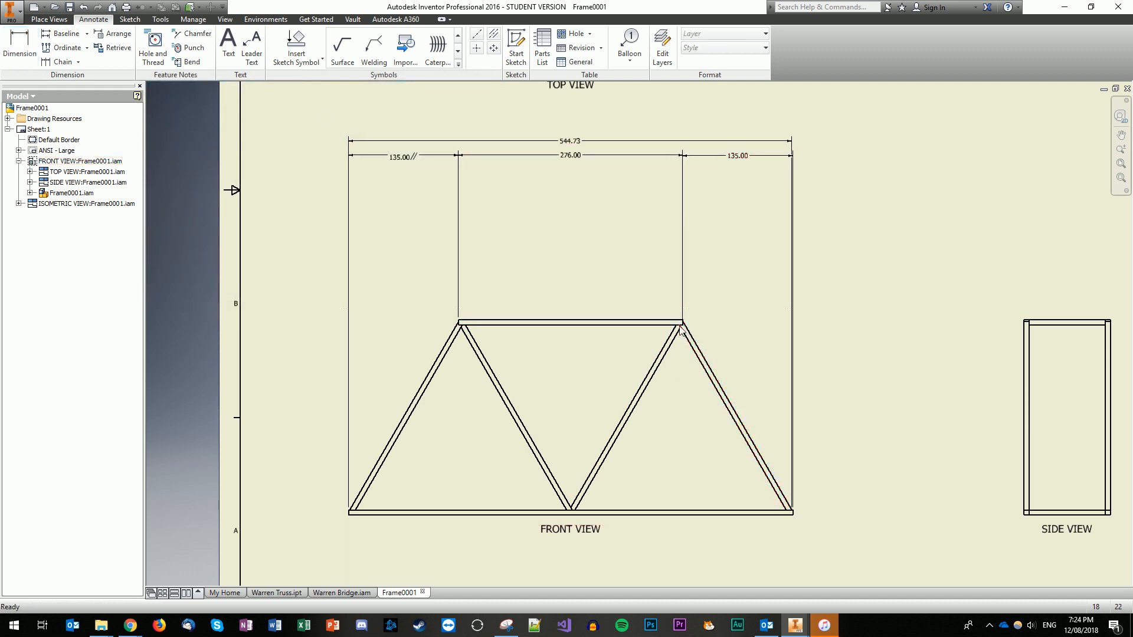
left_click(688, 328)
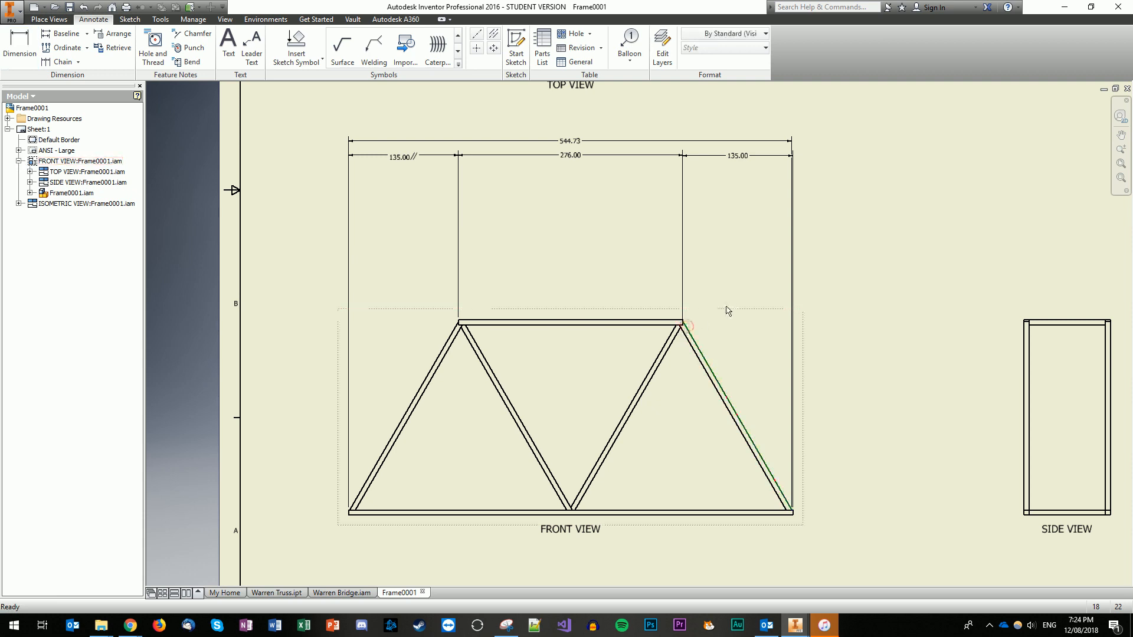
left_click(684, 328)
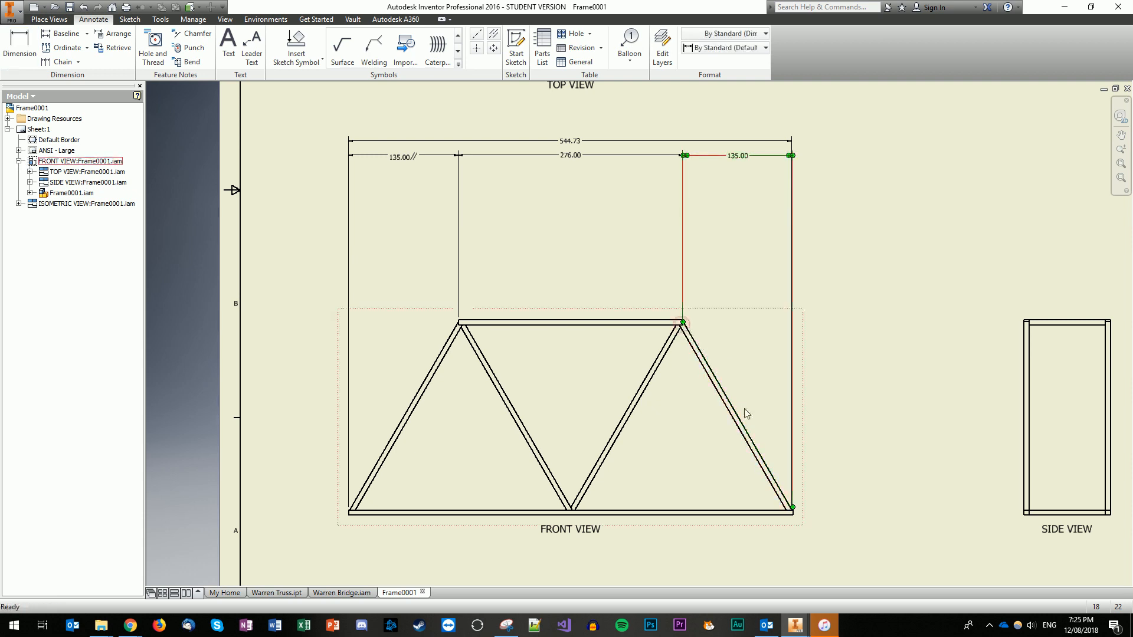
key("Escape")
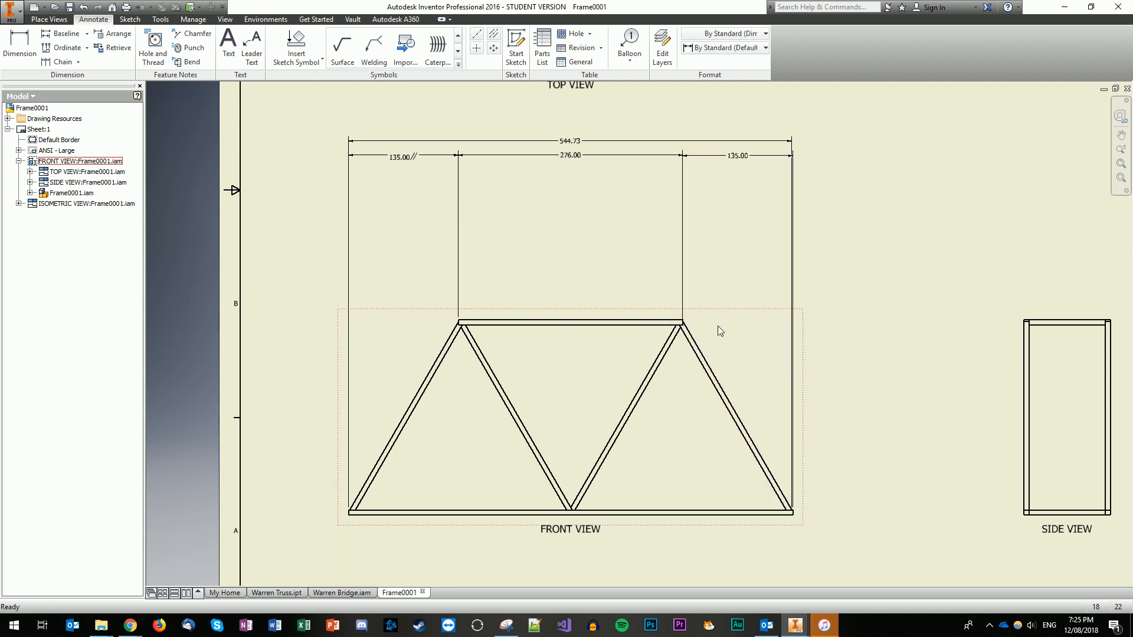
left_click(686, 324)
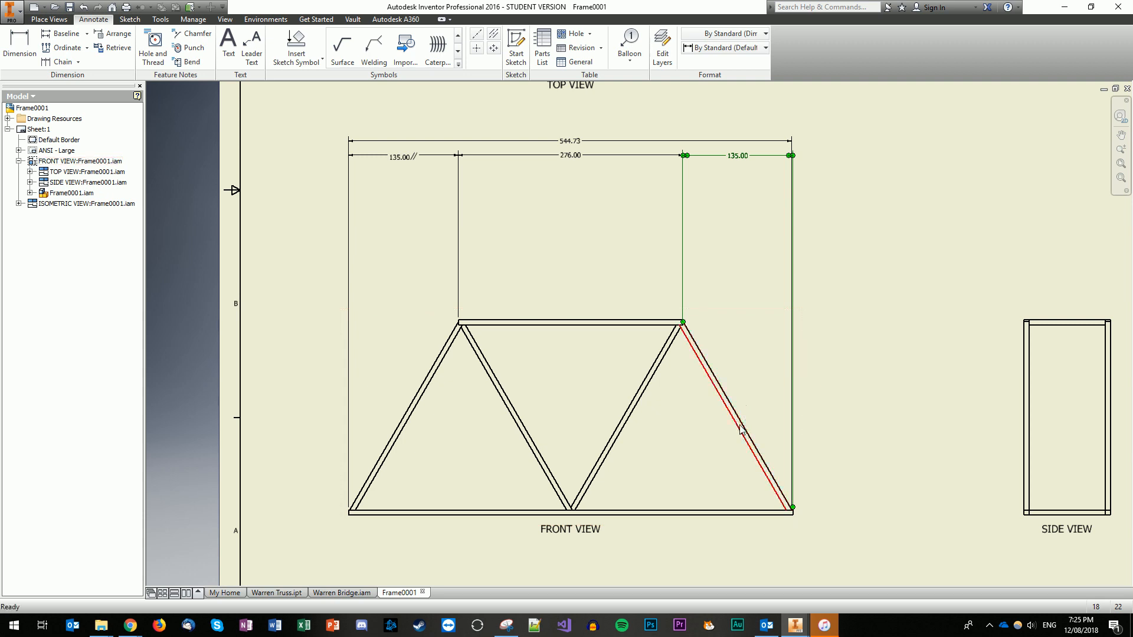
left_click(785, 501)
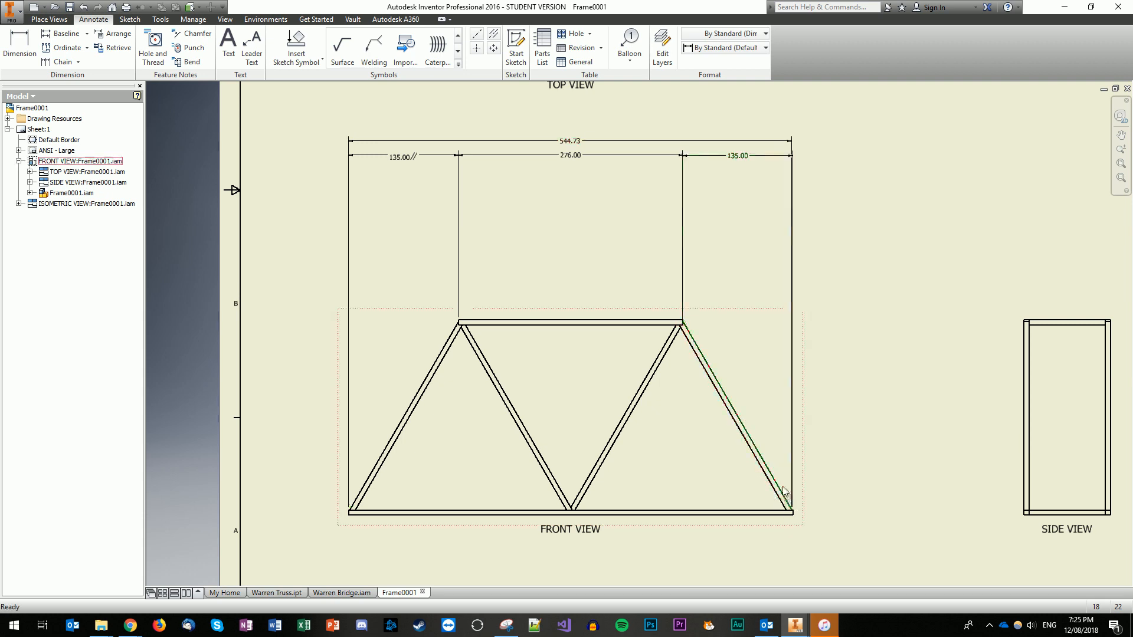
key("Escape")
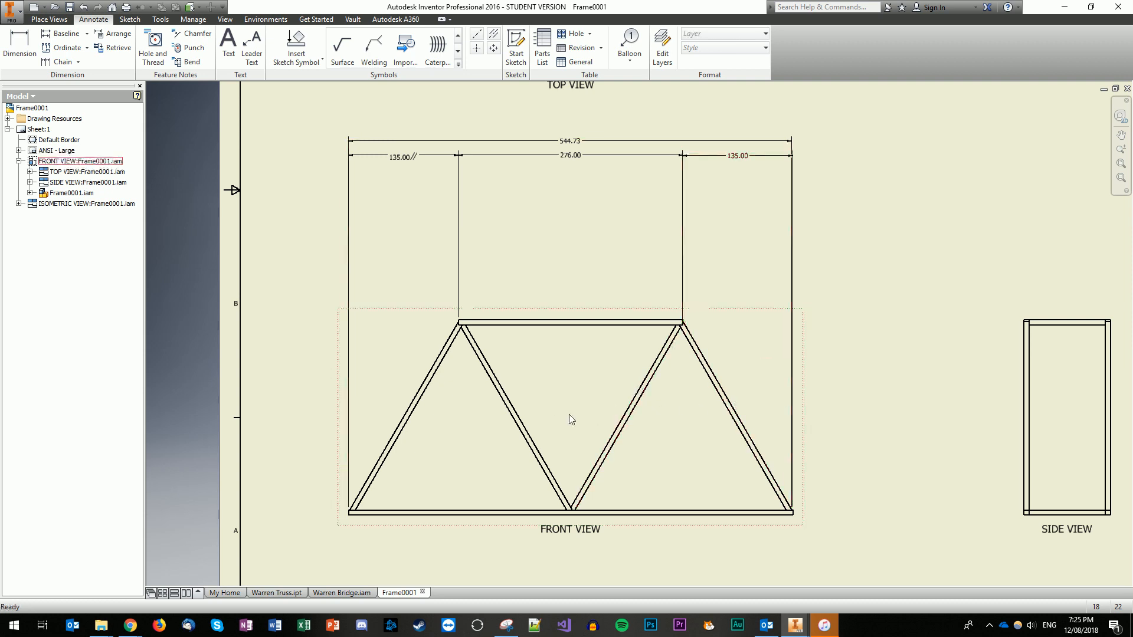
- Add a front view dimension from the bottom chord's left end to the middle joint, just below the top chord dimension line, with default text
key("d")
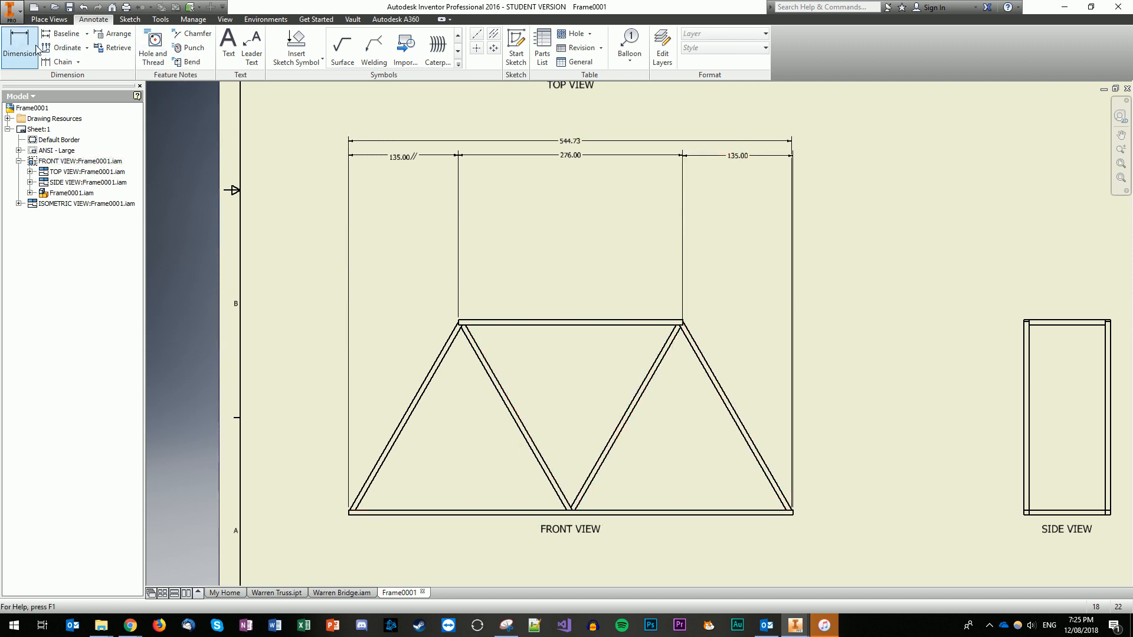
left_click(350, 514)
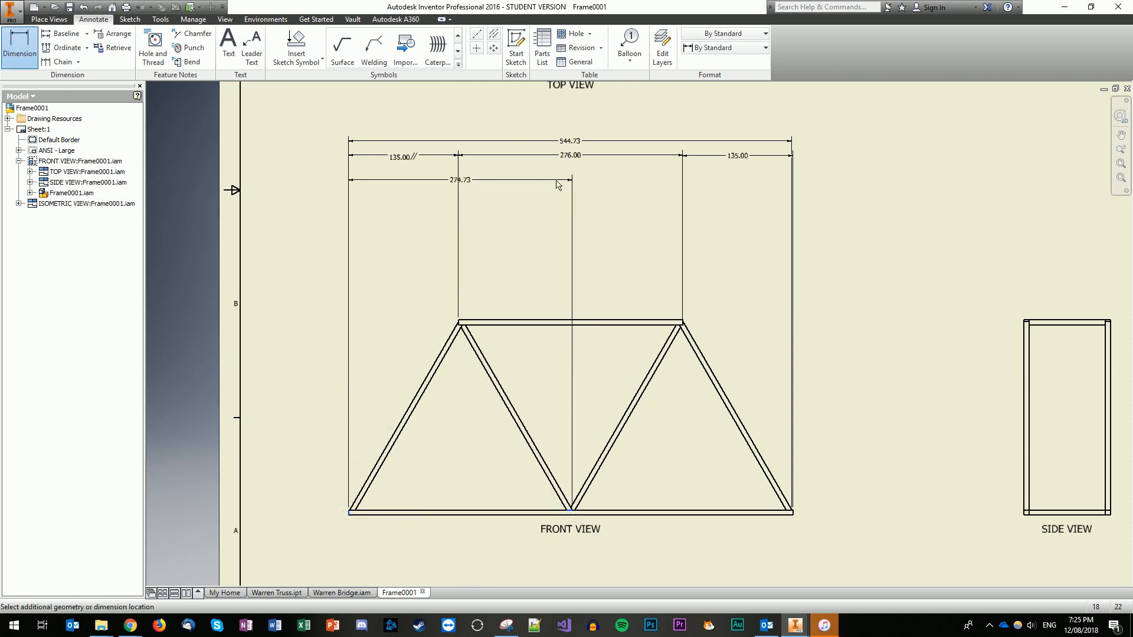
left_click(564, 181)
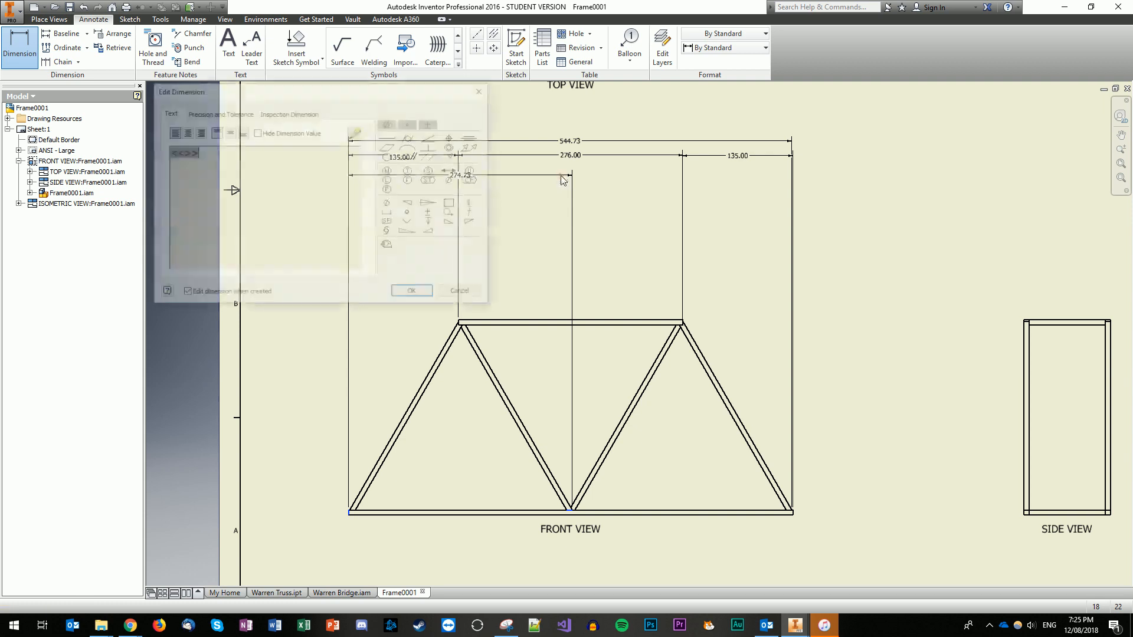
left_click(414, 295)
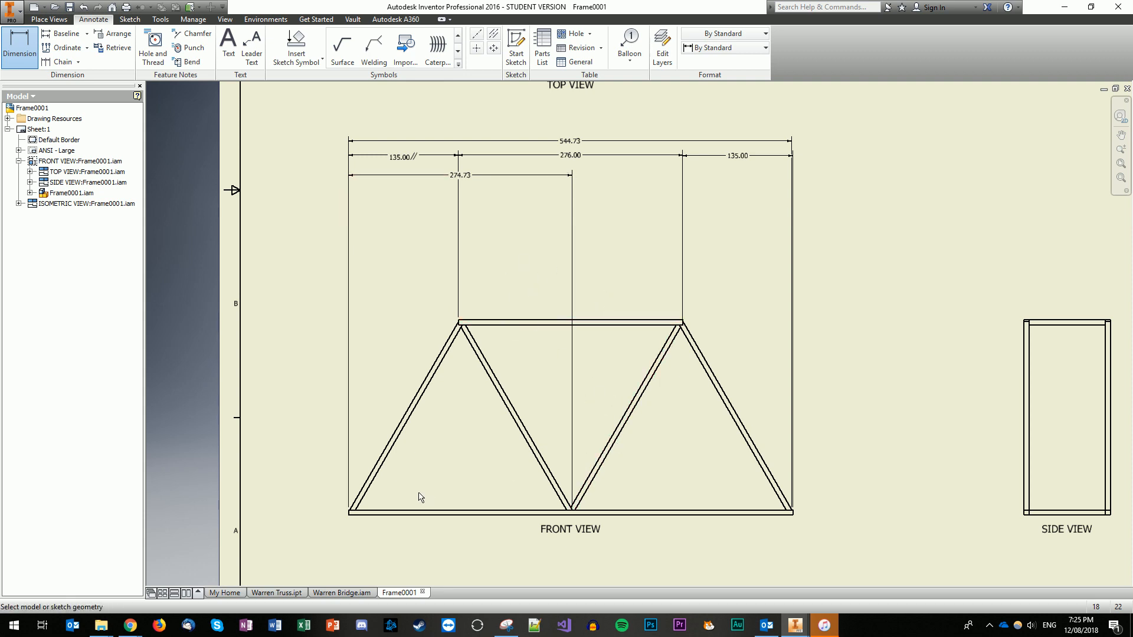
- Dimension the overall height between the bottom and top chords' outer edges, placing it to the left of the front view with default text
left_click(505, 522)
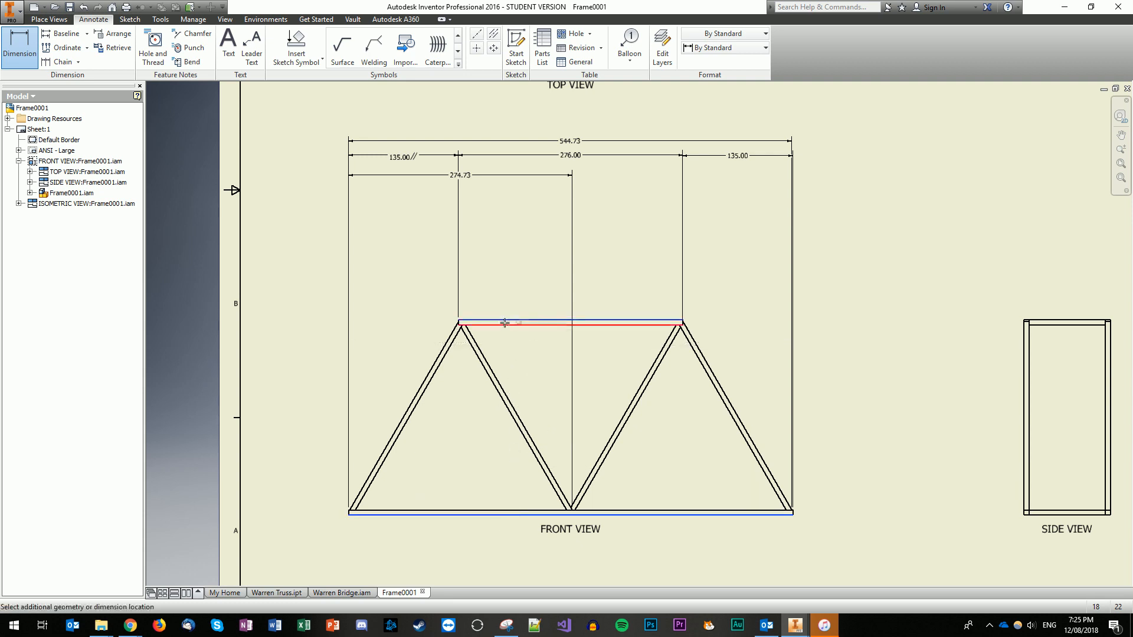
left_click(505, 323)
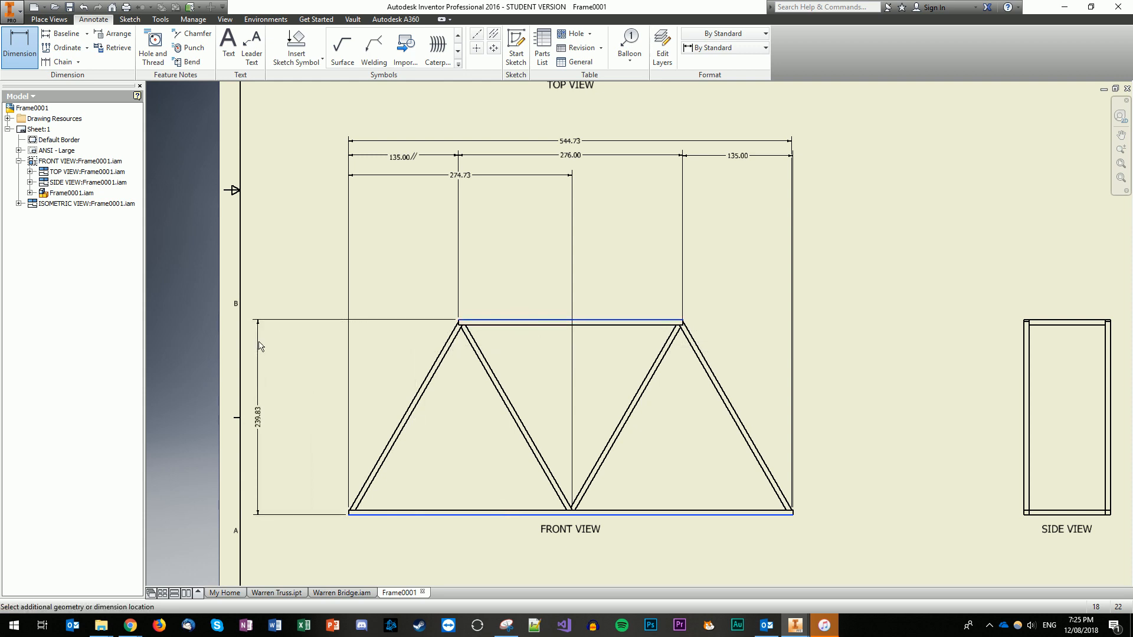
left_click(260, 345)
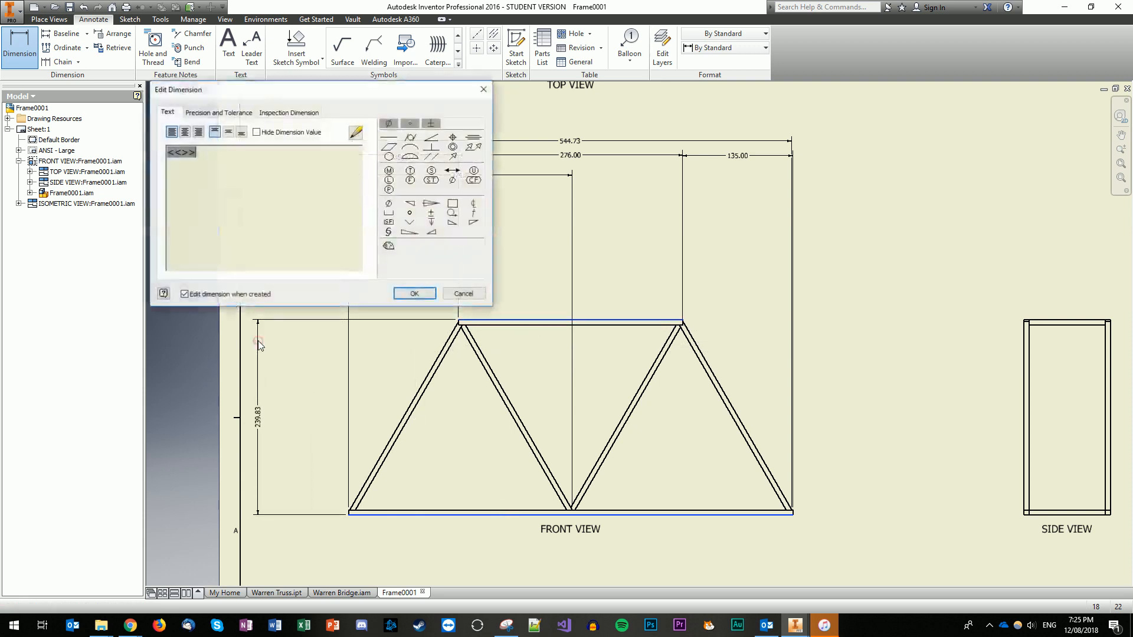
left_click(402, 289)
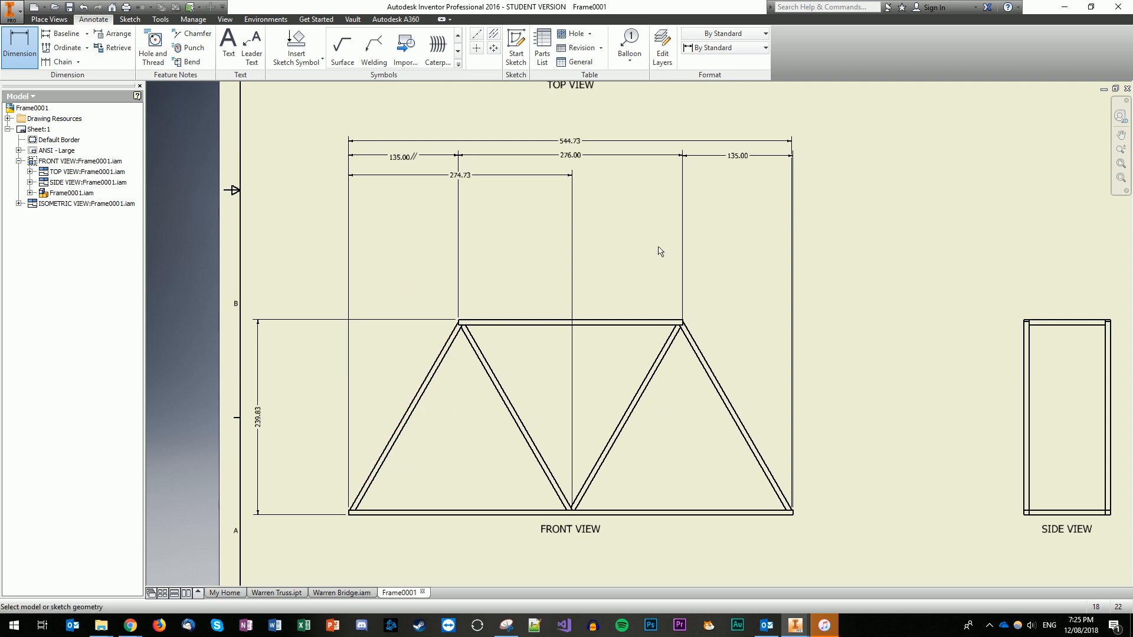
- Dimension the overall length of the top view between its outer end edges, placing it well above the view with default text
scroll(660, 251, "down", 5)
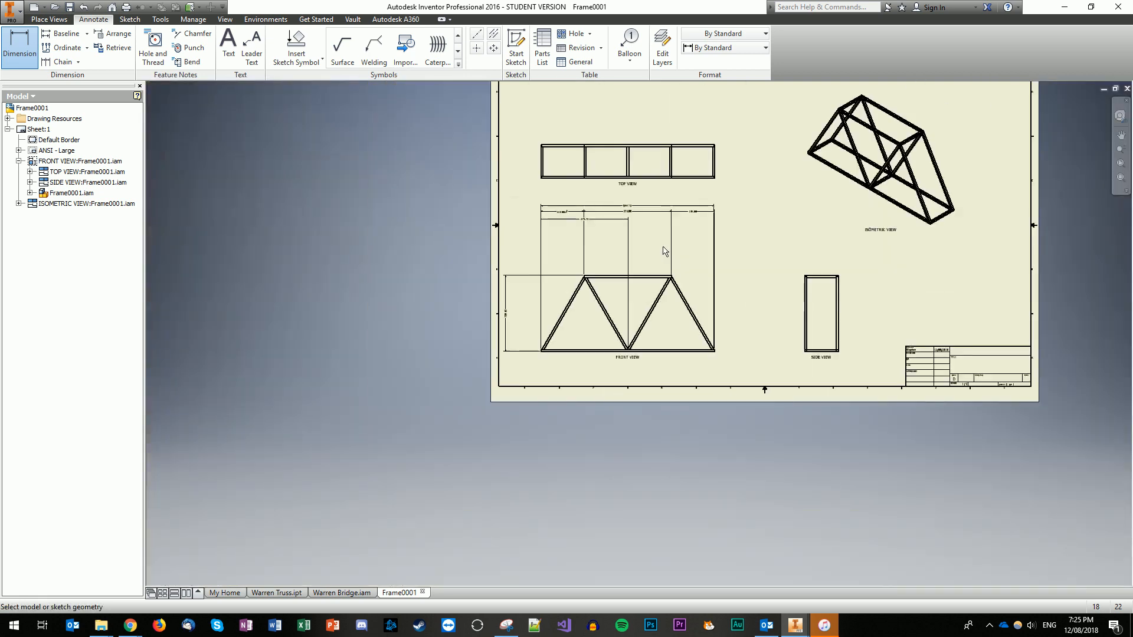
scroll(649, 164, "up", 3)
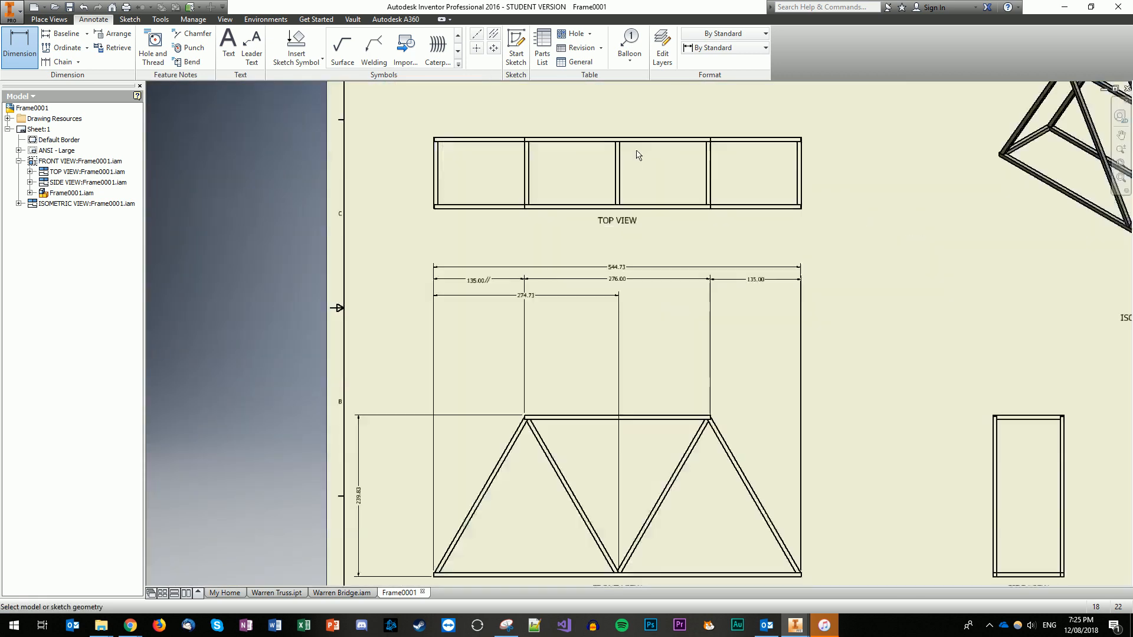
scroll(514, 133, "down", 4)
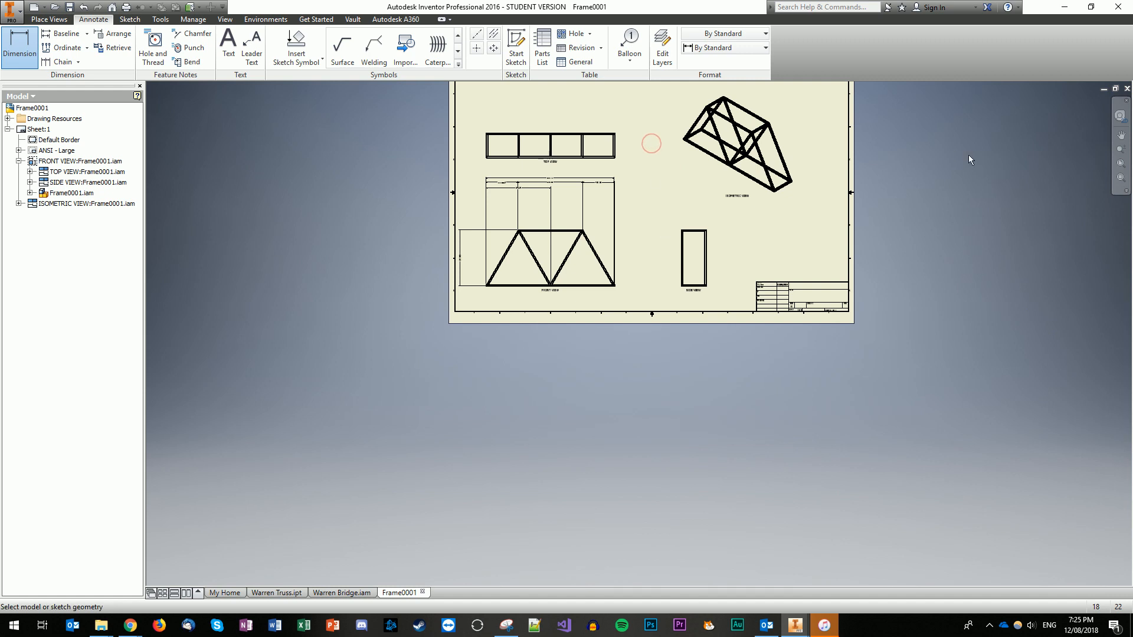
left_click(1121, 135)
left_click_drag(695, 182, 672, 359)
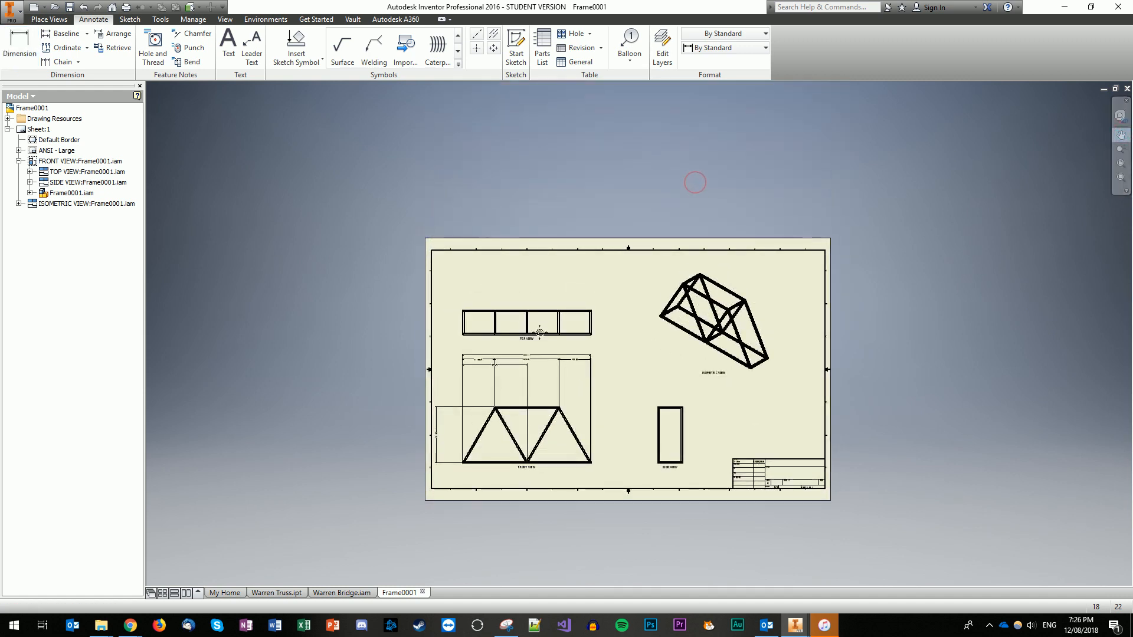
scroll(508, 292, "down", 2)
scroll(506, 292, "up", 6)
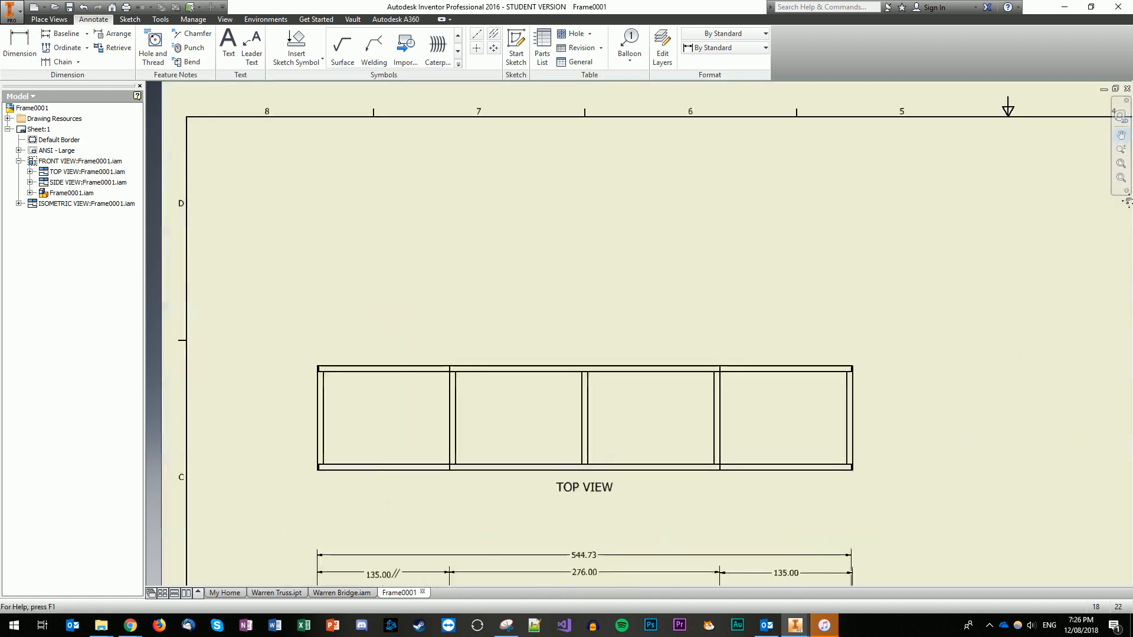
left_click(22, 50)
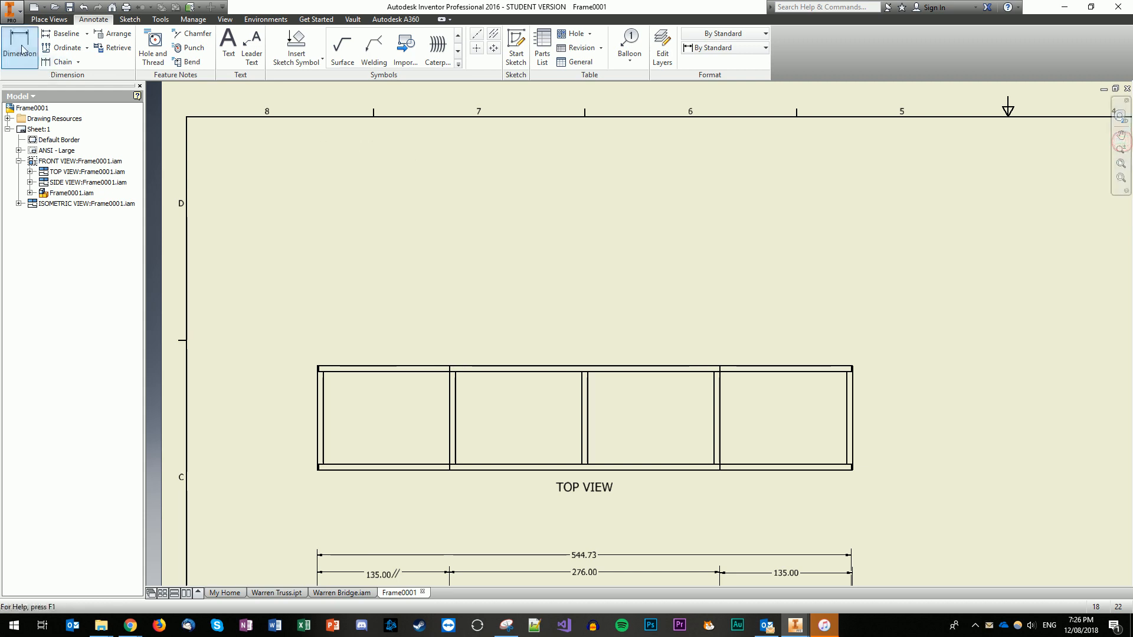
left_click(314, 417)
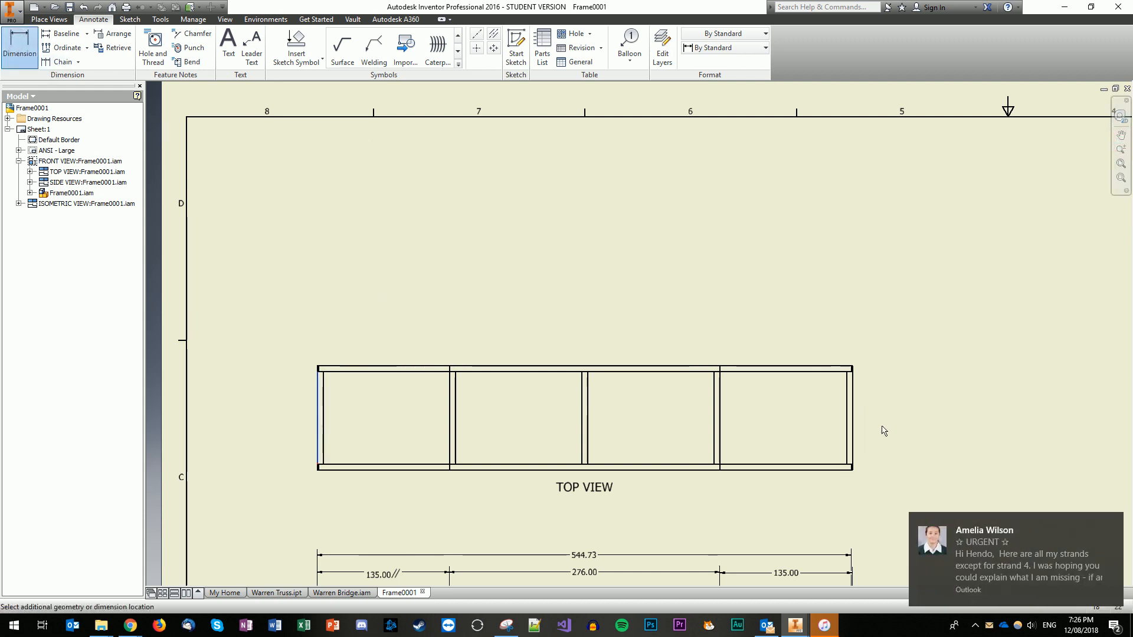
left_click(851, 428)
left_click(774, 158)
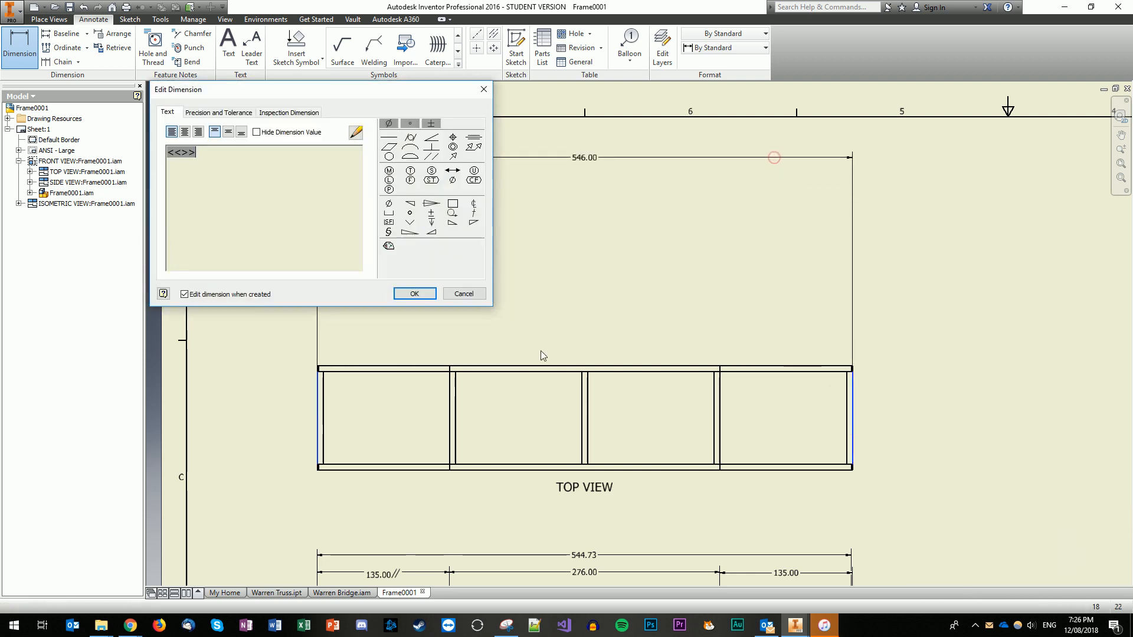
left_click(415, 294)
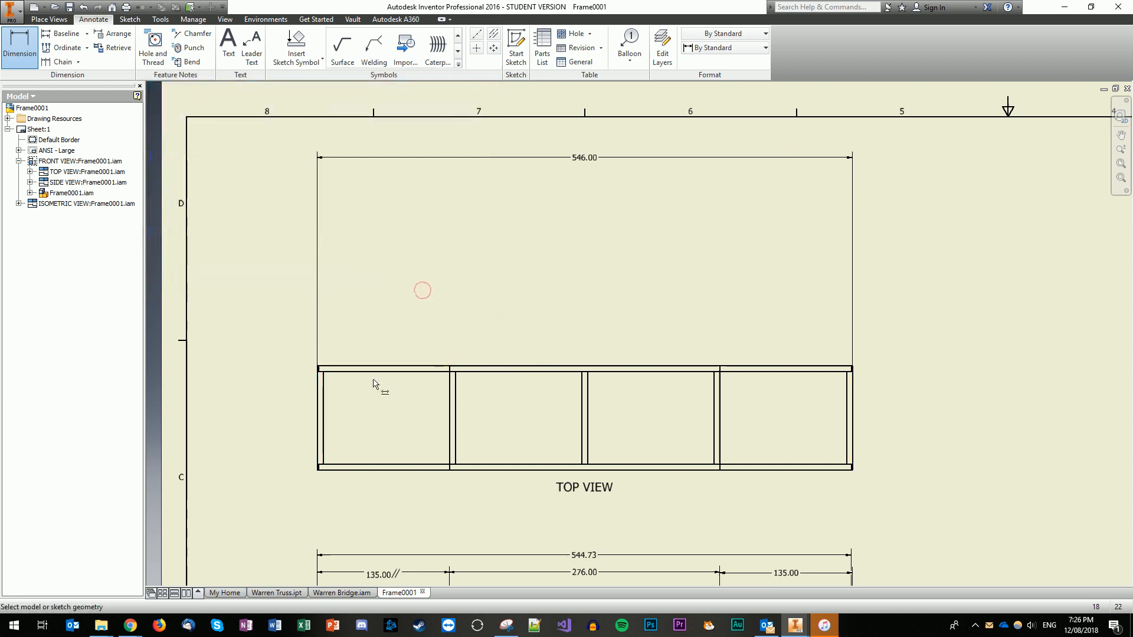
- Dimension the top view from its left end edge to the second cross member's left edge, below the overall length dimension
left_click(321, 405)
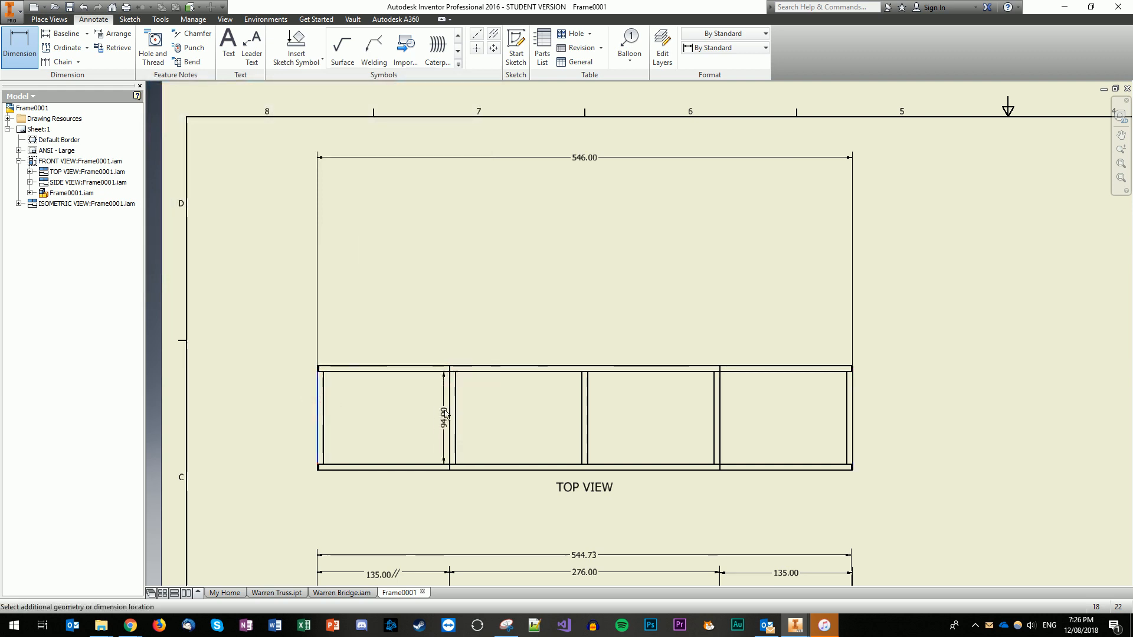
left_click(449, 415)
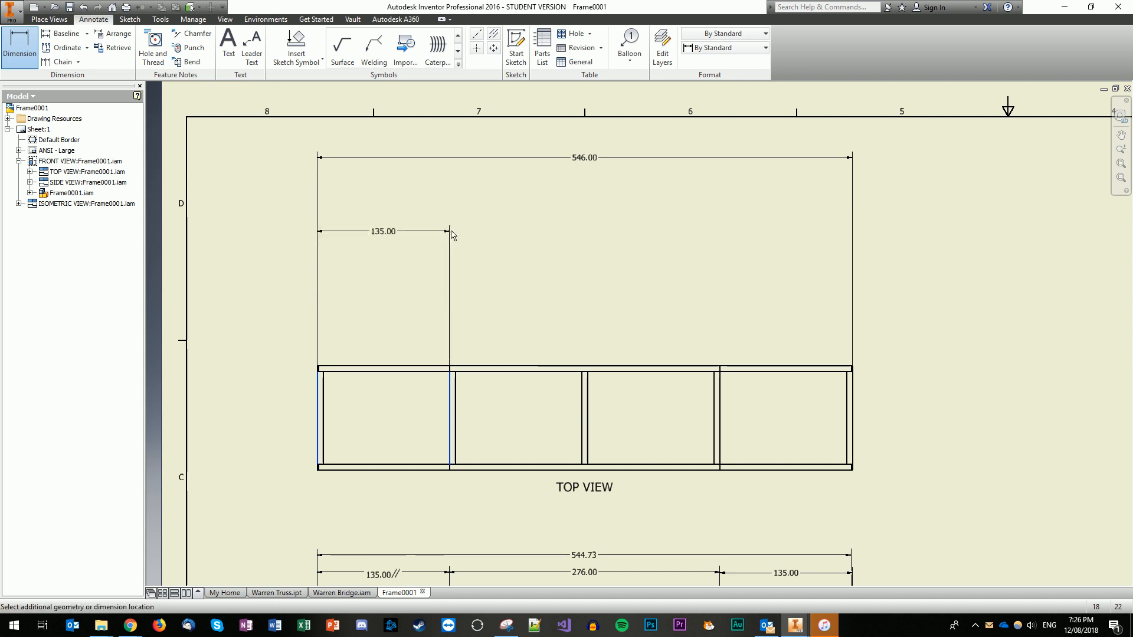
left_click(452, 236)
left_click(415, 294)
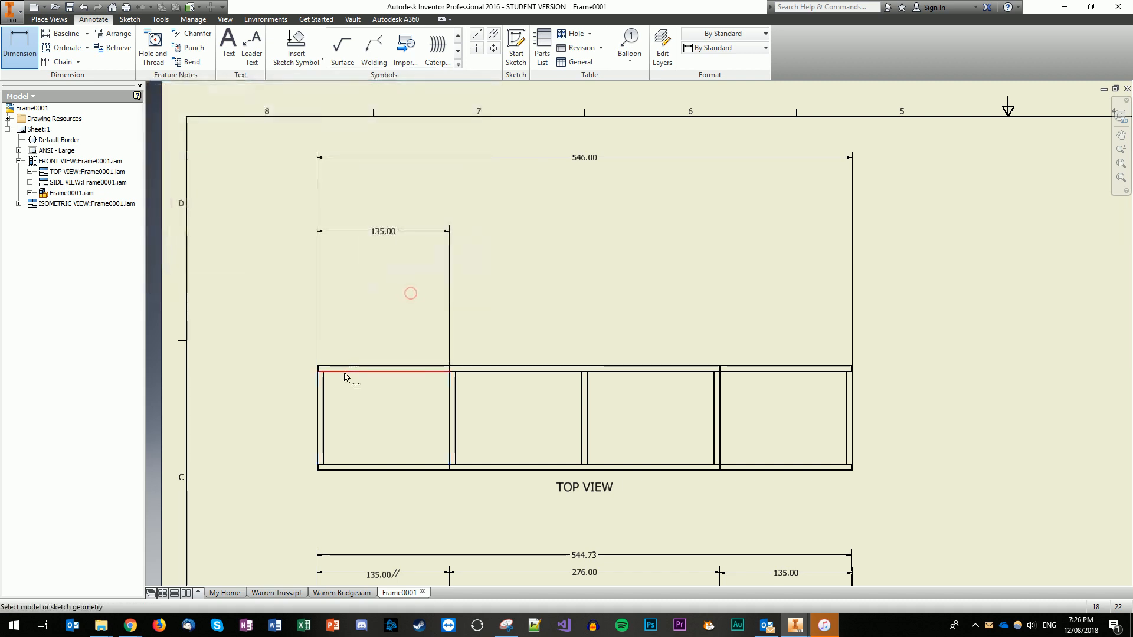
- Dimension the top view from its left end edge to the middle cross member's left edge, stacked above the second cross member's dimension
left_click(318, 405)
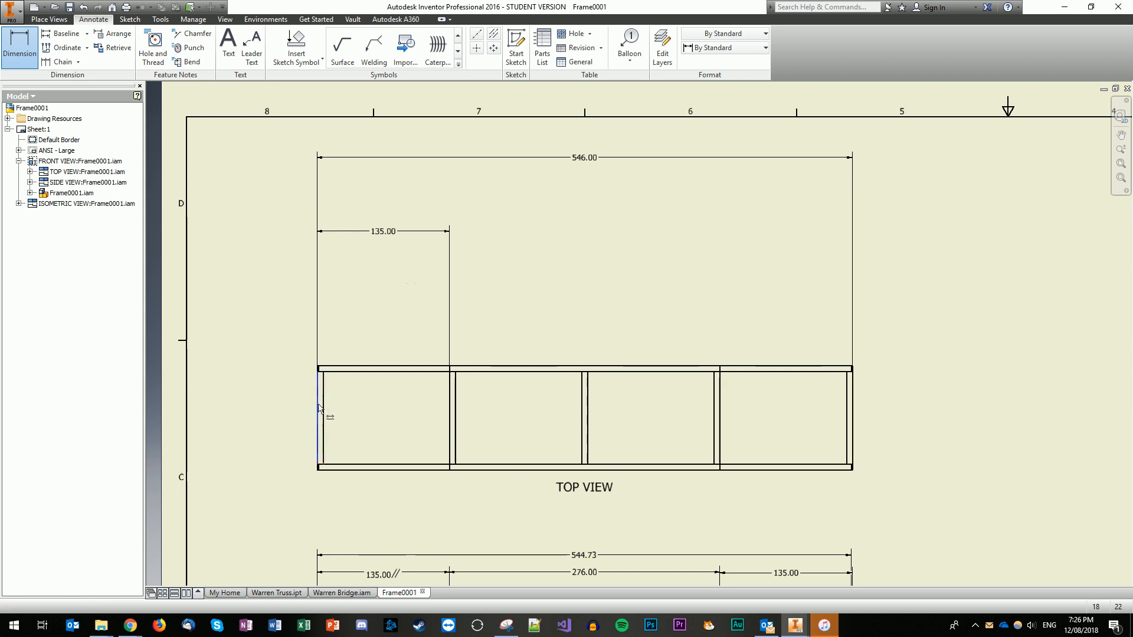
left_click(582, 394)
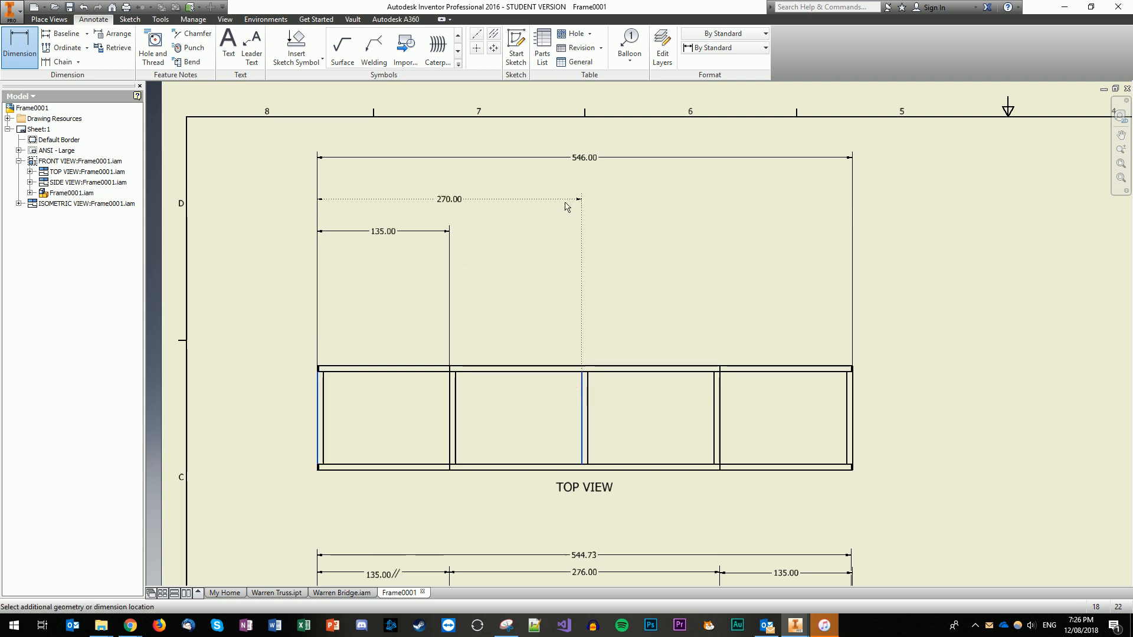
left_click(565, 204)
left_click(428, 295)
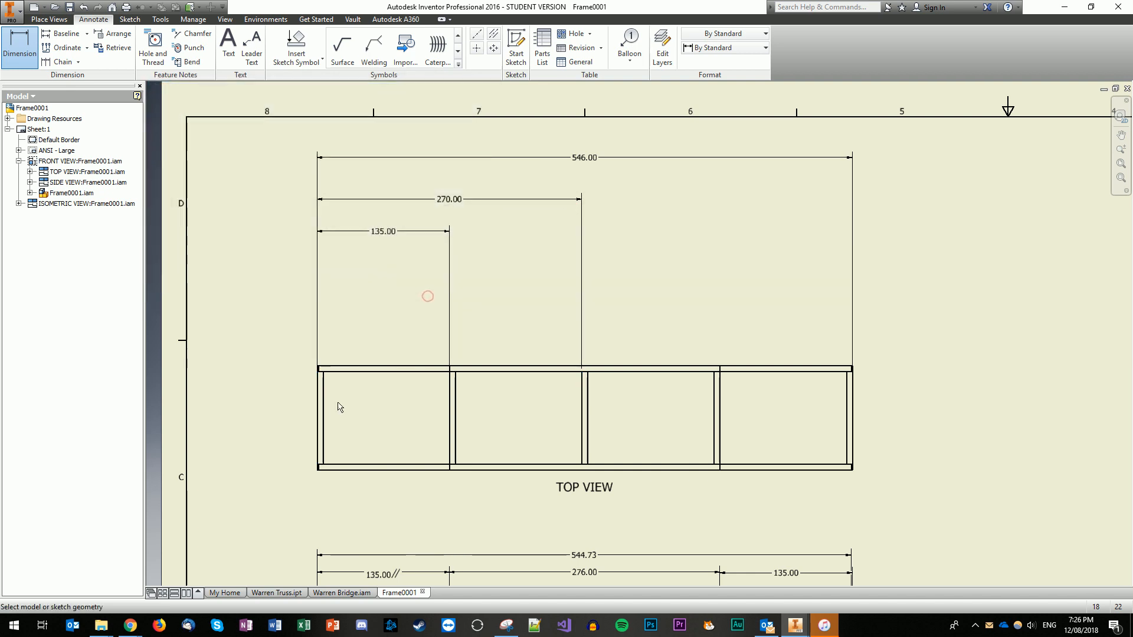
- Dimension the top view from its left end edge to the fourth cross member's left edge, directly under the overall length dimension
left_click(319, 413)
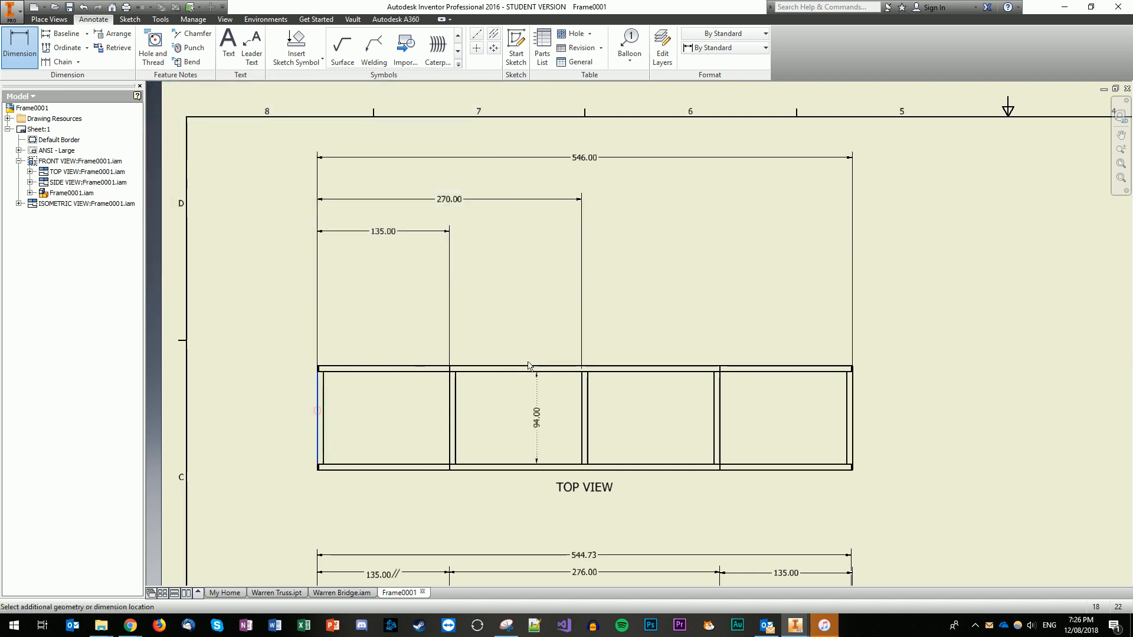
left_click(714, 396)
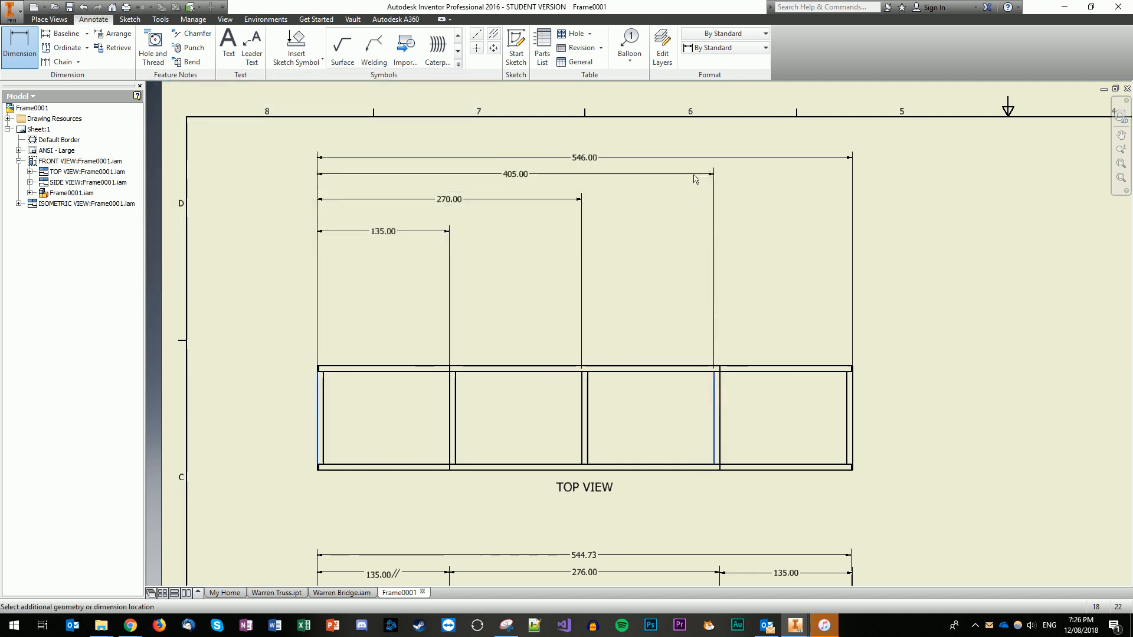
left_click(695, 178)
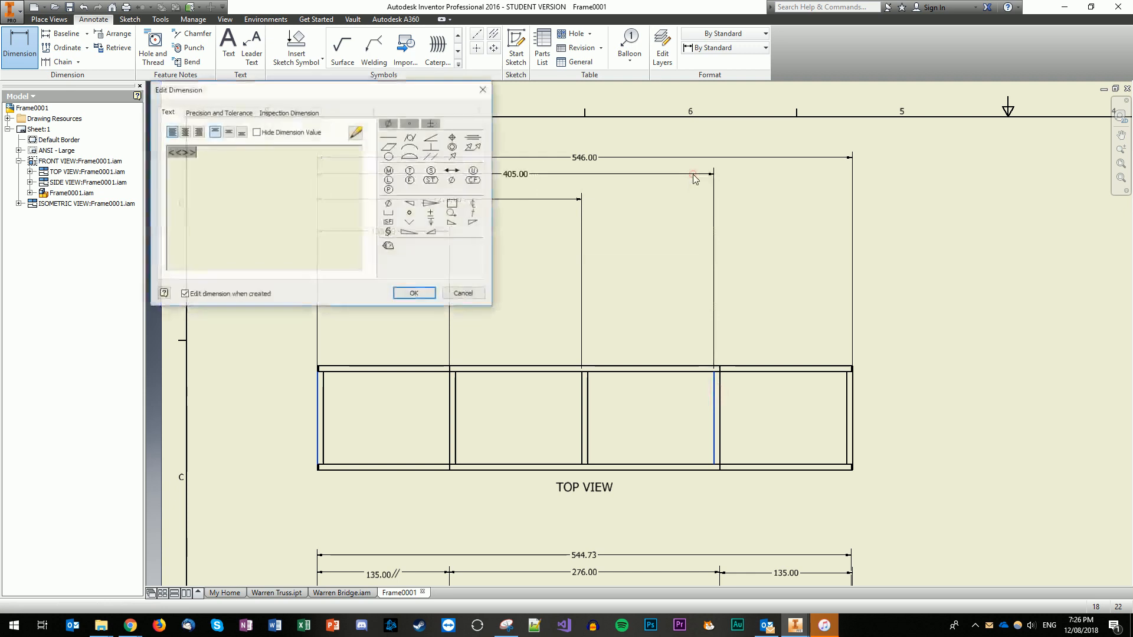
left_click(415, 295)
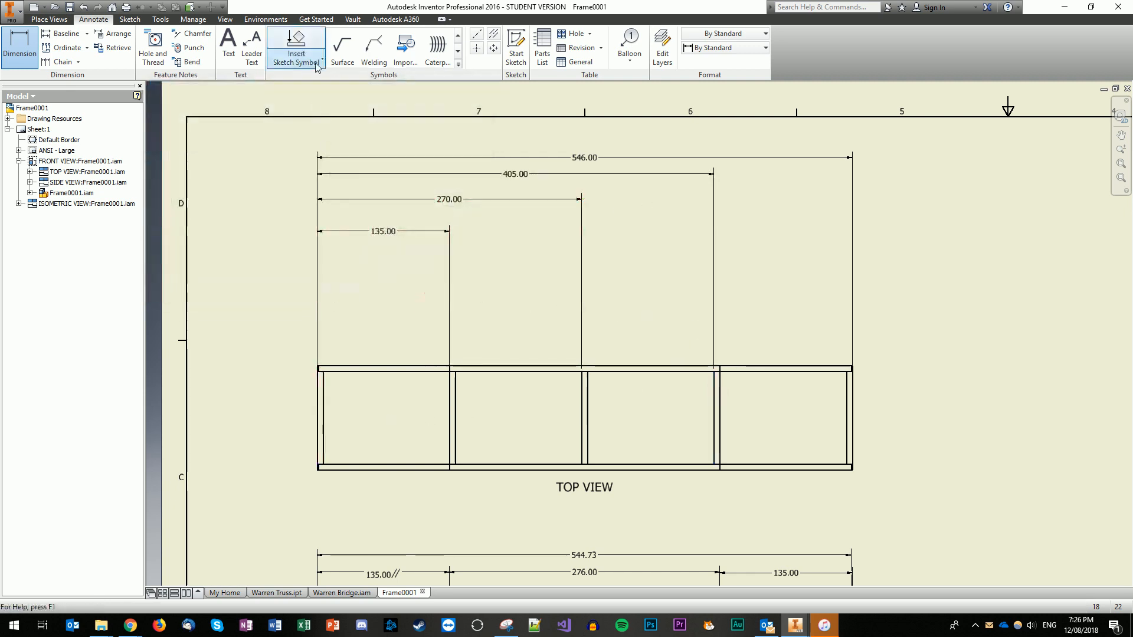
- Dimension the overall width of the top view between its outer long edges, placing it to the left of the view
left_click(383, 370)
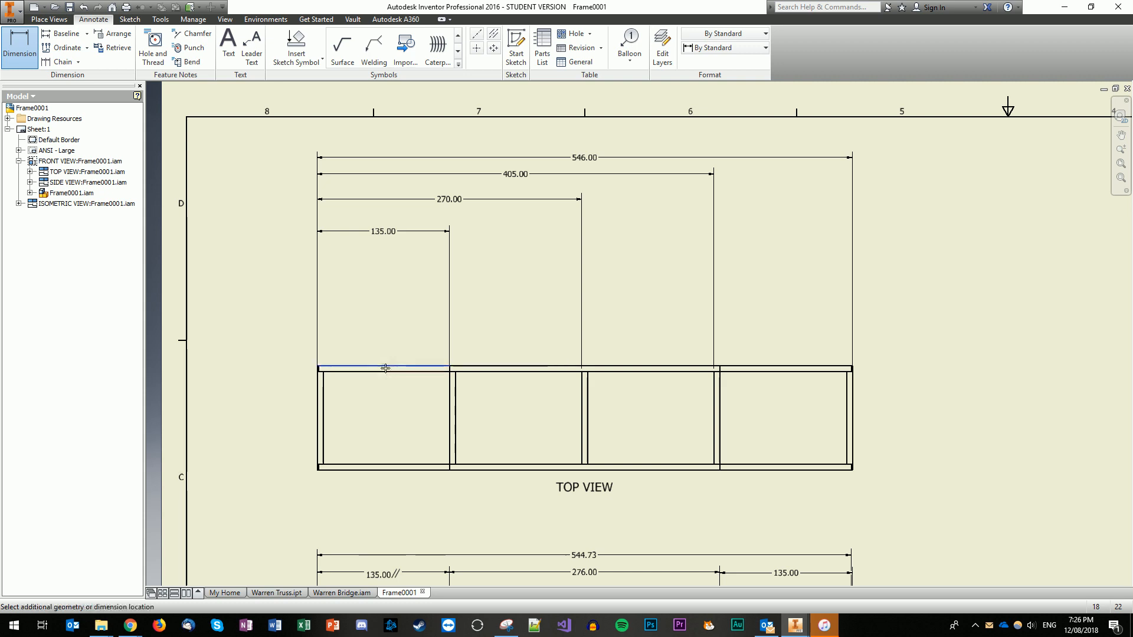
left_click(384, 469)
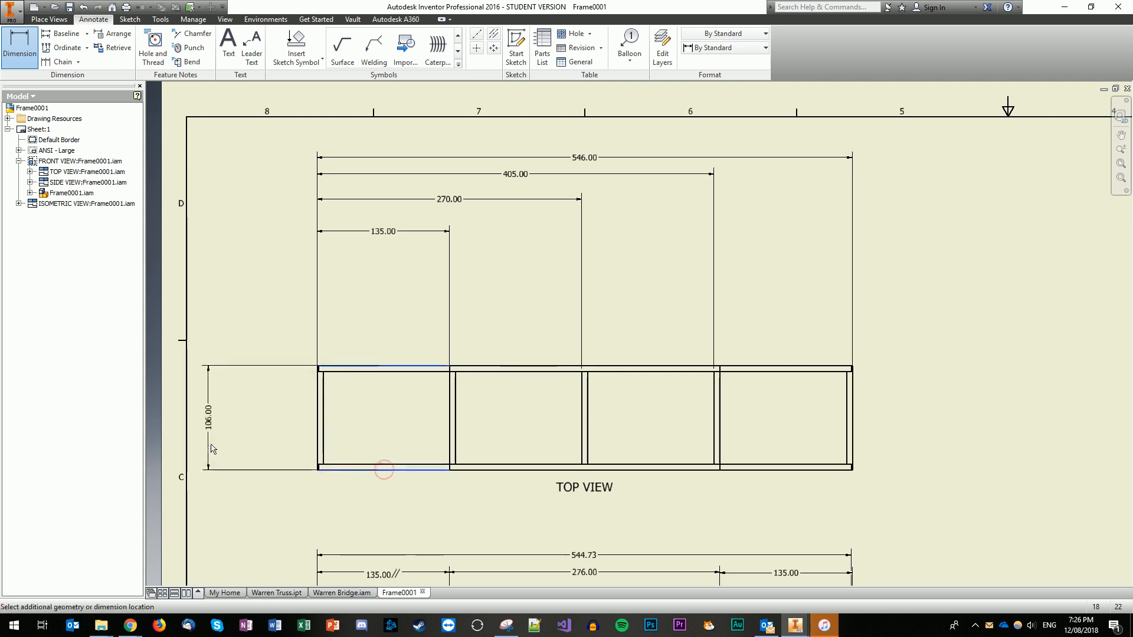
left_click(211, 448)
left_click(407, 292)
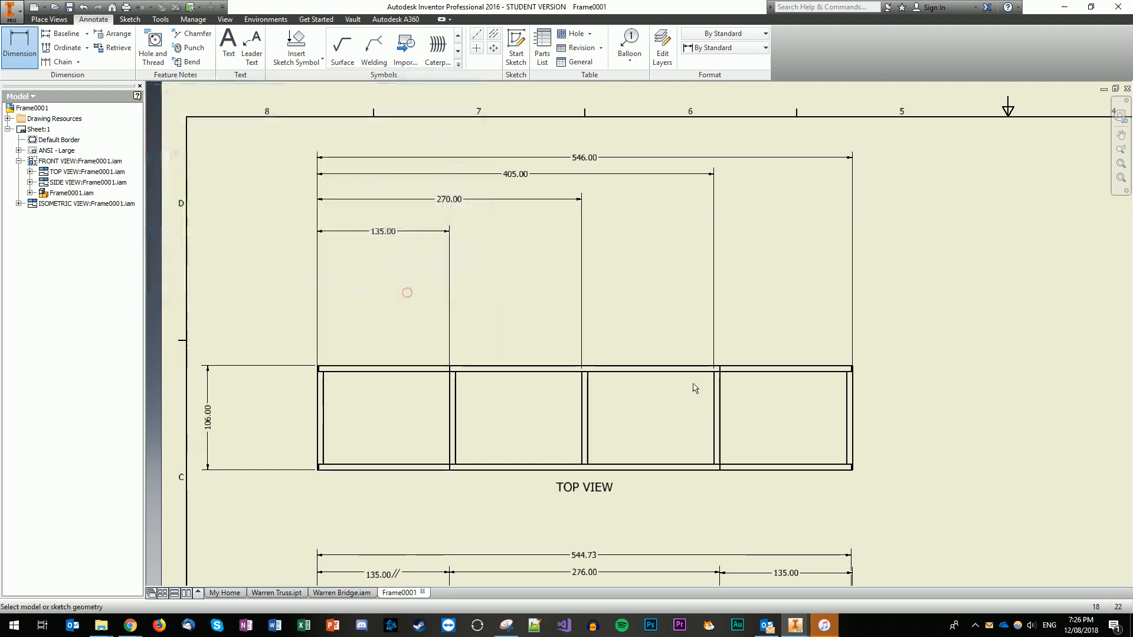
- Dimension the length of the far bottom chord in the isometric view, placing the dimension below the view without editing its text
scroll(695, 387, "down", 3)
scroll(907, 513, "up", 3)
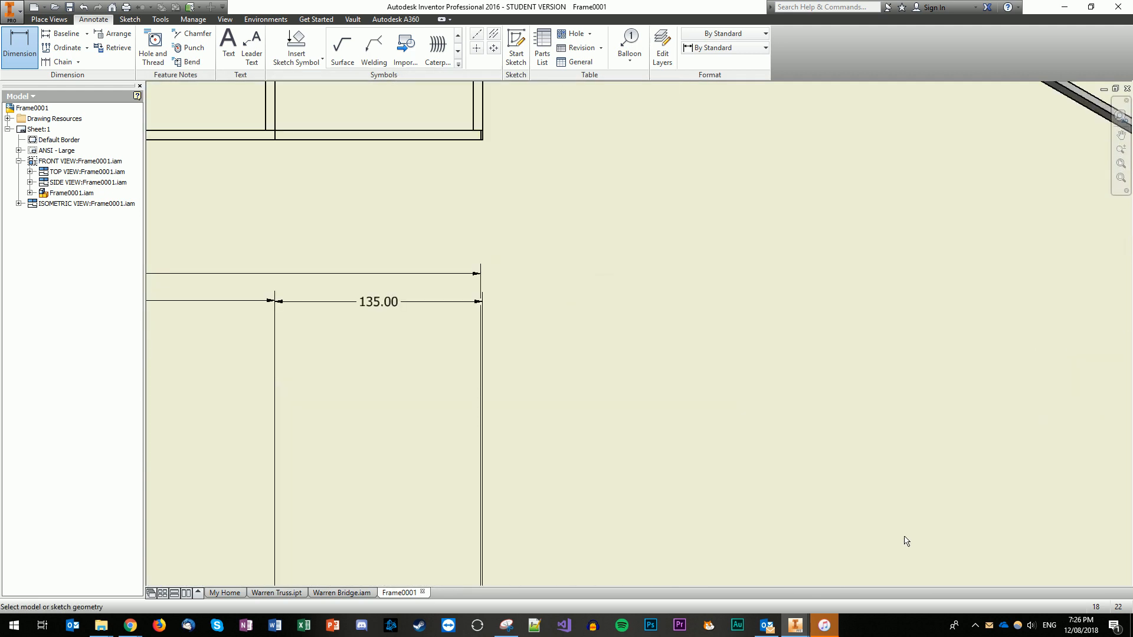
scroll(903, 539, "down", 4)
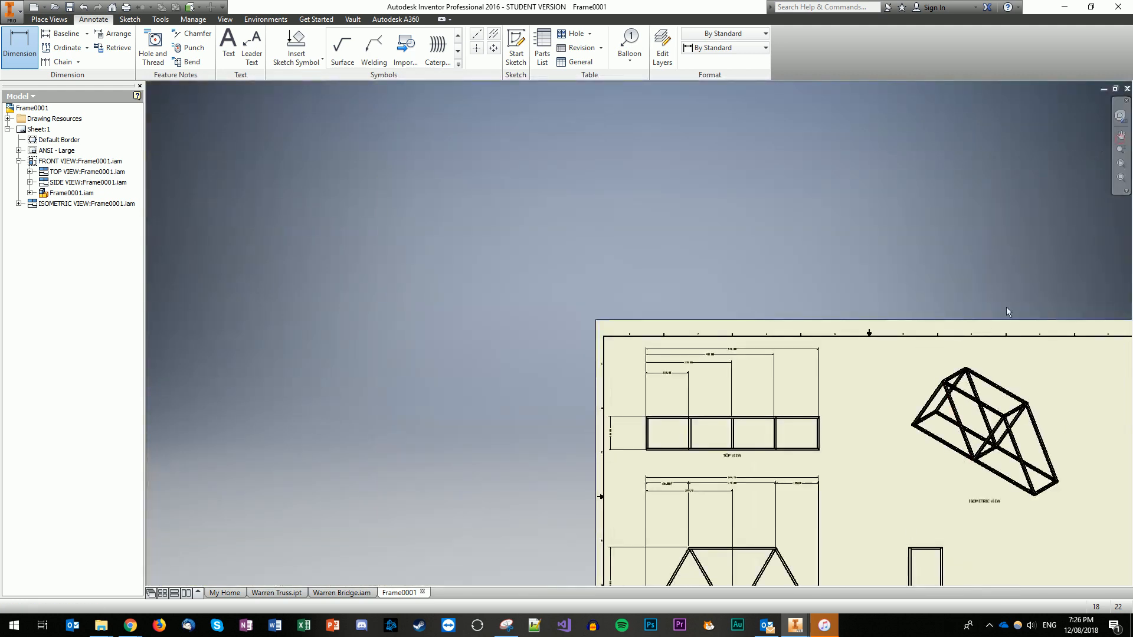
left_click(1005, 452)
left_click(902, 504)
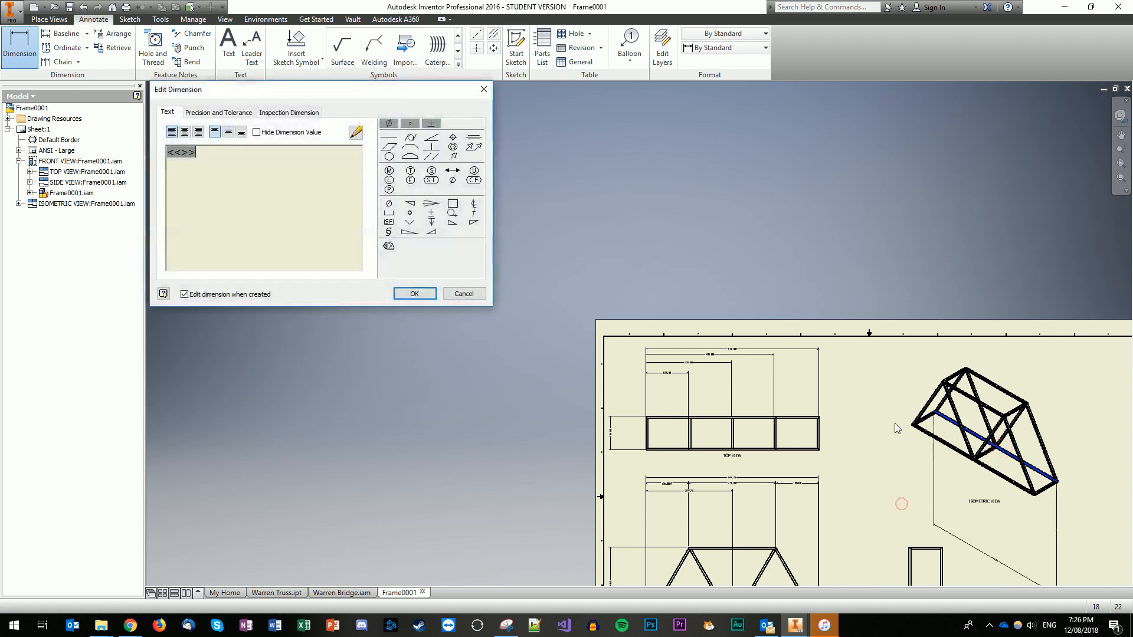
key("Escape")
key("Escape")
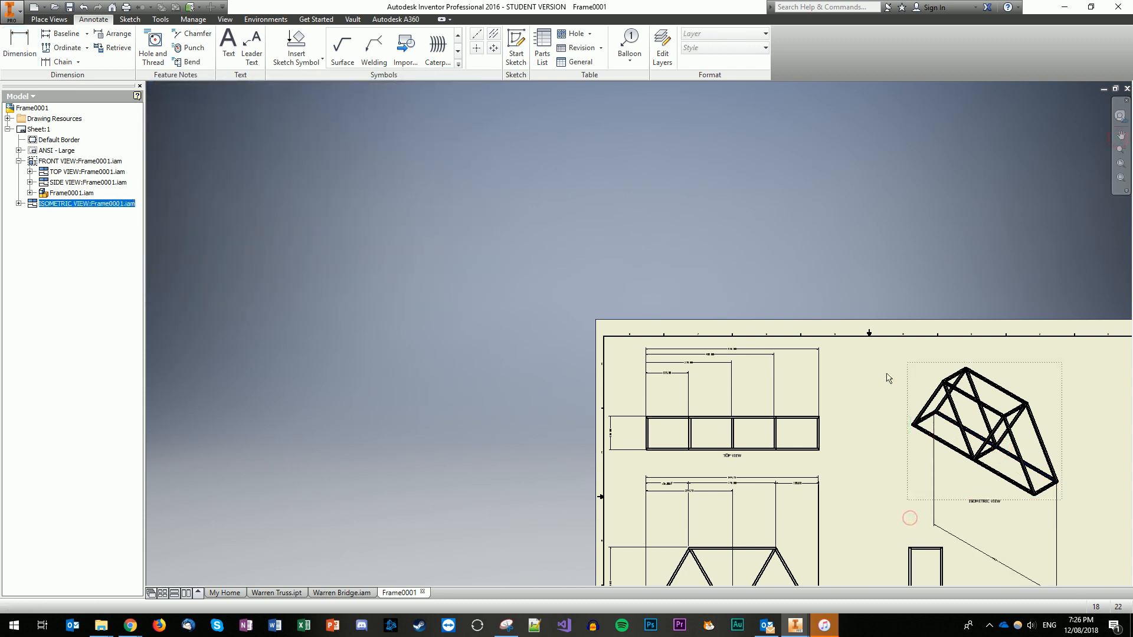
left_click(1121, 136)
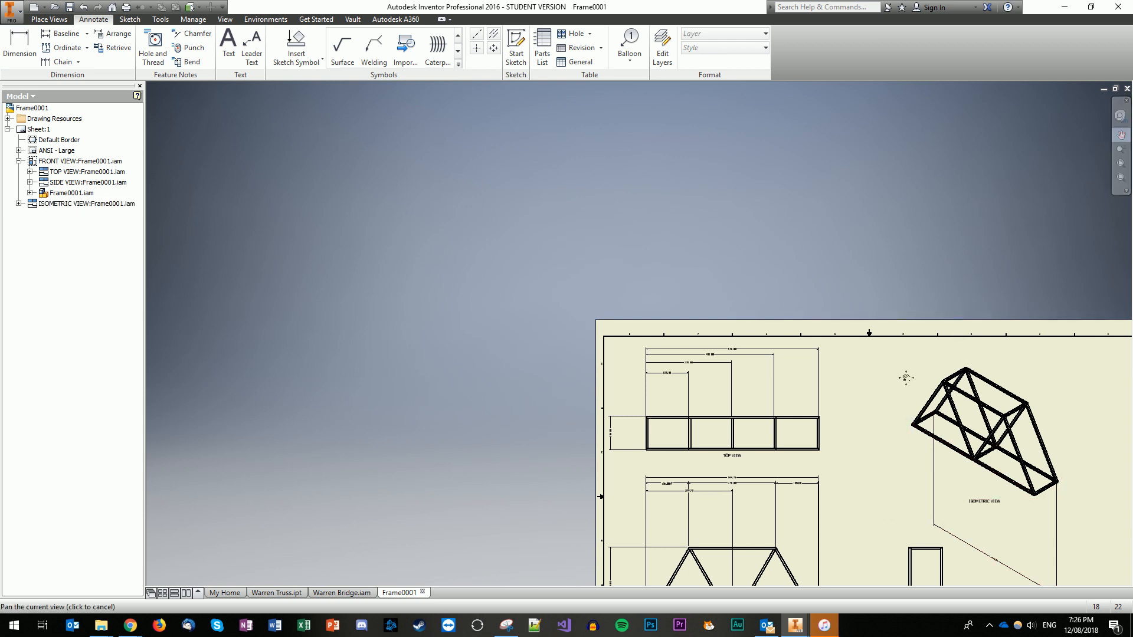
- Remove the length dimension placed below the isometric view
left_click_drag(892, 470, 751, 251)
scroll(793, 312, "up", 2)
scroll(793, 313, "down", 3)
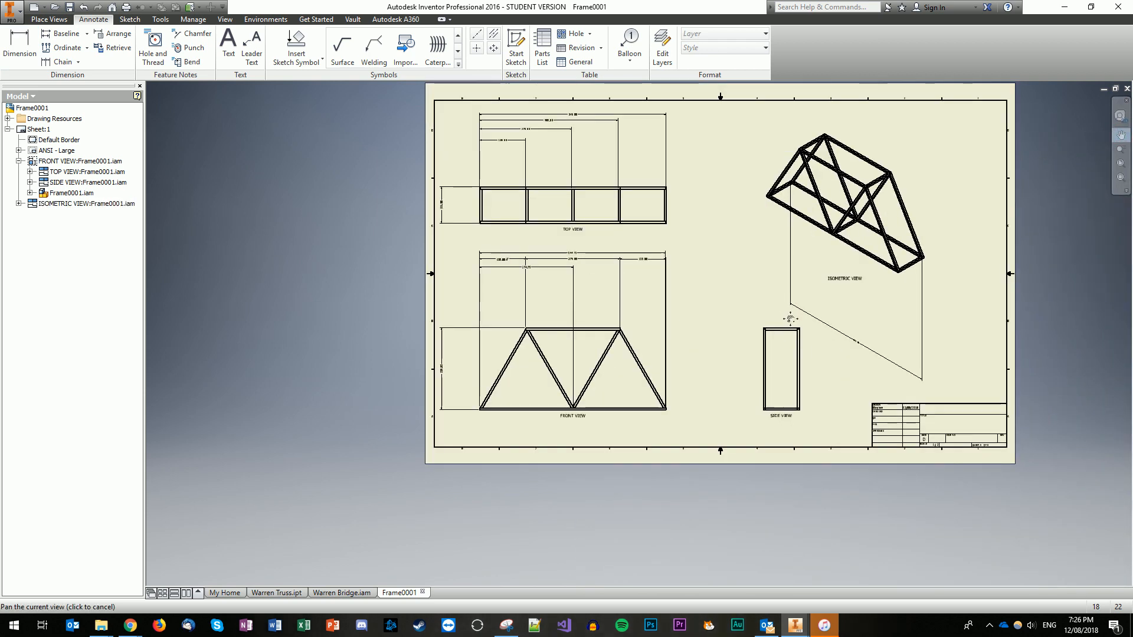
key("Escape")
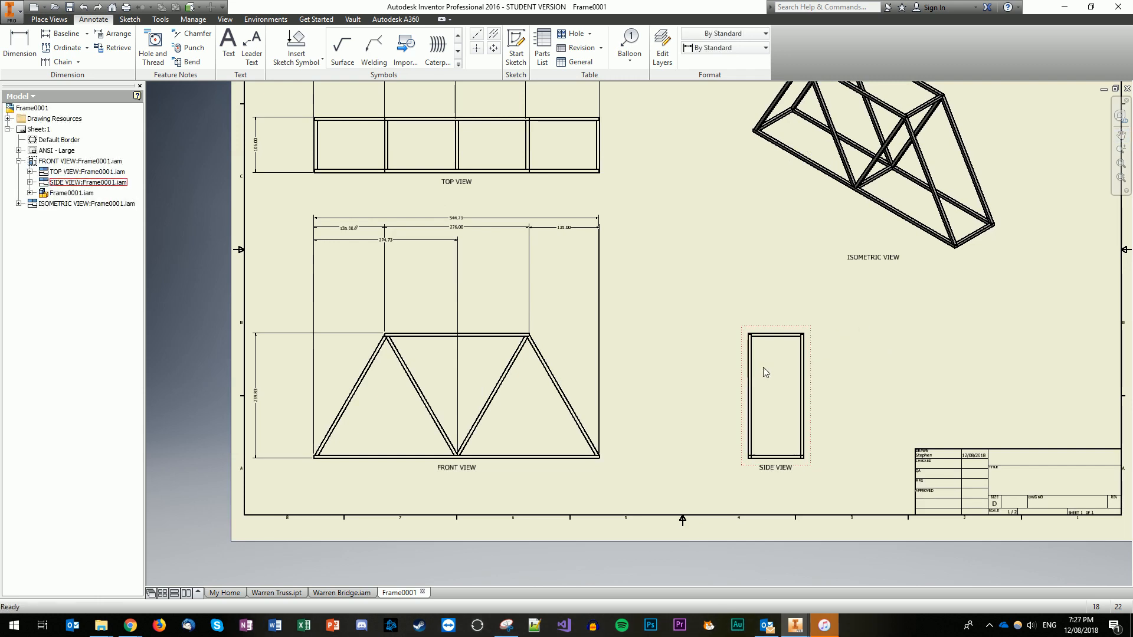
- Dimension the overall width of the side view between its outer vertical edges, placing it above the view without editing its text
scroll(772, 351, "up", 2)
scroll(773, 350, "down", 5)
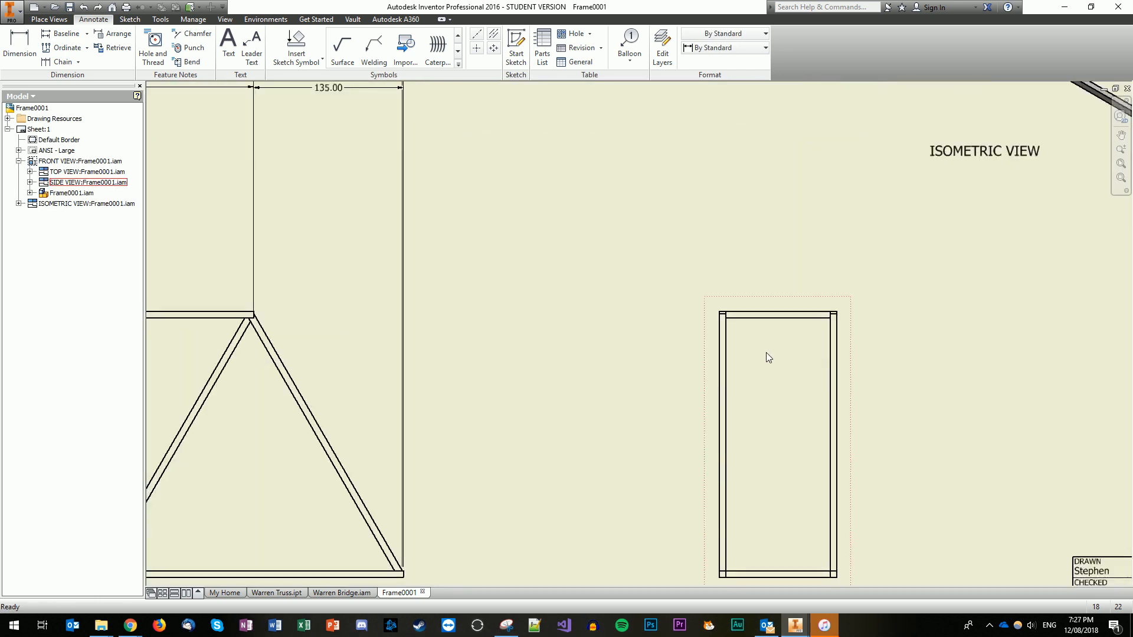
scroll(693, 352, "up", 2)
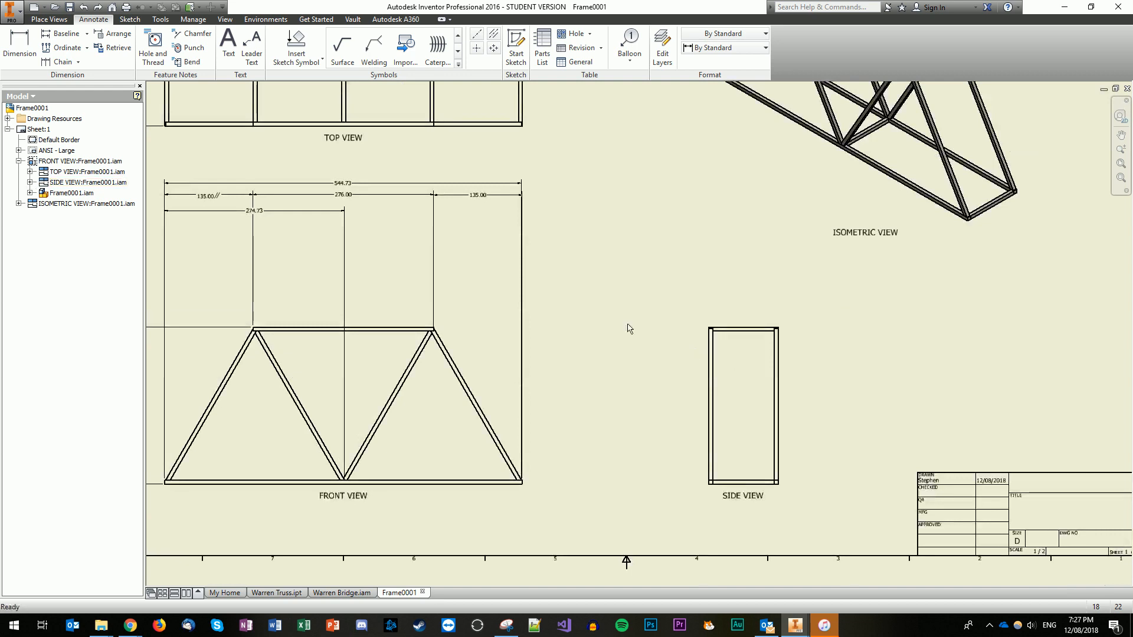
left_click(17, 53)
left_click(710, 367)
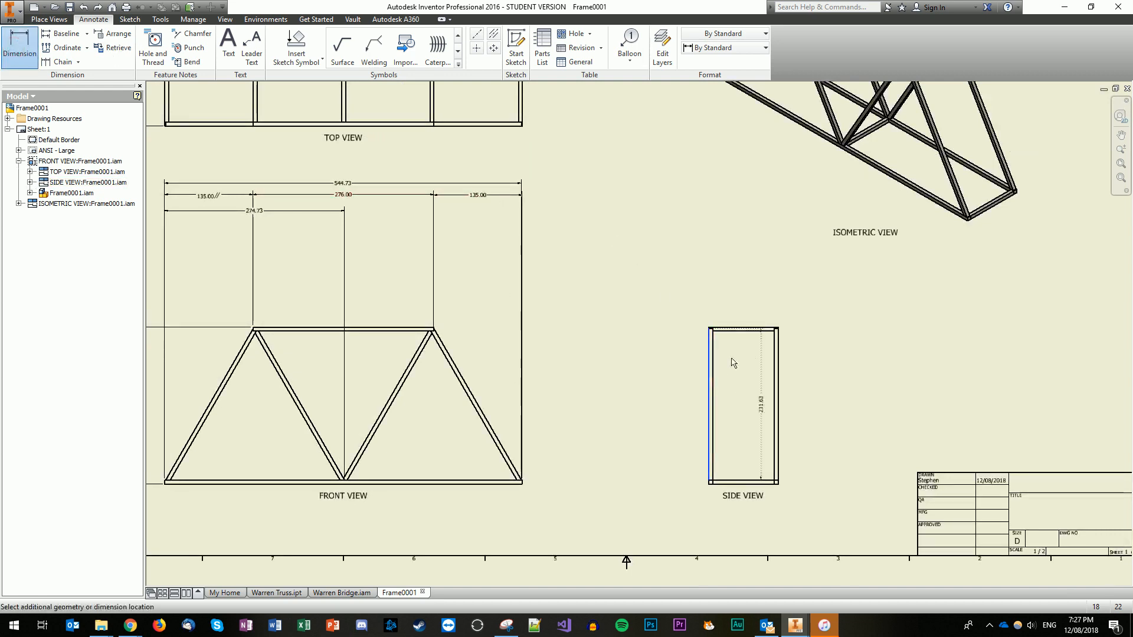
left_click(777, 357)
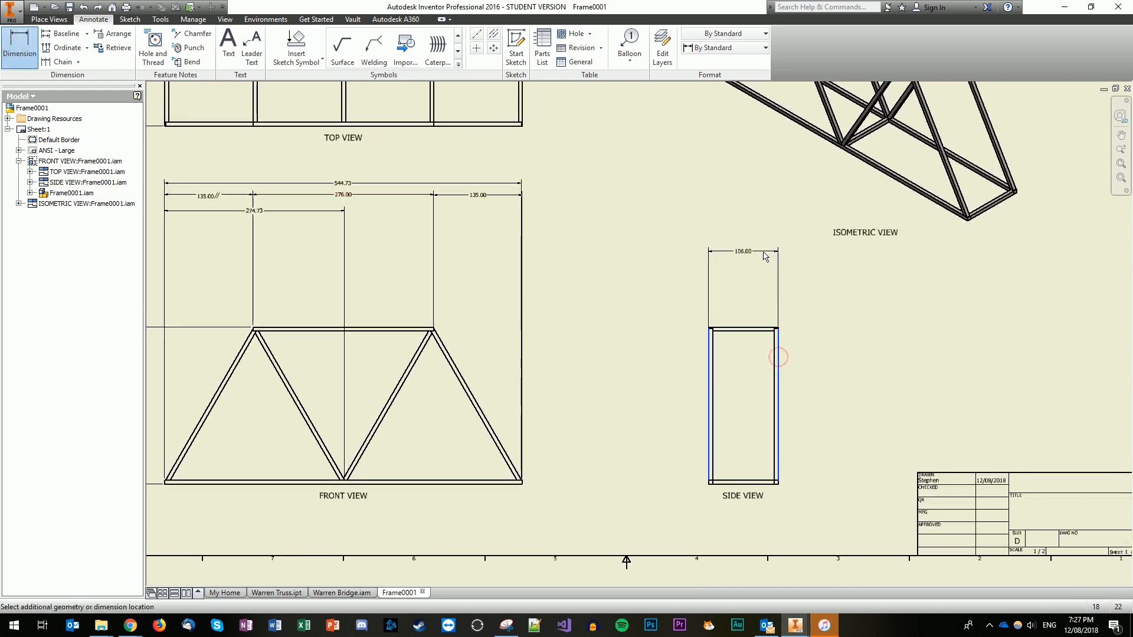
left_click(761, 265)
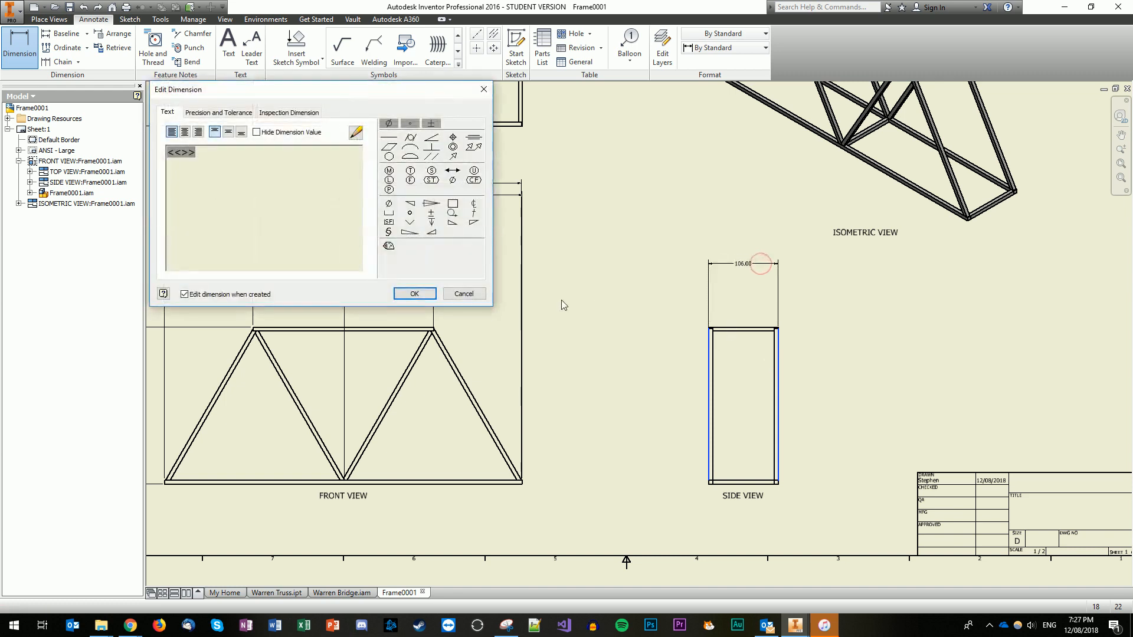
left_click(412, 294)
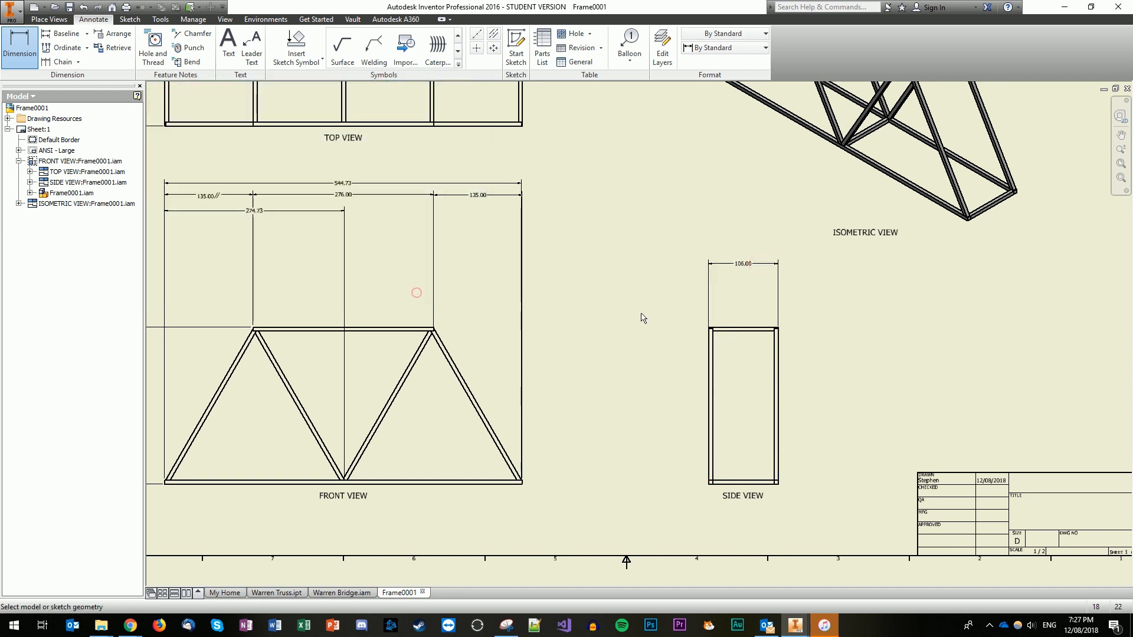
- Dimension the side view's width between its inner vertical edges, stacked directly under the overall width dimension
left_click(713, 389)
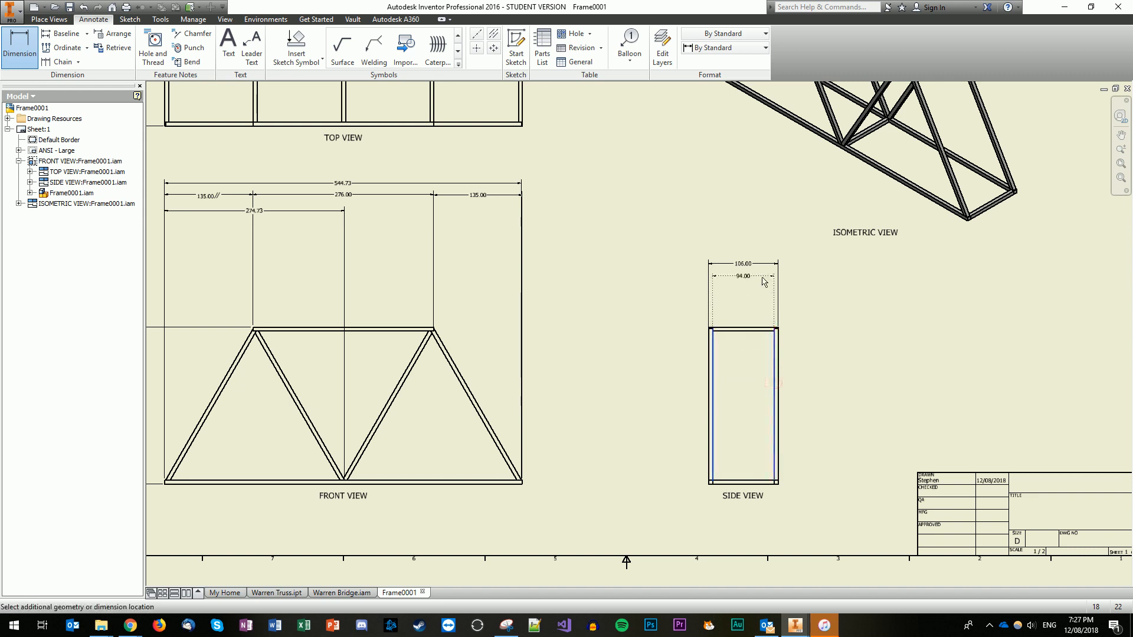
left_click(763, 282)
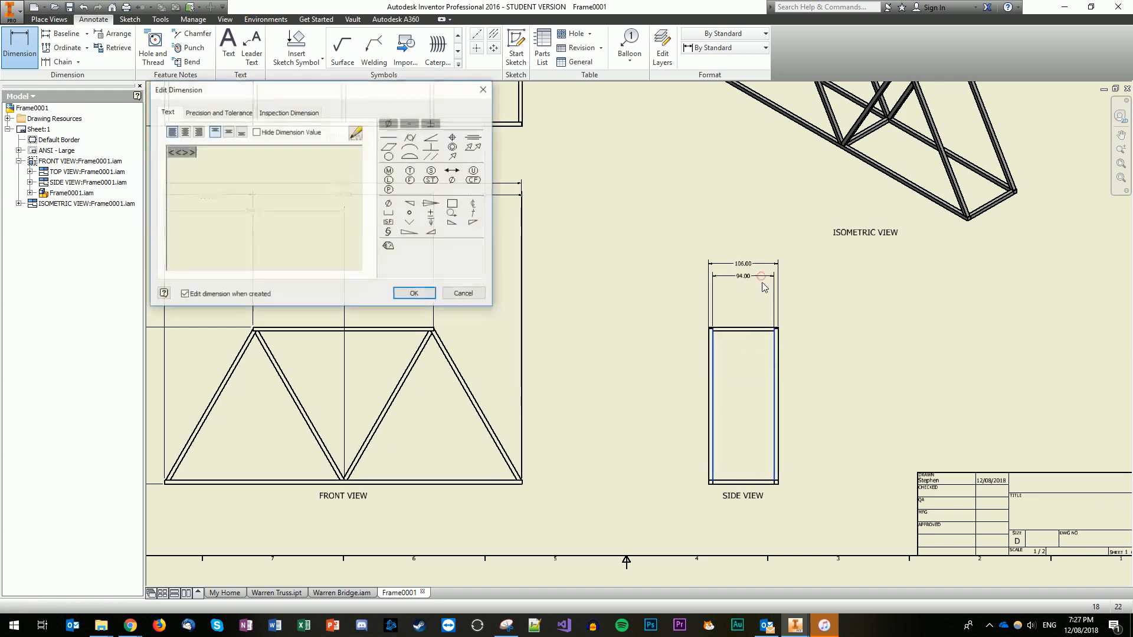
left_click(419, 293)
- Dimension the side view's overall height from its top edge to its bottom edge, placing it to the left of the view
left_click(743, 327)
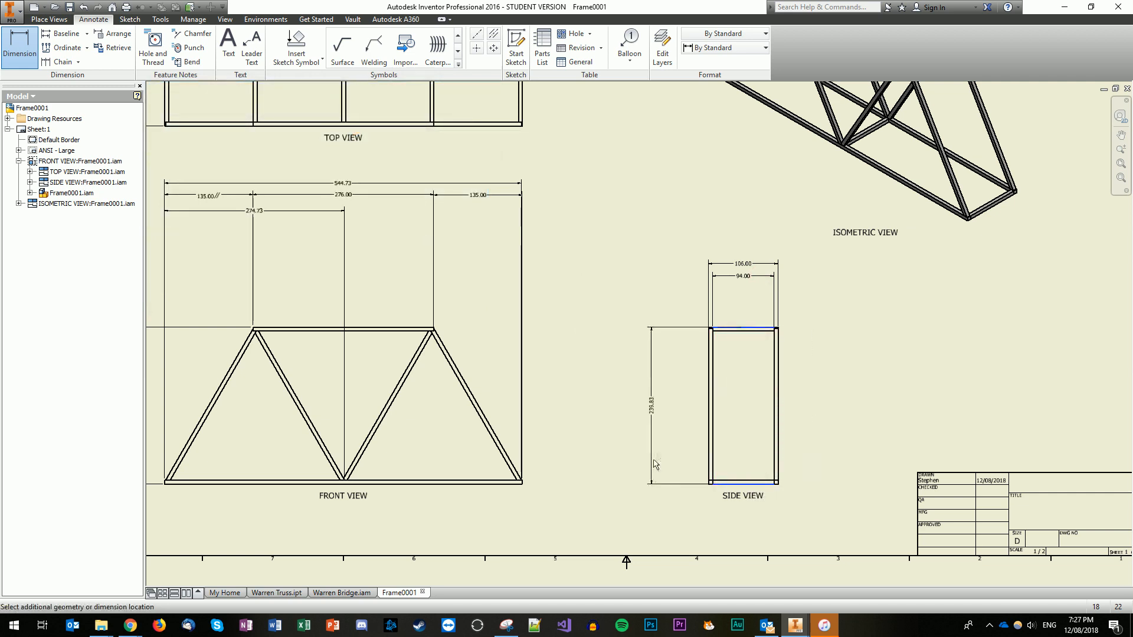
left_click(675, 470)
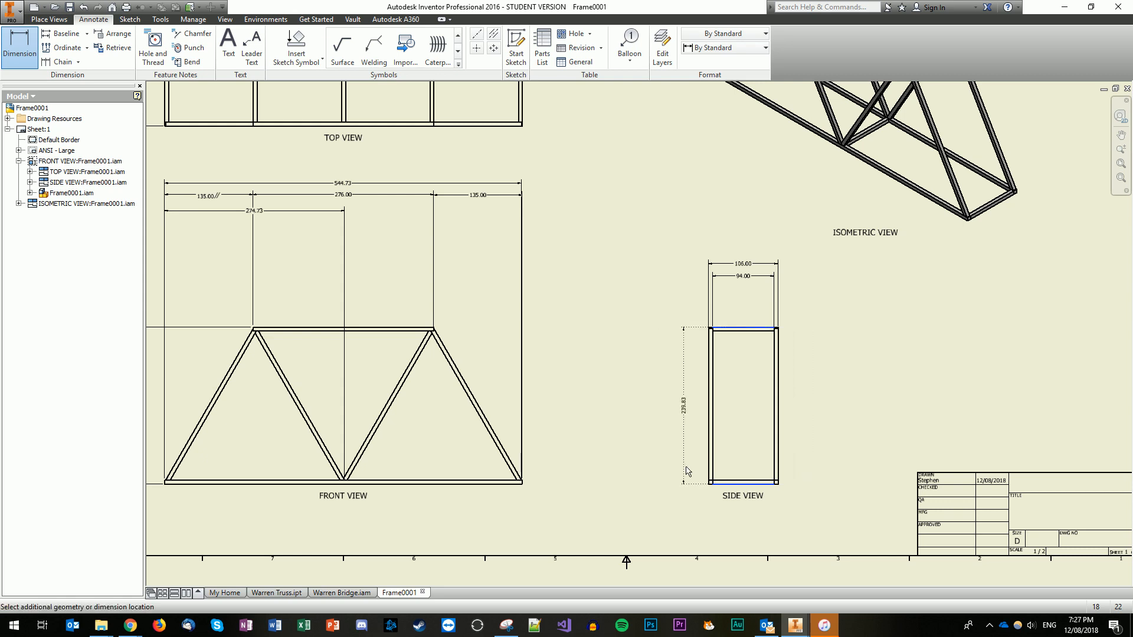
left_click(643, 473)
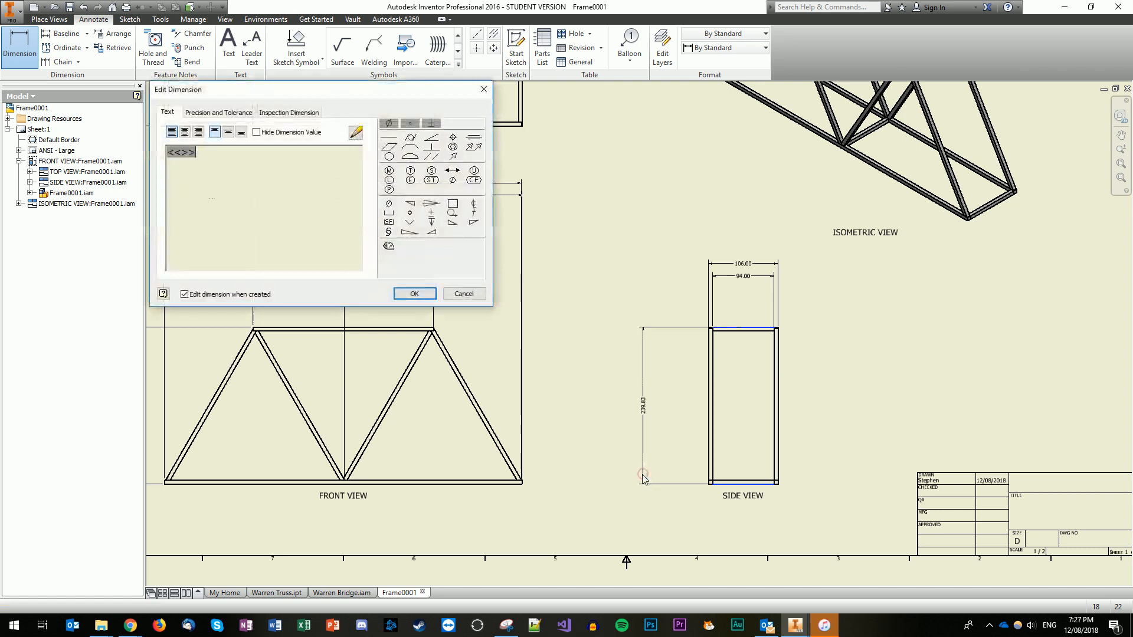
left_click(414, 294)
- Dismiss the mail notification that covers part of the drawing window
scroll(615, 329, "up", 1)
scroll(620, 329, "down", 3)
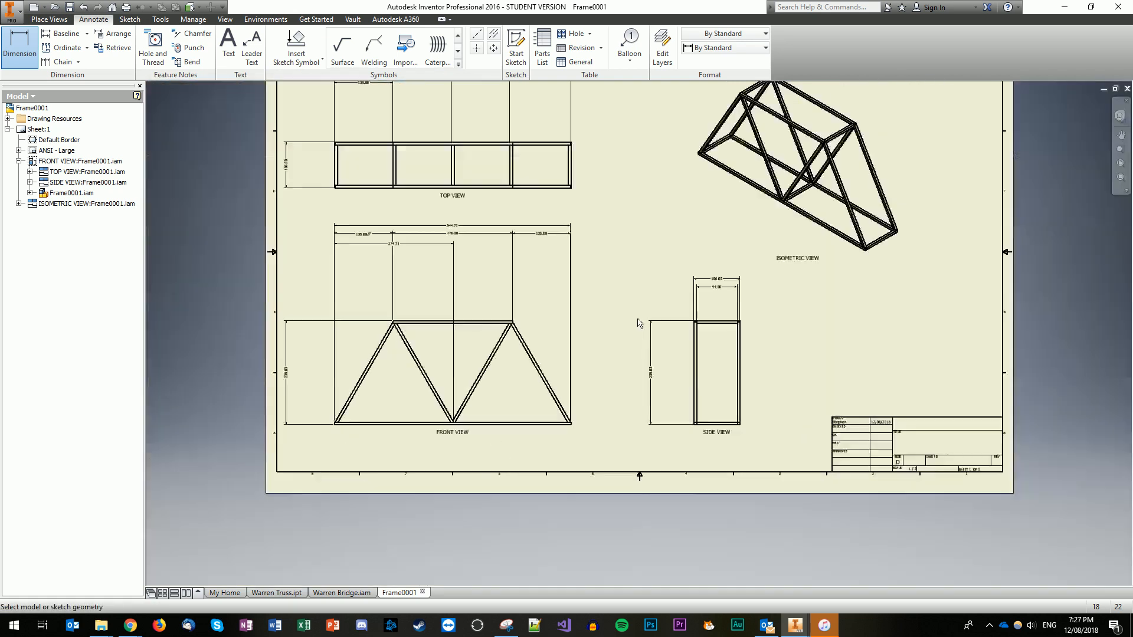
scroll(545, 323, "down", 1)
scroll(546, 319, "up", 2)
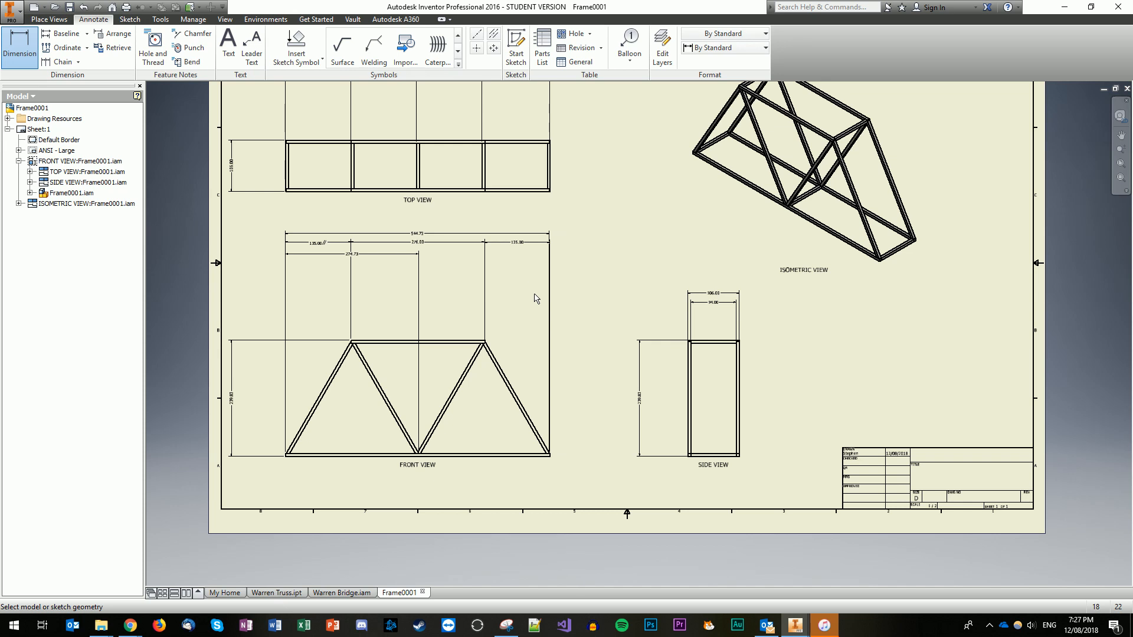
scroll(534, 264, "up", 1)
scroll(534, 262, "down", 3)
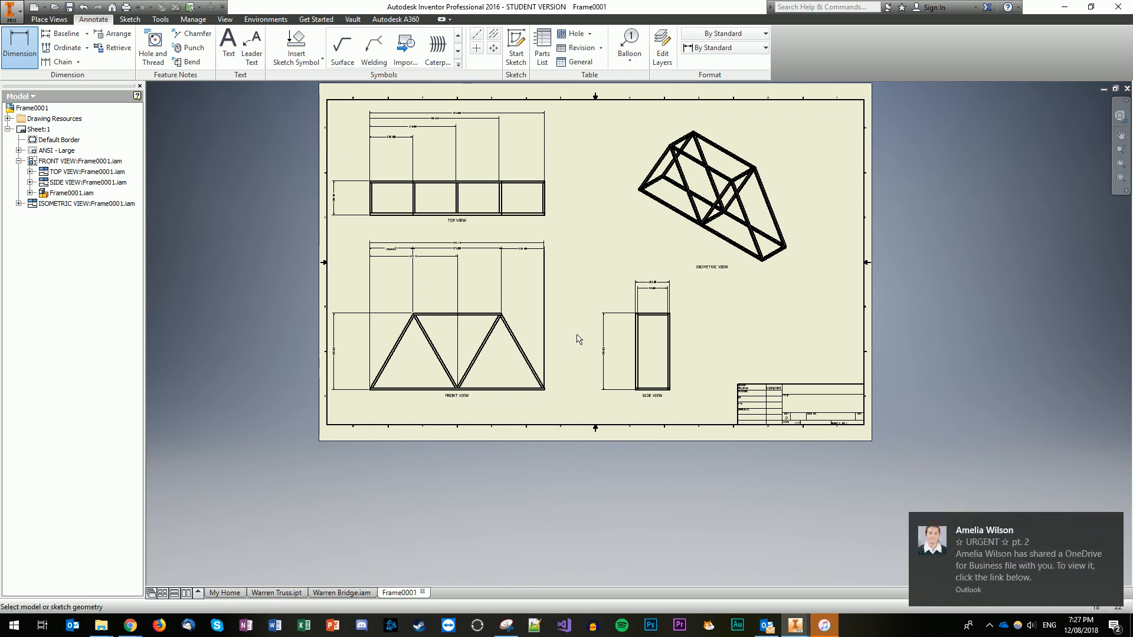
left_click(1115, 523)
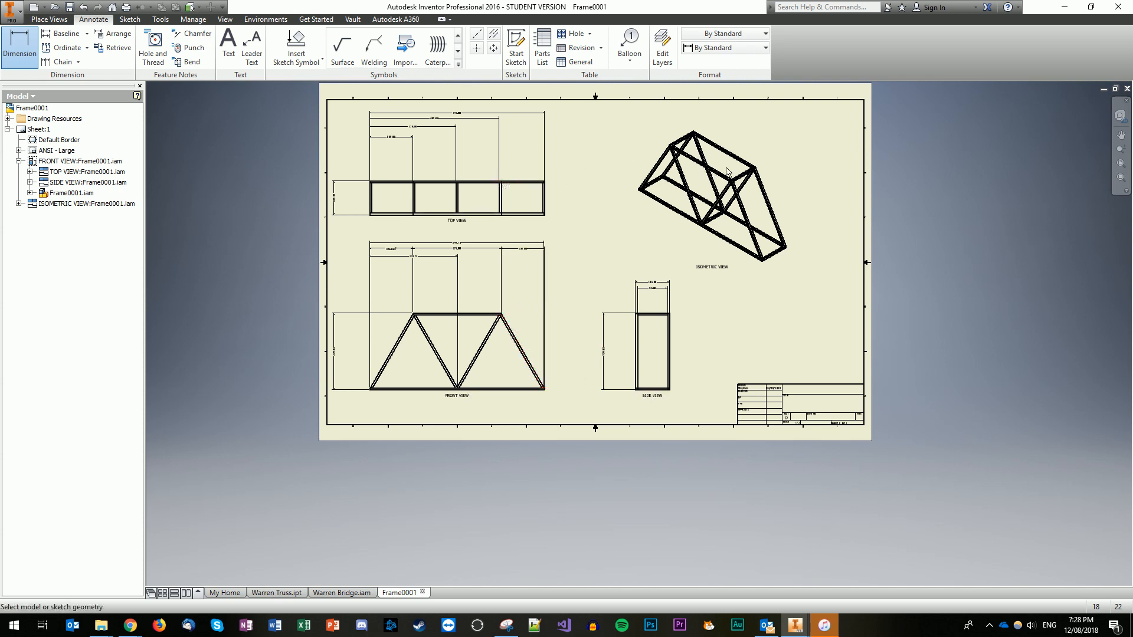
- Dimension the length of the near top chord in the isometric view and move the view toward the sheet's upper-right corner
left_click(23, 50)
left_click(695, 161)
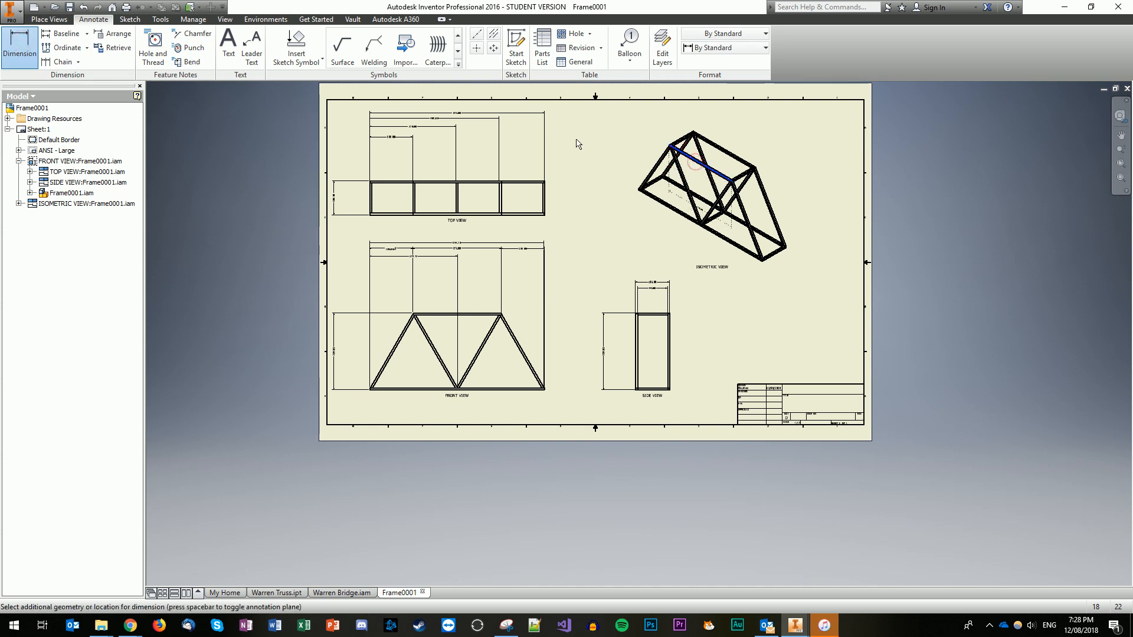
left_click(610, 121)
key("Escape")
key("Escape")
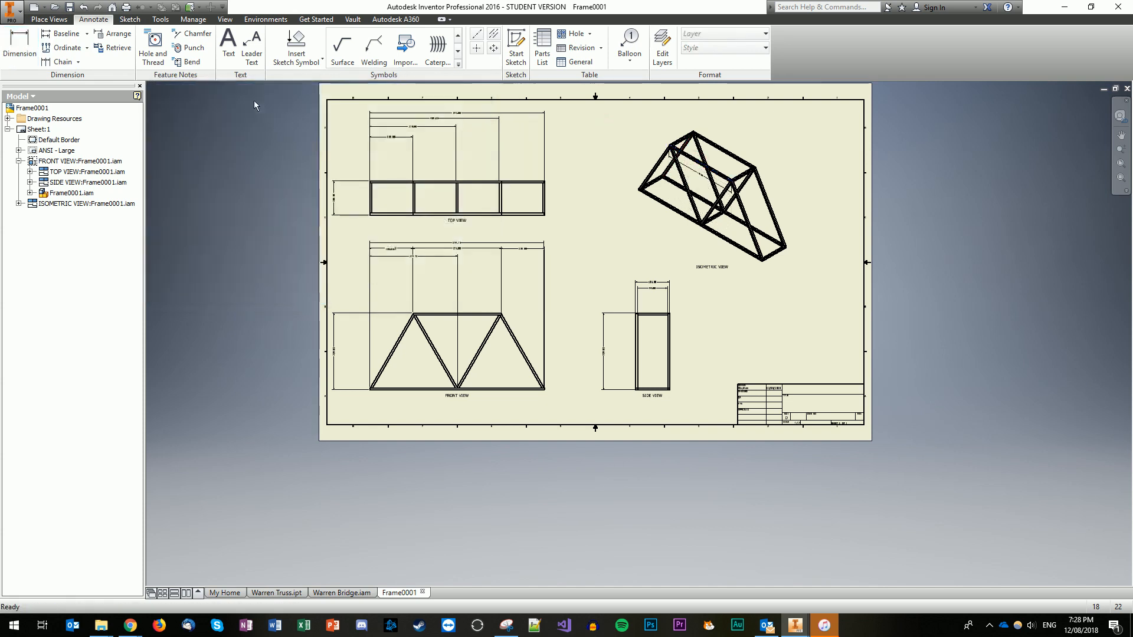
left_click_drag(738, 128, 780, 110)
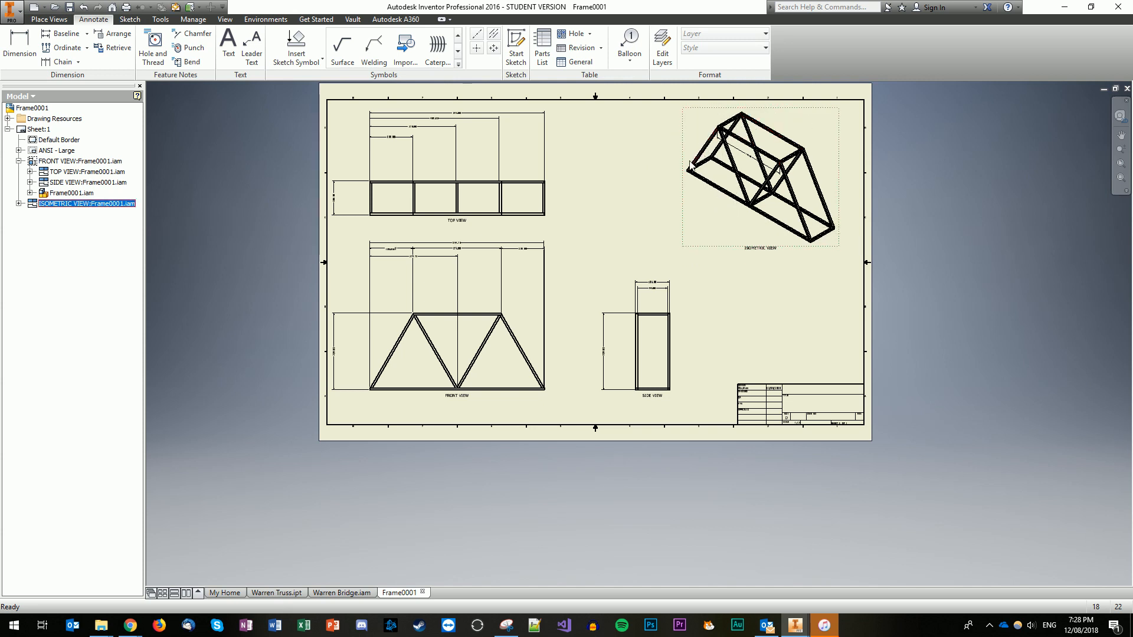
left_click(626, 207)
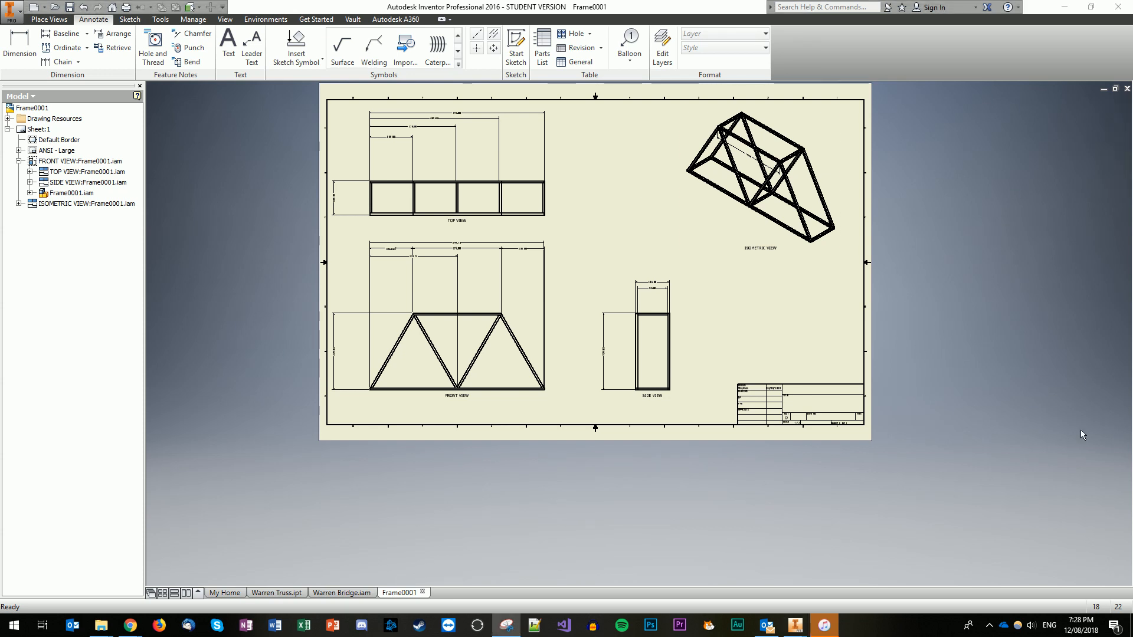
- Insert a parts list sourced from the Frame0001 assembly file in the Frame folder, placing it directly above the title block
left_click(543, 47)
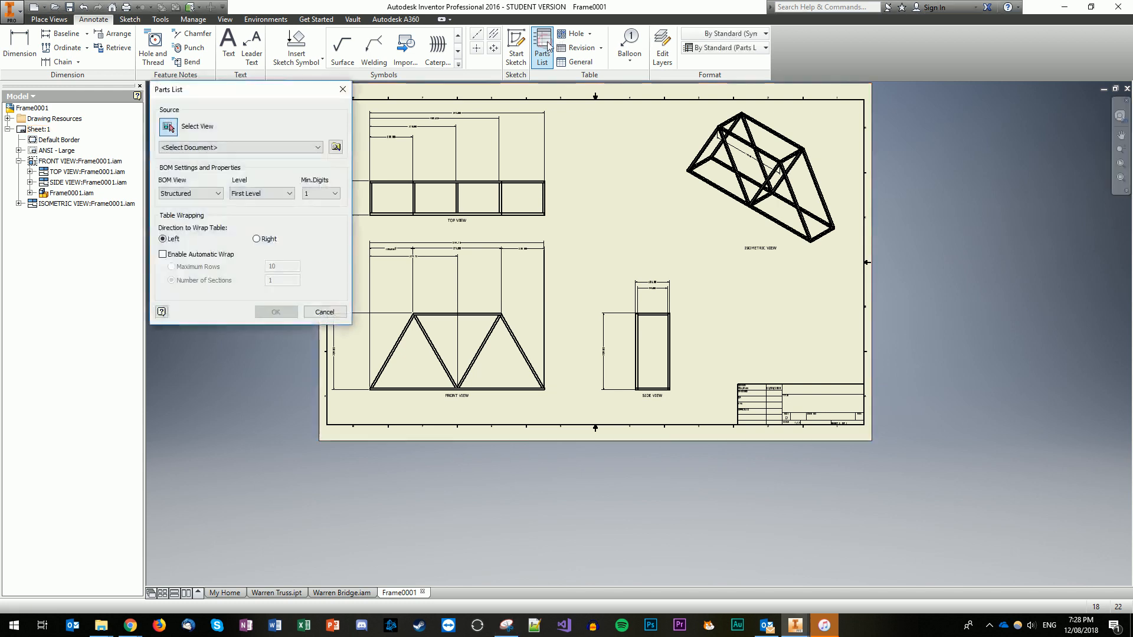
left_click(336, 147)
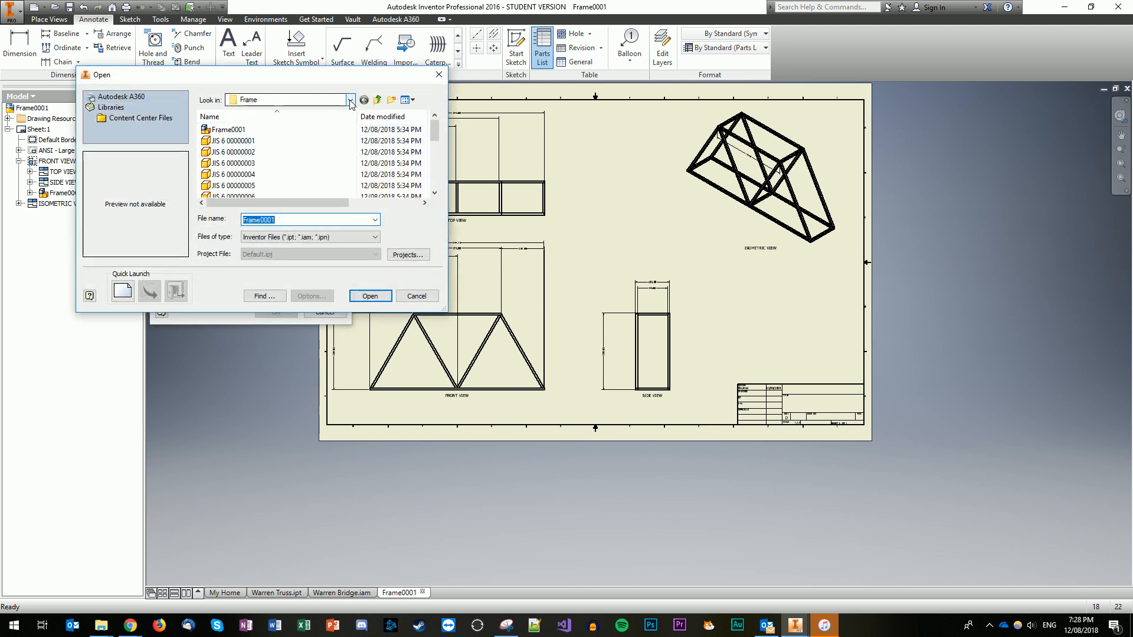
left_click(376, 99)
left_click(376, 99)
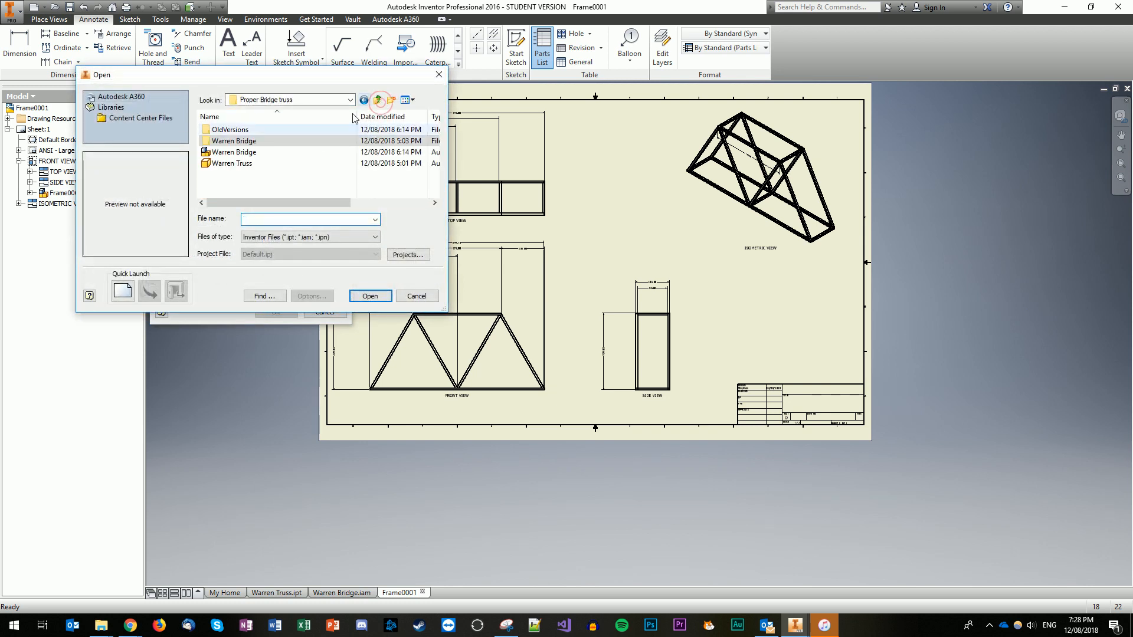
double_click(275, 142)
double_click(245, 130)
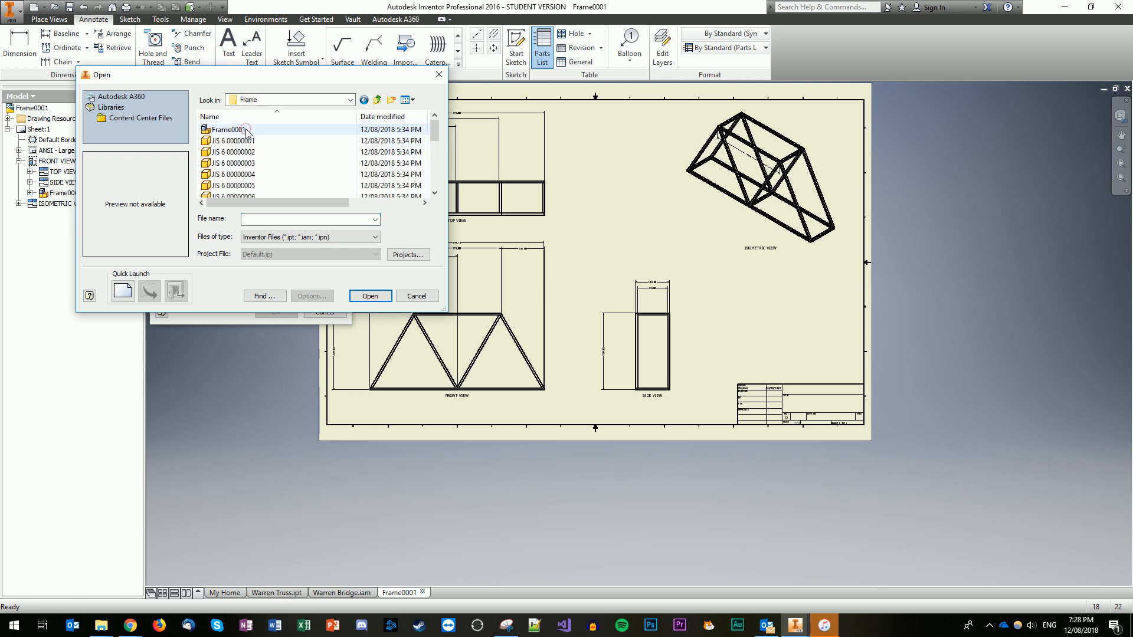
double_click(246, 129)
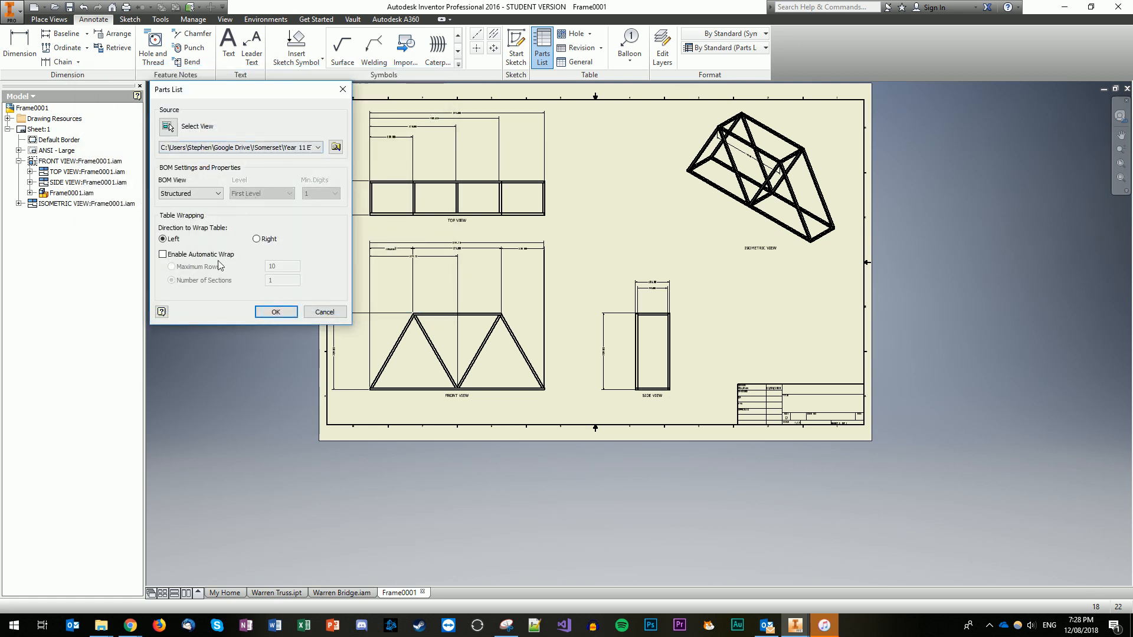
left_click(282, 314)
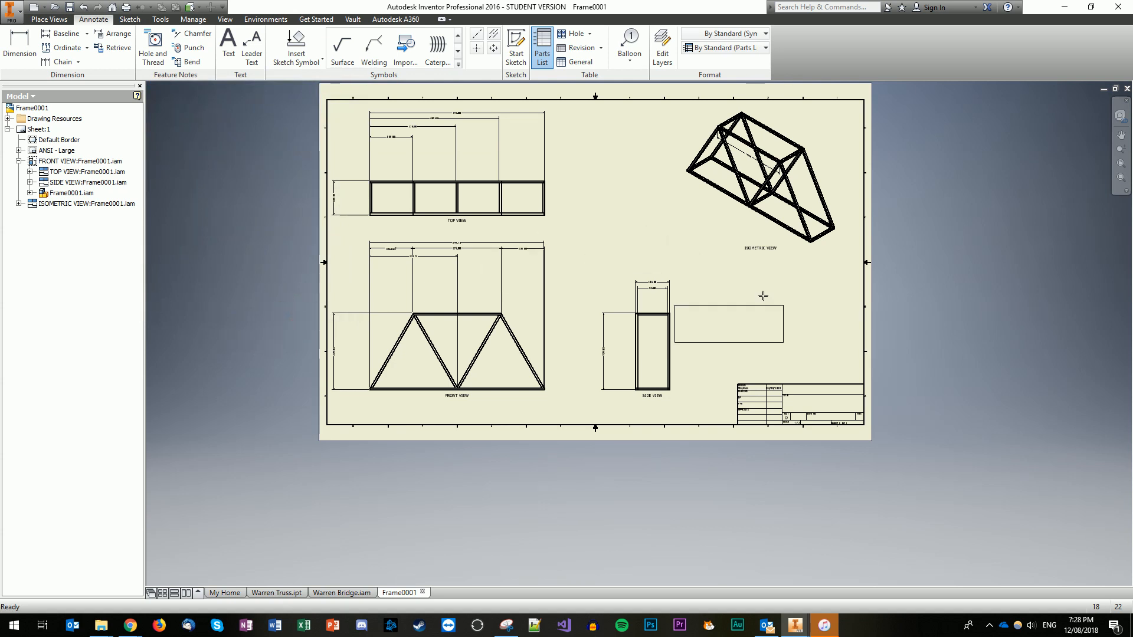
left_click(867, 353)
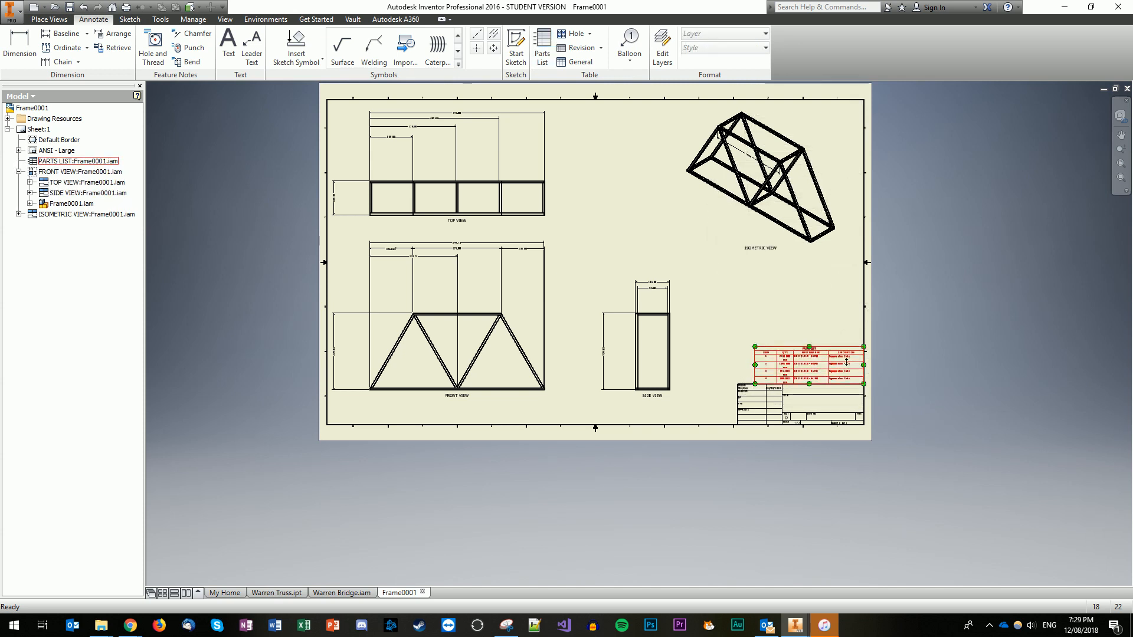
- Open the parts list above the title block for editing and dismiss the save reminder
scroll(849, 360, "down", 2)
scroll(838, 372, "up", 6)
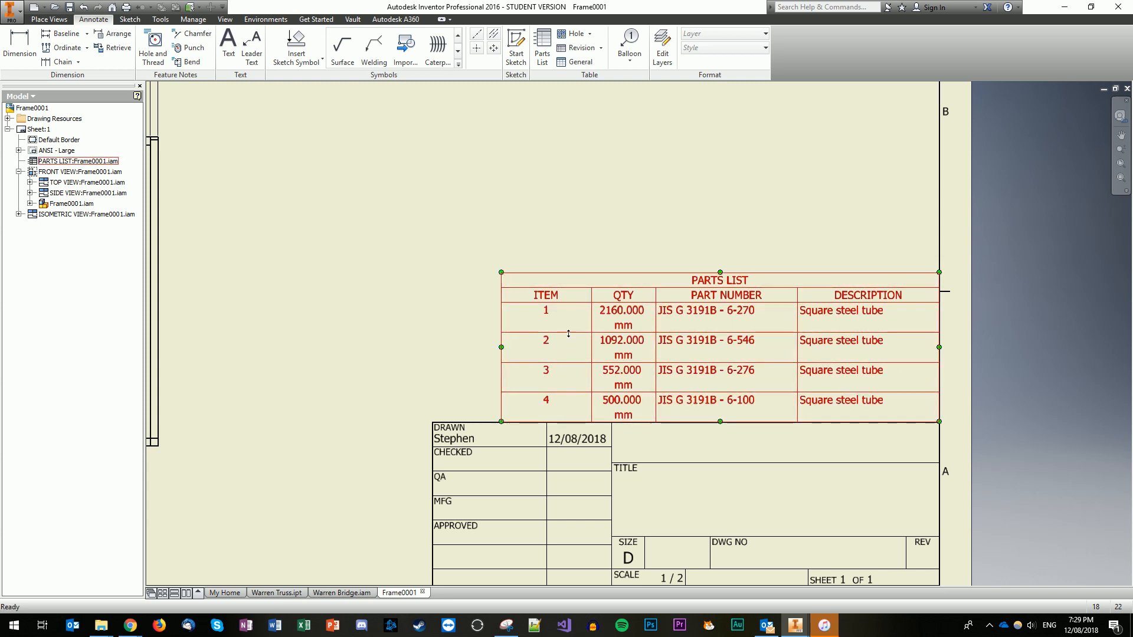
left_click(628, 388)
key("Escape")
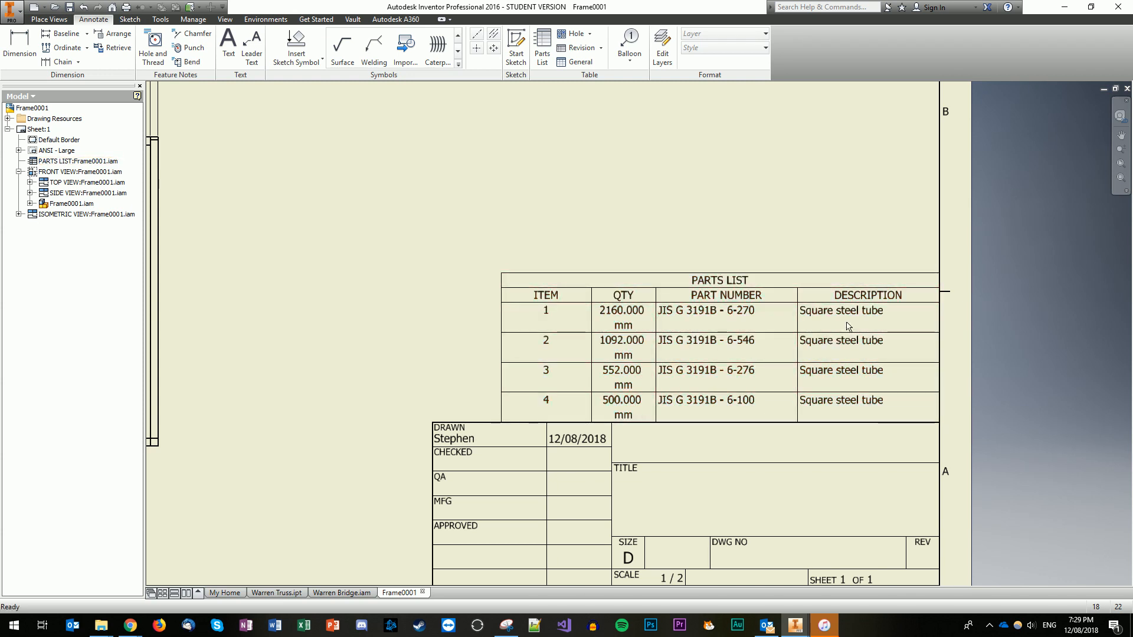
left_click(848, 326)
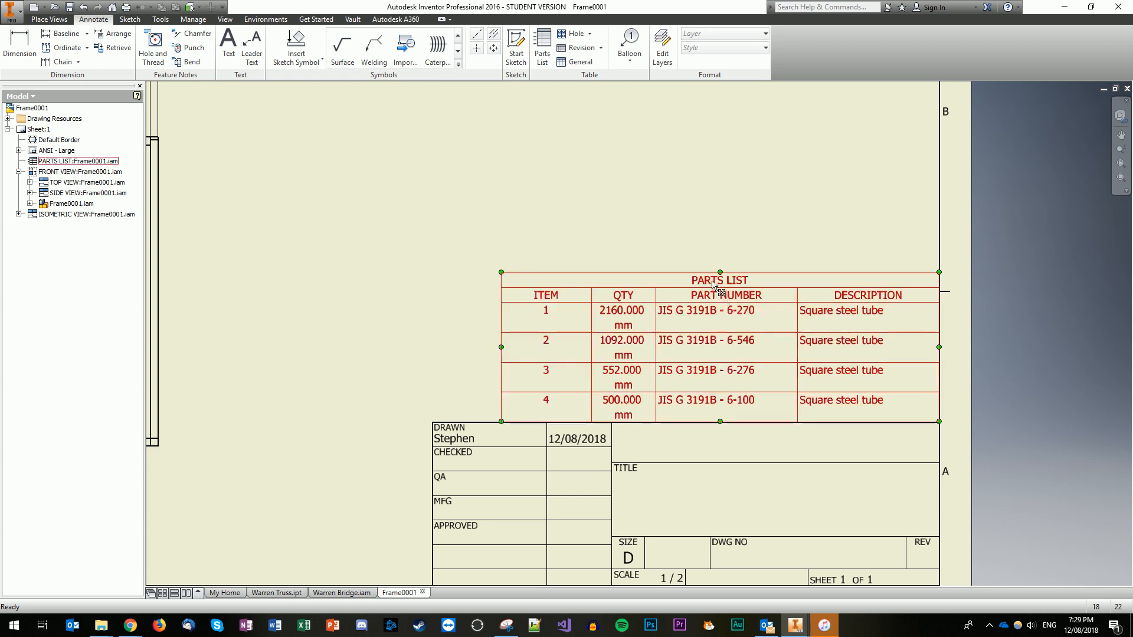
double_click(702, 275)
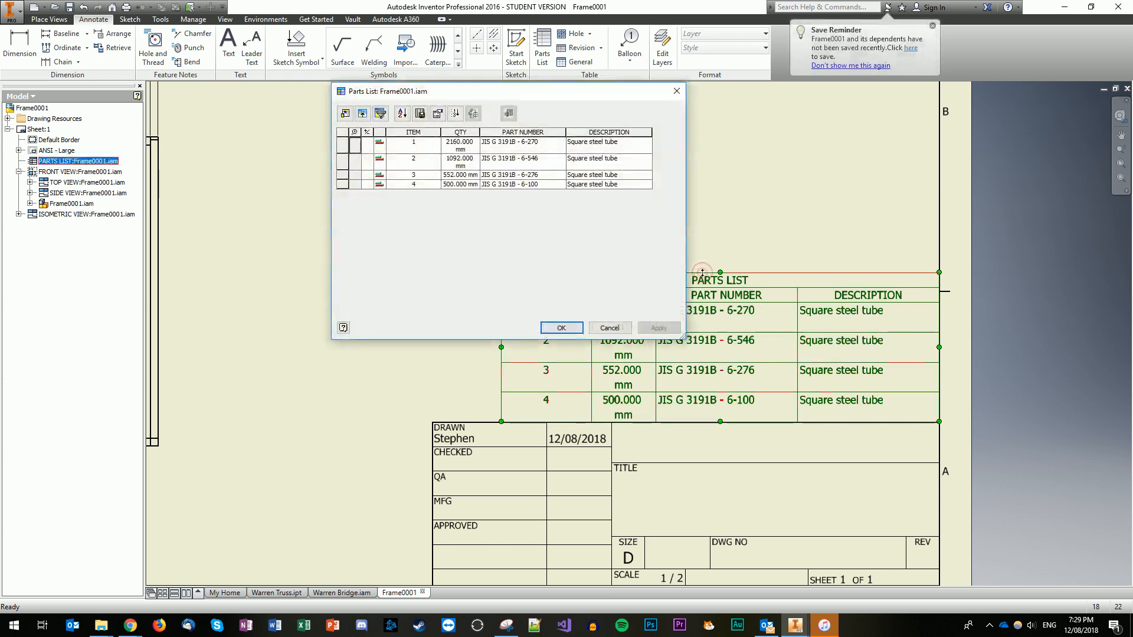
left_click(932, 26)
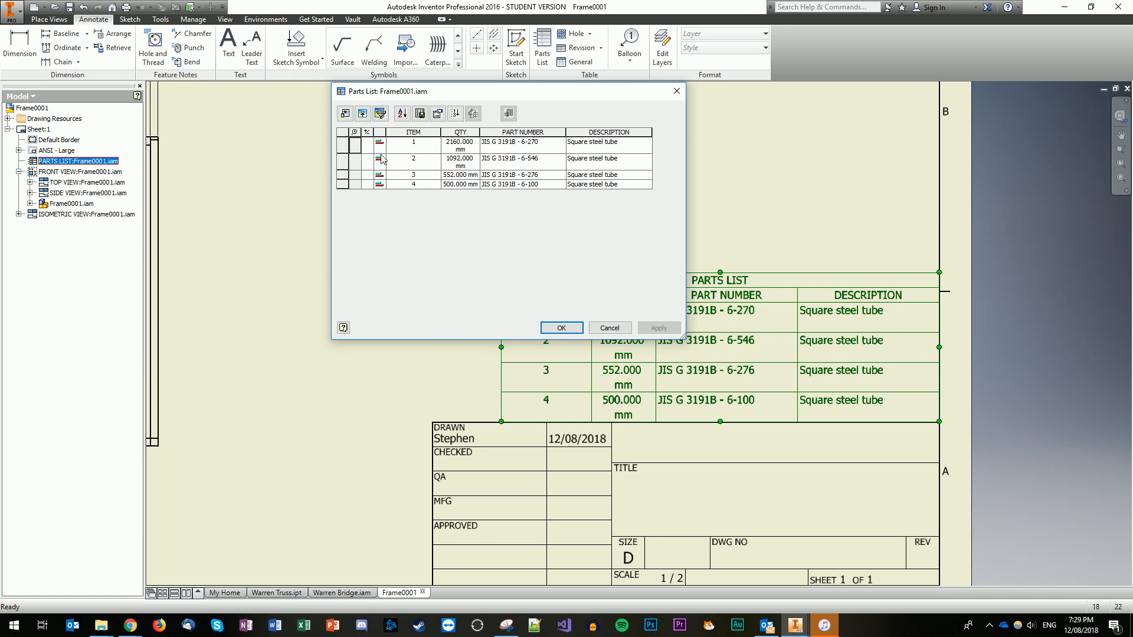
- Remove the PART NUMBER property from the parts list's selected columns
left_click(345, 113)
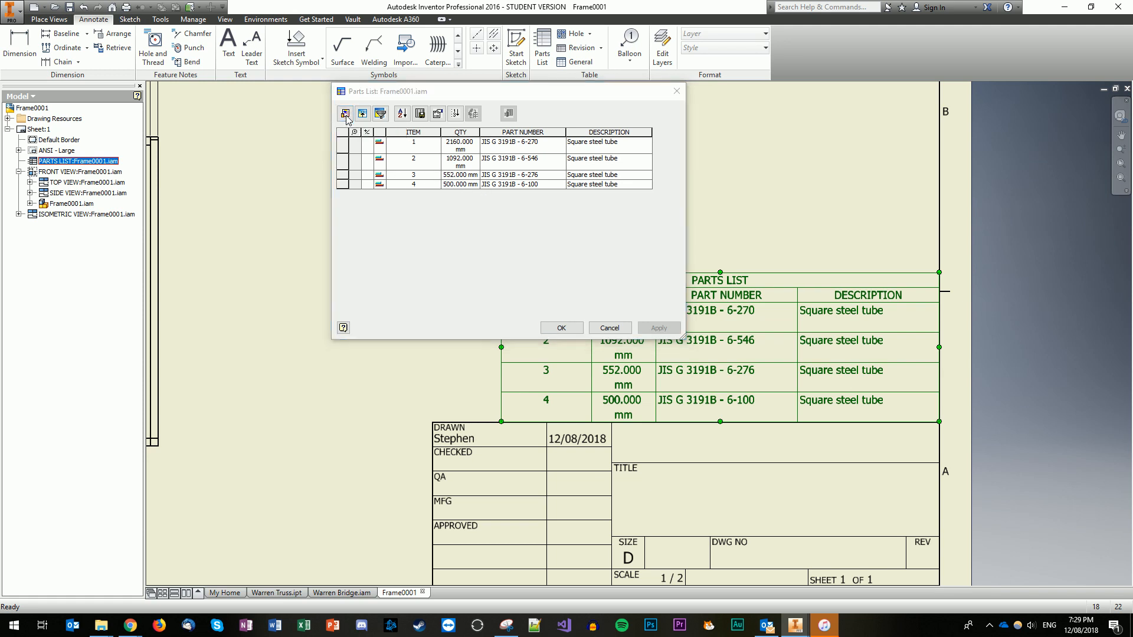
left_click(584, 173)
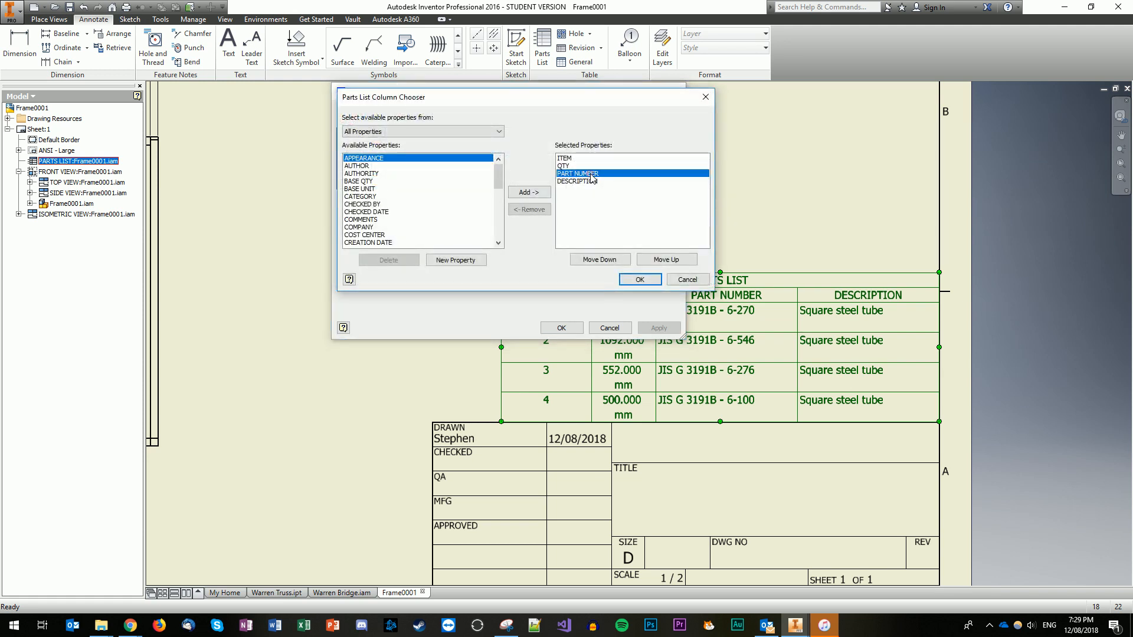
left_click(531, 209)
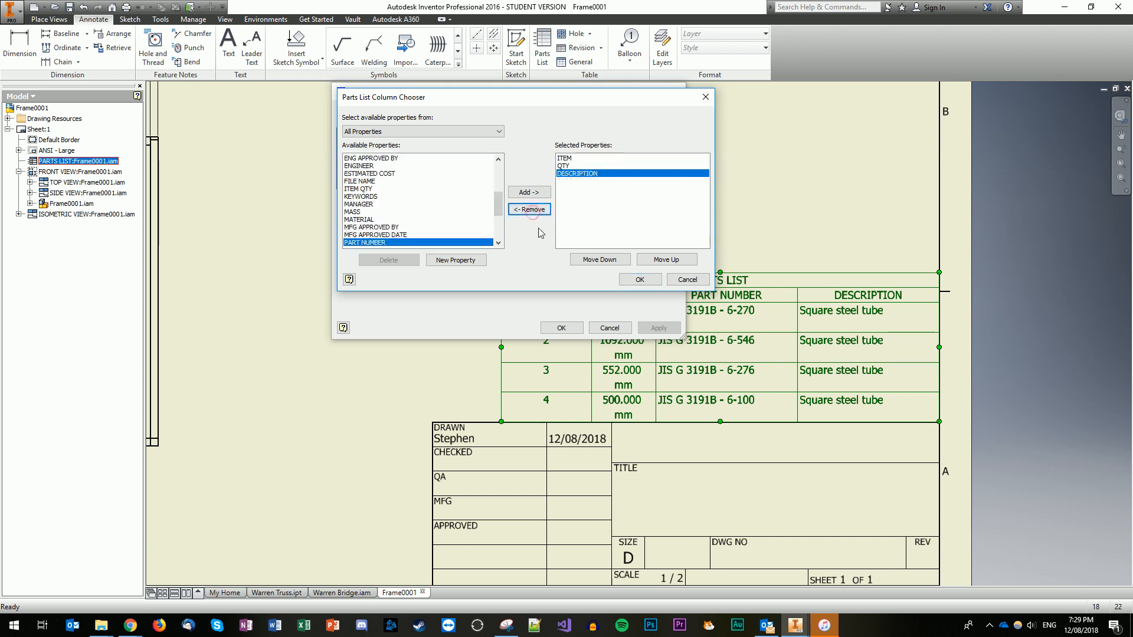
- Add the ITEM QTY property to the parts list columns and order it directly after ITEM, before QTY
scroll(466, 232, "up", 7)
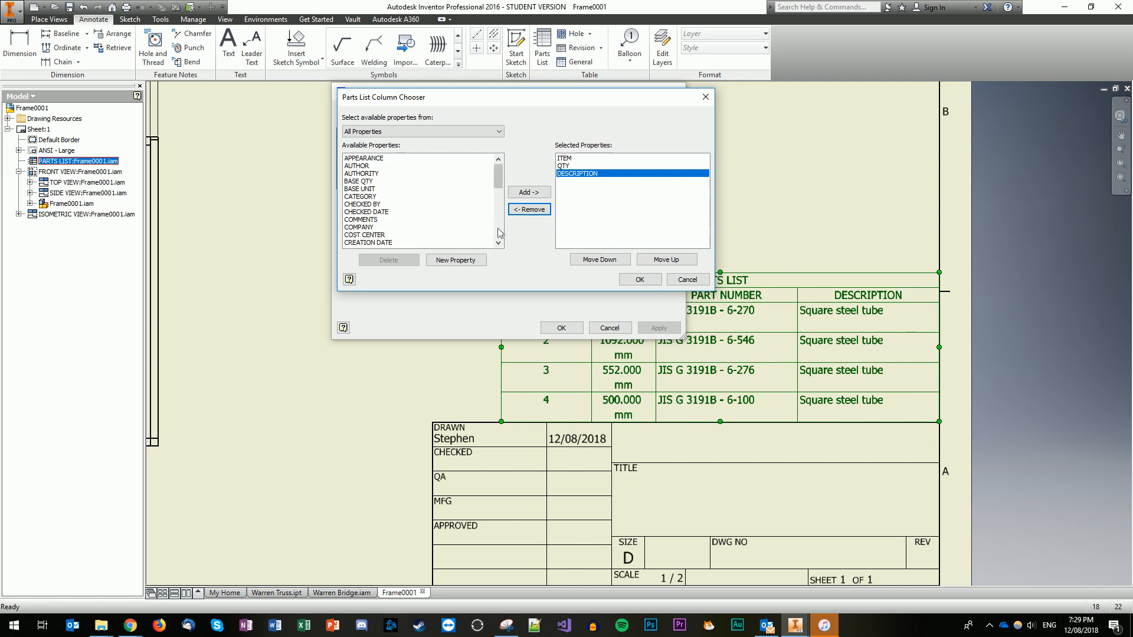
scroll(389, 192, "down", 6)
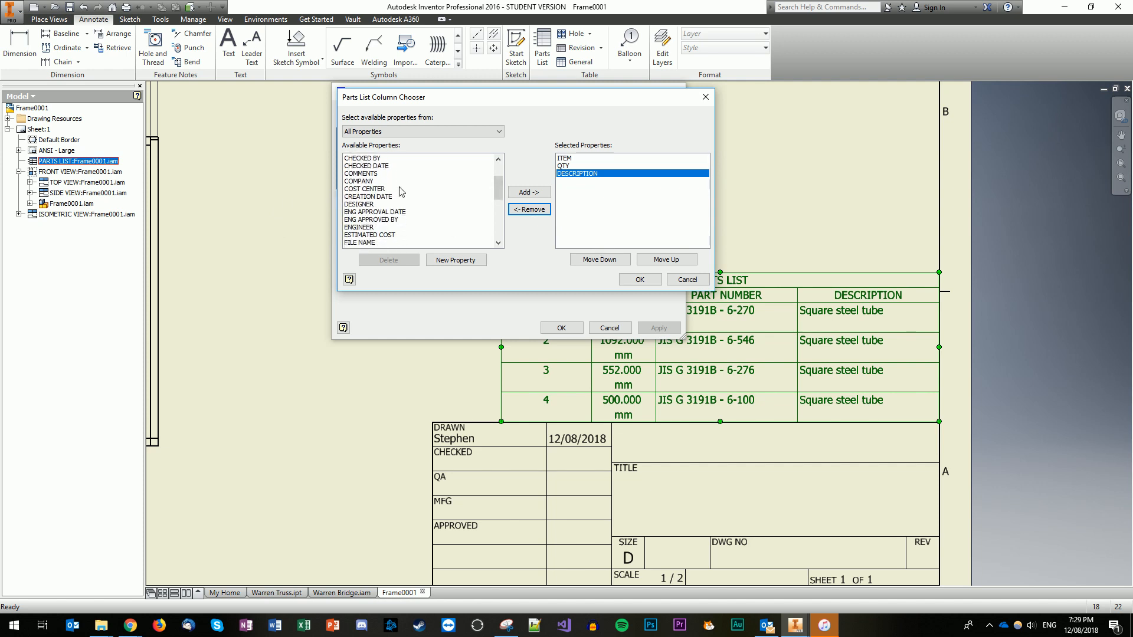
scroll(396, 216, "up", 2)
scroll(395, 215, "up", 1)
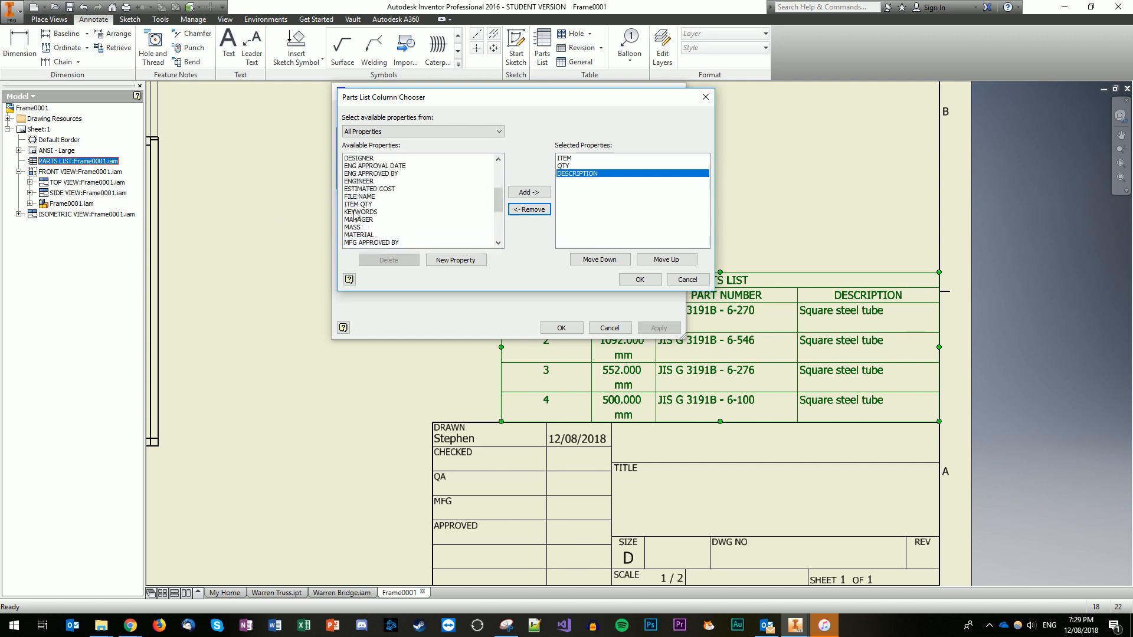
left_click(362, 204)
left_click(538, 193)
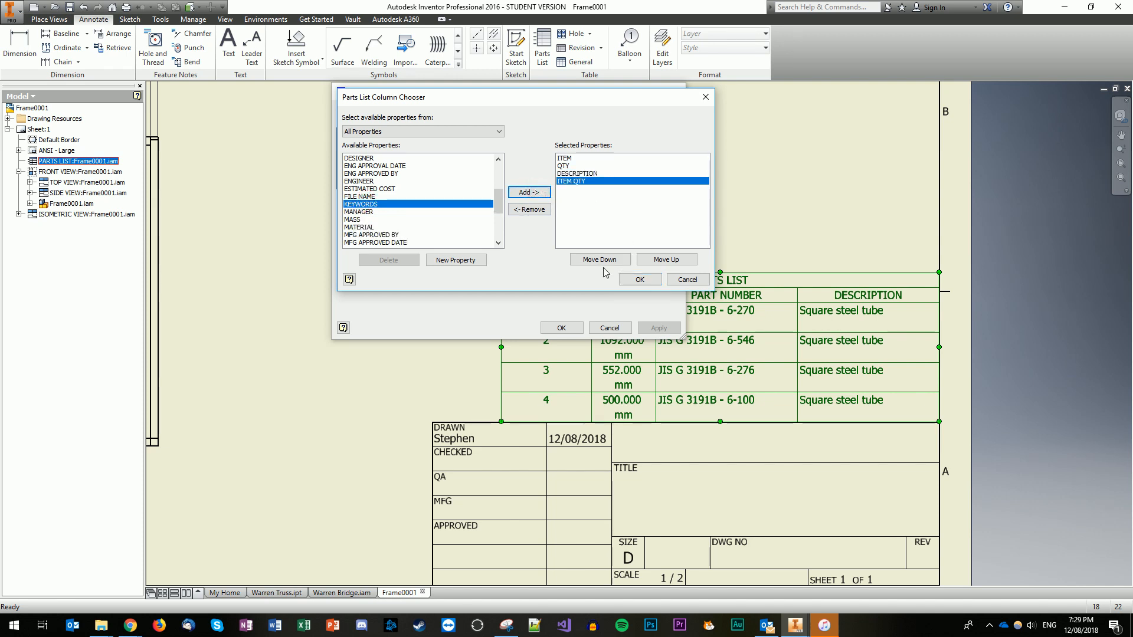
left_click(665, 264)
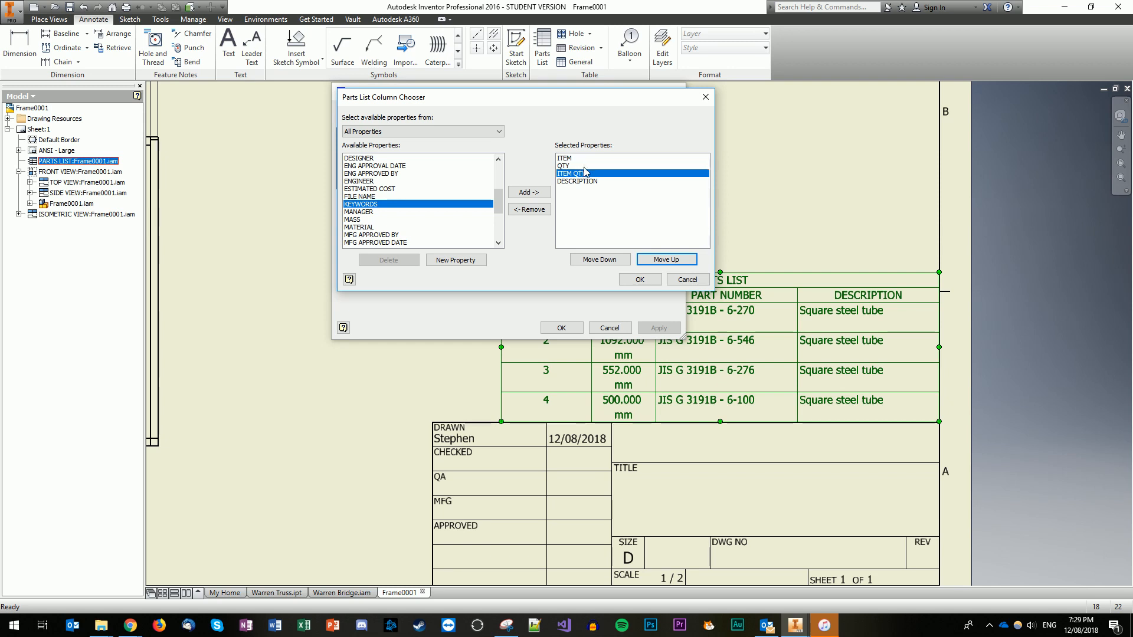
left_click(674, 259)
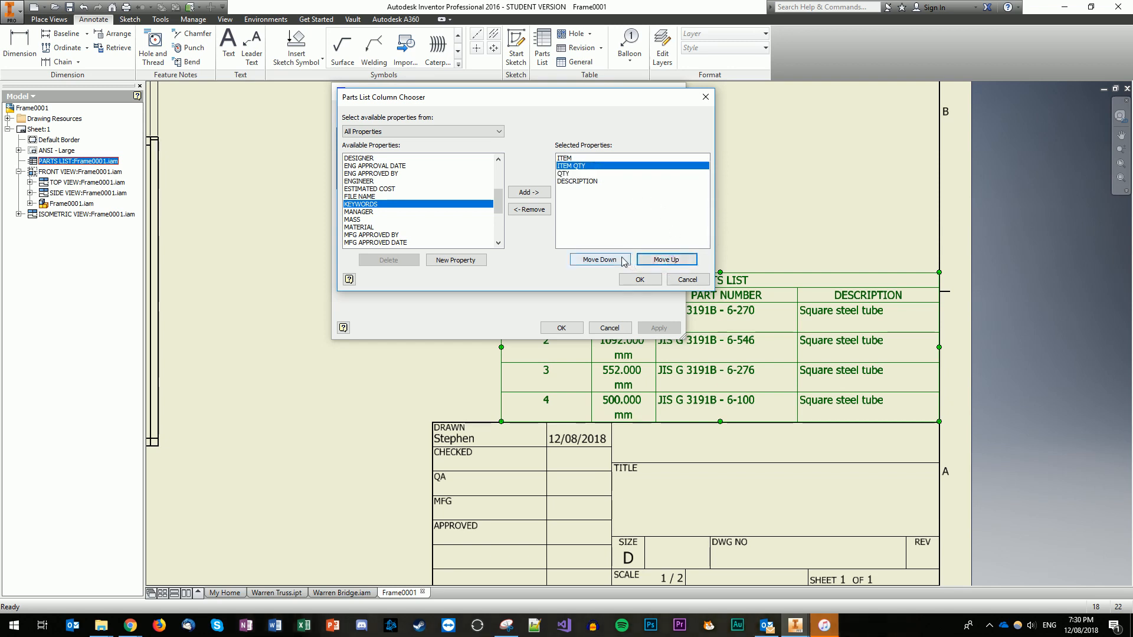
- Add the BASE UNIT property to the selected columns between ITEM QTY and QTY
scroll(454, 204, "up", 5)
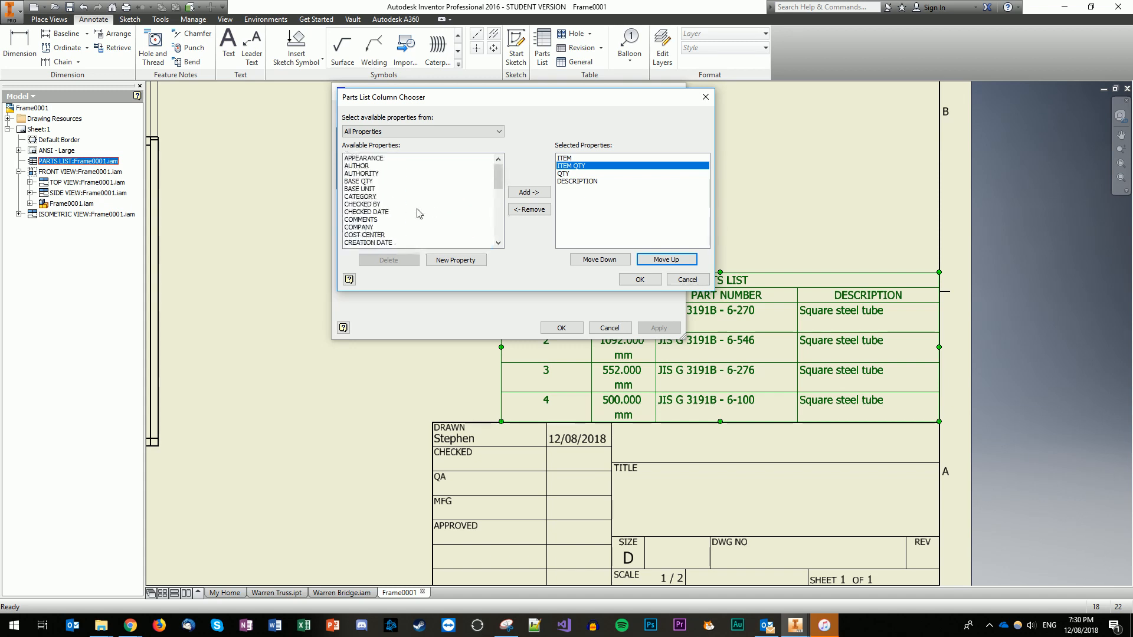
left_click(382, 196)
left_click(384, 189)
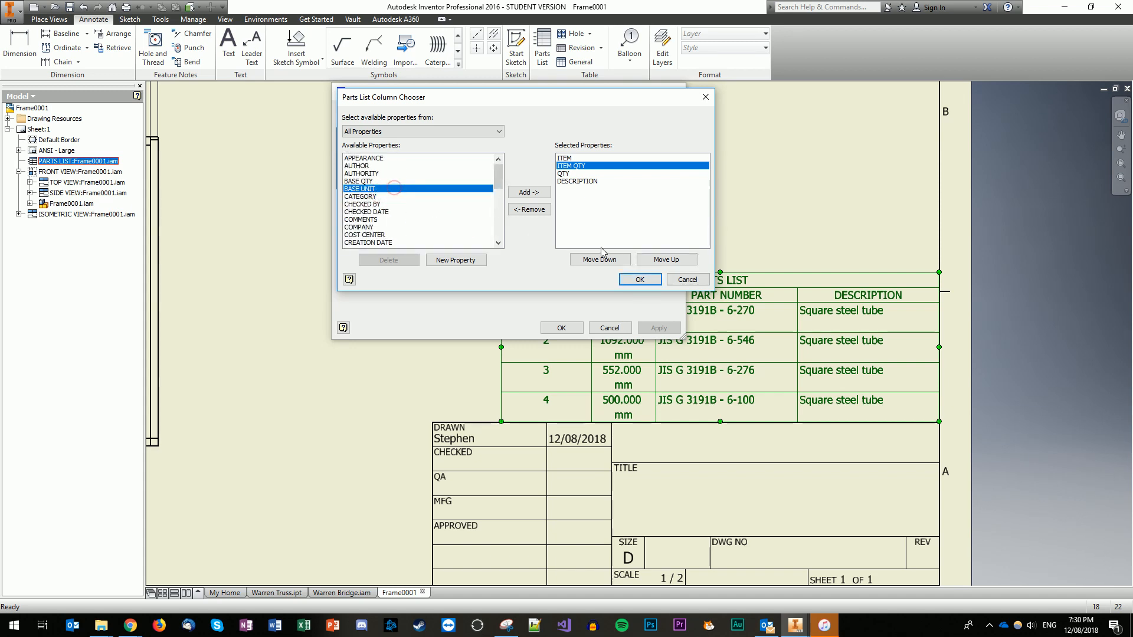
left_click(530, 193)
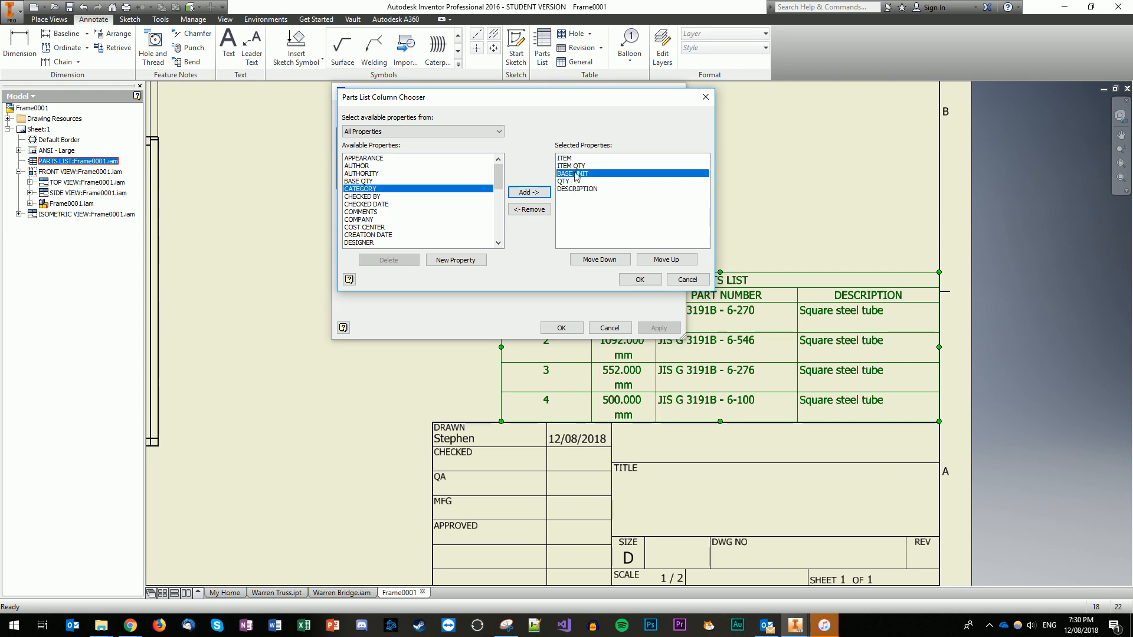
- Add the STANDARD property to the selected columns and order it between QTY and DESCRIPTION
scroll(449, 237, "down", 7)
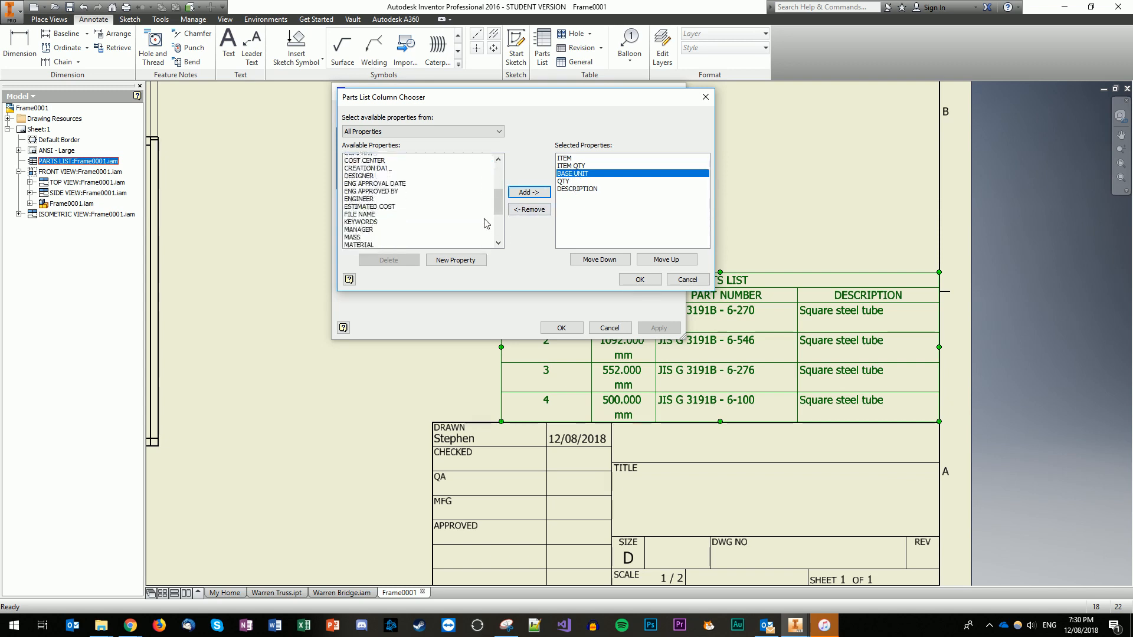
left_click(397, 219)
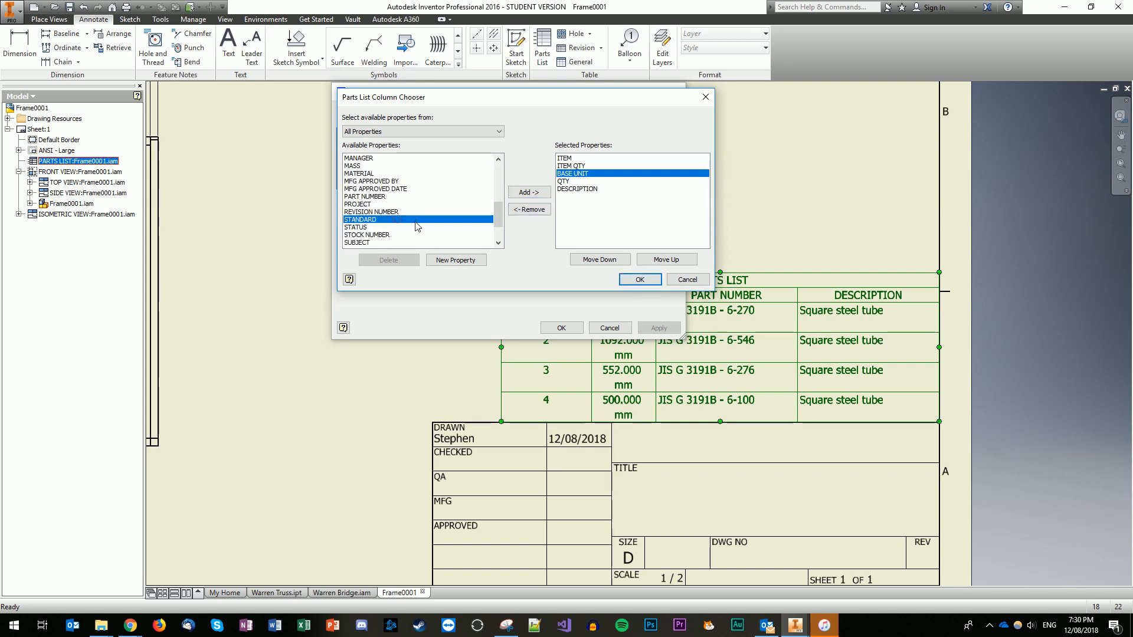
left_click(537, 192)
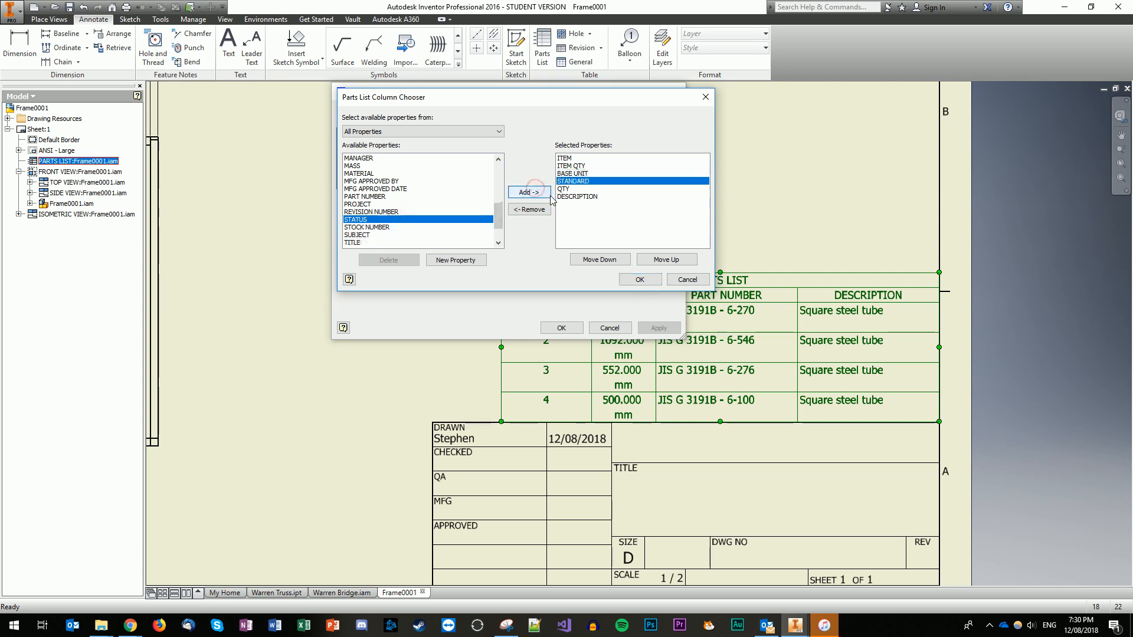
left_click(600, 263)
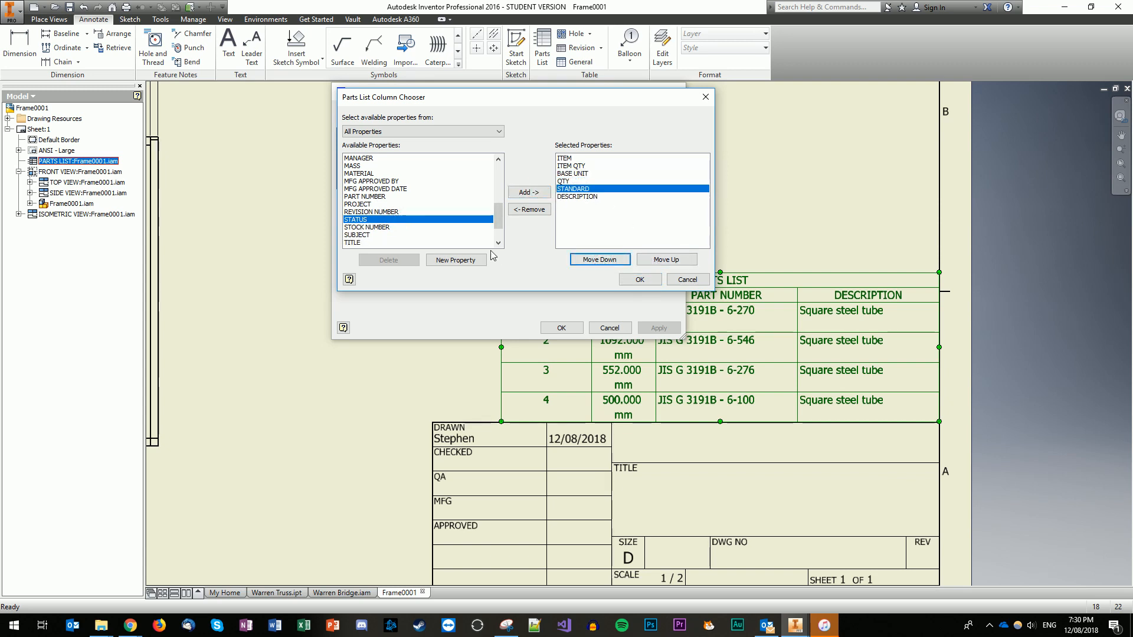
- Add the STOCK NUMBER property as the last column after DESCRIPTION and accept the column selection
scroll(437, 225, "down", 2)
left_click(401, 198)
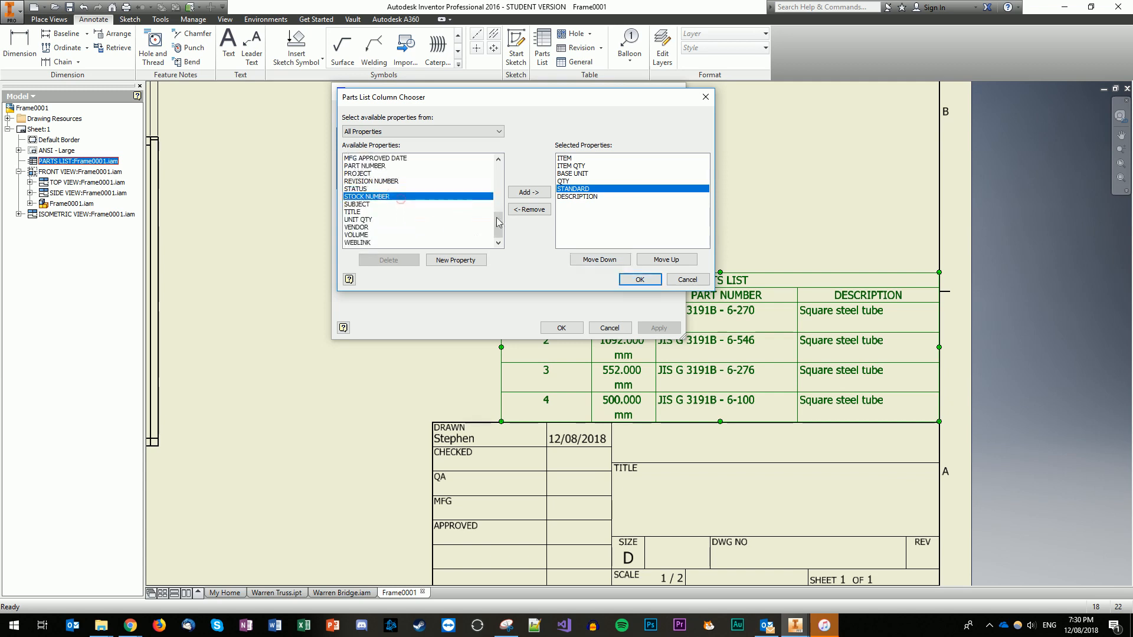
left_click(536, 194)
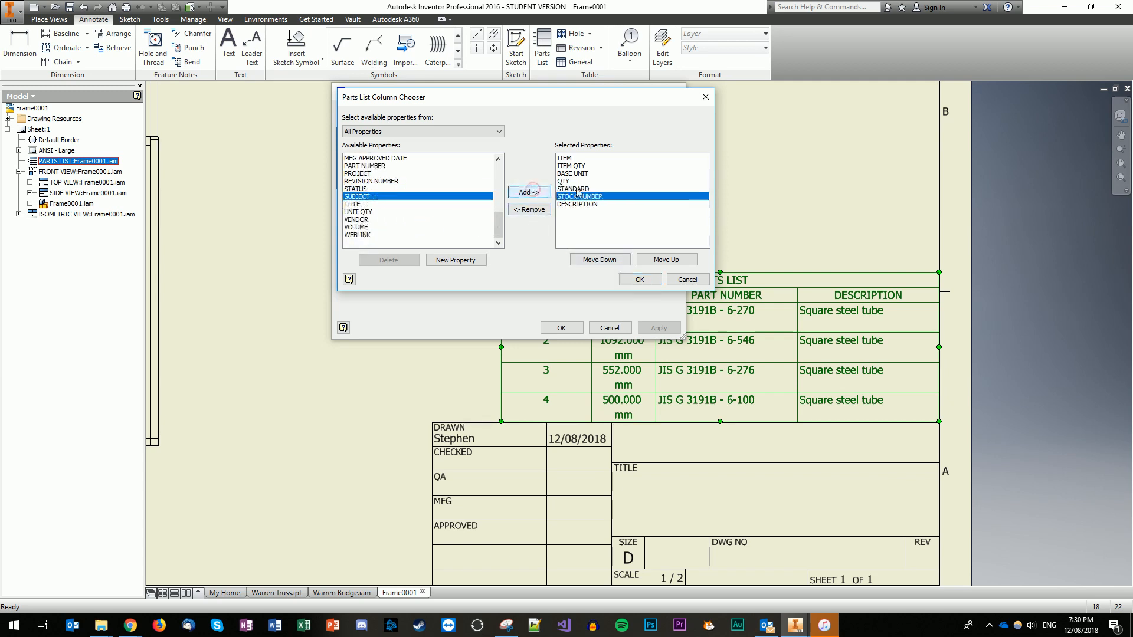
left_click(600, 260)
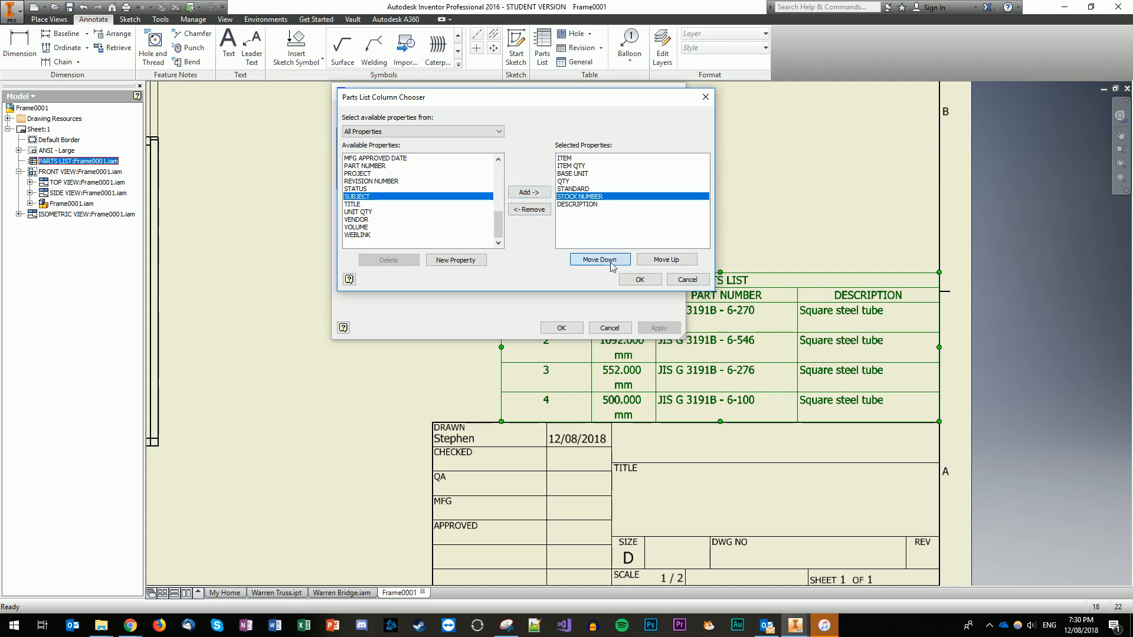
left_click(639, 281)
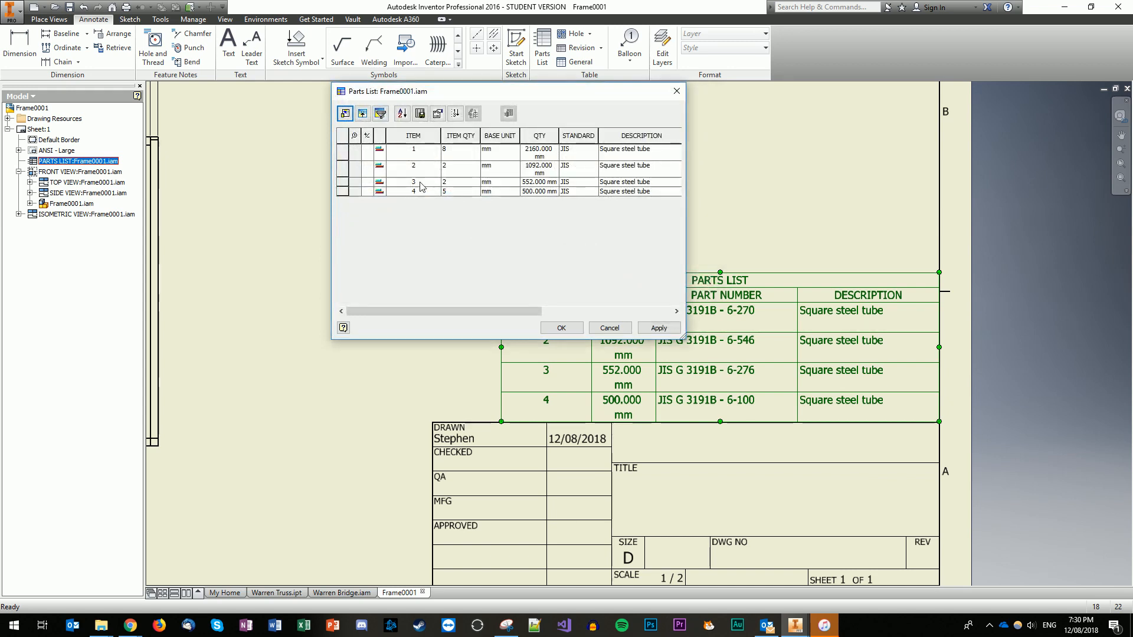
- Narrow the ITEM and ITEM QTY columns in the parts list editor
left_click_drag(440, 135, 410, 136)
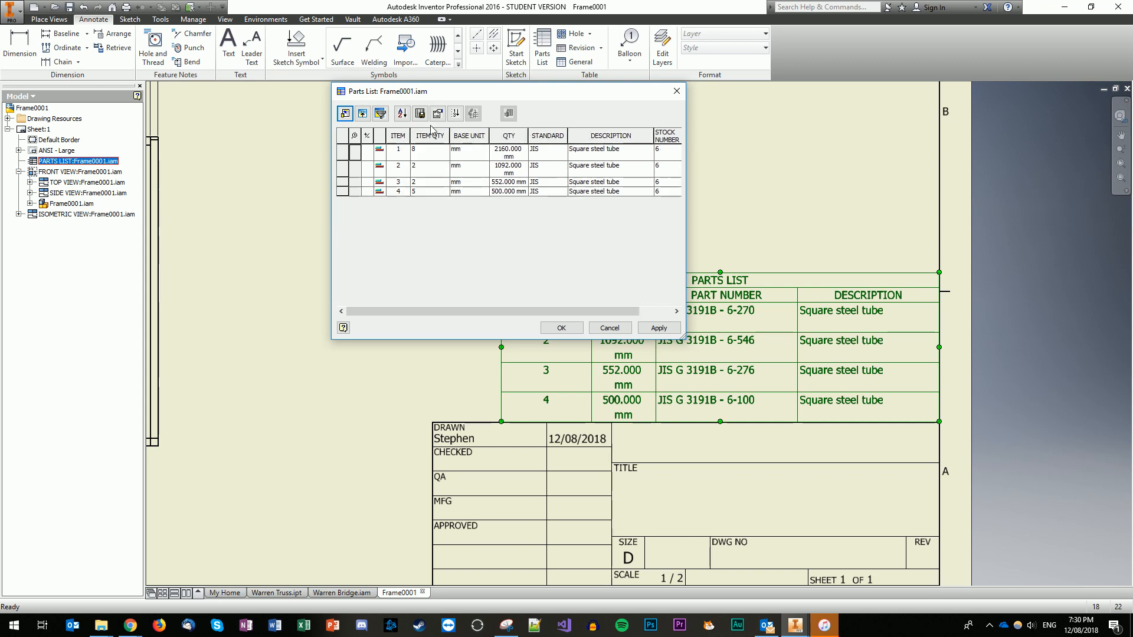
left_click_drag(450, 132, 444, 132)
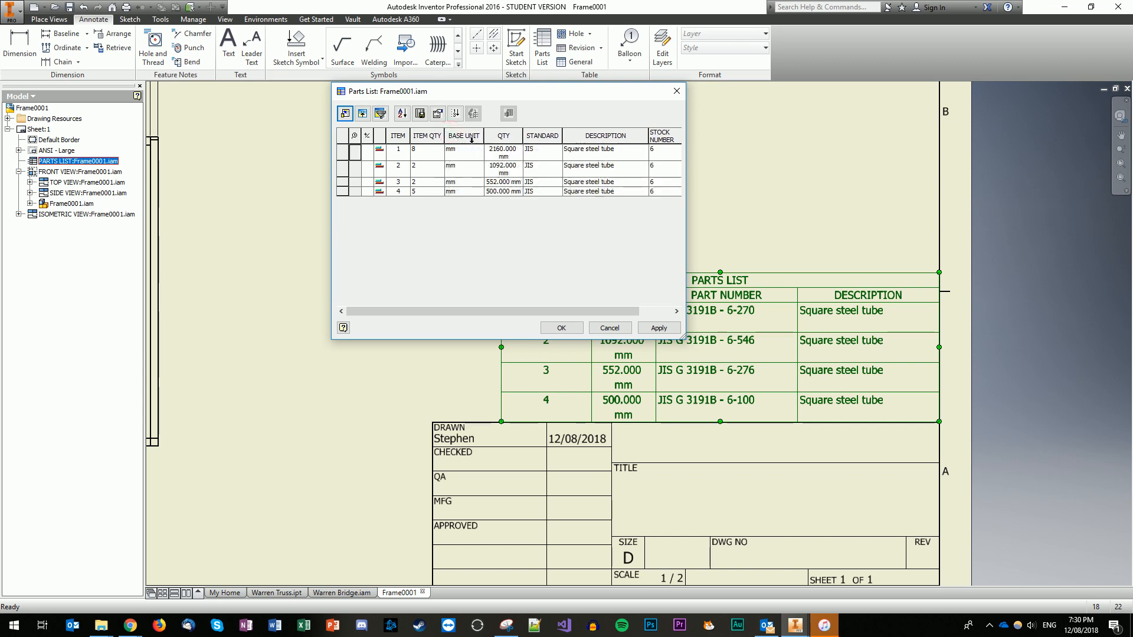
- Replace the BASE UNIT column with BASE QTY, placed between ITEM QTY and QTY, and accept the column selection
left_click(345, 114)
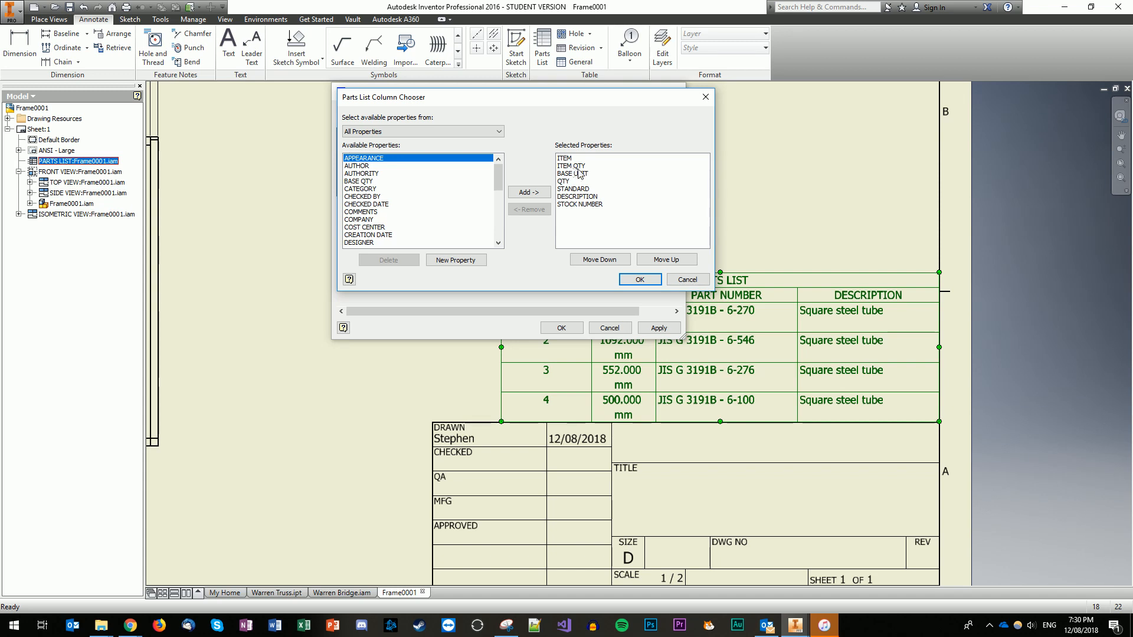
left_click(579, 172)
left_click(529, 208)
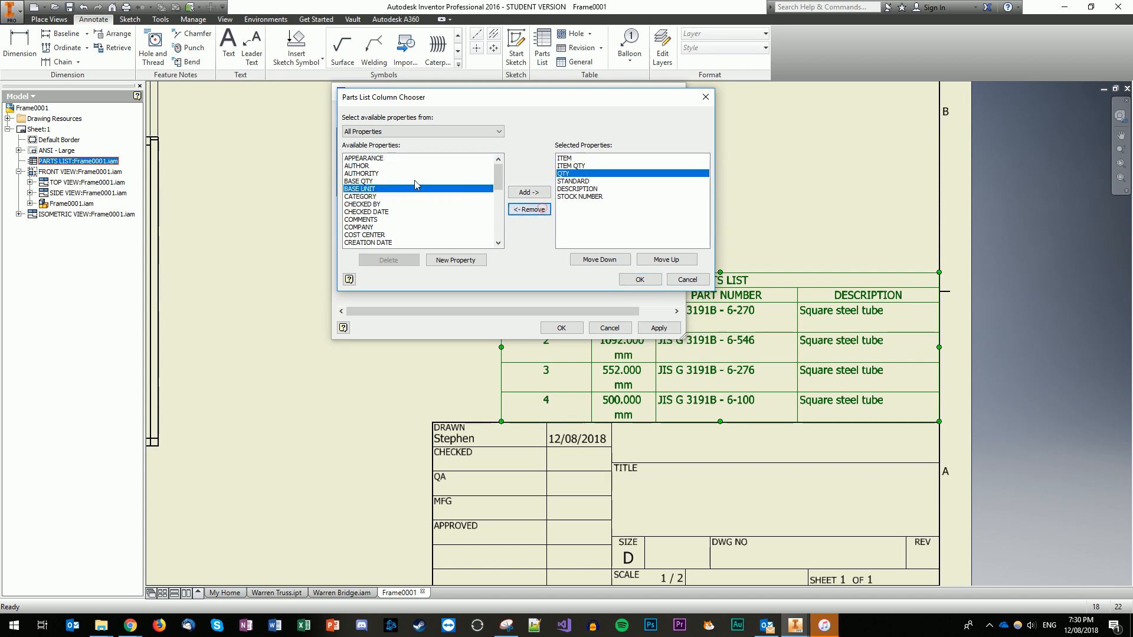
left_click(392, 181)
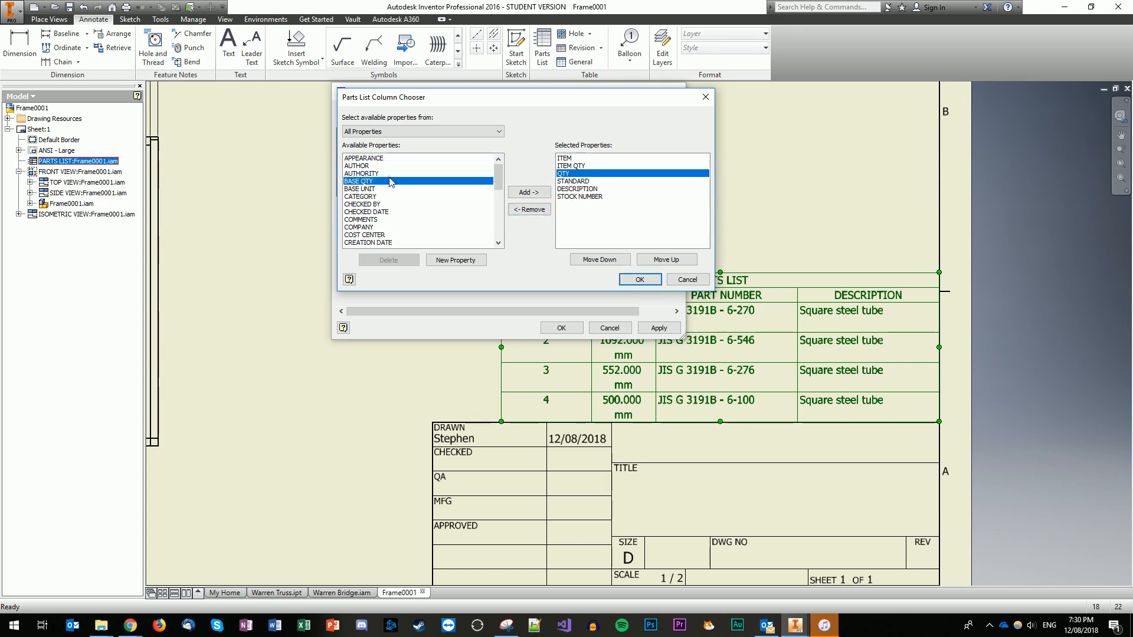
left_click(530, 192)
left_click(656, 261)
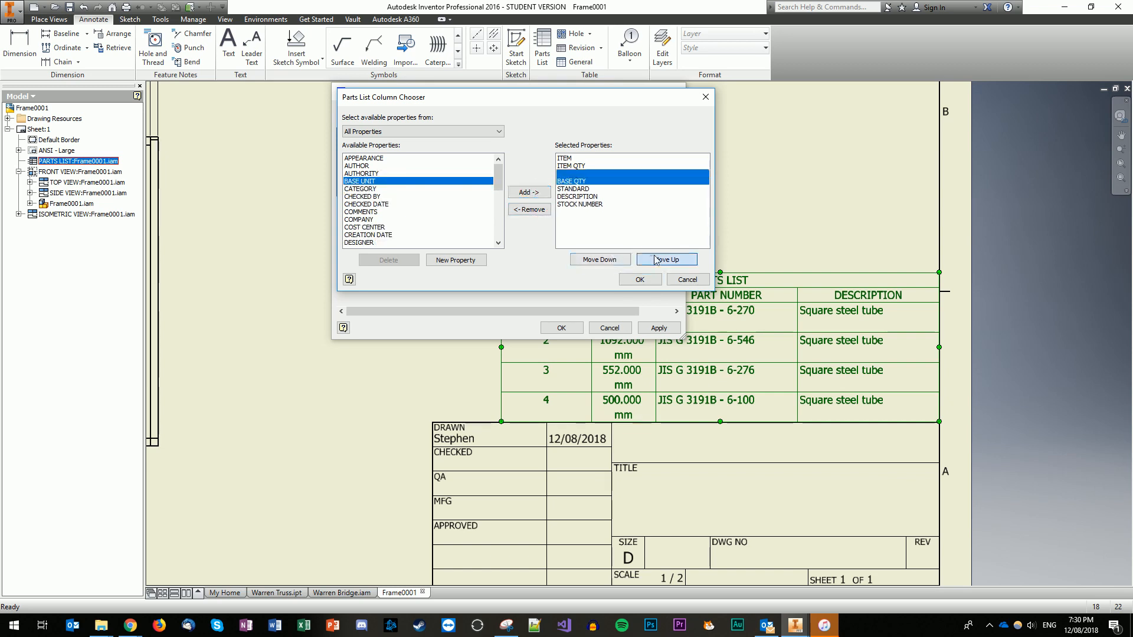
left_click(643, 279)
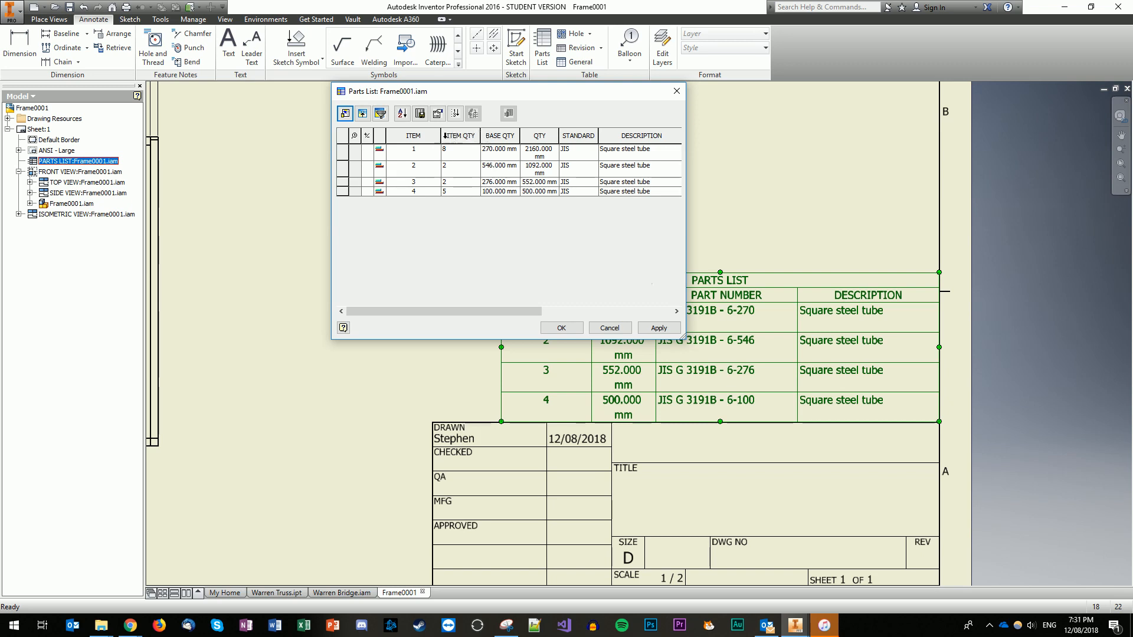
- Narrow the ITEM column until it closely fits its heading, checking the remaining columns through STOCK NUMBER
left_click_drag(442, 136, 415, 152)
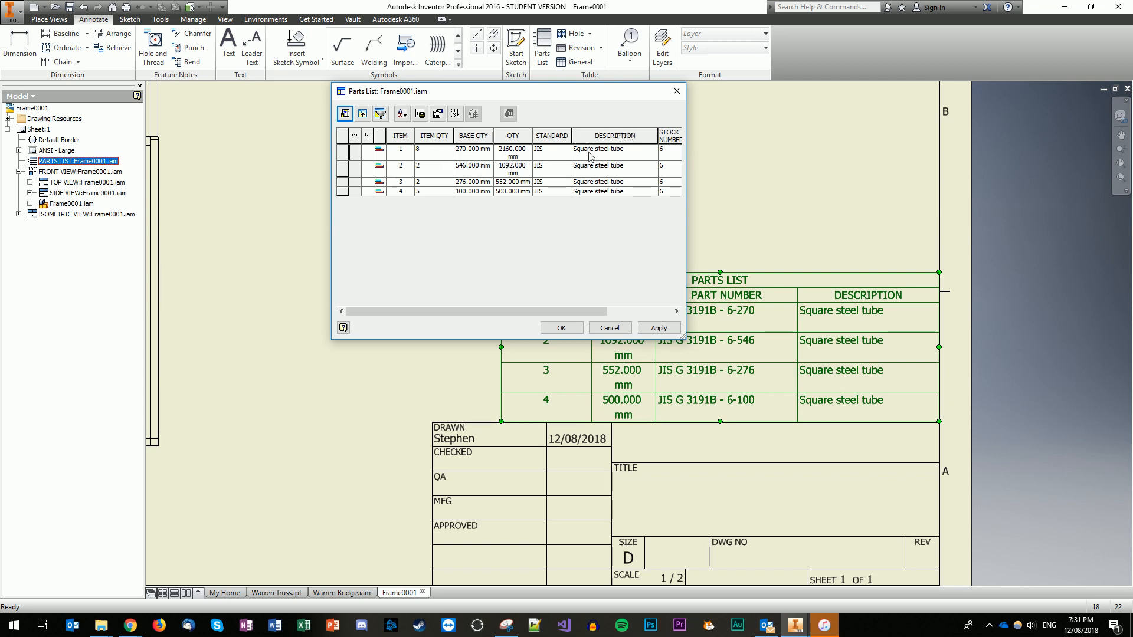
left_click_drag(603, 312, 661, 311)
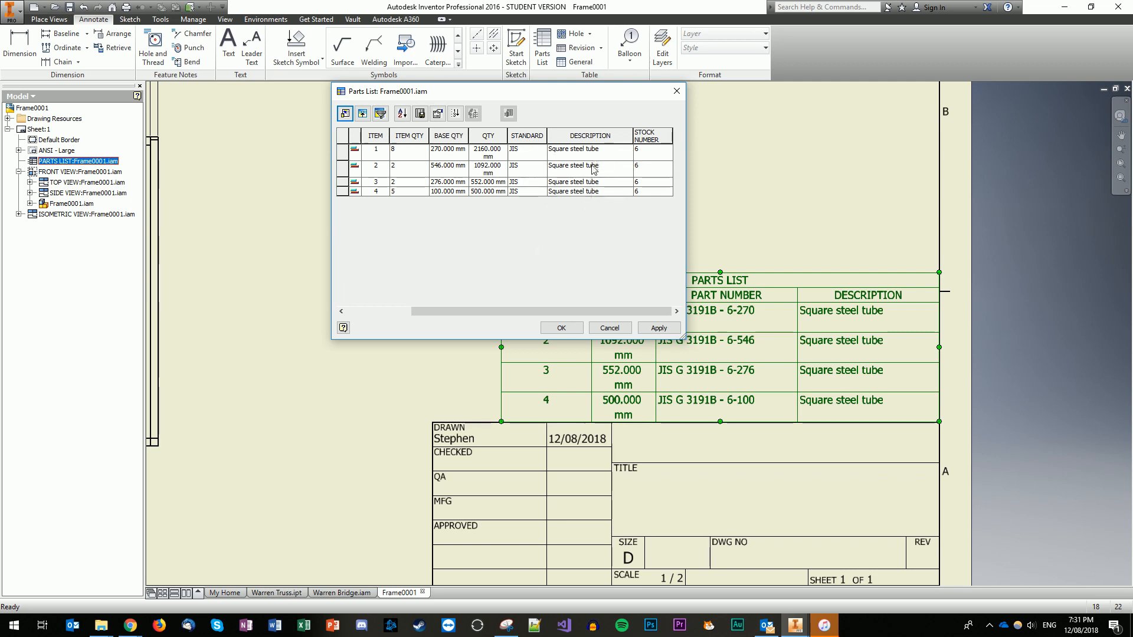
left_click_drag(518, 311, 468, 318)
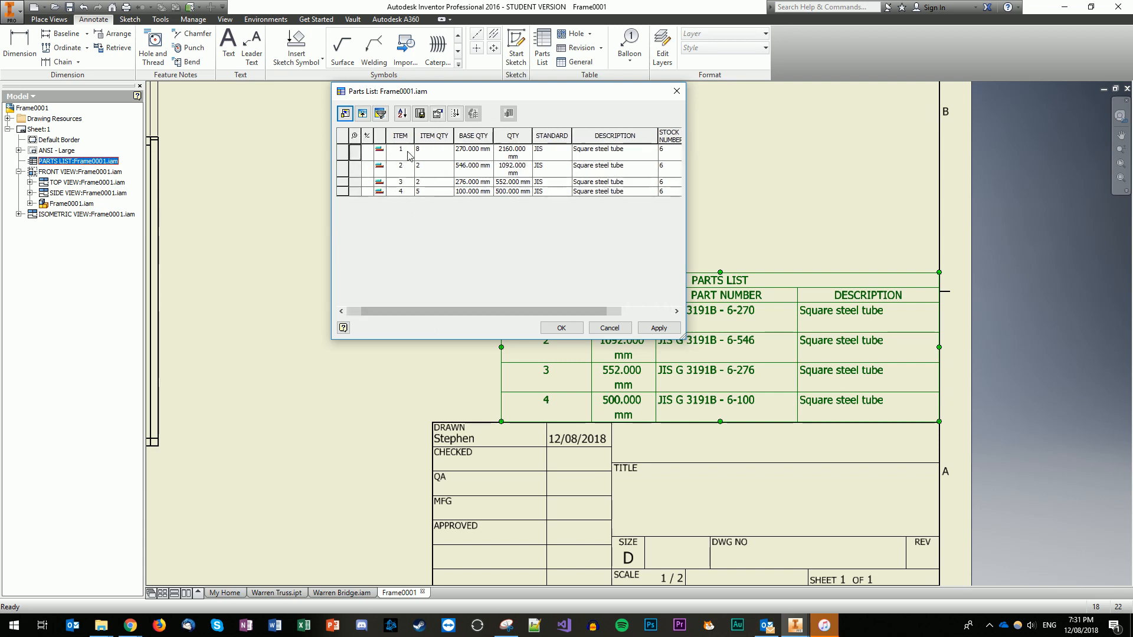
left_click_drag(413, 139, 406, 138)
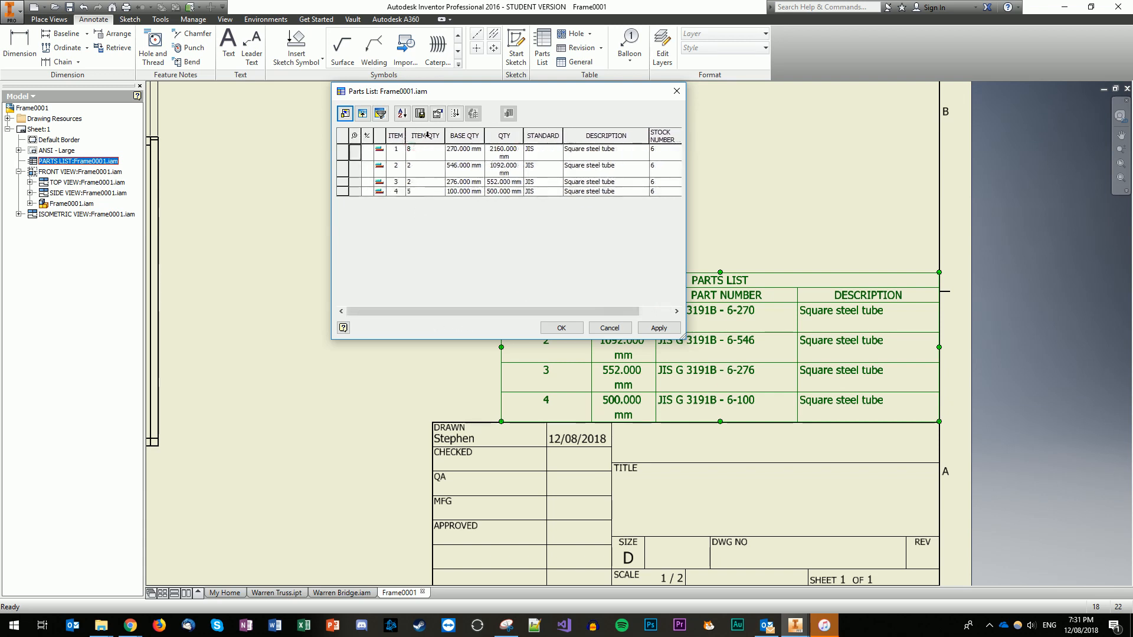
- Format the ITEM QTY column so that its values are centre-justified
left_click(427, 135)
right_click(435, 133)
left_click(522, 185)
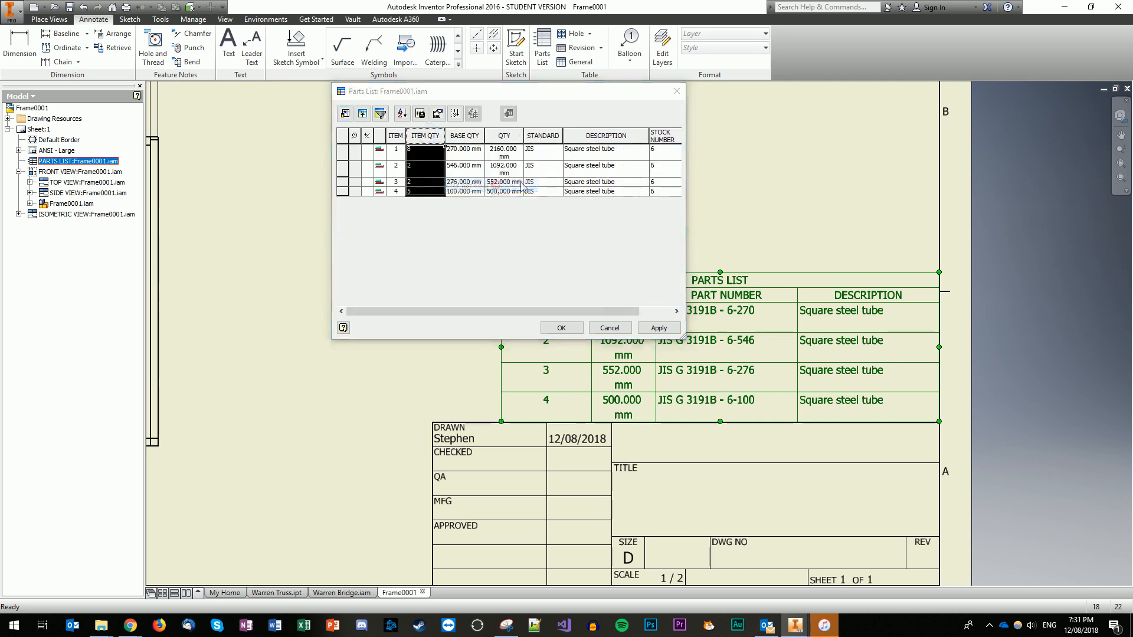
left_click(443, 266)
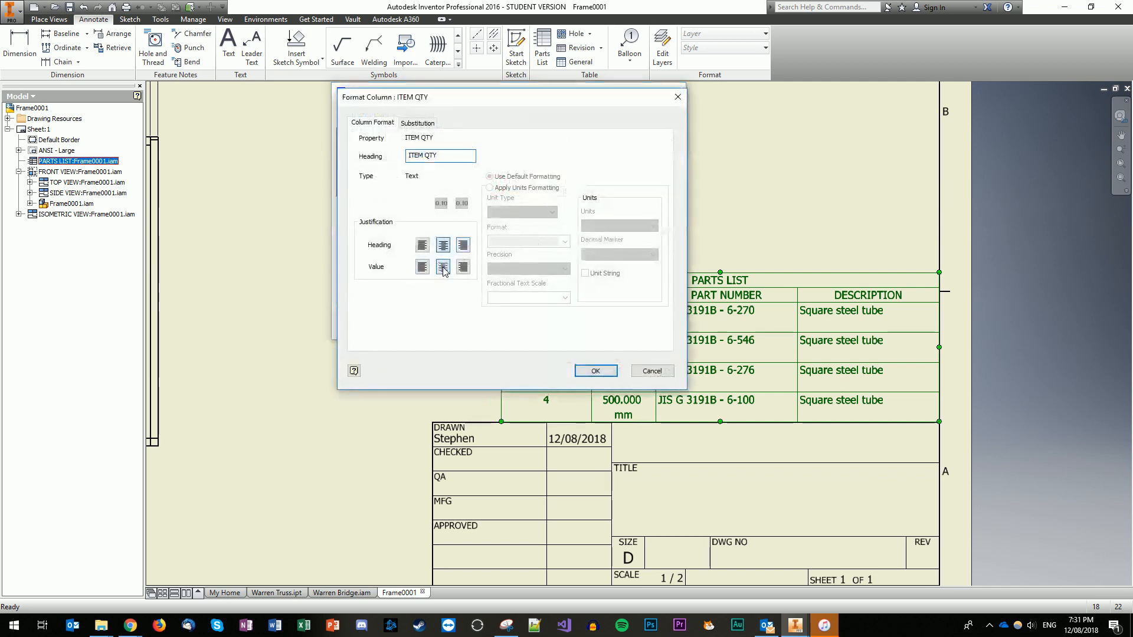
left_click(595, 371)
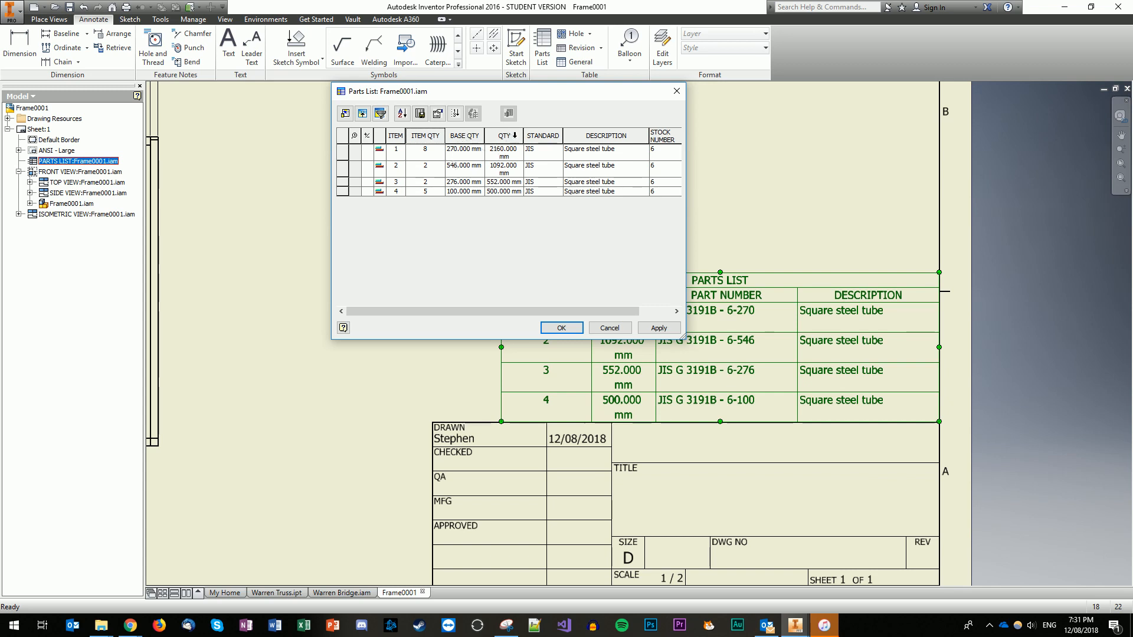
- Widen the QTY column so that each total length fits on a single line
left_click_drag(525, 132, 539, 137)
double_click(538, 137)
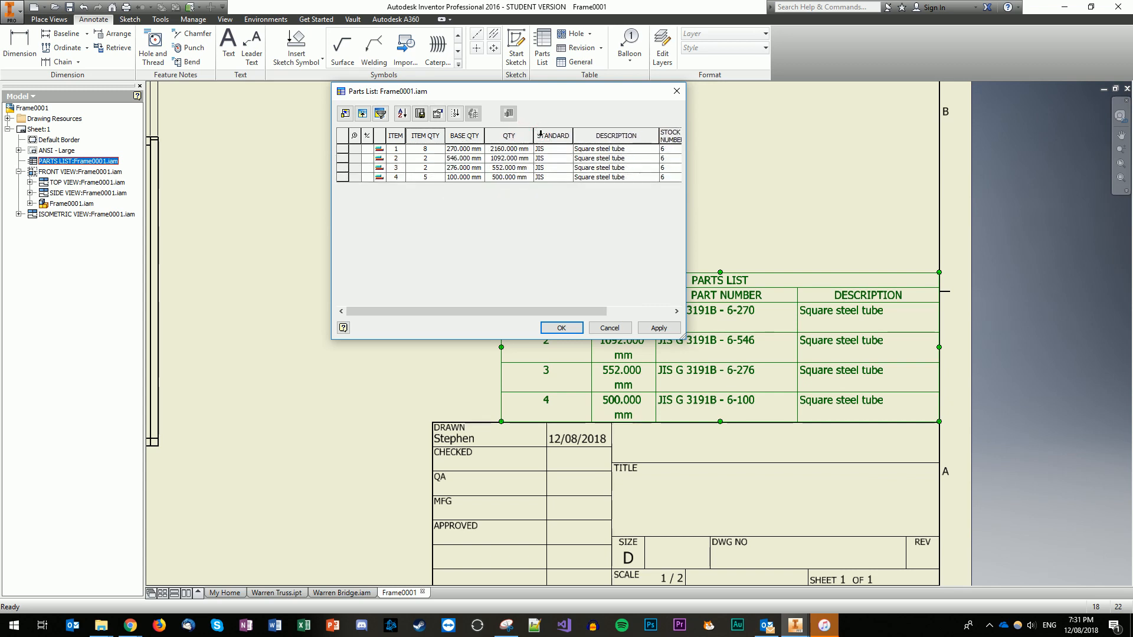
- Change the STANDARD column's heading to LIB, centre-justify its values and narrow the column to fit the heading
left_click_drag(534, 130, 542, 131)
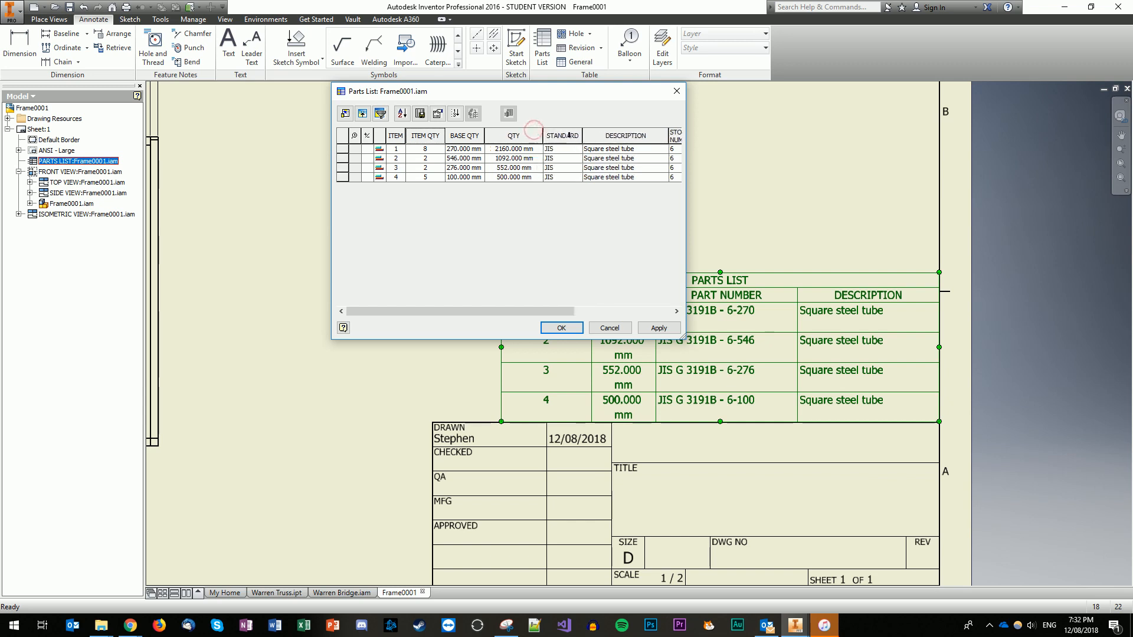
left_click(563, 136)
right_click(571, 138)
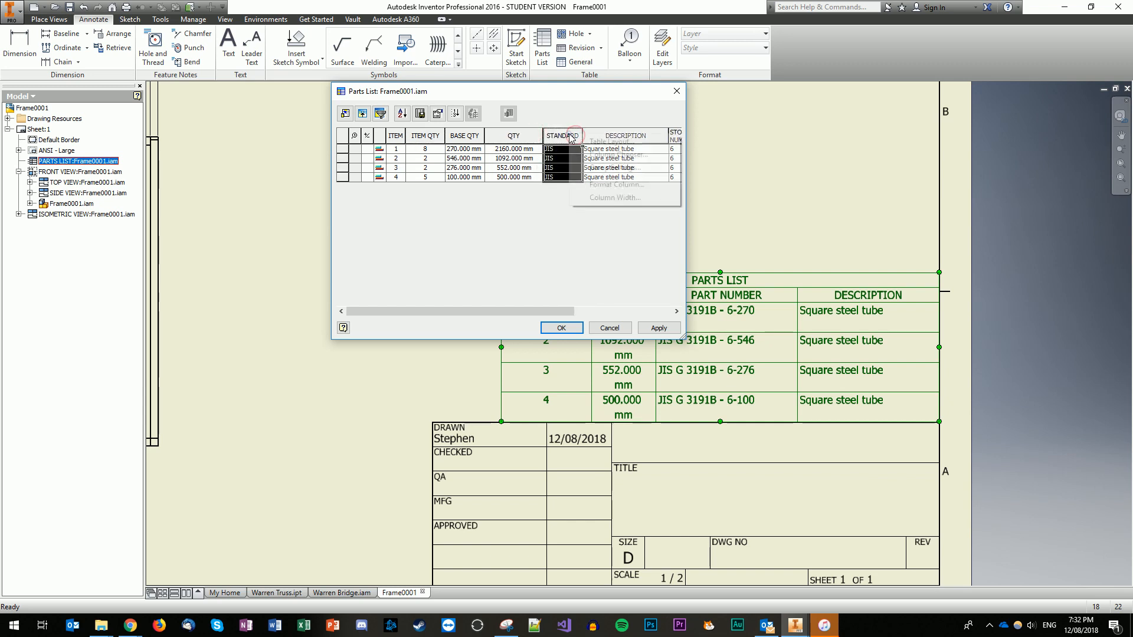
left_click(621, 185)
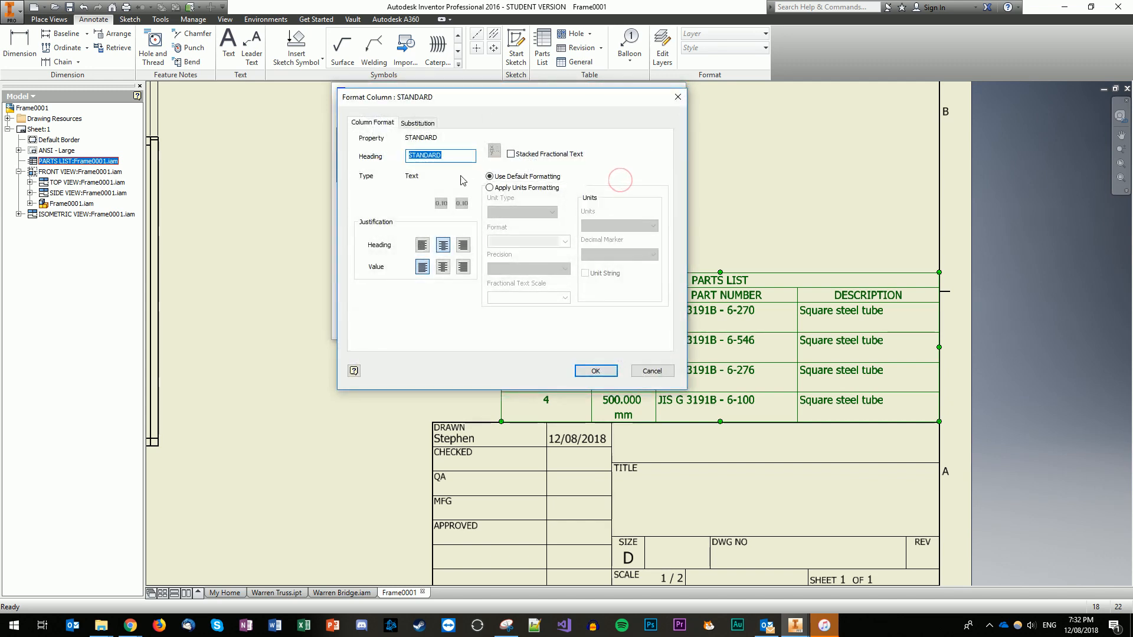
type("LIB")
left_click(608, 370)
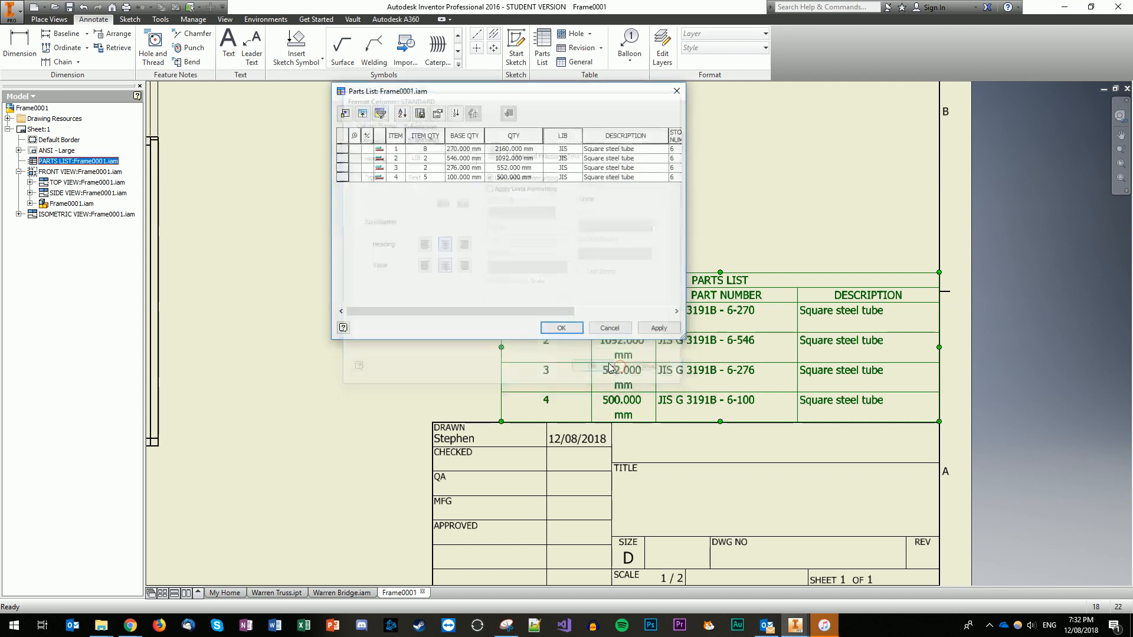
left_click_drag(583, 136, 559, 137)
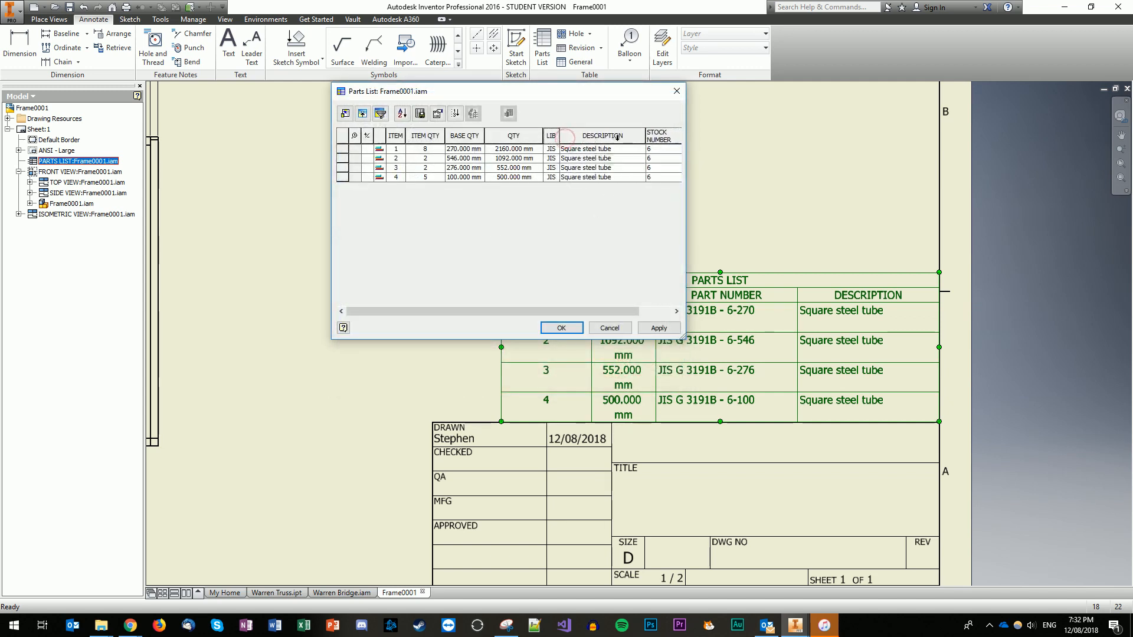
- Change the DESCRIPTION column's heading to TYPE, centre-justify its values and narrow the column to fit its text
left_click(618, 137)
right_click(608, 132)
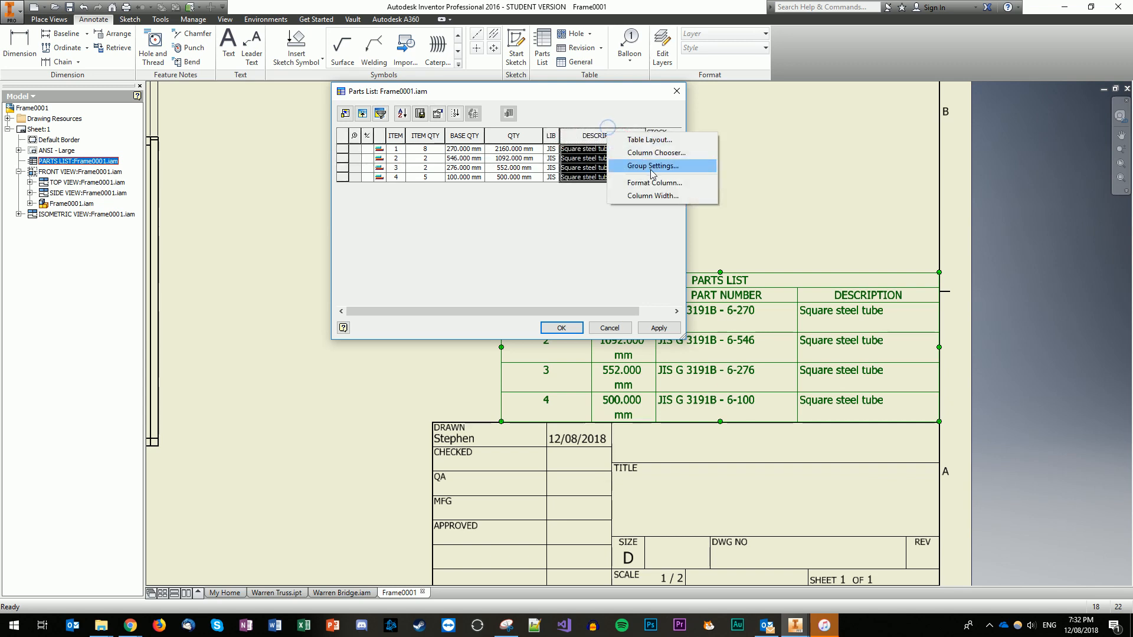
left_click(654, 182)
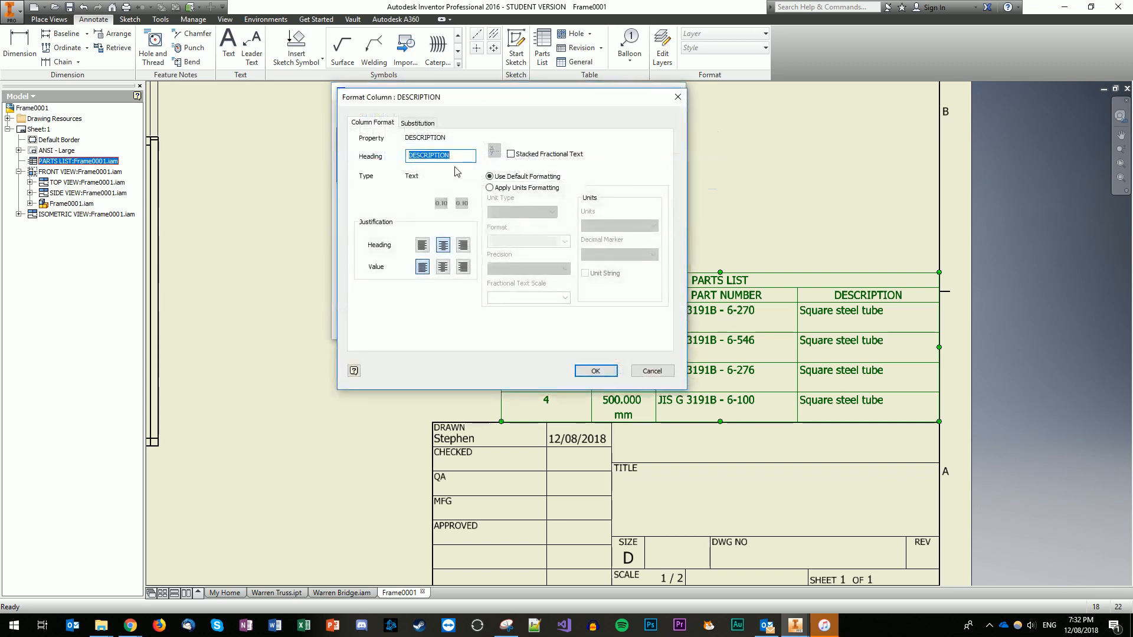
type("TYPE")
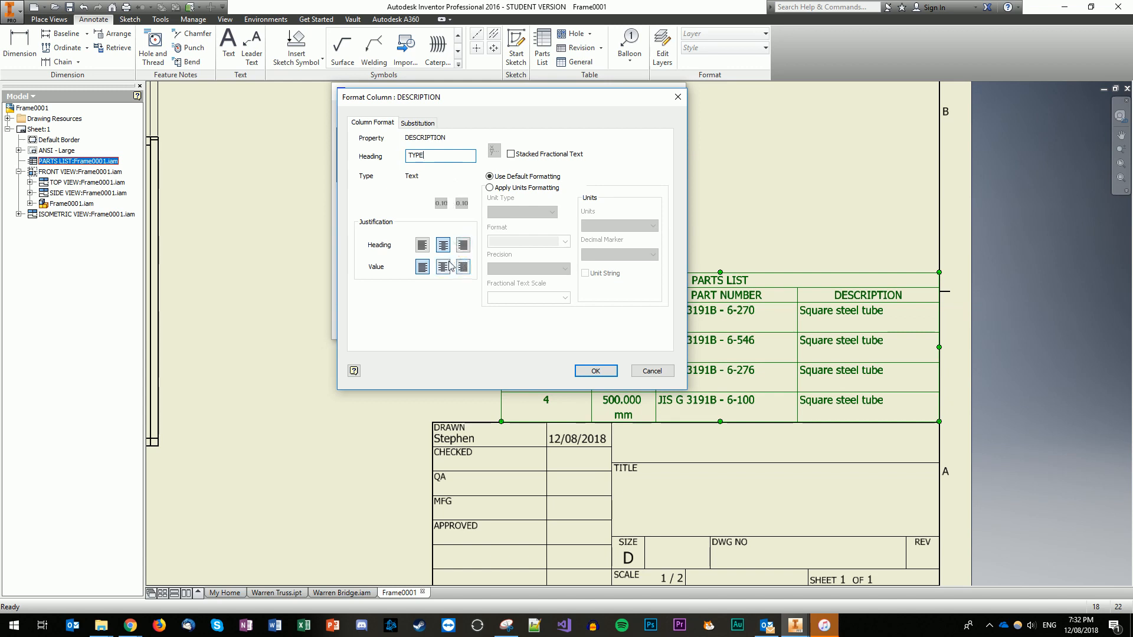
left_click(595, 370)
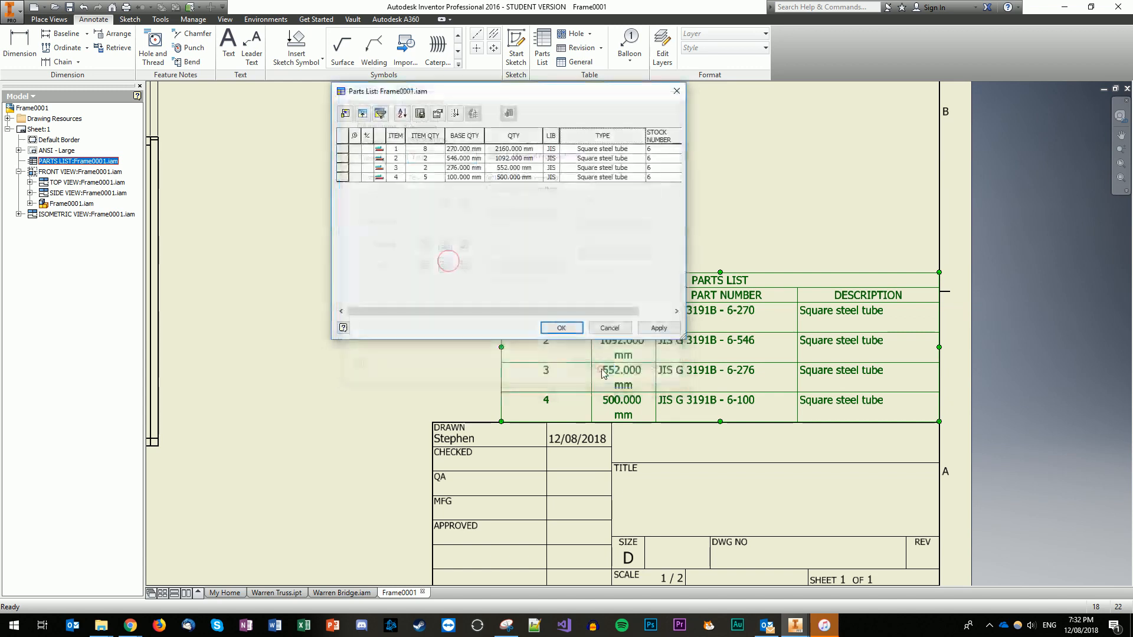
left_click_drag(645, 130, 624, 134)
- Change the STOCK NUMBER column's heading to DIM and centre-justify both its heading and values
right_click(635, 136)
left_click(693, 186)
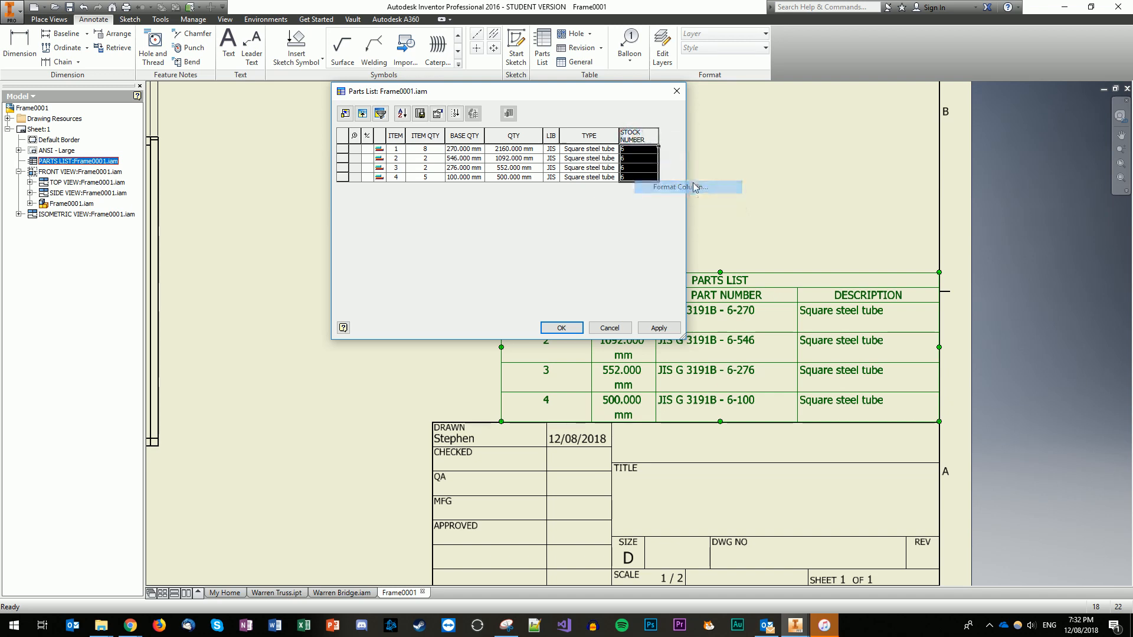
type("DIM")
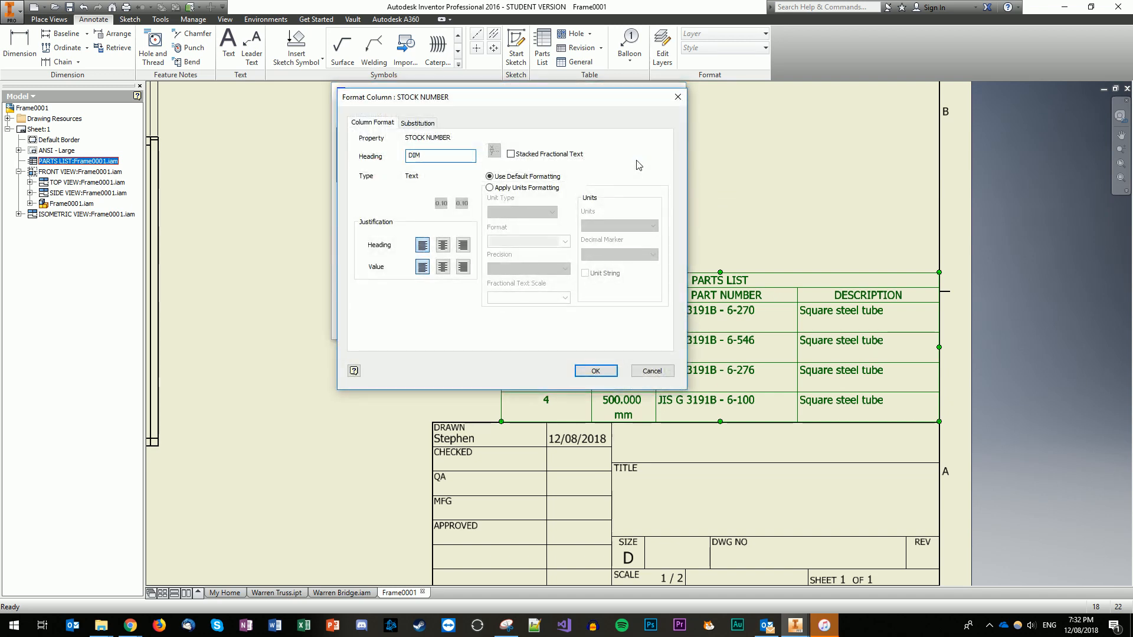
left_click(443, 244)
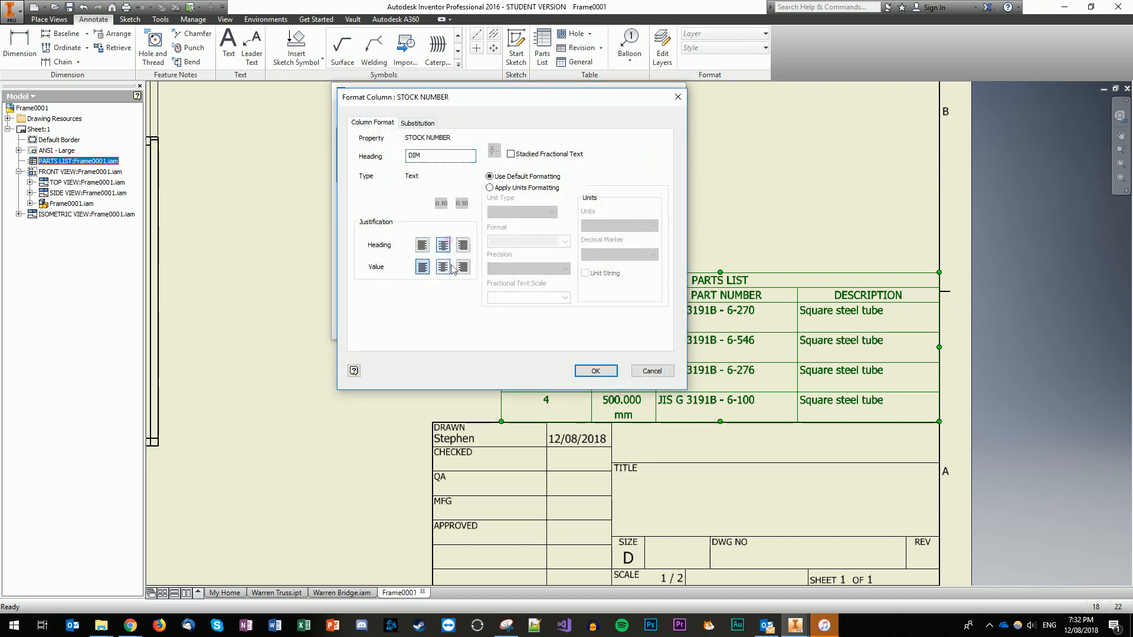
left_click(443, 267)
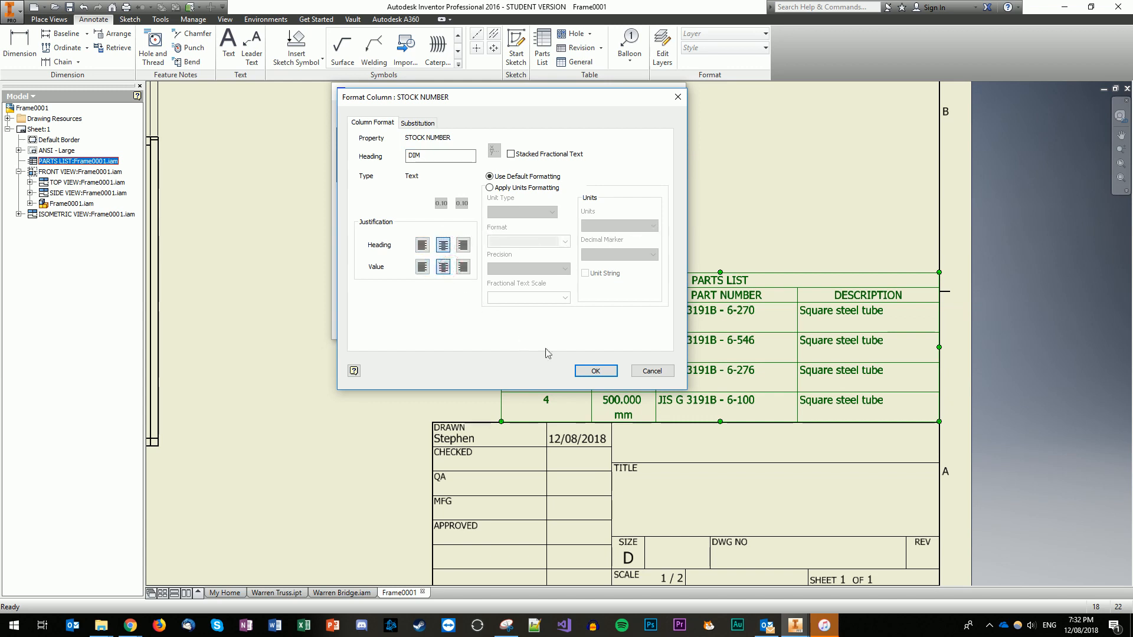
left_click(596, 371)
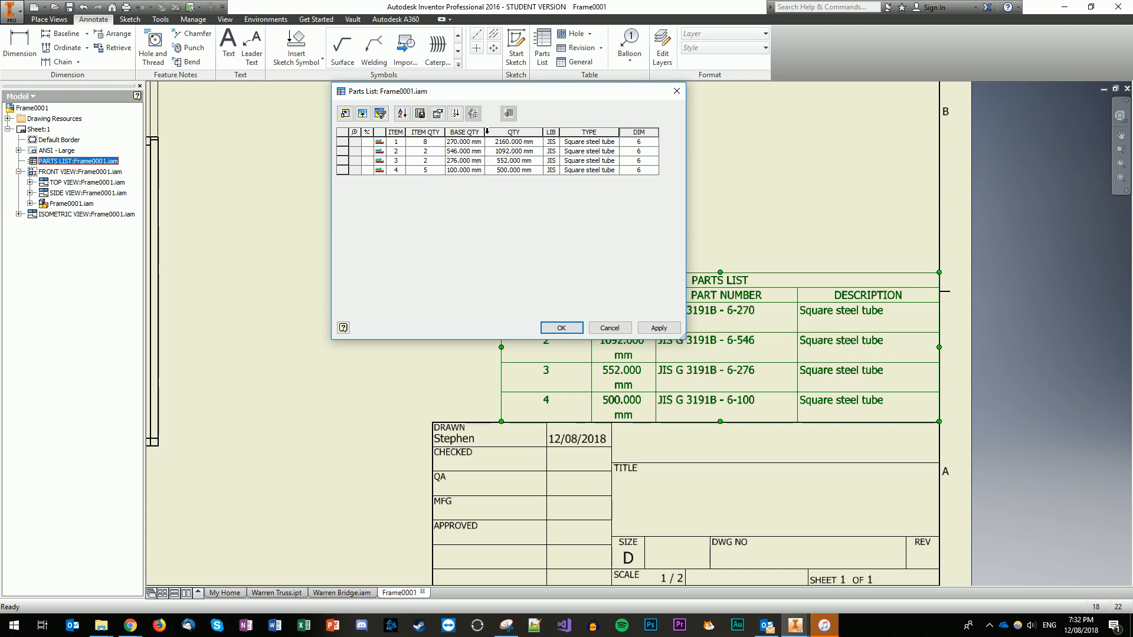
- Widen the BASE QTY column slightly and change the QTY column's heading to TOTAL QTY
left_click_drag(485, 131, 497, 134)
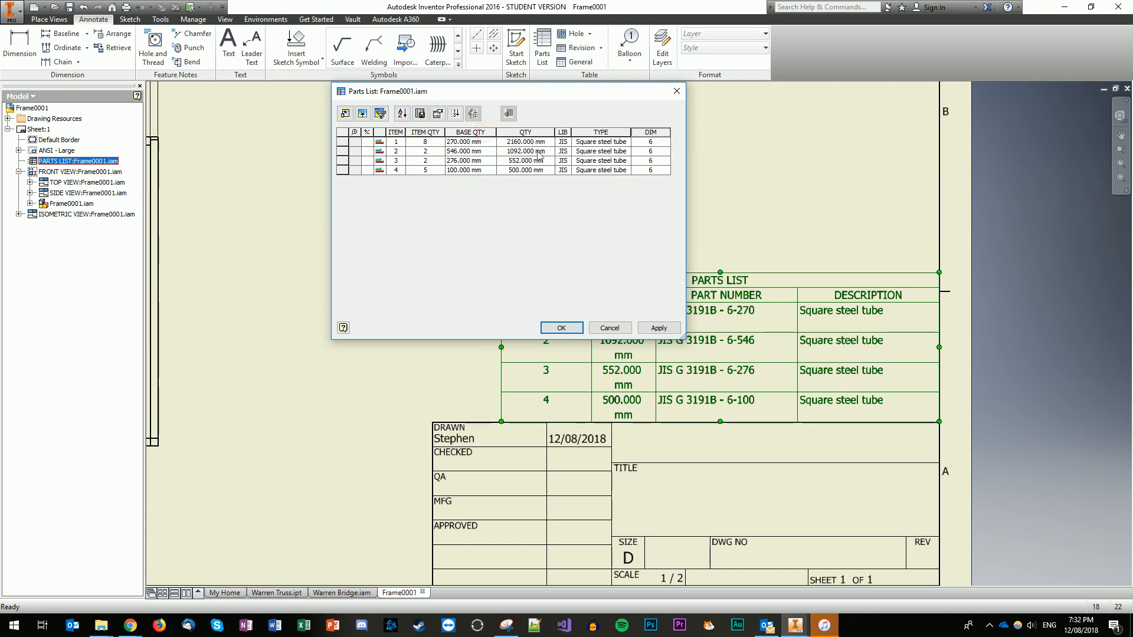
left_click(528, 131)
right_click(529, 132)
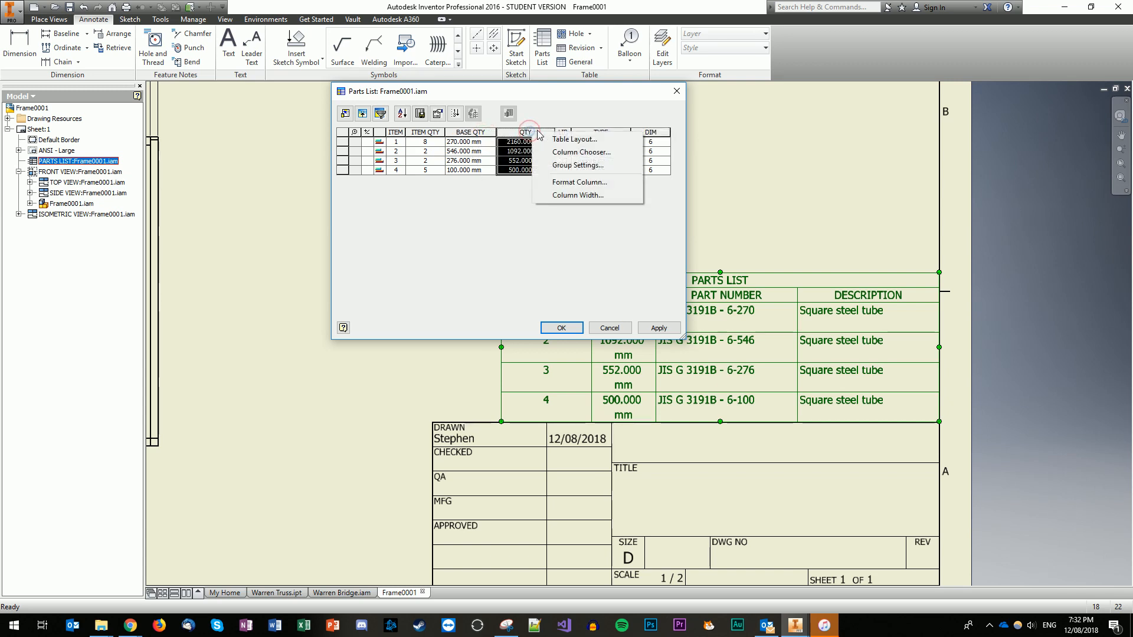
left_click(581, 185)
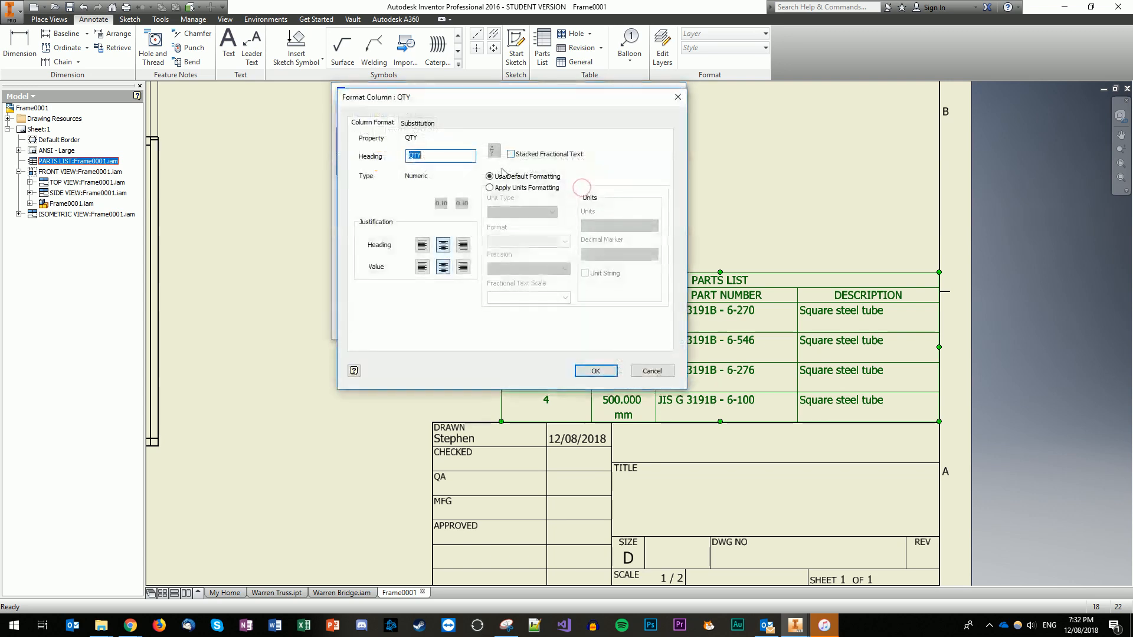
type("TOTAL")
left_click(596, 370)
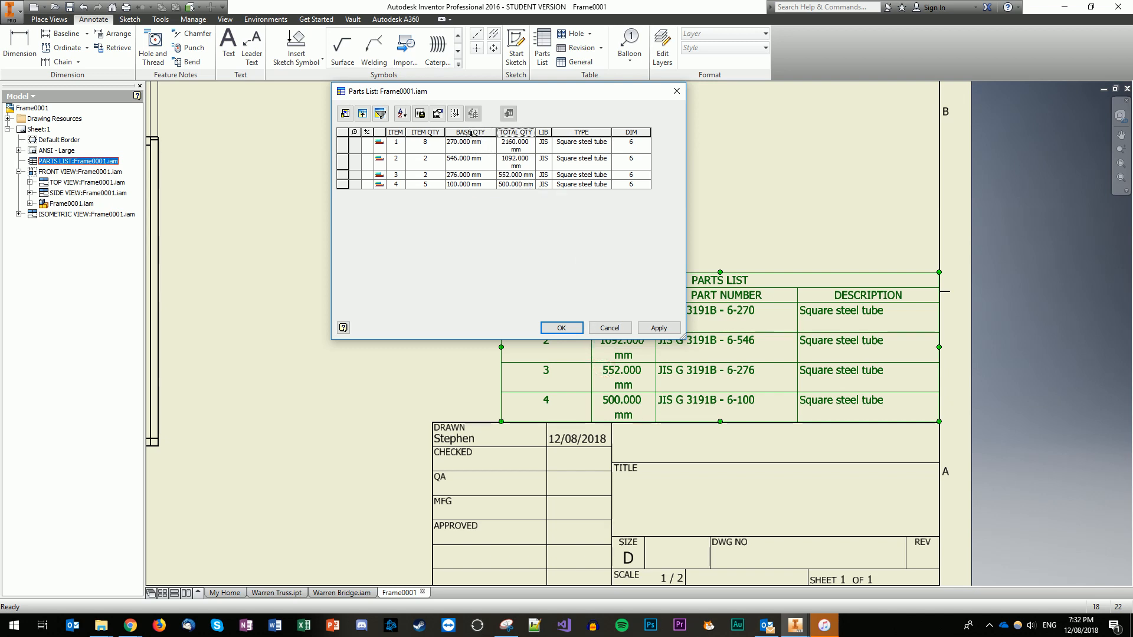
- Widen the TOTAL QTY and LIB columns, narrow the DIM column, and apply the parts list changes to the drawing
left_click_drag(533, 132, 576, 131)
left_click(555, 131)
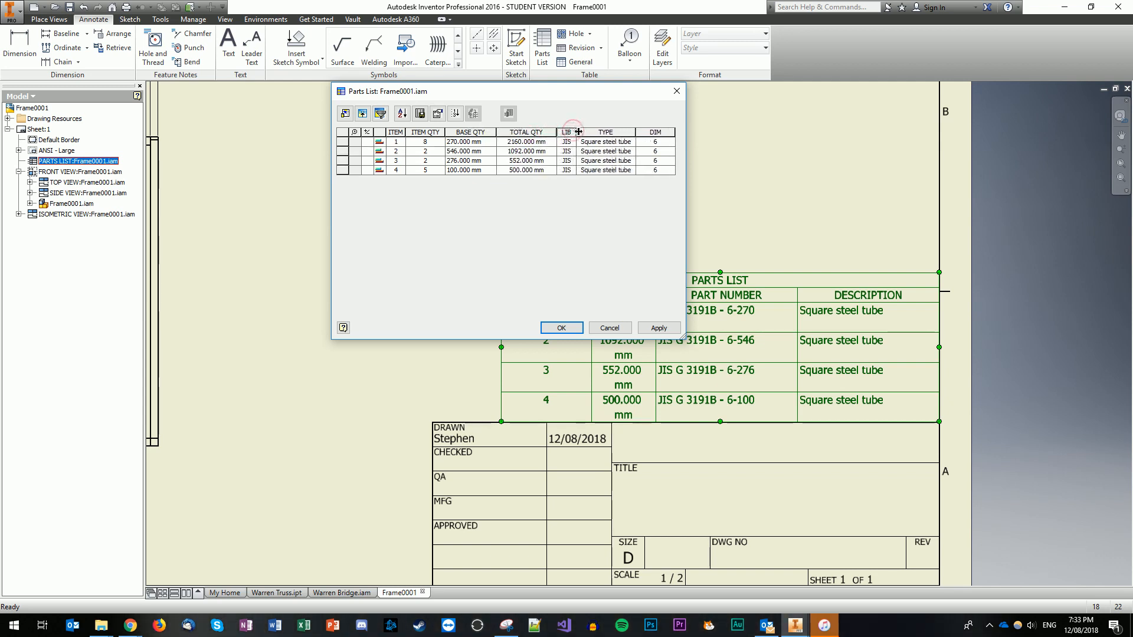
left_click_drag(673, 130, 662, 129)
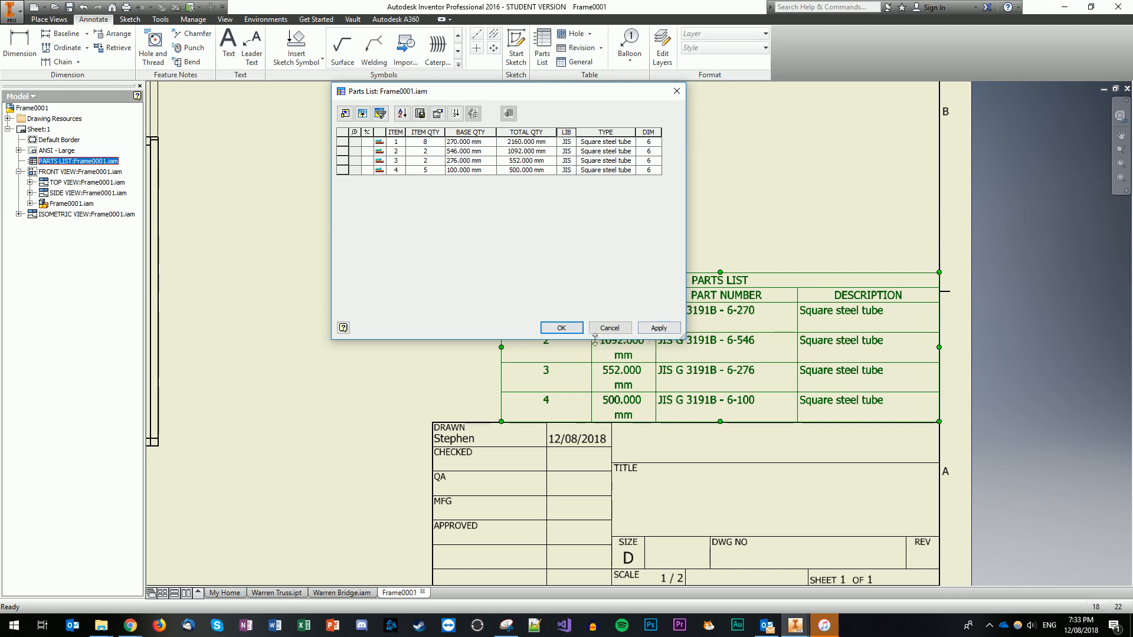
left_click(652, 328)
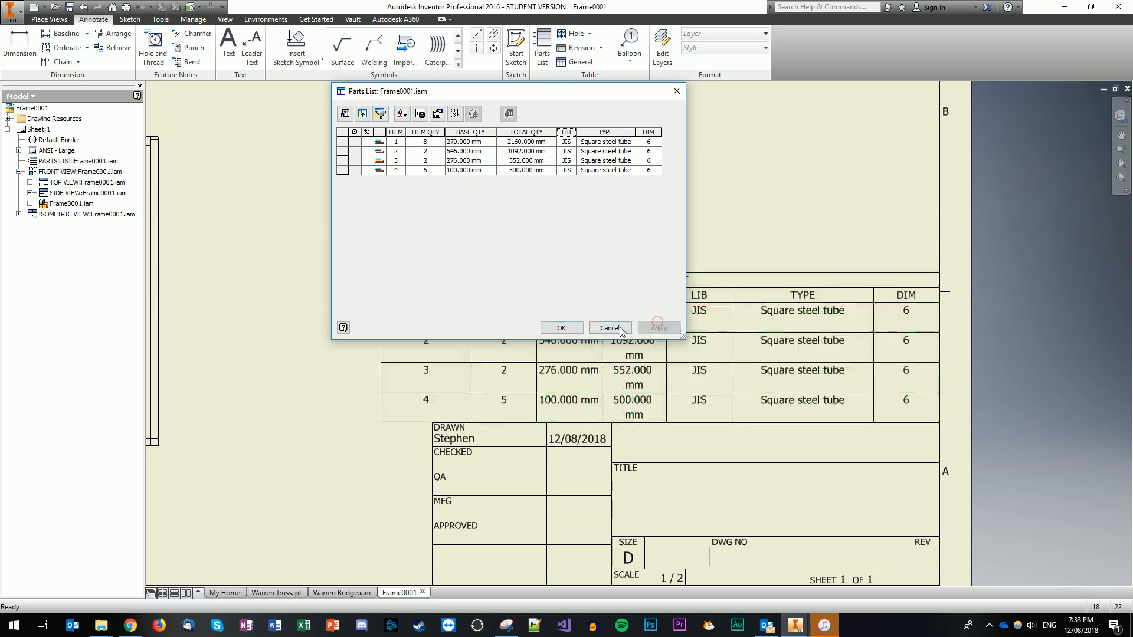
left_click(562, 329)
left_click(564, 318)
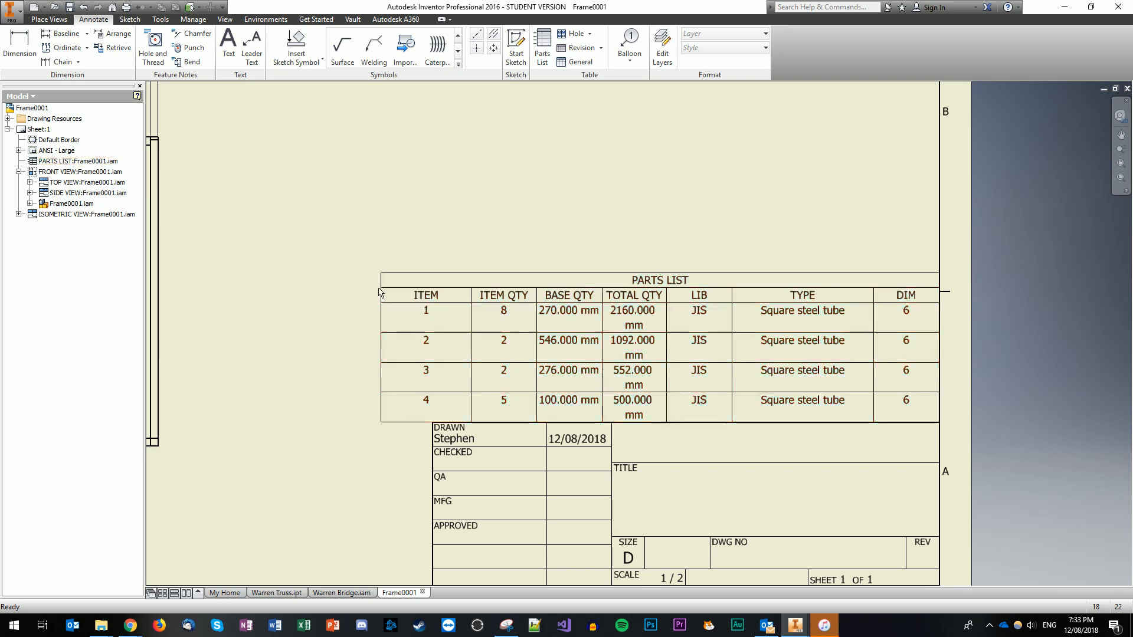
- Resize the parts list on the sheet, widening its BASE QTY and TOTAL QTY columns so that each length fits on one line
left_click_drag(381, 273, 435, 270)
left_click(544, 203)
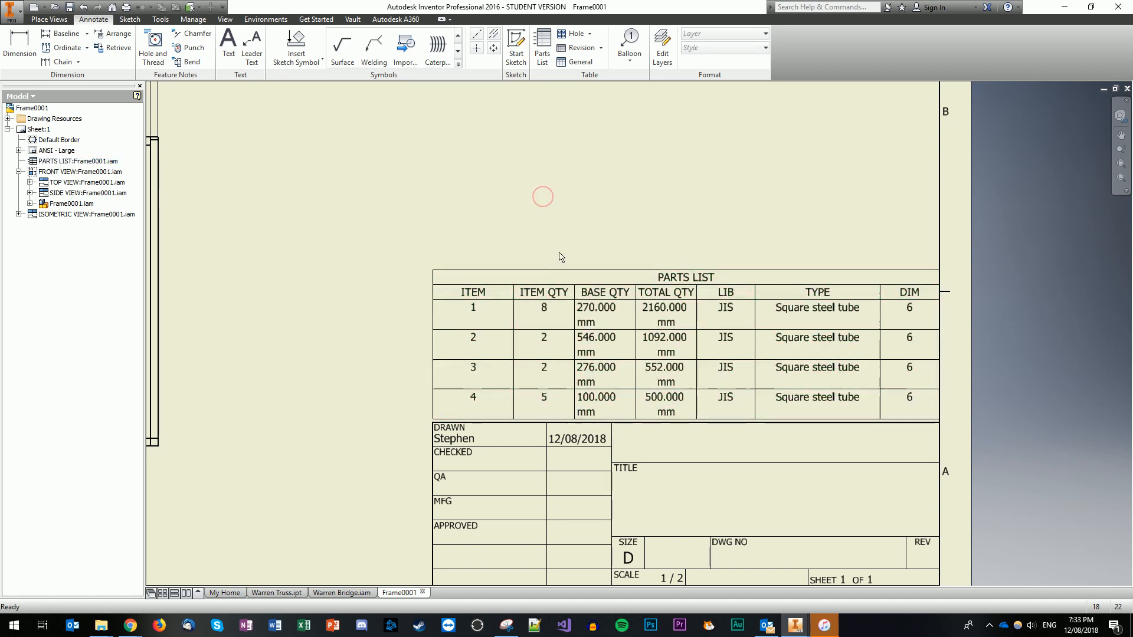
left_click(511, 291)
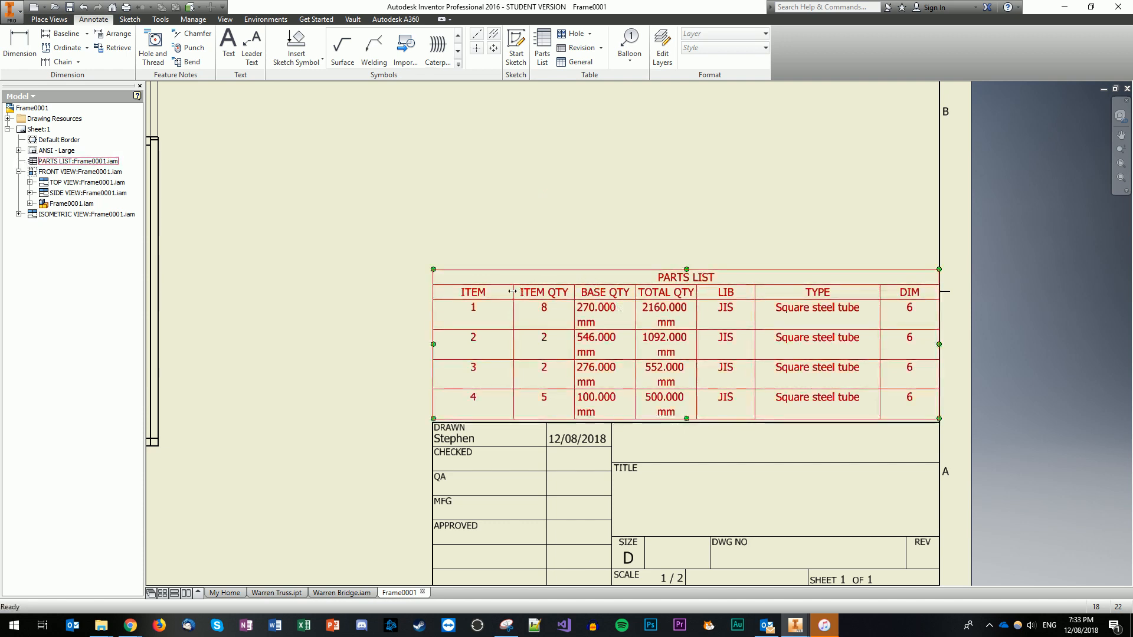
left_click_drag(512, 291, 482, 298)
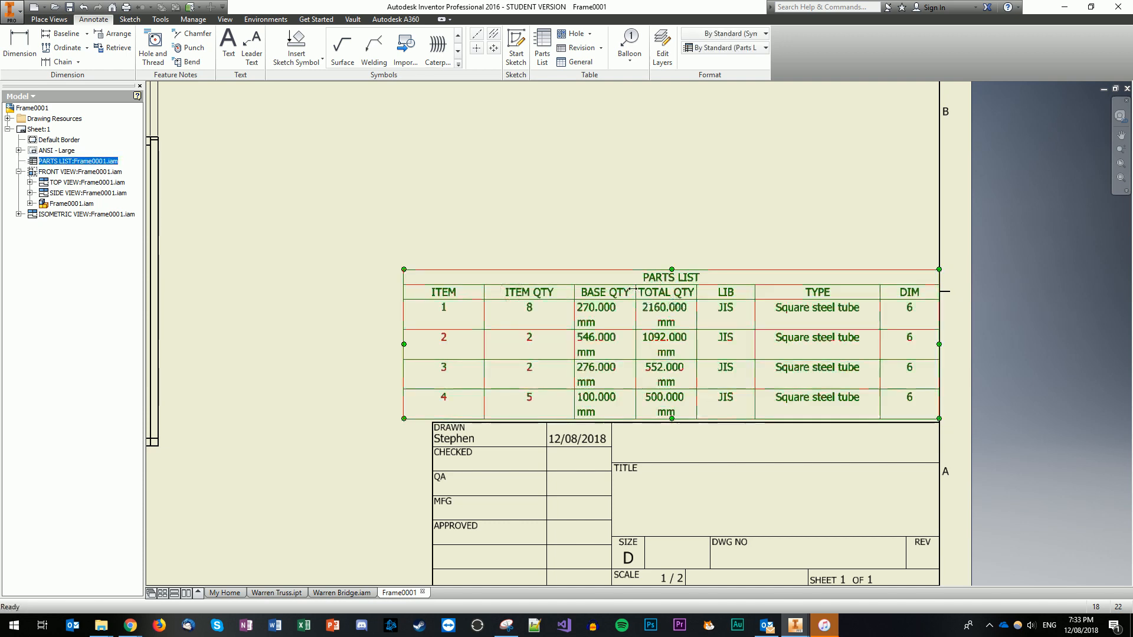
left_click_drag(637, 294, 496, 296)
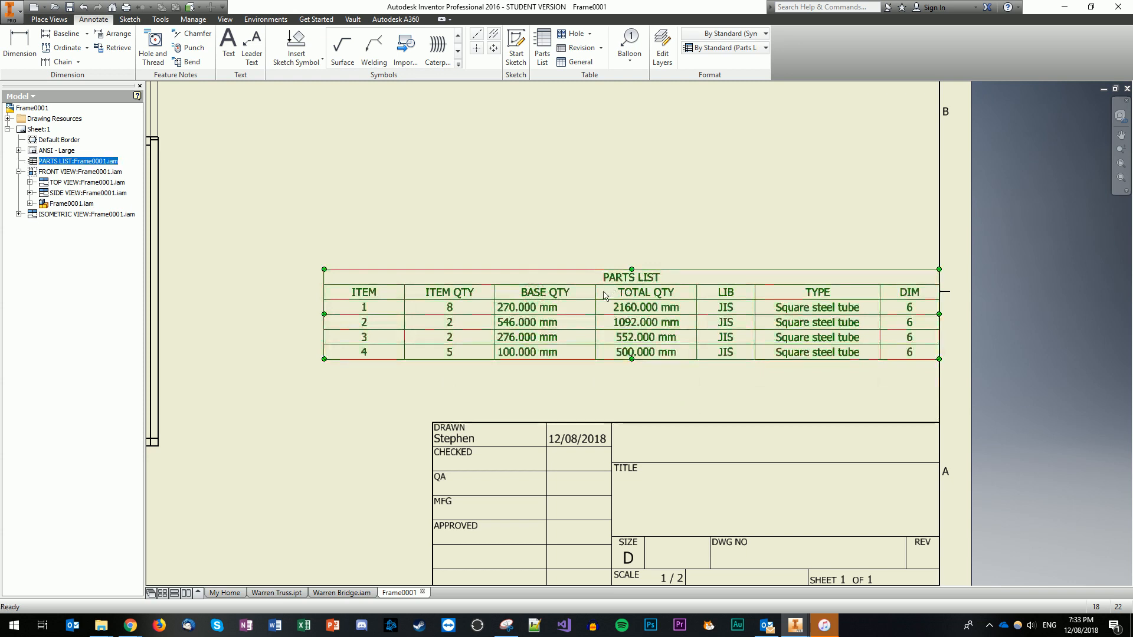
left_click(570, 277)
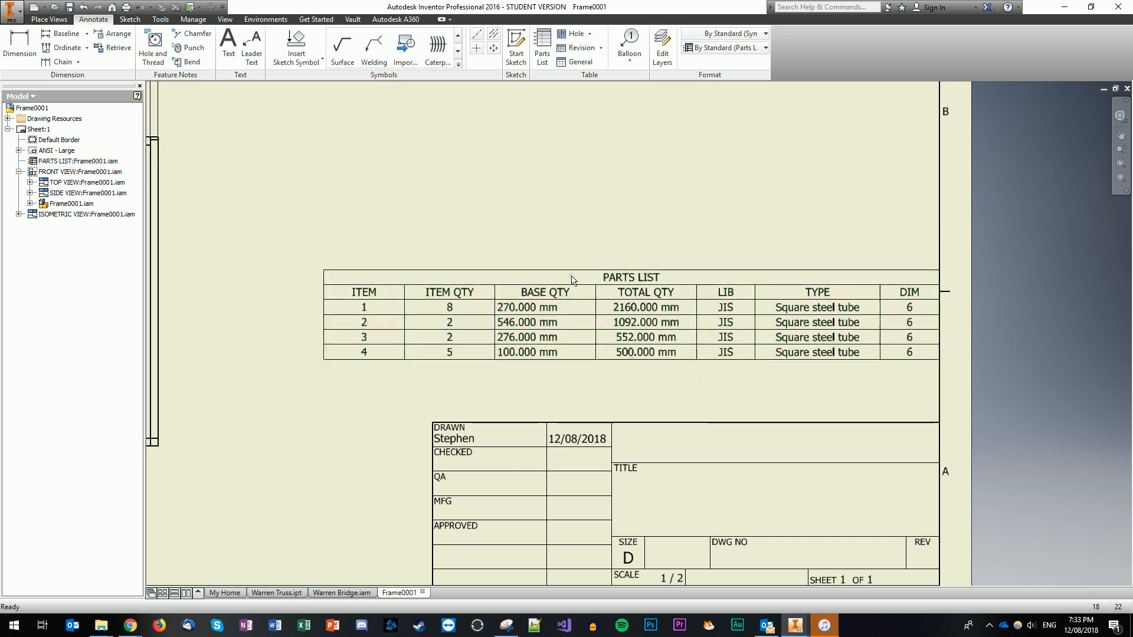
- Reopen the parts list for editing, centre-justify the BASE QTY column's values and accept the change
left_click(564, 269)
double_click(565, 269)
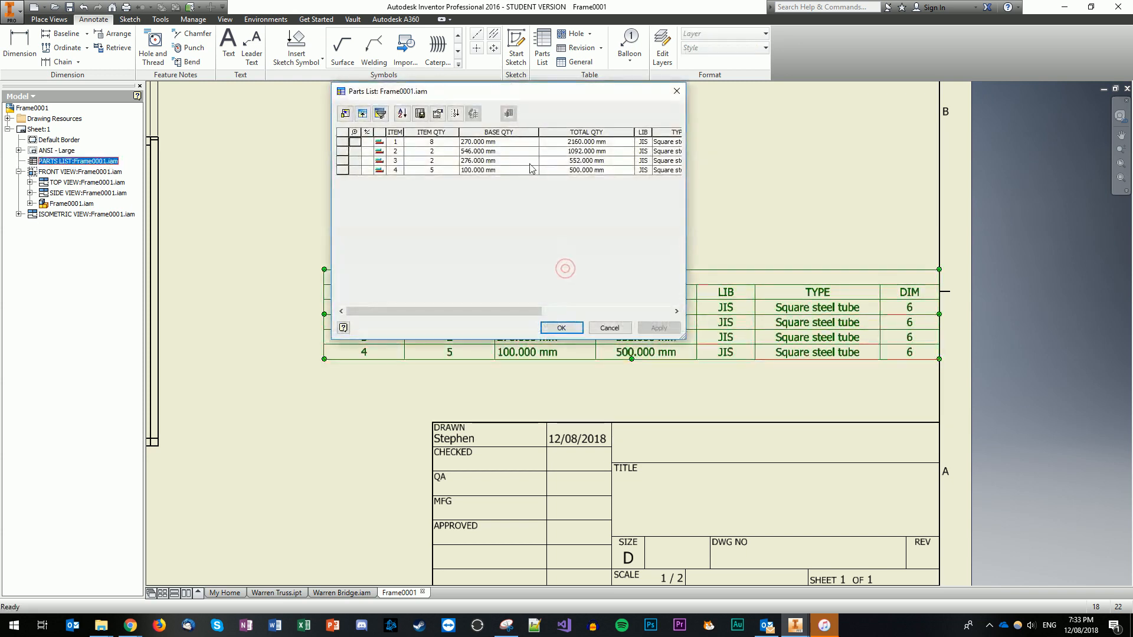
left_click(513, 132)
right_click(516, 135)
left_click(563, 187)
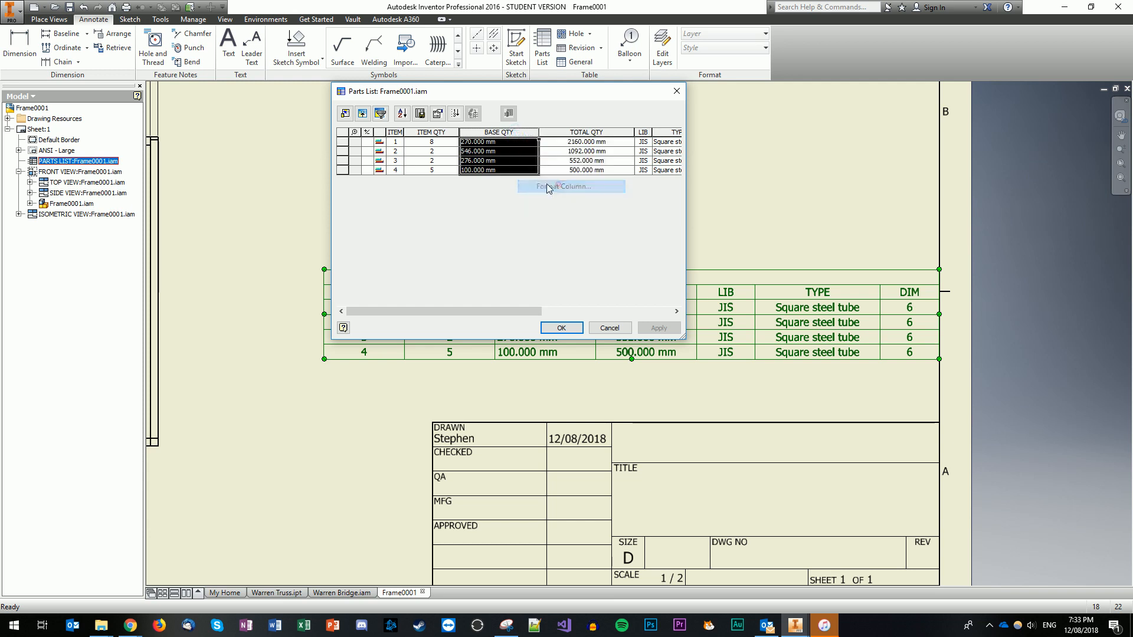
left_click(448, 267)
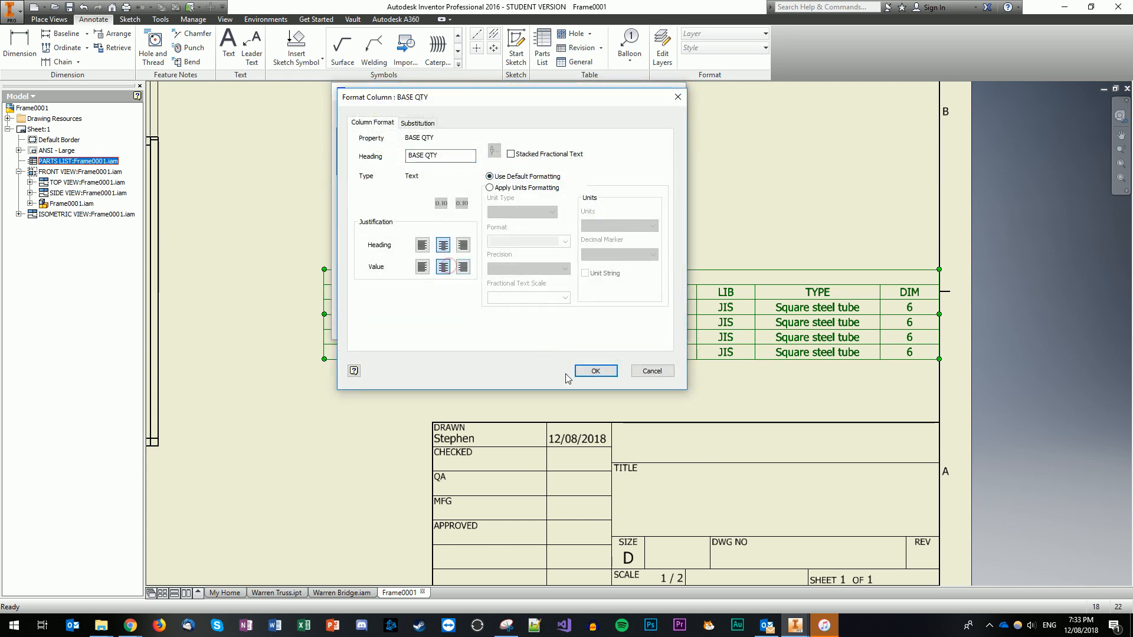
left_click(594, 371)
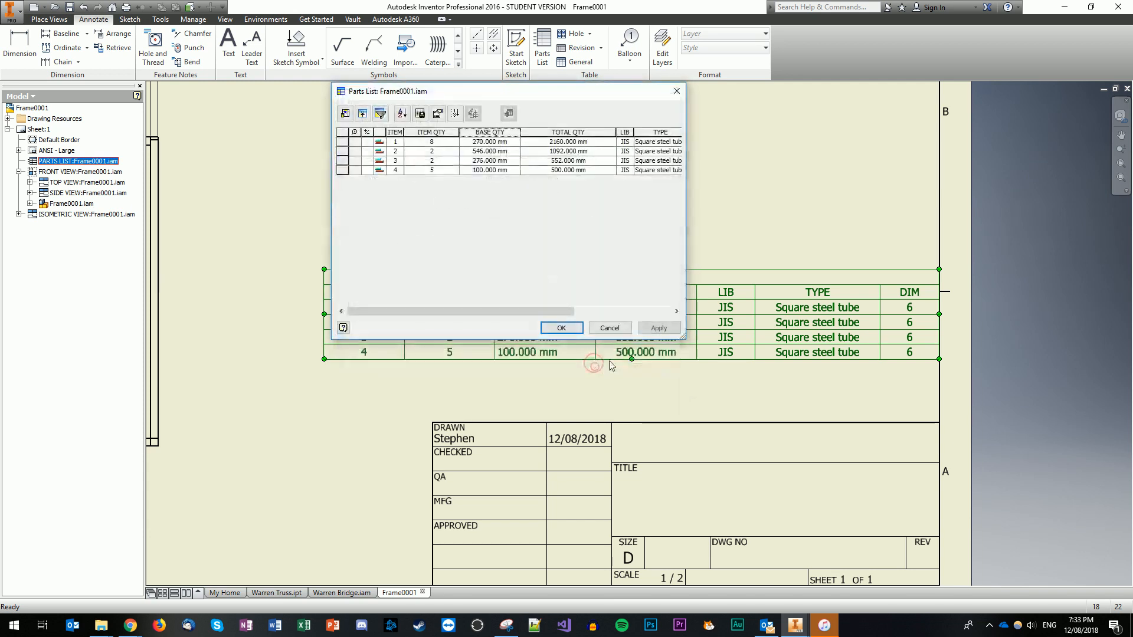
left_click(560, 330)
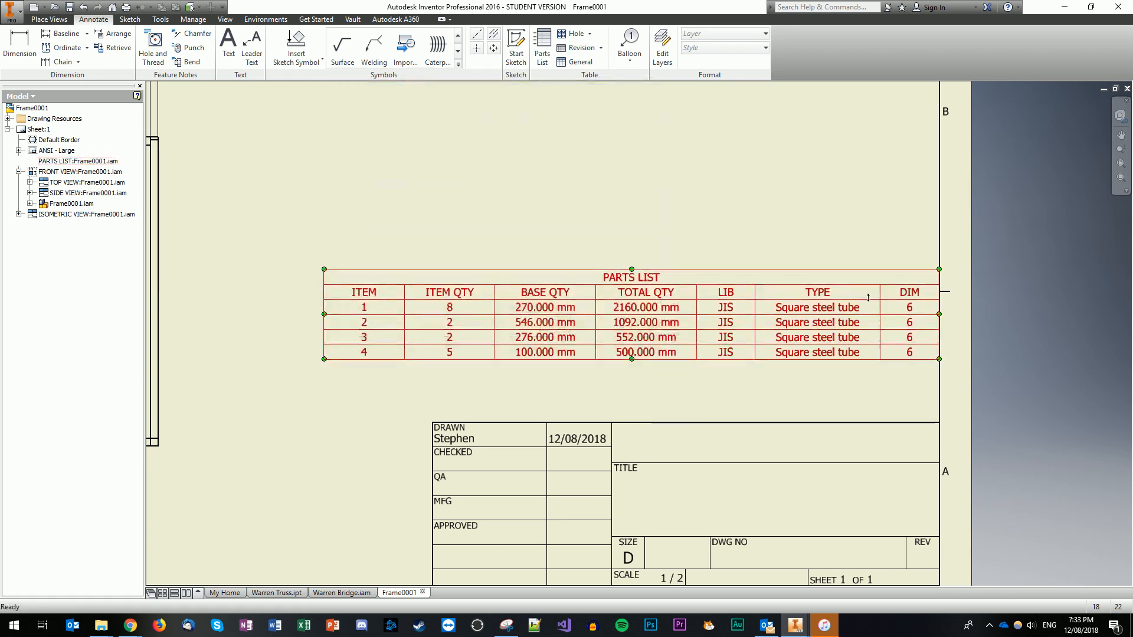
- Narrow the parts list's DIM, TYPE and LIB columns on the sheet so they fit closely around their values
left_click_drag(868, 298, 879, 292)
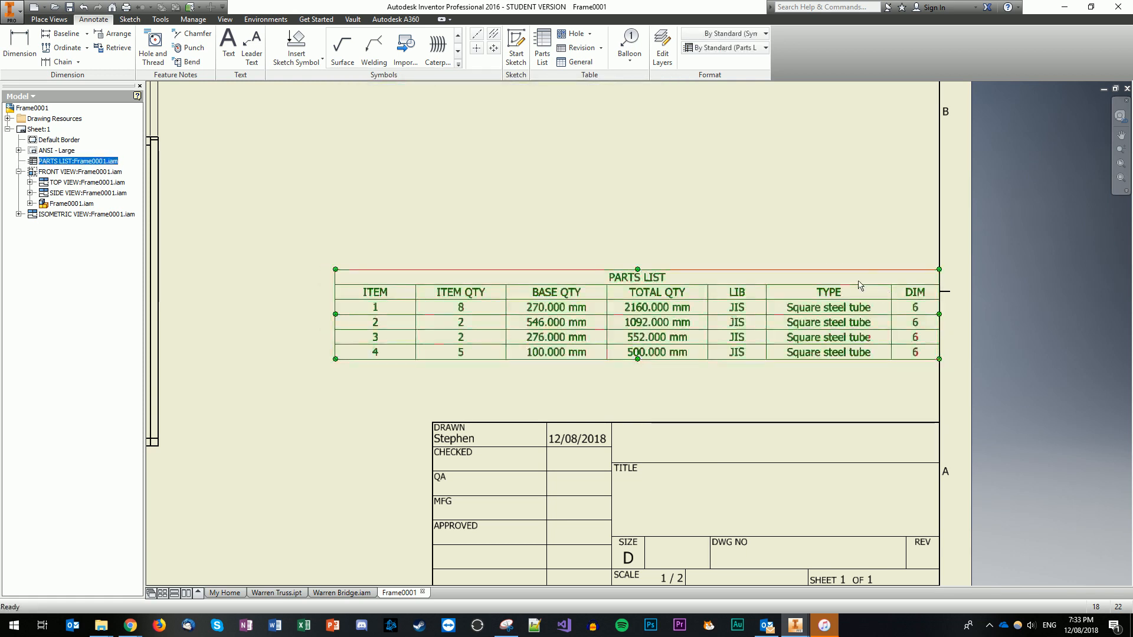
double_click(893, 293)
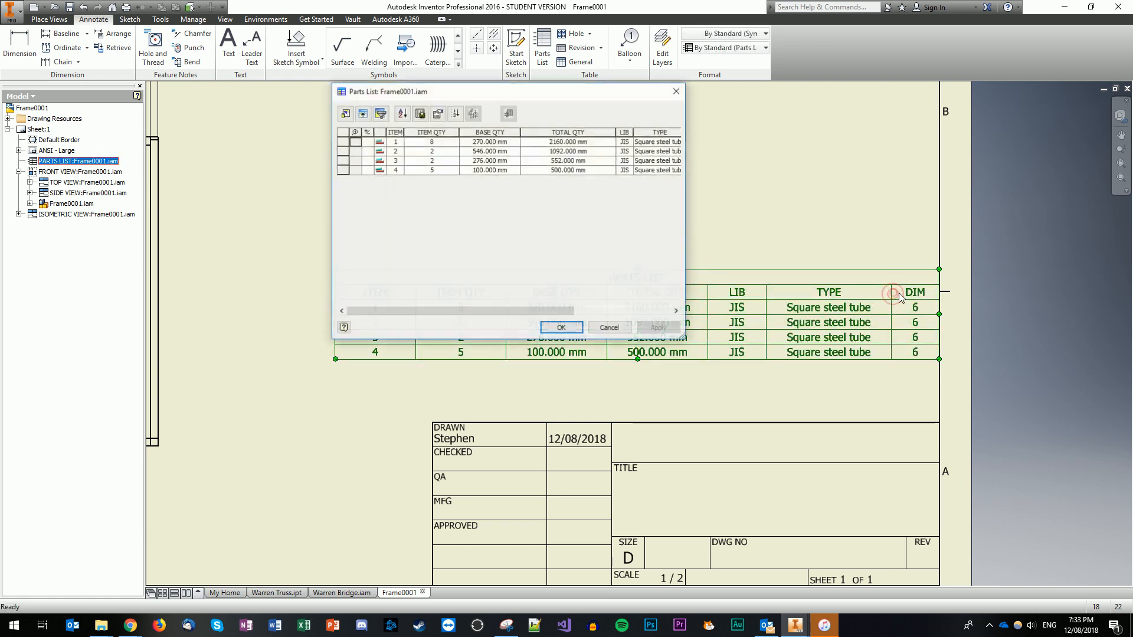
key("Return")
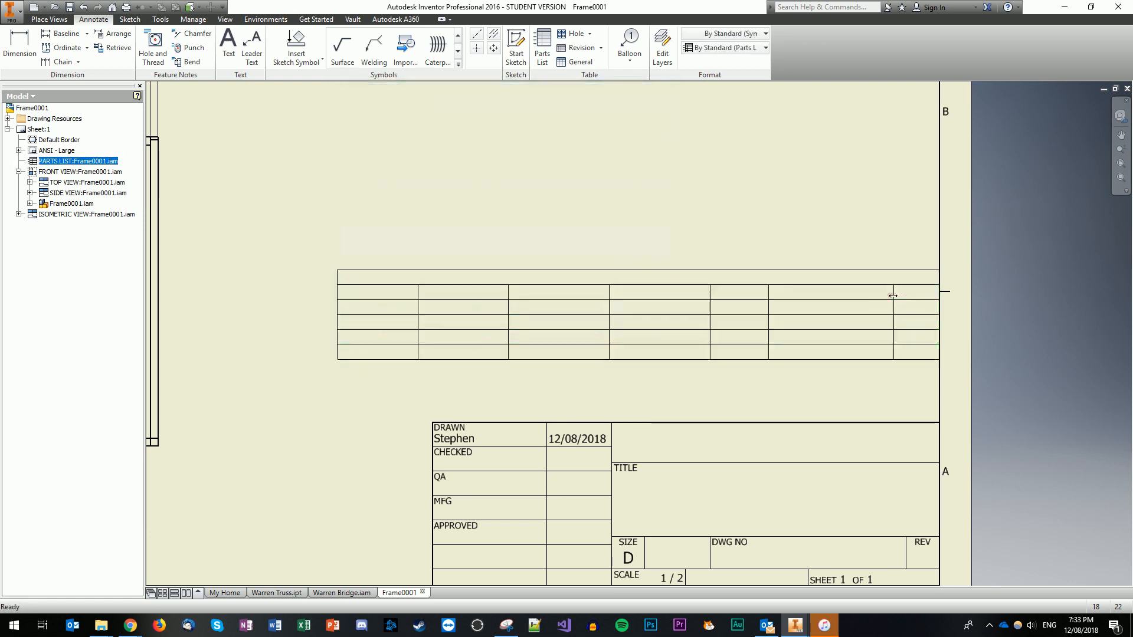
mouse_move(777, 296)
left_mouse_down()
mouse_move(804, 296)
mouse_move(765, 294)
left_mouse_up()
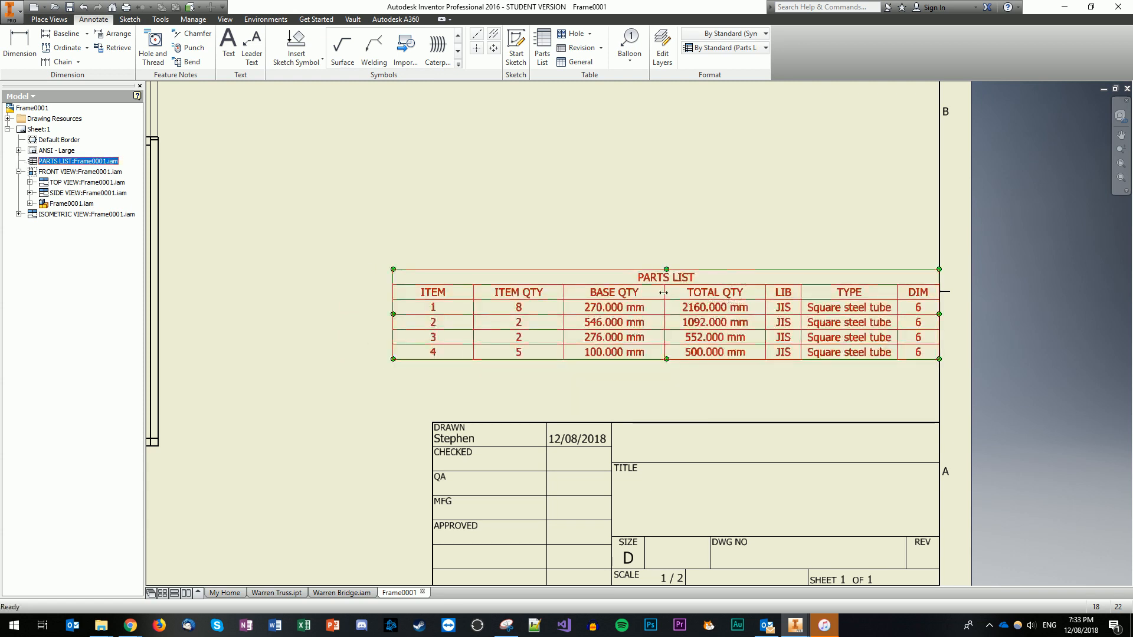
- Narrow the TOTAL QTY, BASE QTY and ITEM QTY columns, and widen the ITEM column so the table roughly matches the title block's width
left_click_drag(663, 293, 683, 293)
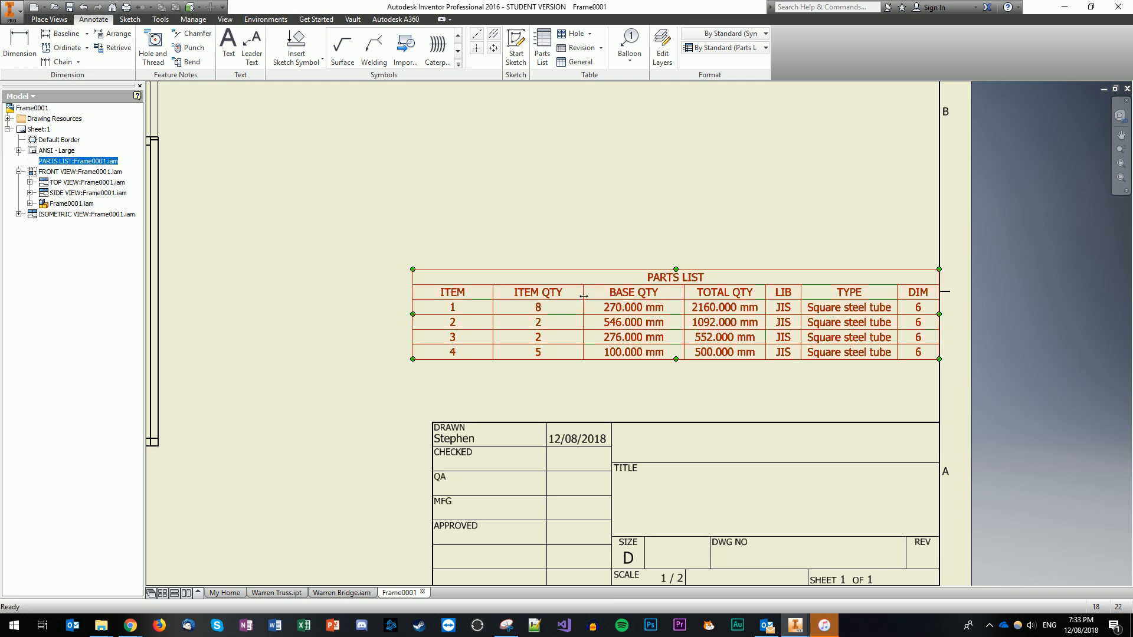
left_click_drag(584, 295, 601, 296)
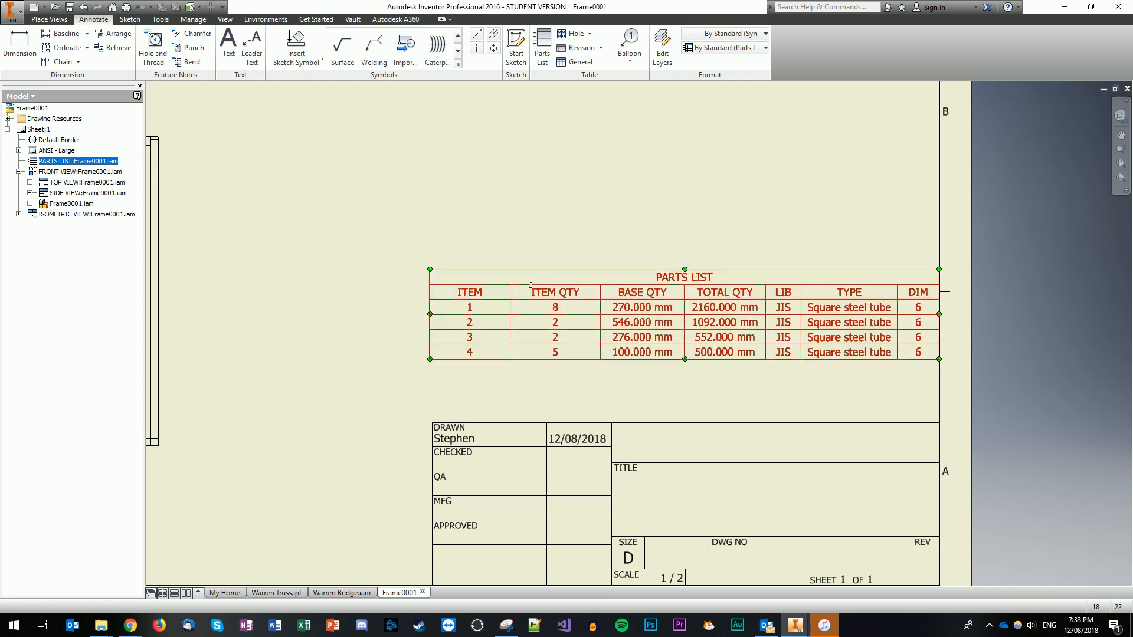
left_click_drag(510, 292, 532, 295)
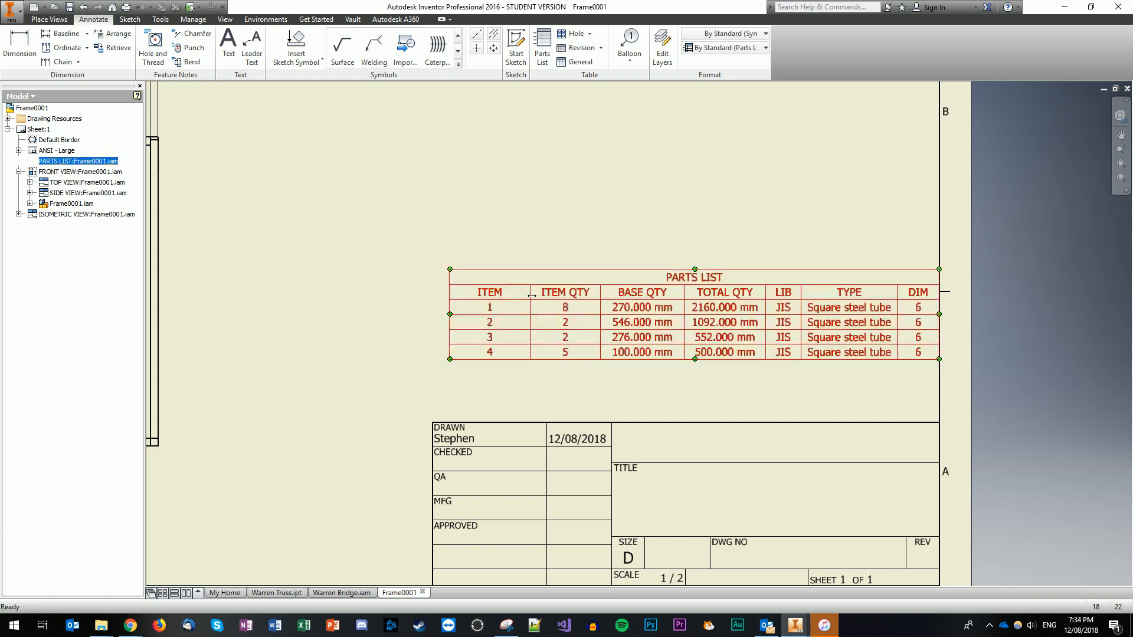
left_click_drag(449, 291, 431, 291)
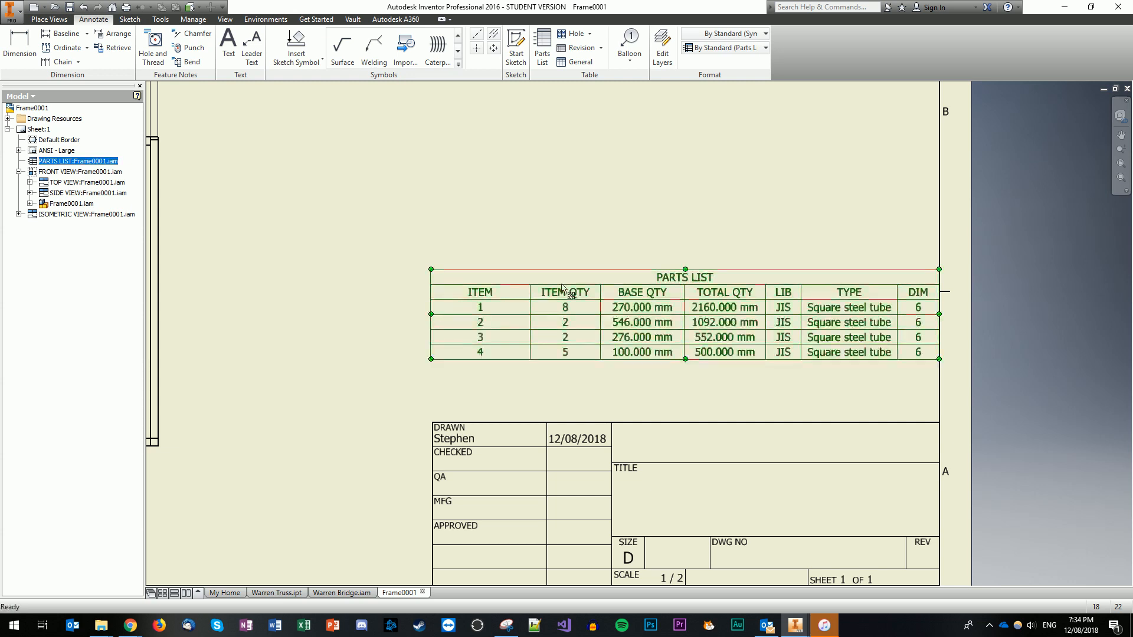
- Slightly reduce the height of the parts list's title row
left_click_drag(652, 269, 653, 276)
left_click(640, 269)
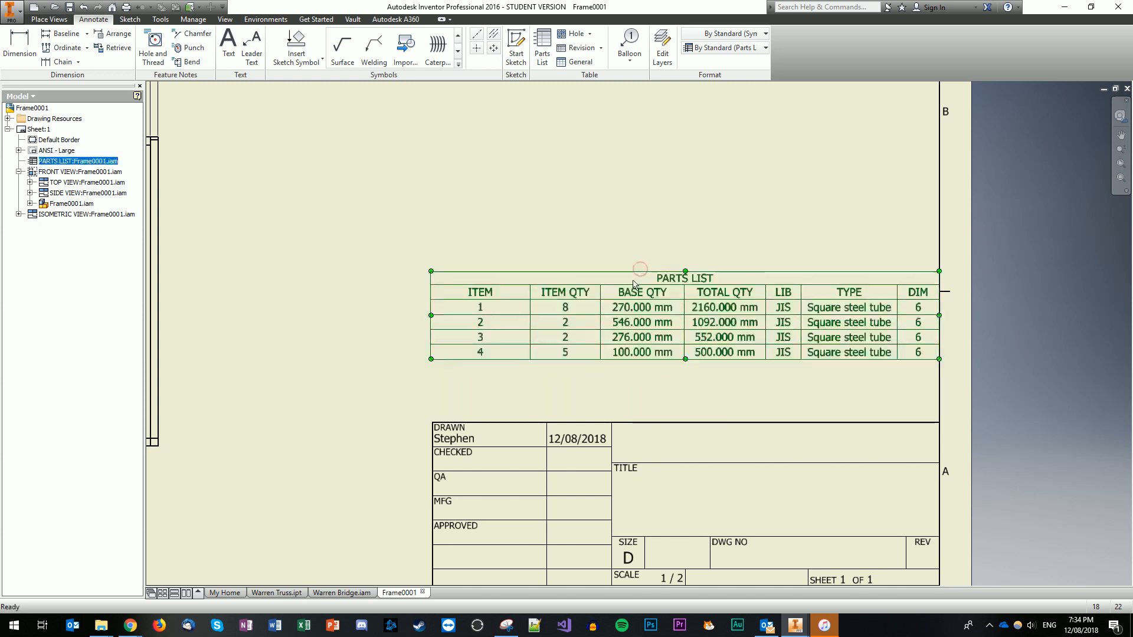
left_click(670, 271)
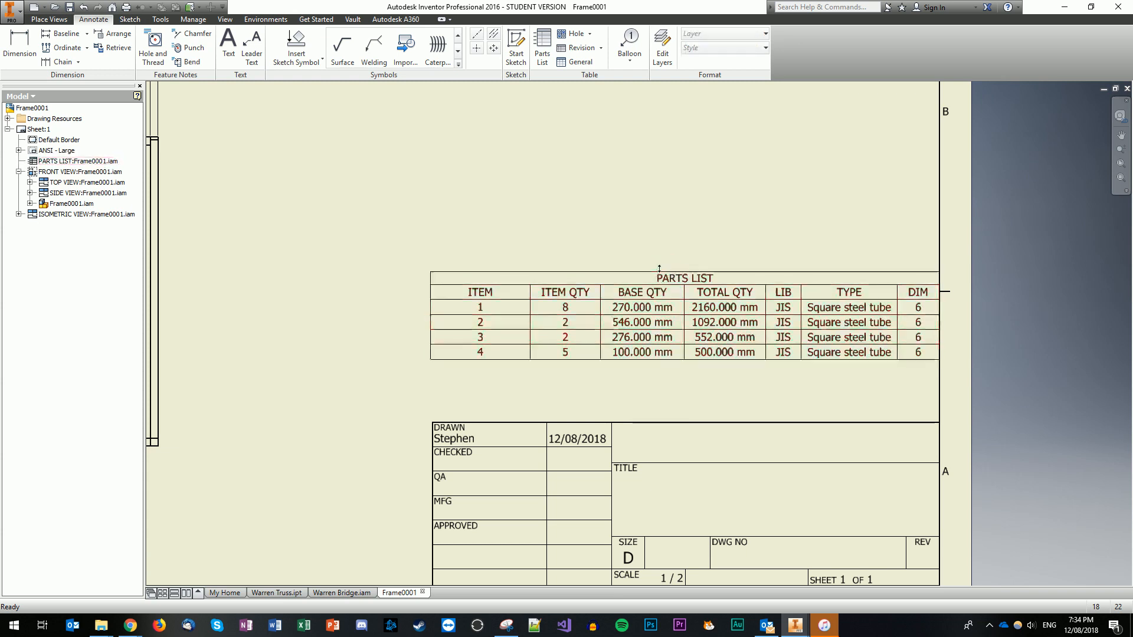
left_click(662, 277)
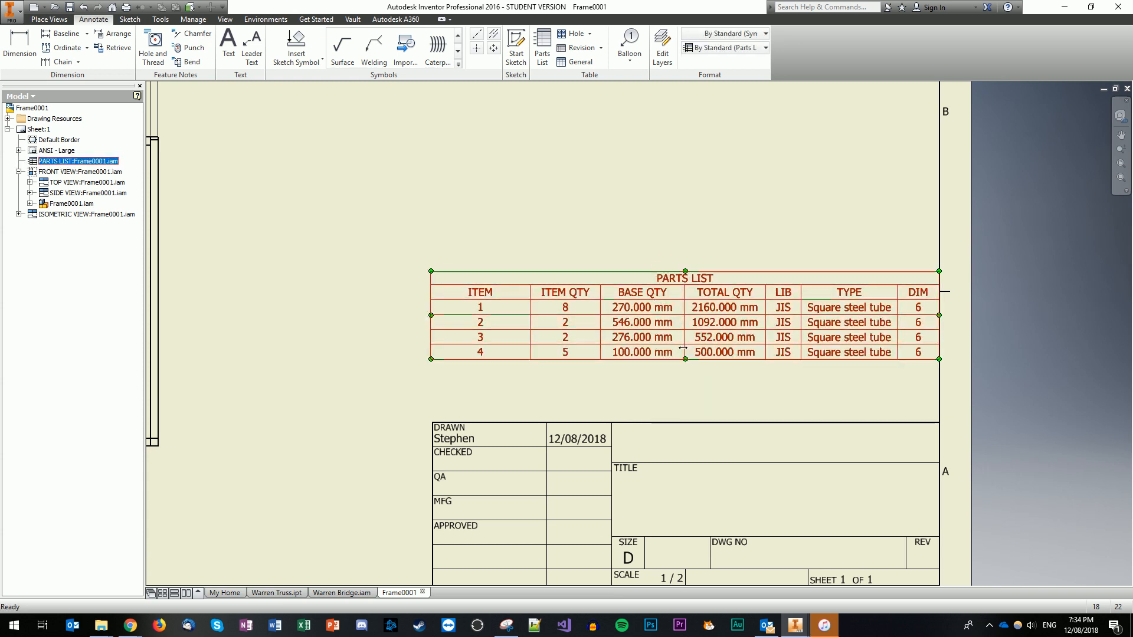
- Move the parts list down onto the title block and fine-tune its outer edge to line up with the block
left_click(663, 384)
left_click_drag(669, 353, 667, 415)
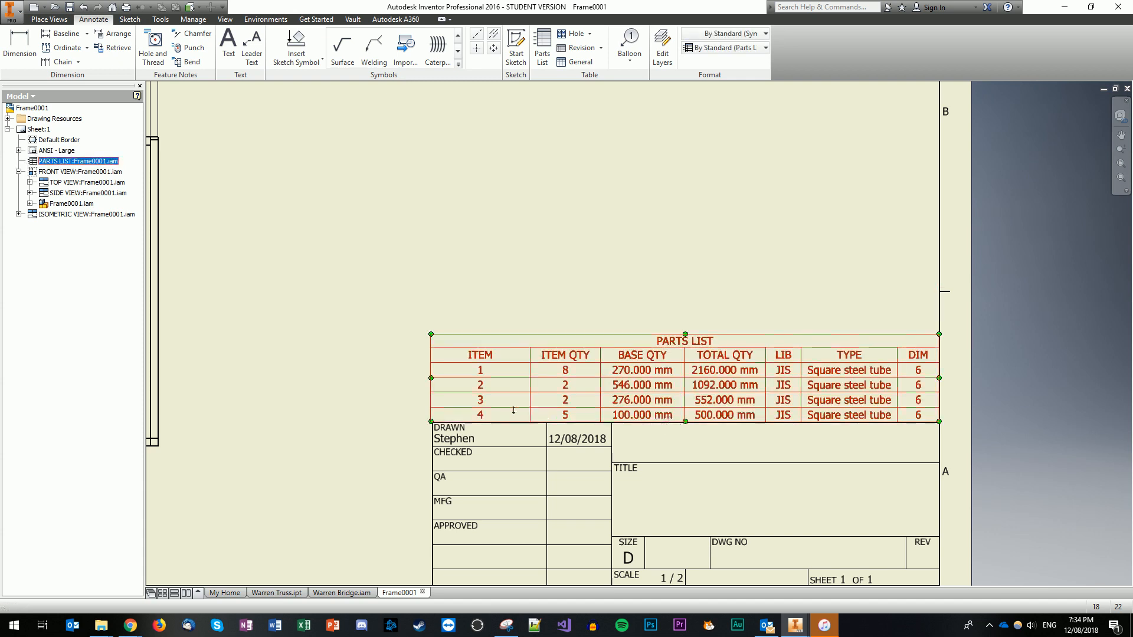
left_click_drag(434, 376, 433, 376)
left_click(393, 399)
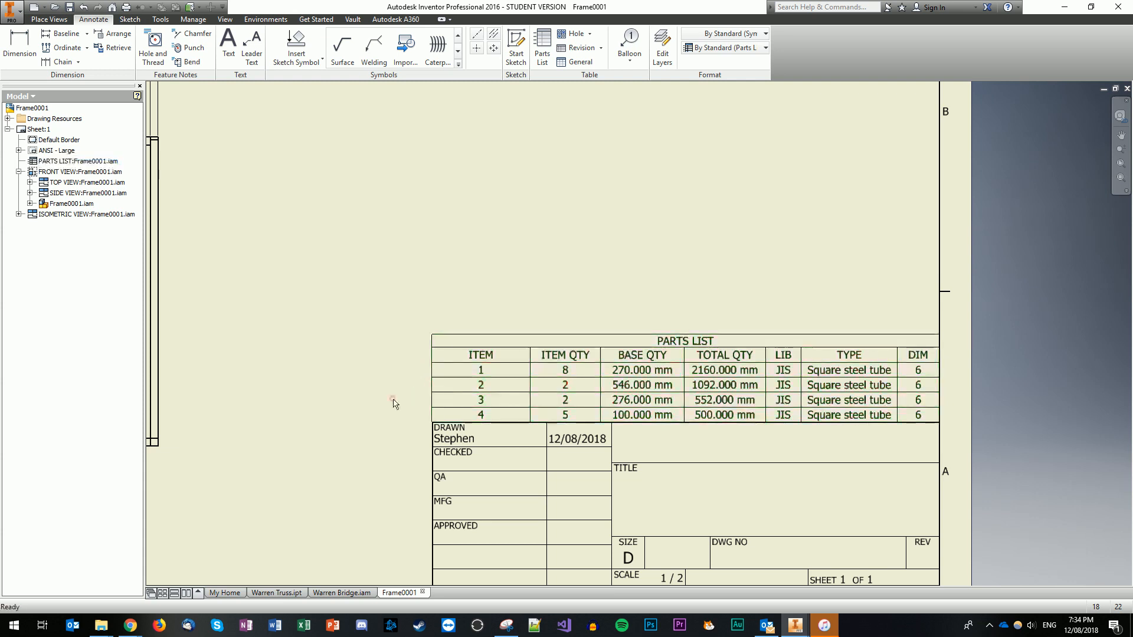
- Attach an item balloon with a bent leader to the right-hand outer diagonal of the front view
scroll(278, 334, "up", 2)
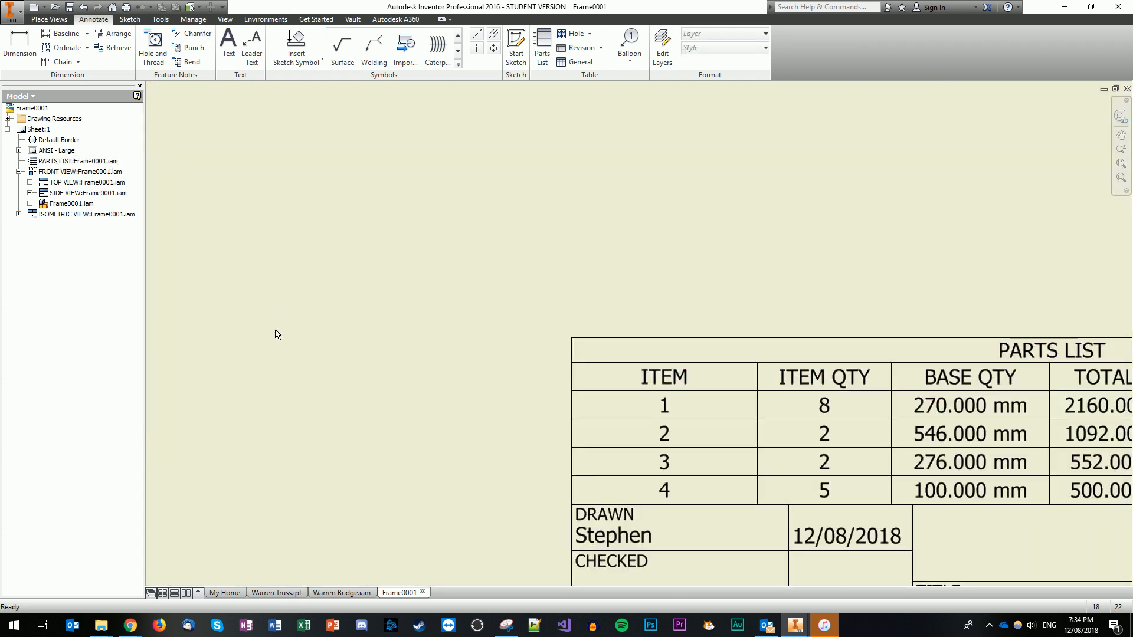
scroll(277, 334, "down", 4)
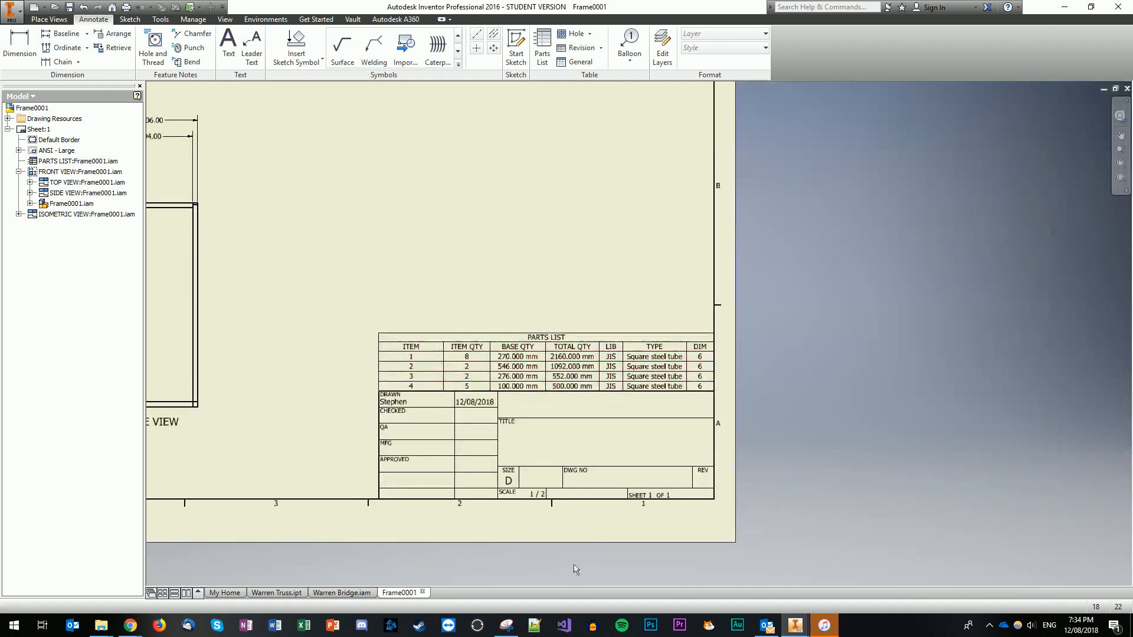
left_click(1120, 135)
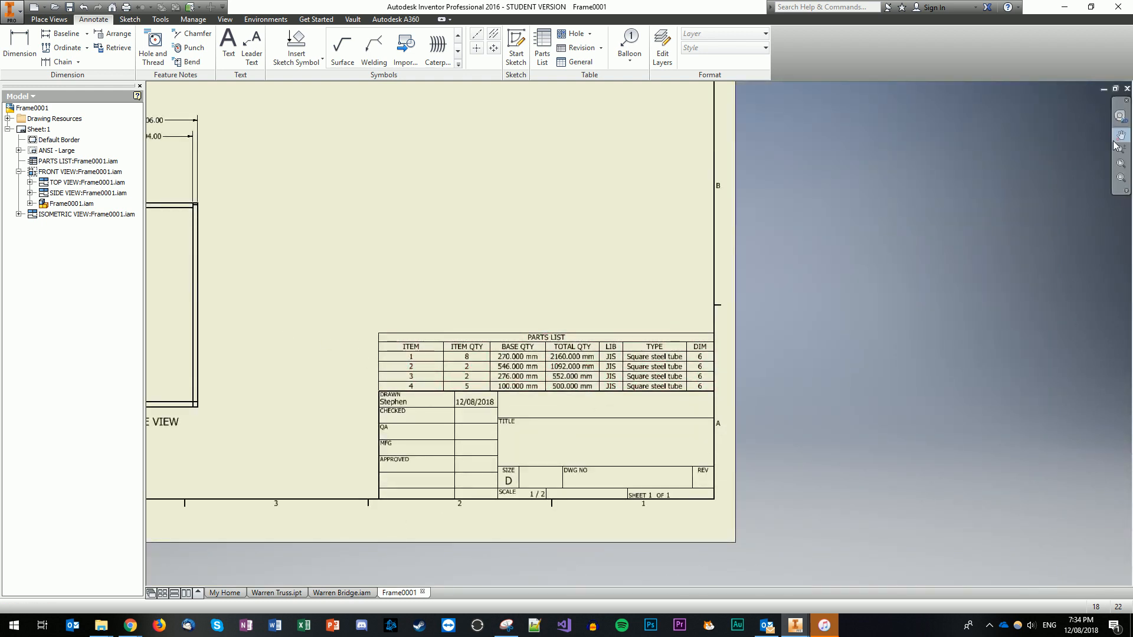
left_click_drag(309, 341, 628, 343)
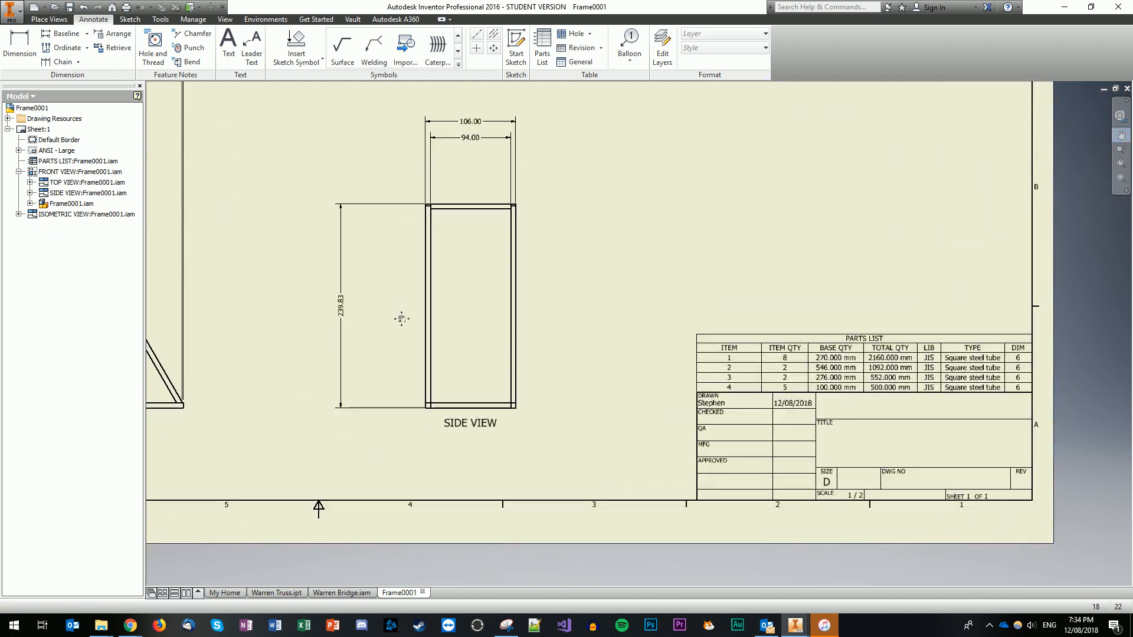
mouse_move(282, 324)
left_mouse_down()
mouse_move(366, 335)
mouse_move(450, 313)
mouse_move(580, 345)
left_mouse_up()
scroll(404, 306, "up", 2)
scroll(400, 302, "up", 2)
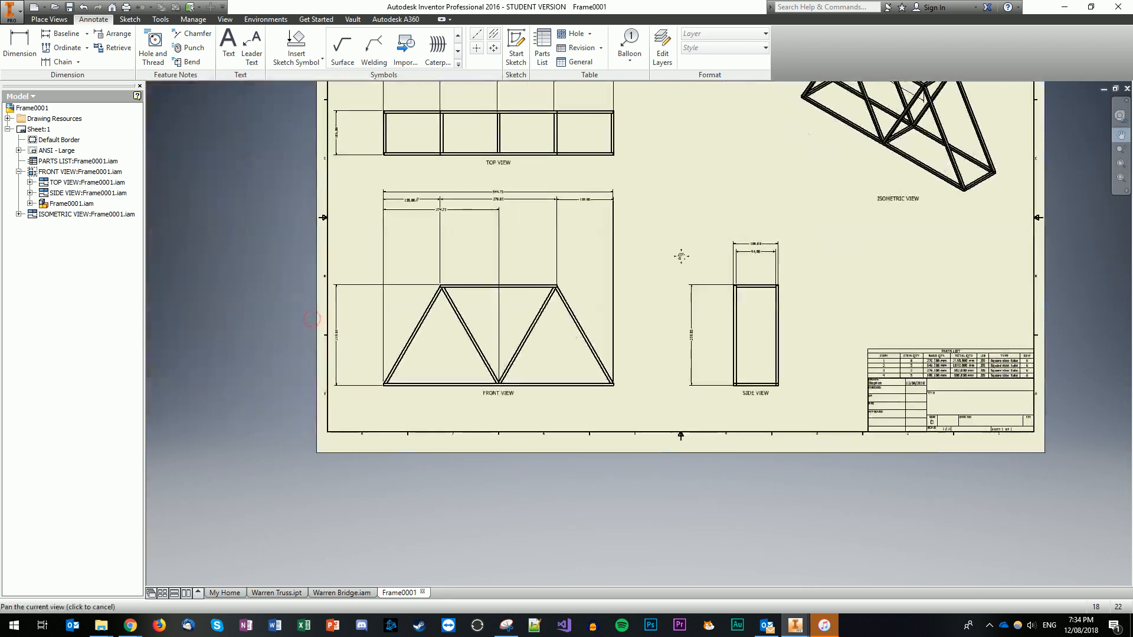
scroll(569, 319, "down", 2)
scroll(497, 316, "down", 2)
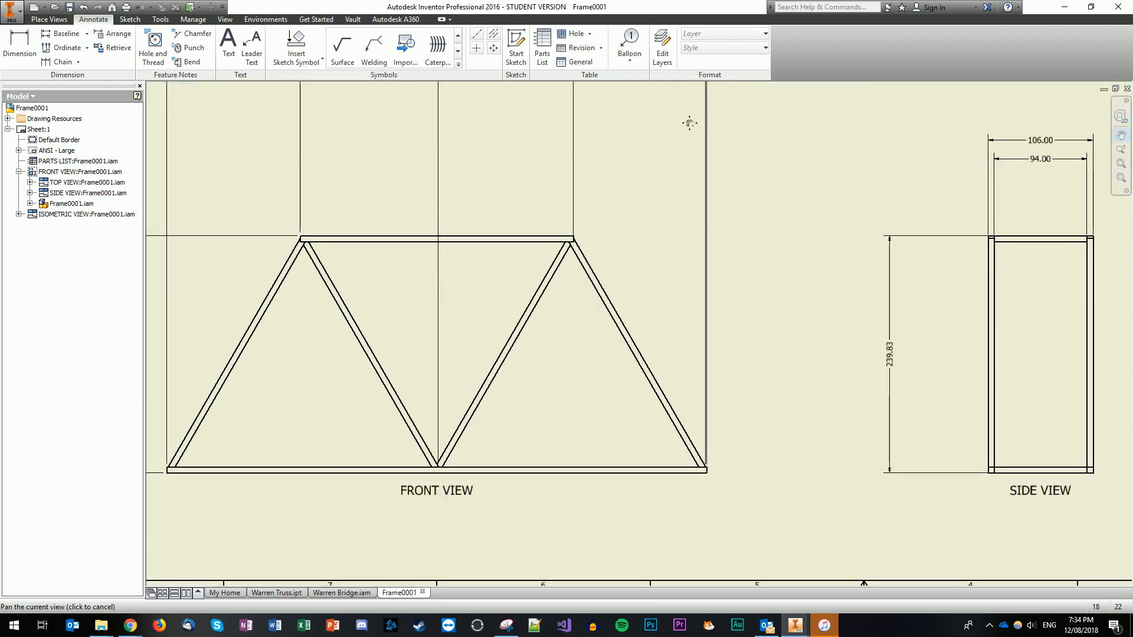
left_click(642, 43)
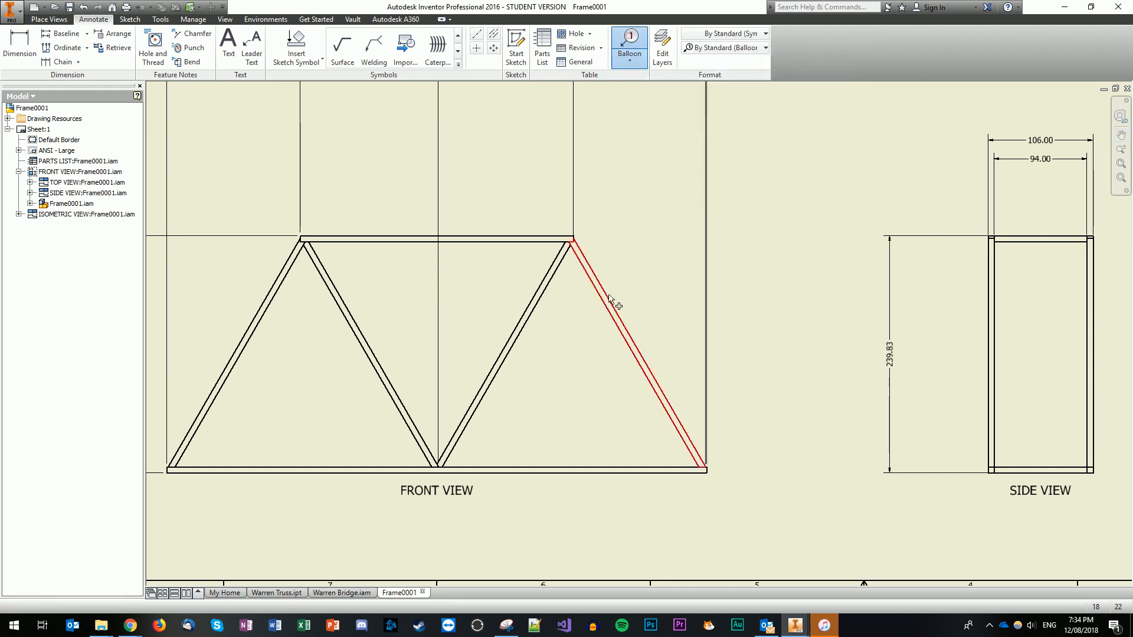
left_click(629, 333)
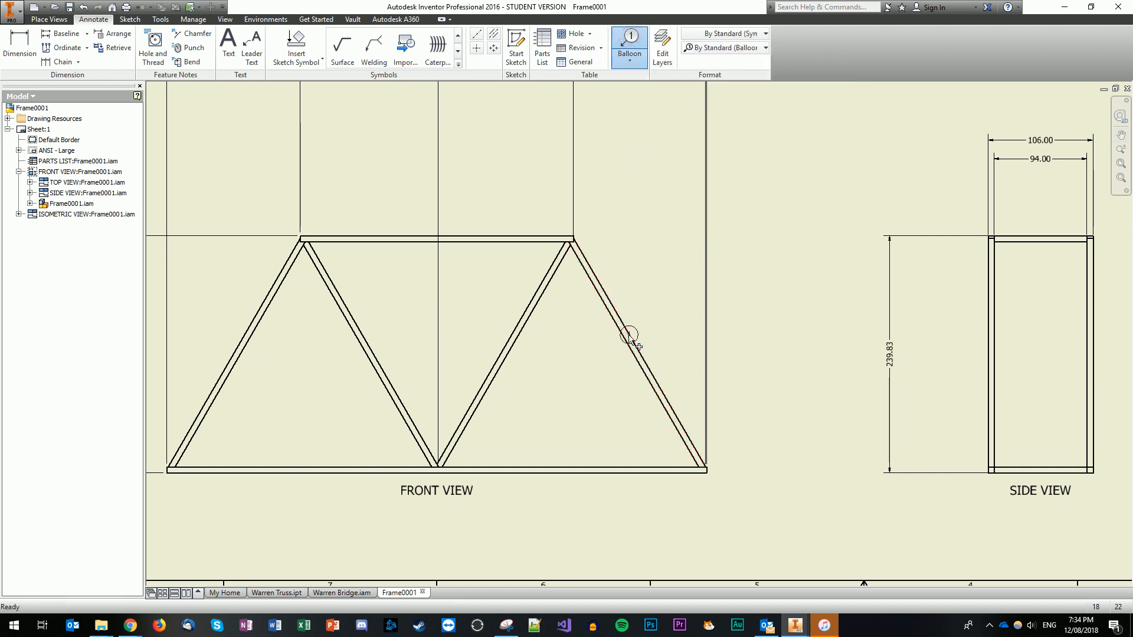
left_click(665, 281)
left_click(694, 282)
right_click(695, 269)
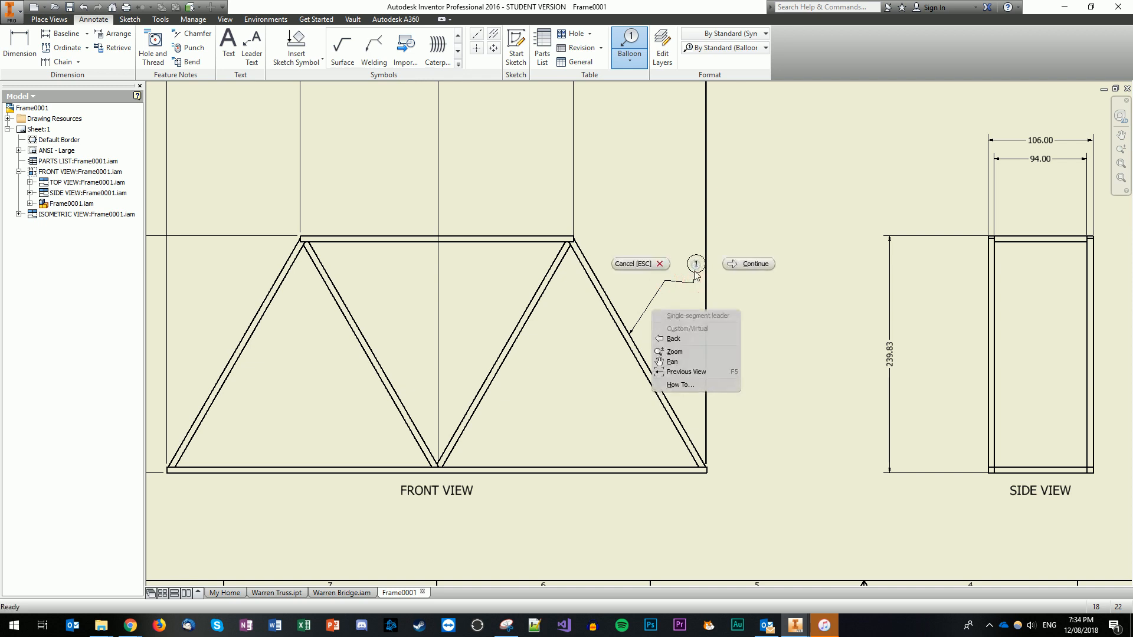
left_click(743, 265)
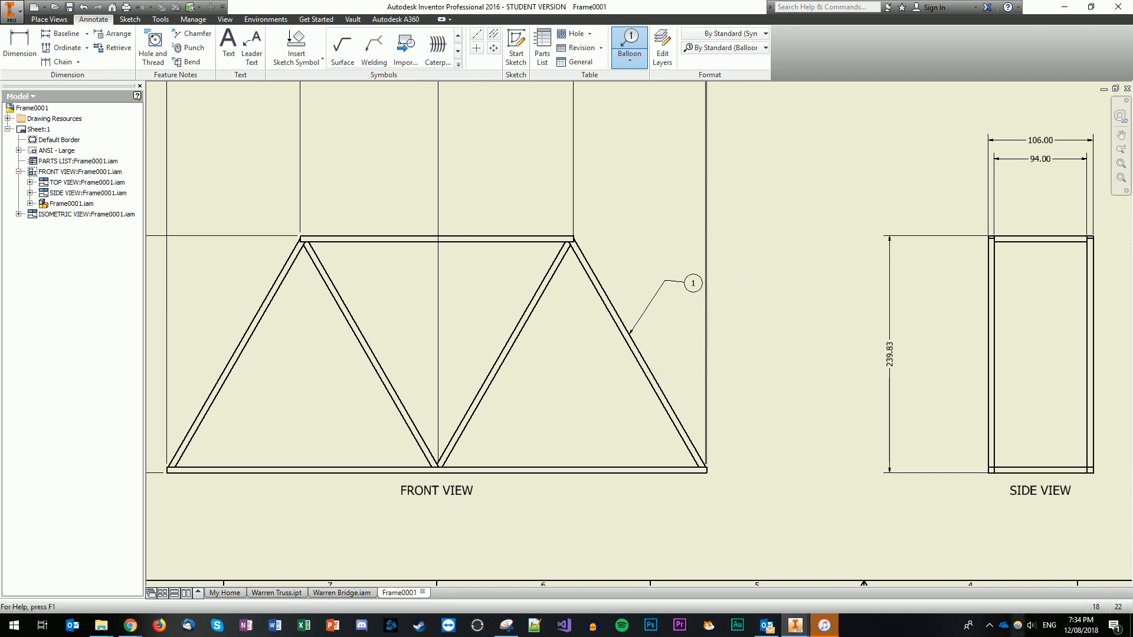
- Leave the balloon command and remove the item balloon from the front view's outer diagonal
scroll(995, 480, "up", 3)
scroll(996, 481, "down", 5)
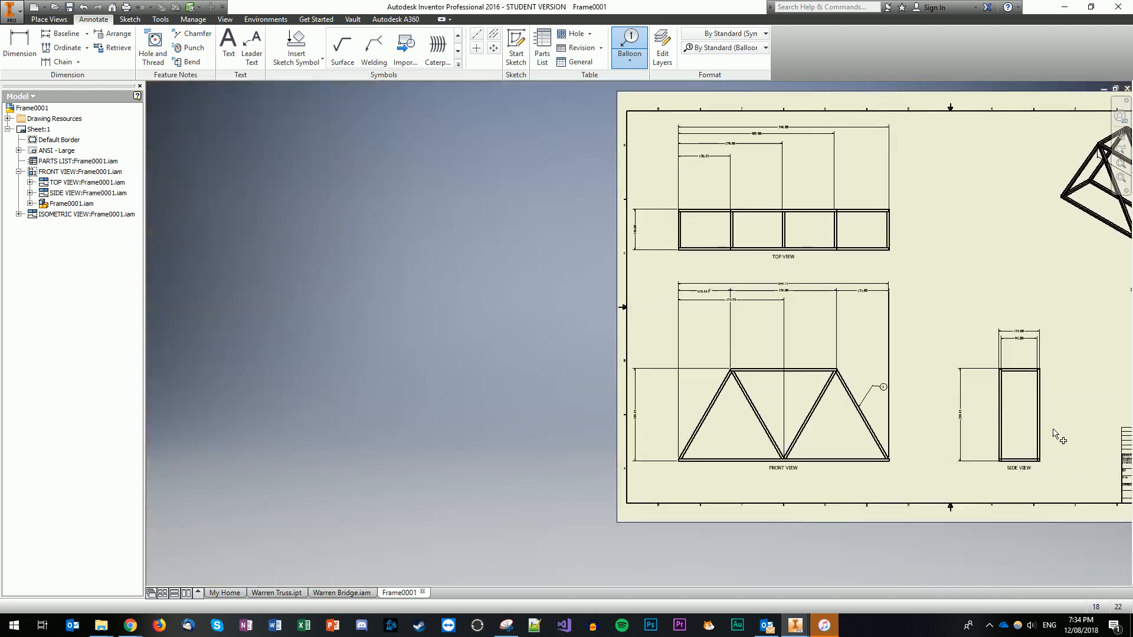
left_click(1124, 140)
left_click_drag(979, 357, 751, 368)
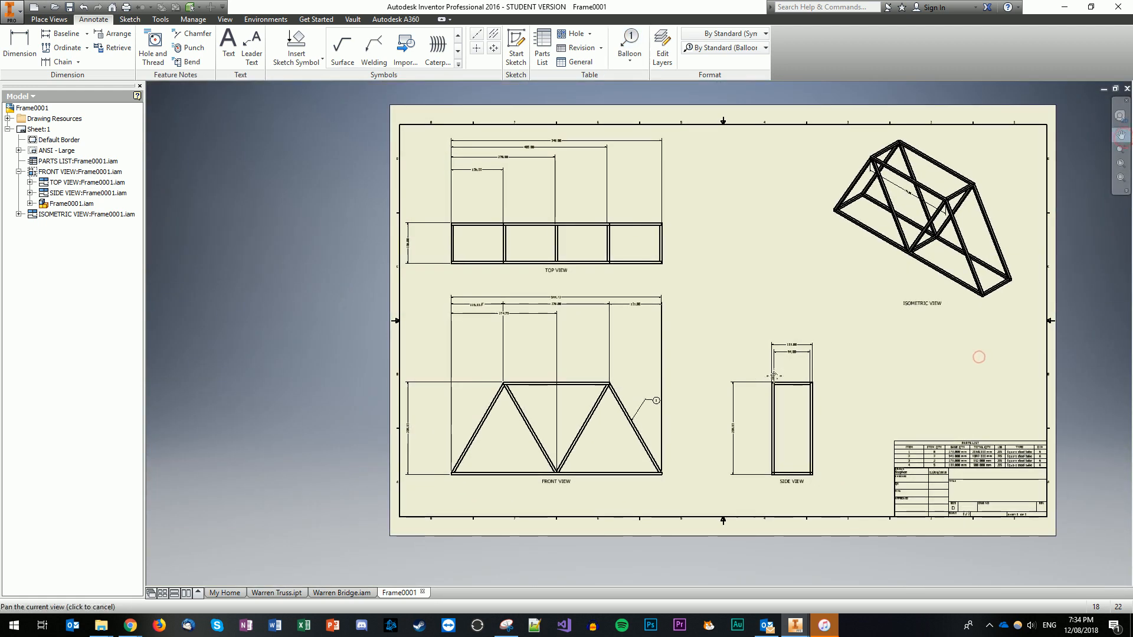
scroll(925, 437, "up", 4)
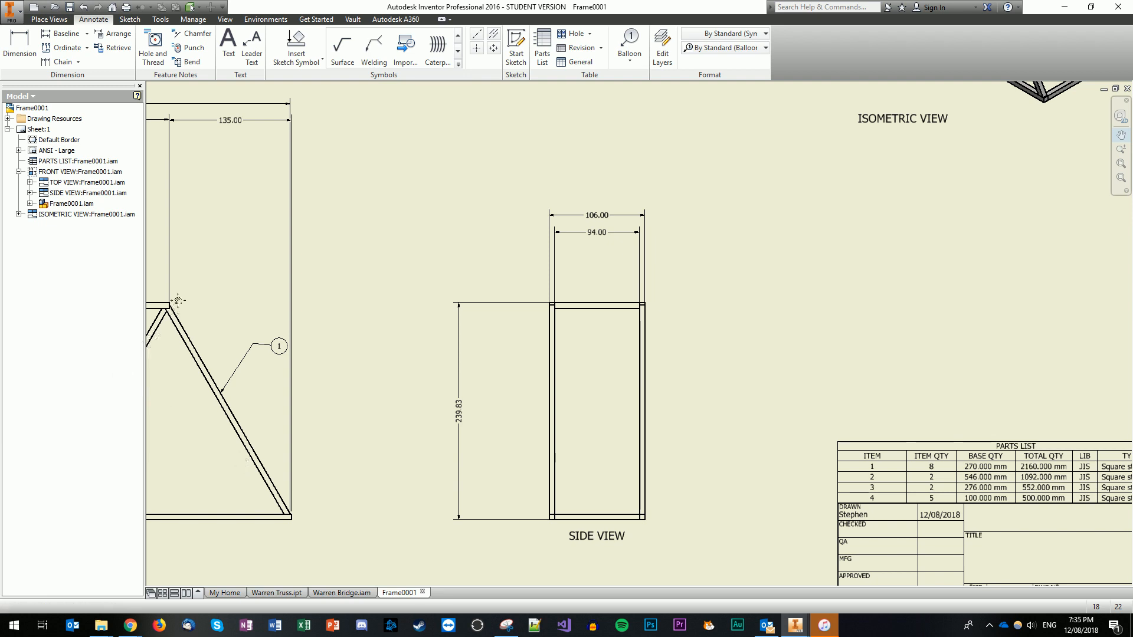
scroll(435, 357, "up", 2)
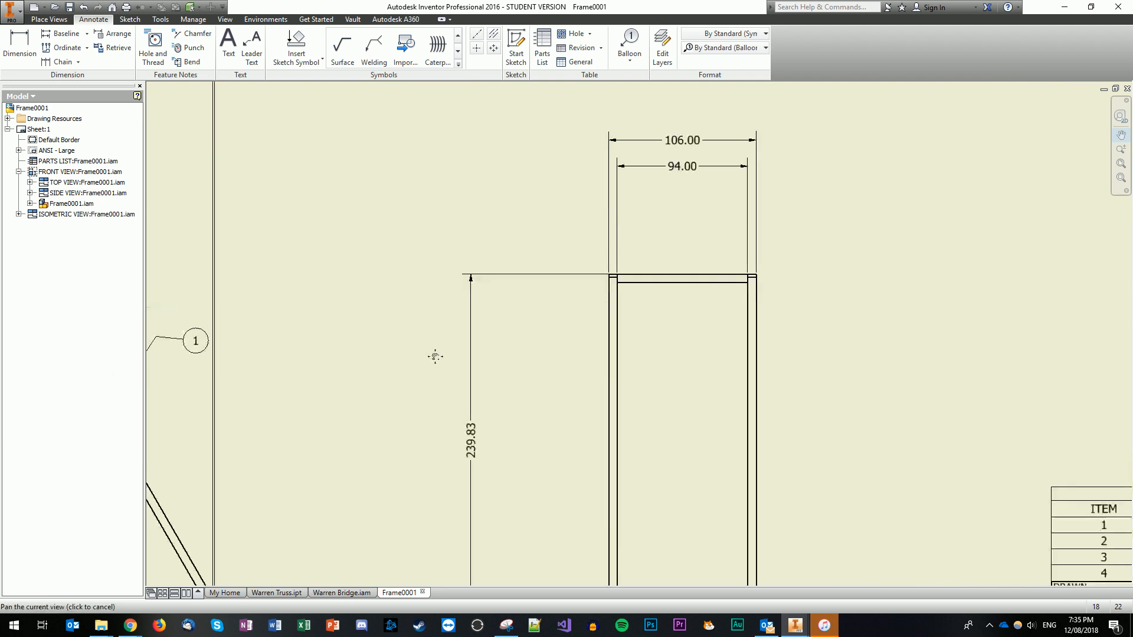
scroll(434, 356, "down", 4)
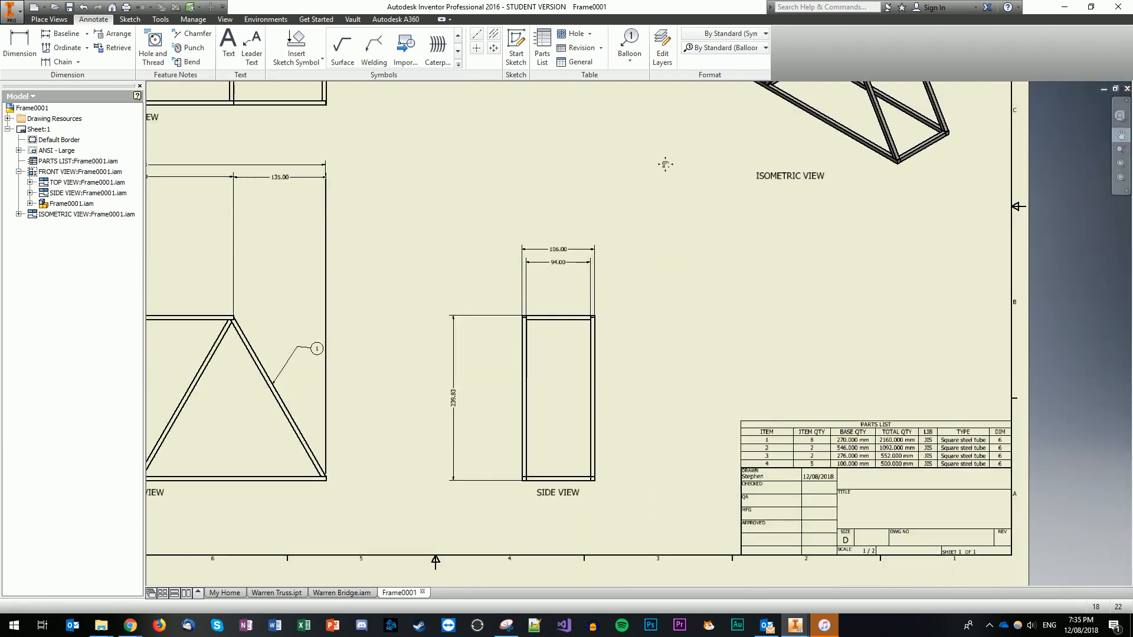
key("Escape")
scroll(254, 497, "up", 3)
scroll(278, 481, "down", 5)
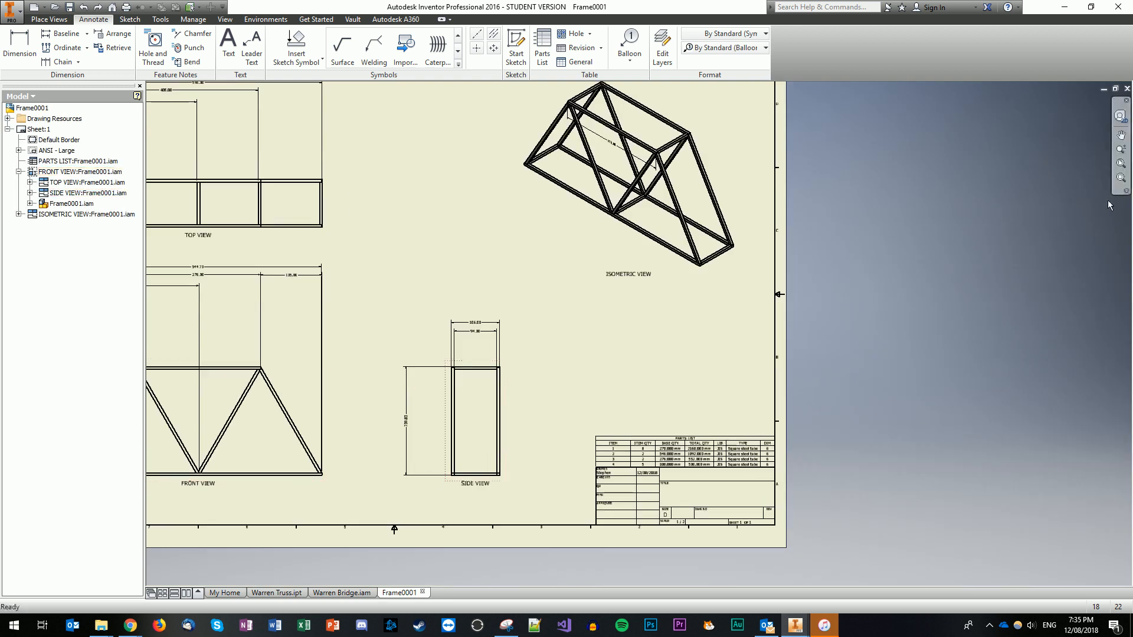
- Attach an item balloon with a bent leader to the right outer diagonal of the front view, placing it outside the frame
left_click(1121, 135)
mouse_move(338, 460)
left_mouse_down()
mouse_move(410, 419)
mouse_move(597, 412)
left_mouse_up()
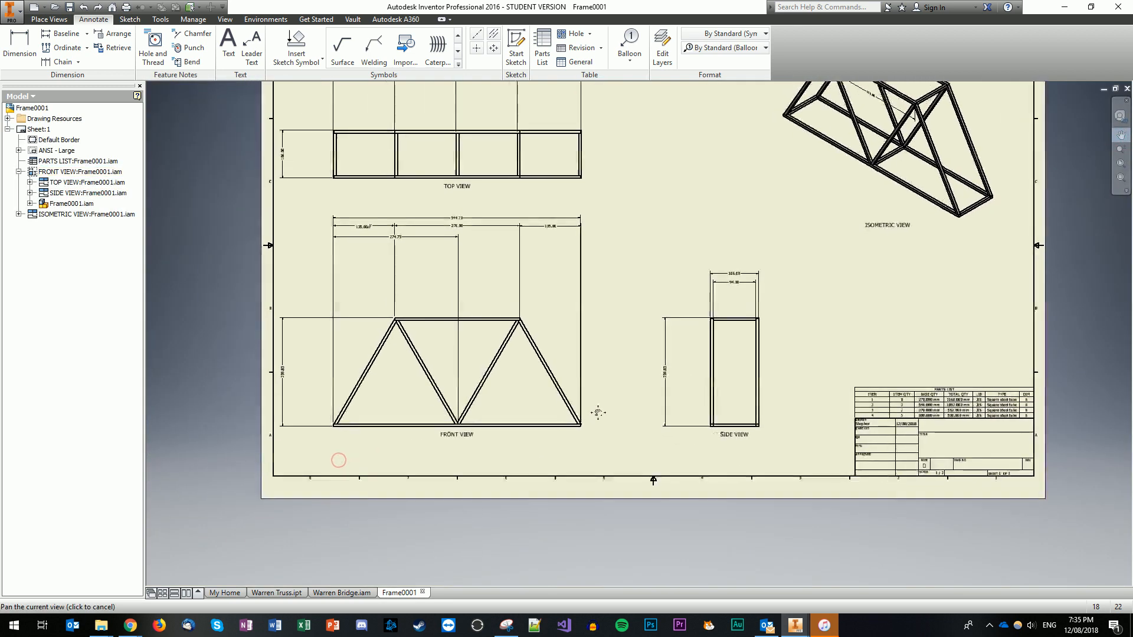
scroll(481, 389, "down", 2)
scroll(481, 391, "up", 5)
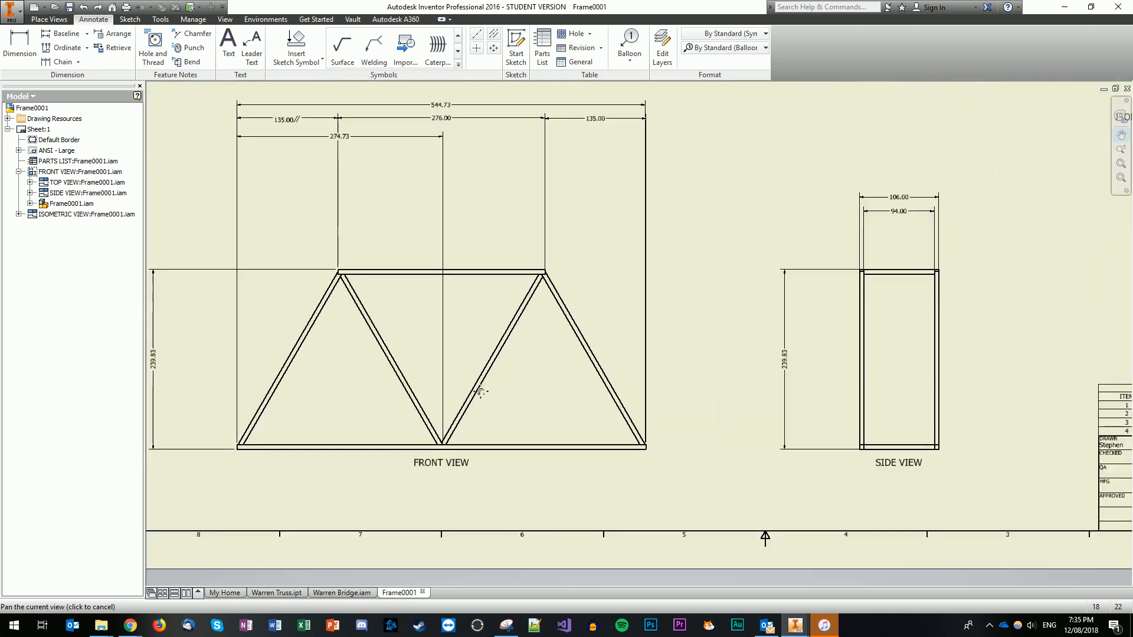
key("Escape")
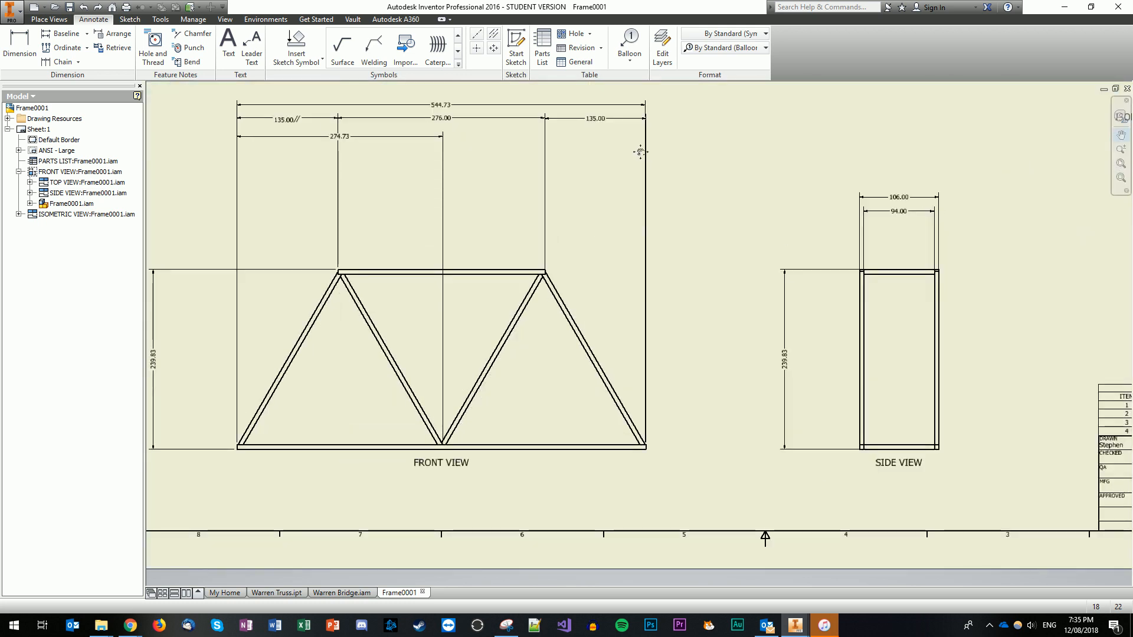
left_click(630, 47)
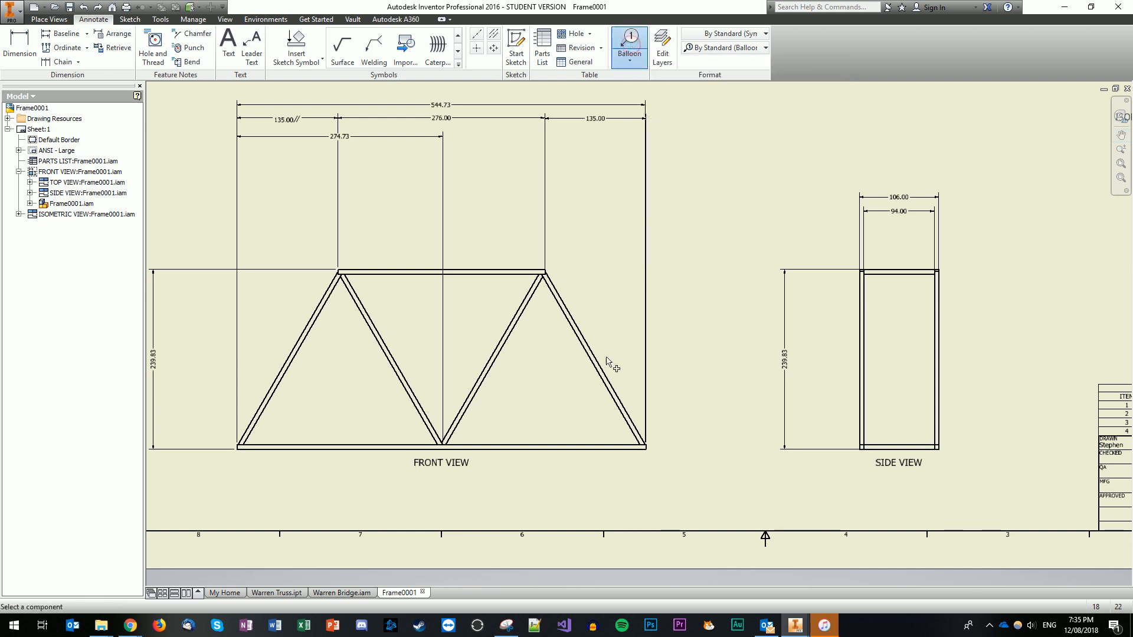
left_click(615, 395)
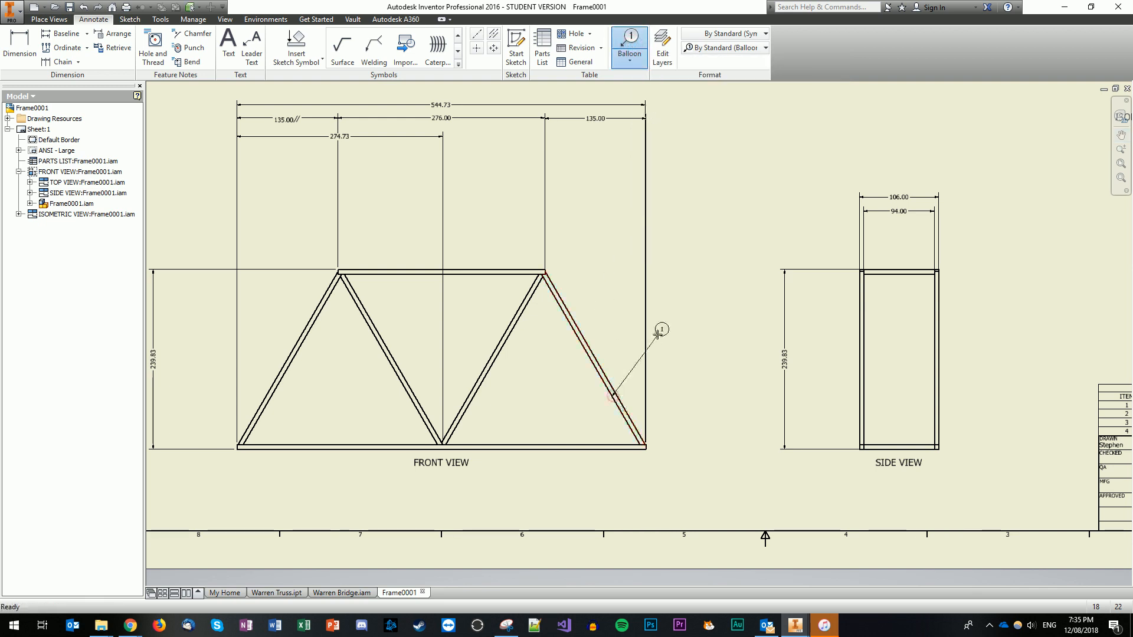
left_click(656, 339)
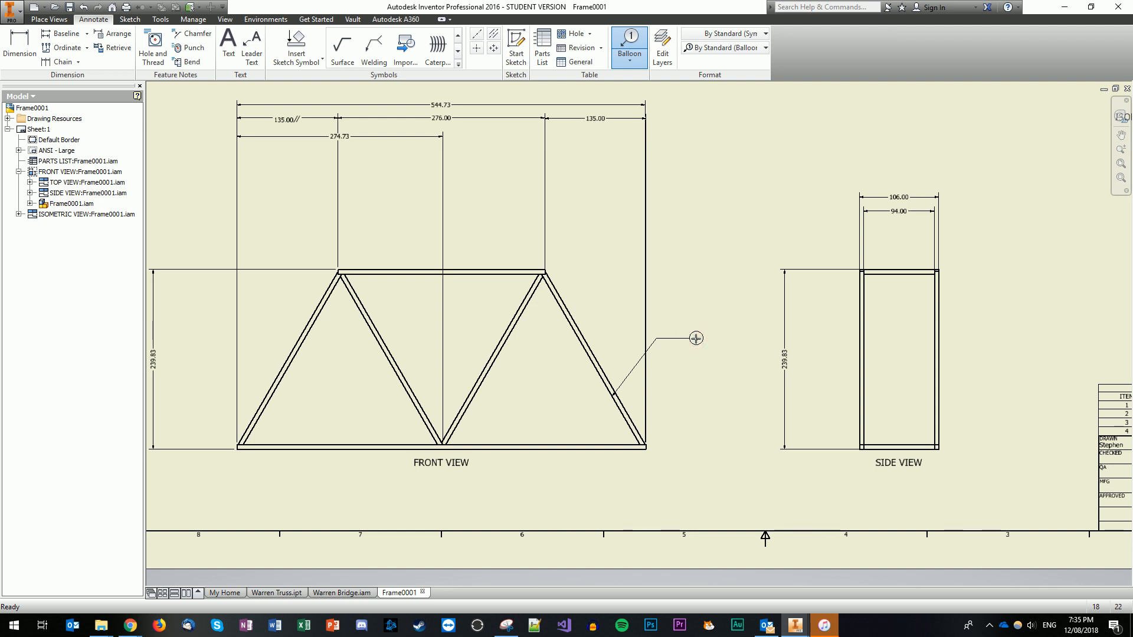
right_click(696, 338)
left_click(747, 337)
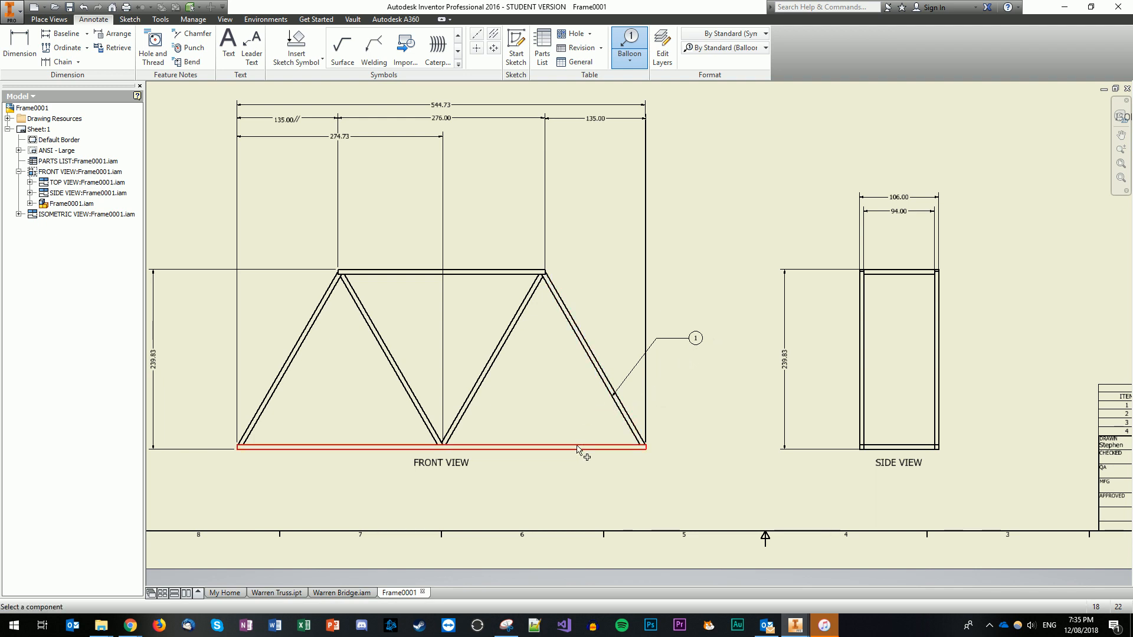
- Attach an item balloon with a bent leader to the front view's bottom chord, aligned beneath the right outer diagonal's balloon
left_click(599, 449)
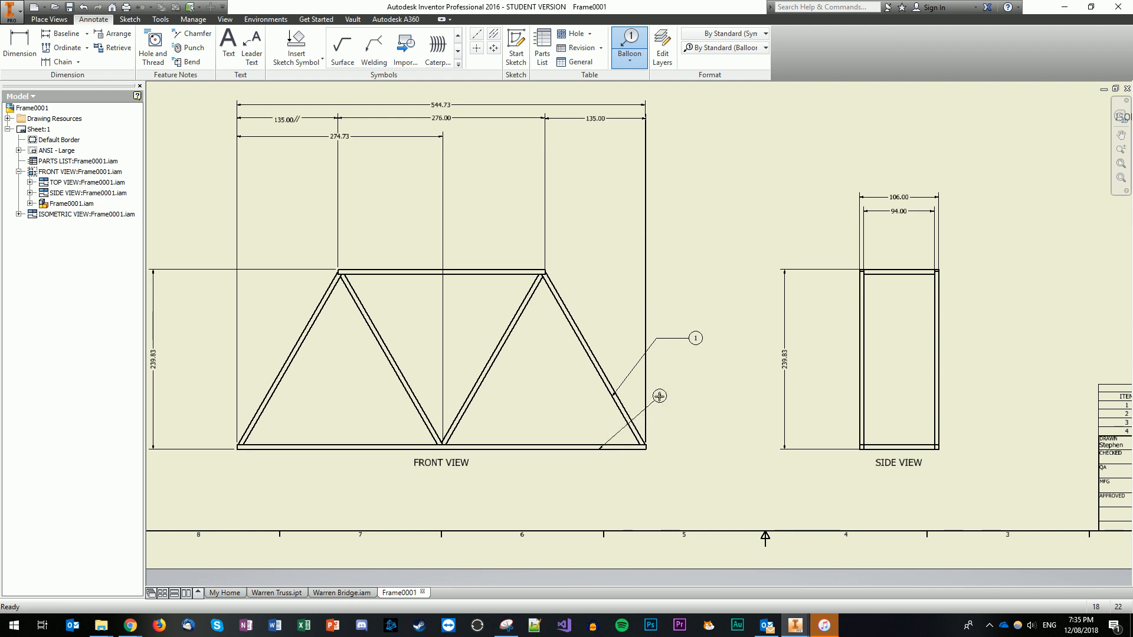
left_click(659, 396)
right_click(696, 396)
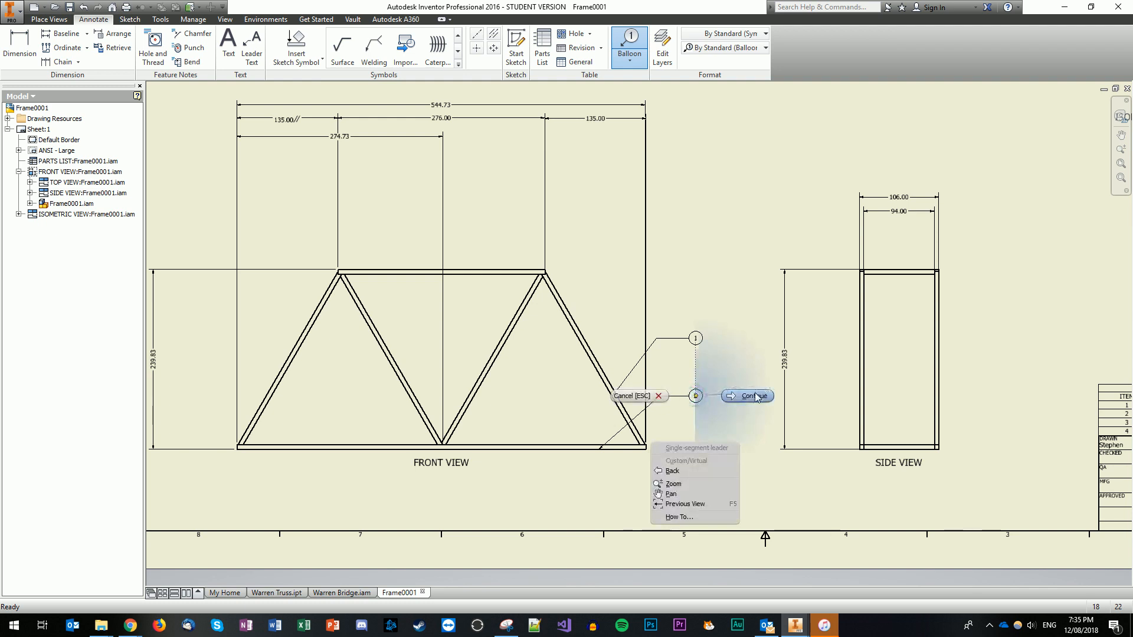
left_click(754, 392)
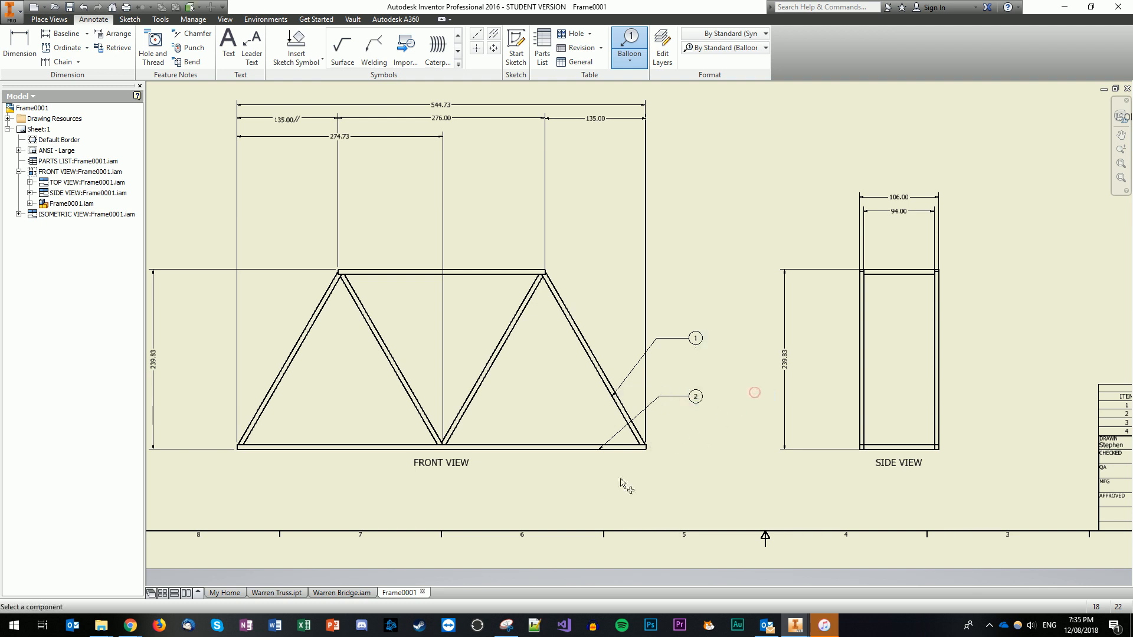
left_click(491, 368)
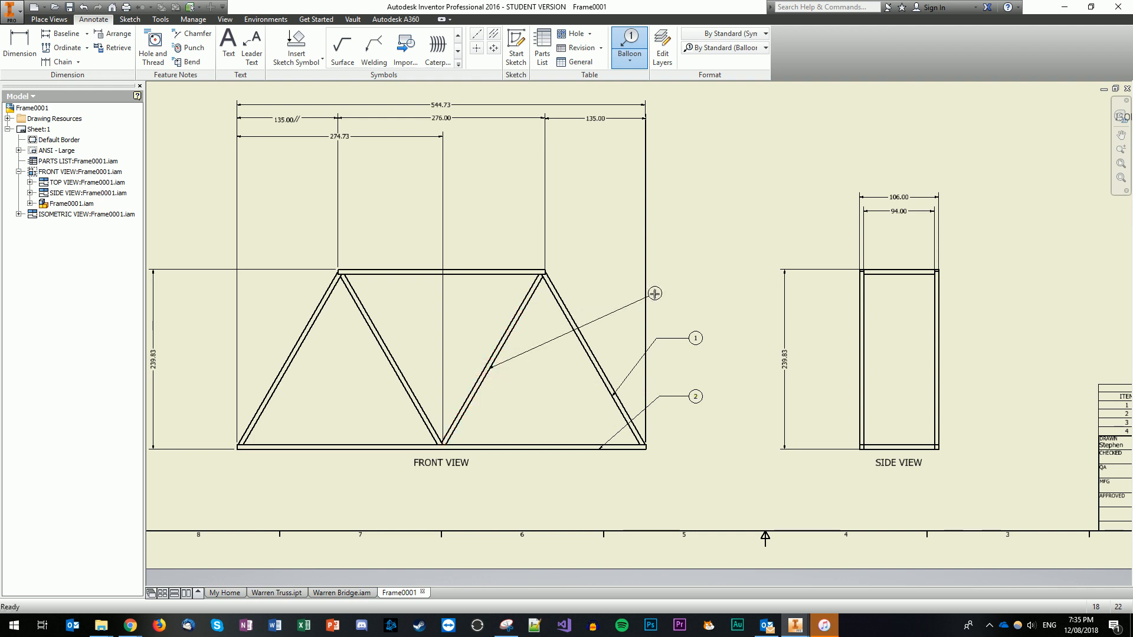
left_click(655, 294)
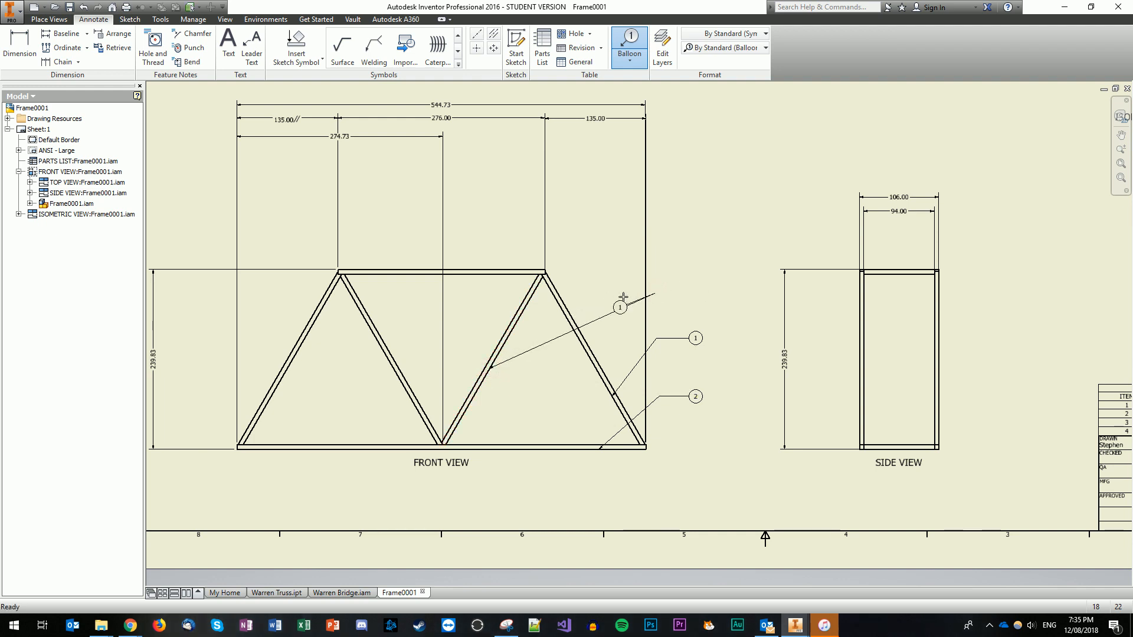
key("Escape")
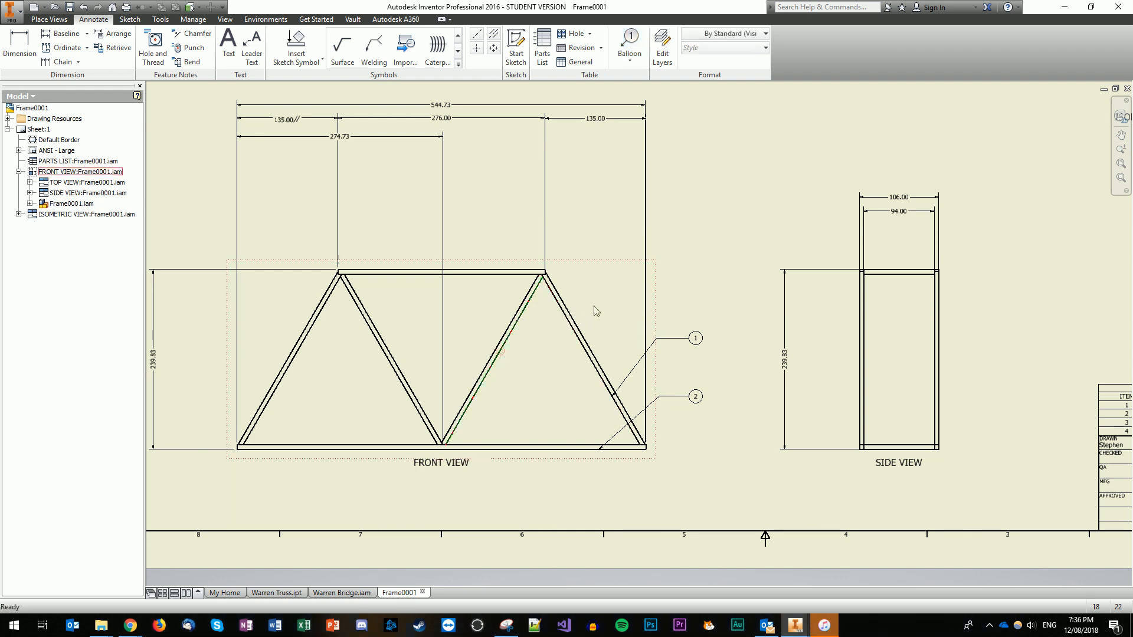
left_click(629, 46)
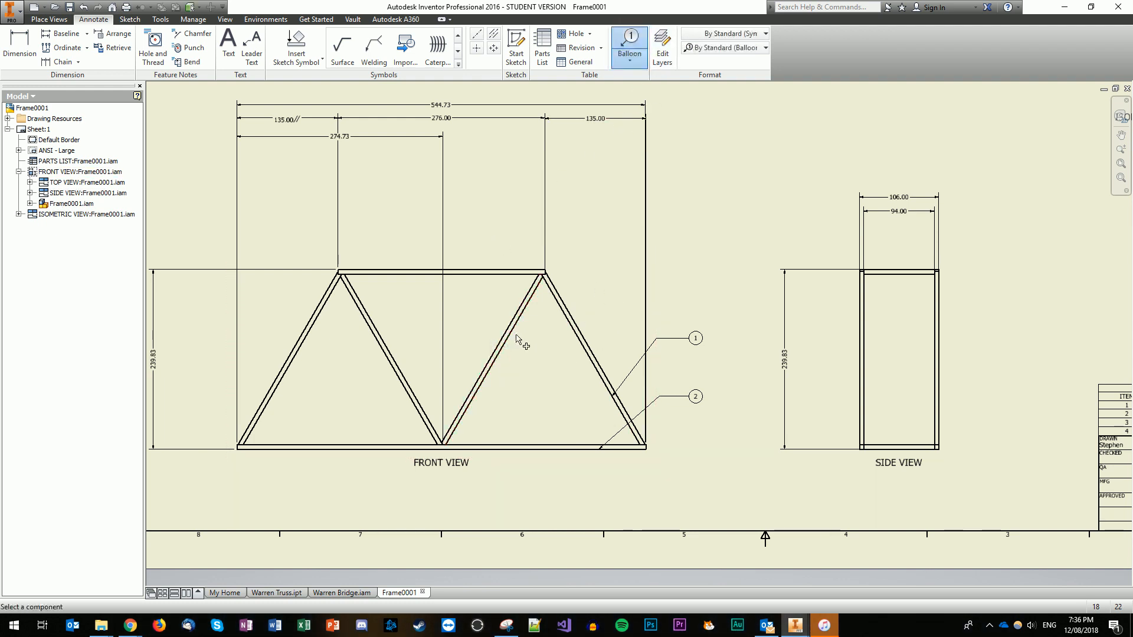
left_click(499, 345)
left_click(585, 284)
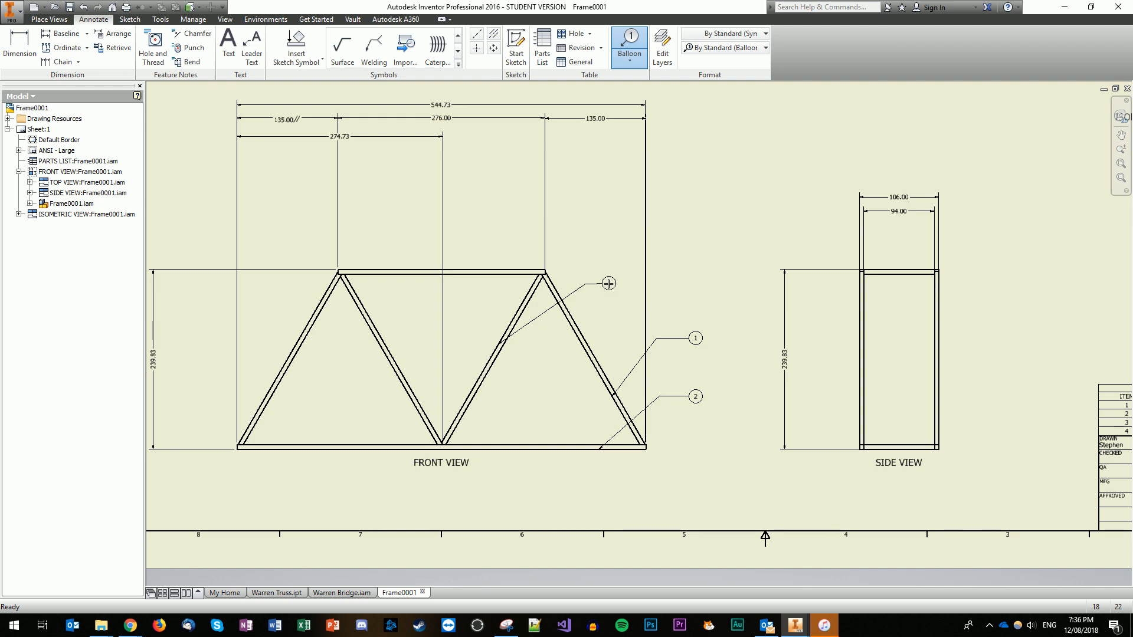
left_click(609, 283)
right_click(616, 284)
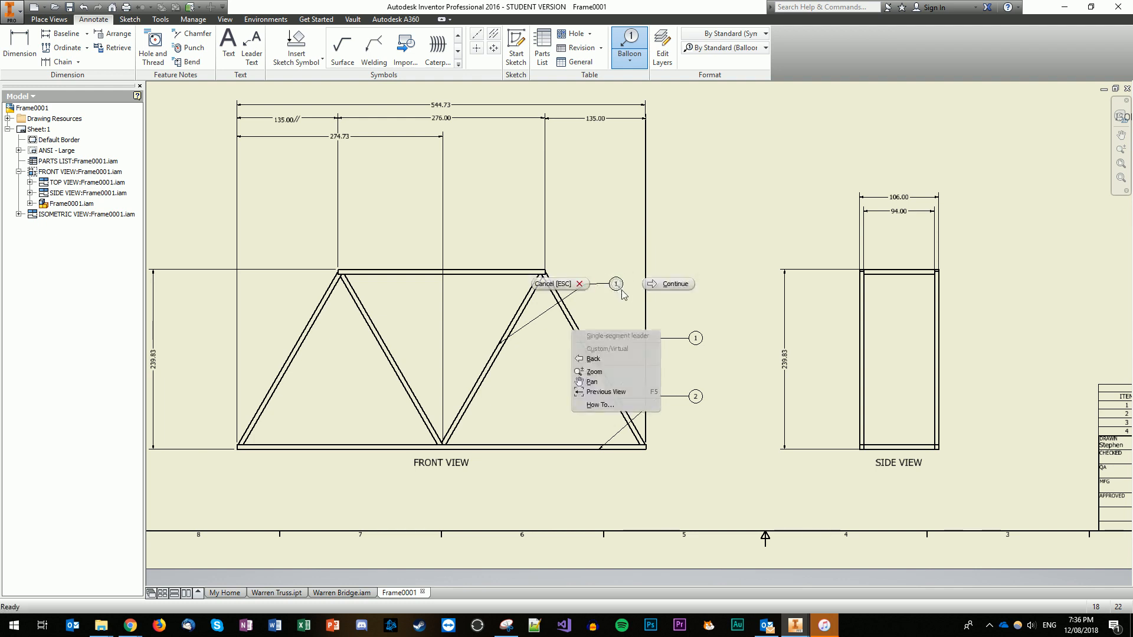
left_click(586, 333)
key("Escape")
key("Escape")
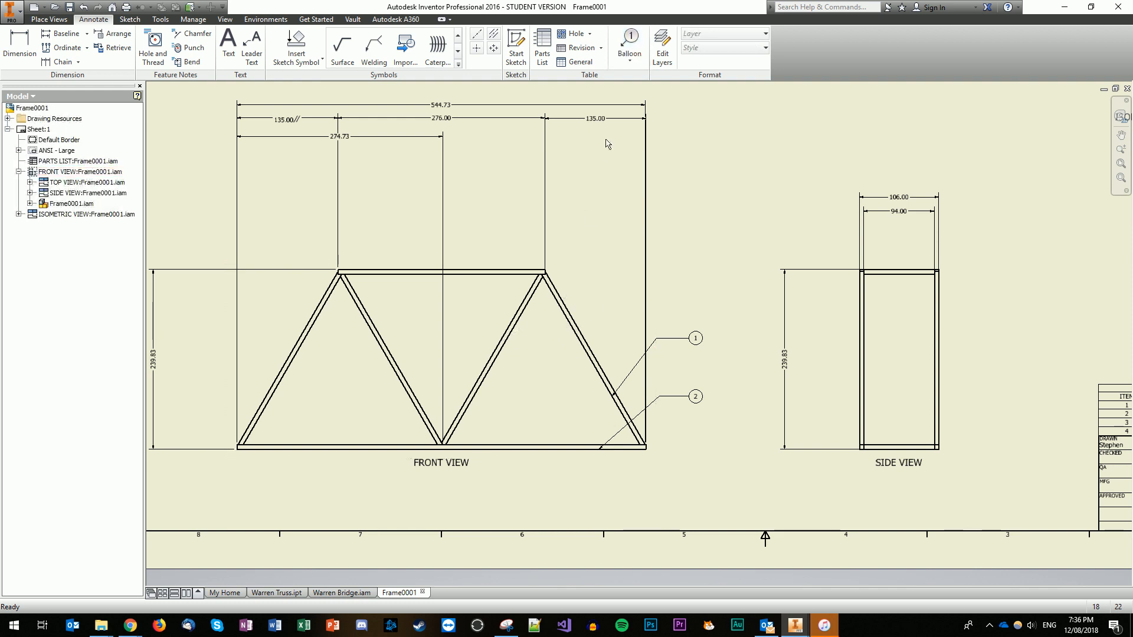
- Try to attach an item balloon with a bent leader to the right inner diagonal of the front view
key("b")
scroll(525, 303, "up", 3)
scroll(510, 308, "down", 6)
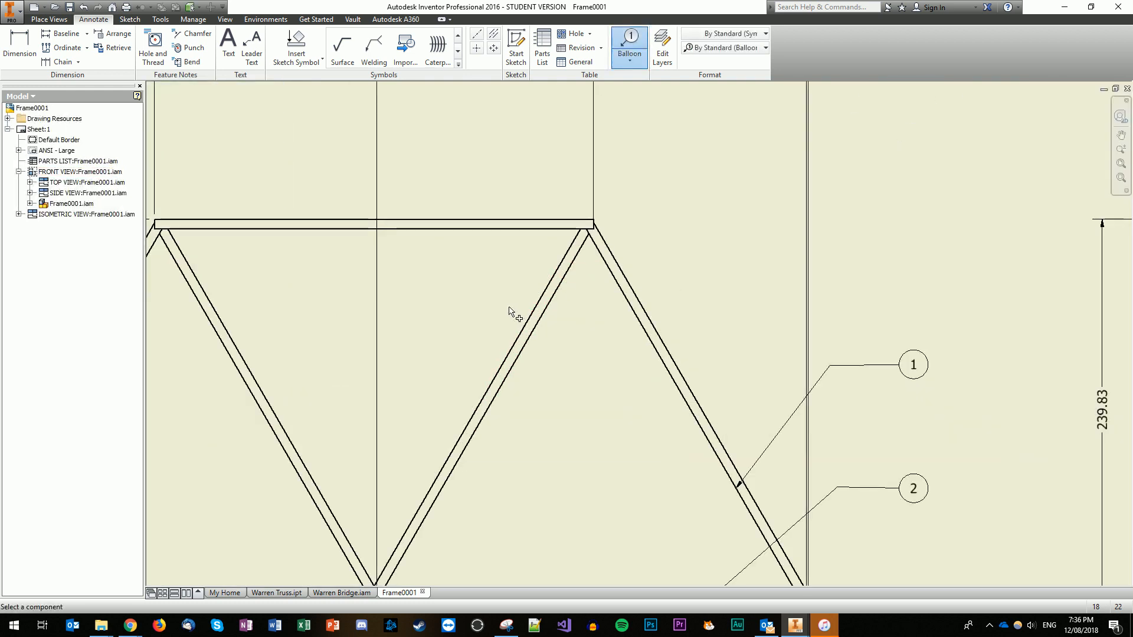
left_click(519, 355)
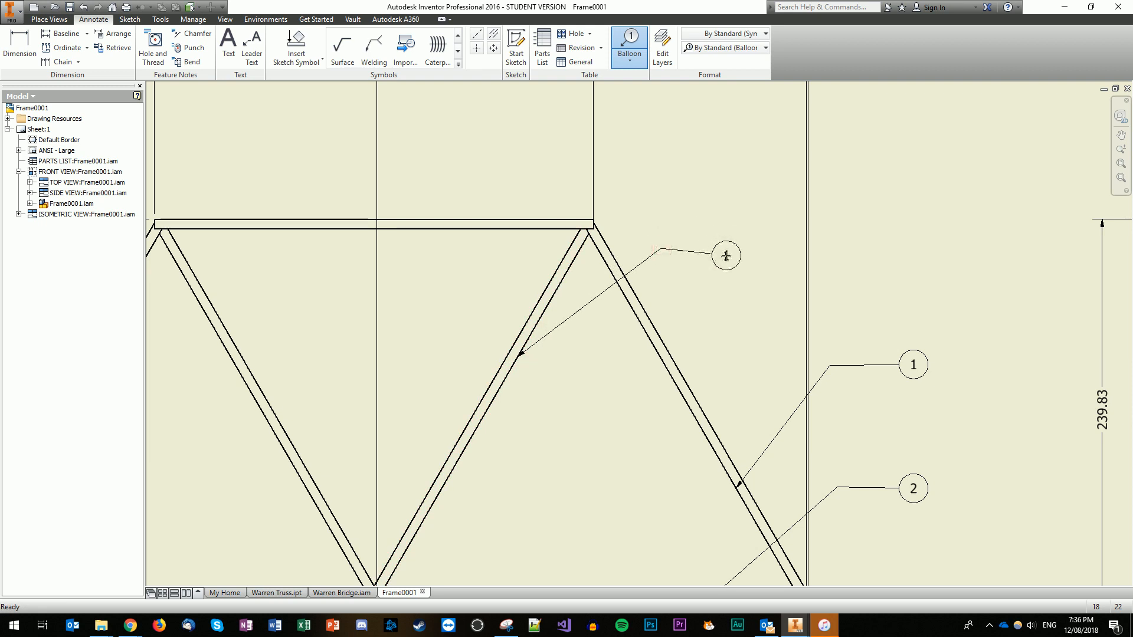
left_click(659, 250)
left_click(721, 247)
right_click(724, 254)
left_click(791, 261)
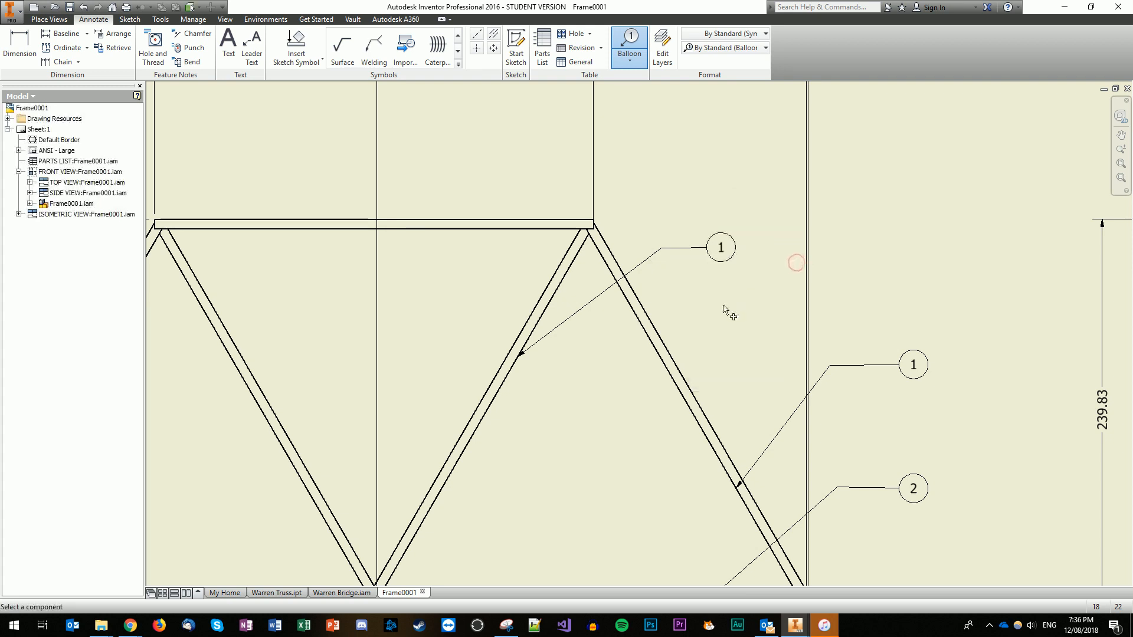
key("ctrl+z")
- Attach an item balloon to the front view's right inner diagonal, with its bent leader crossing the outer diagonal
key("b")
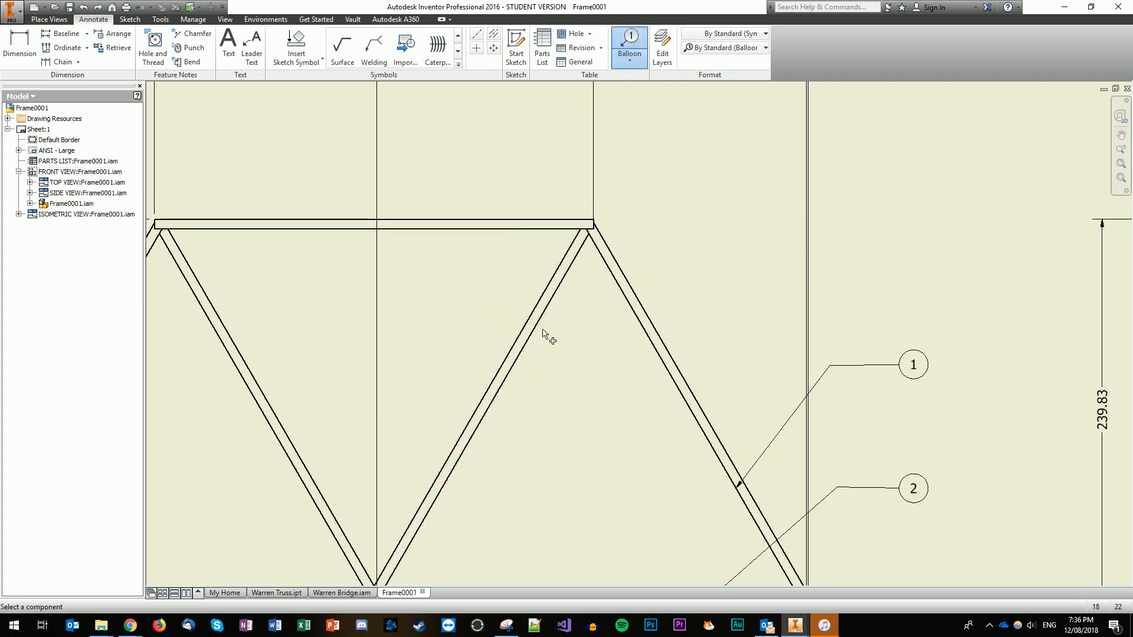
left_click(529, 342)
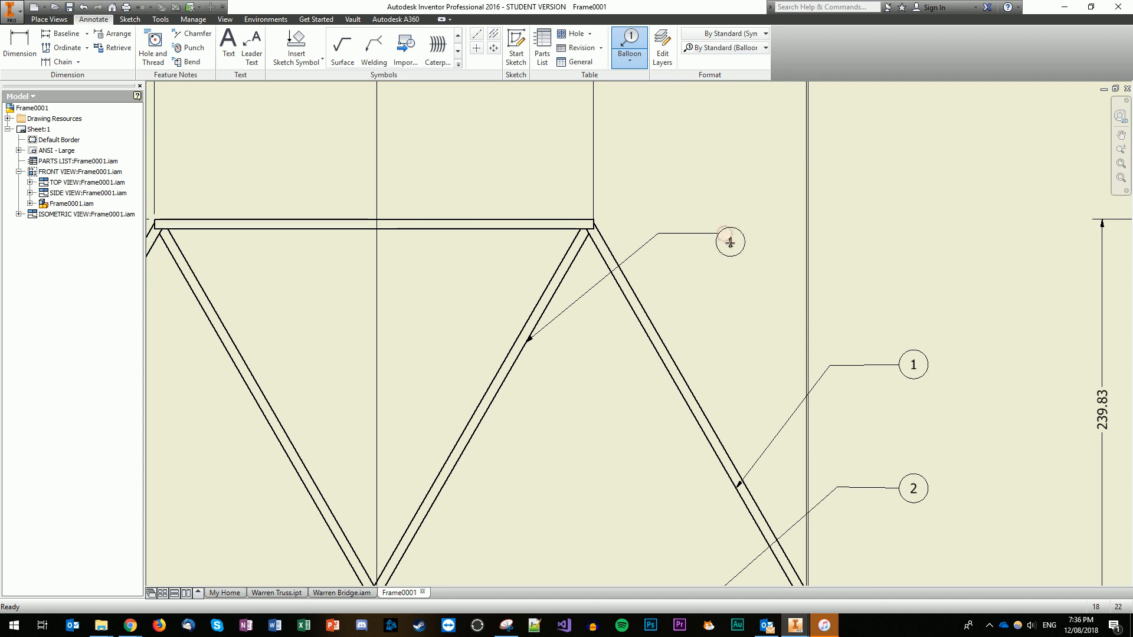
right_click(729, 242)
left_click(786, 245)
- Attach an item balloon with a bent leader to the front view's top chord, aligned above the right inner diagonal's balloon
scroll(655, 323, "down", 5)
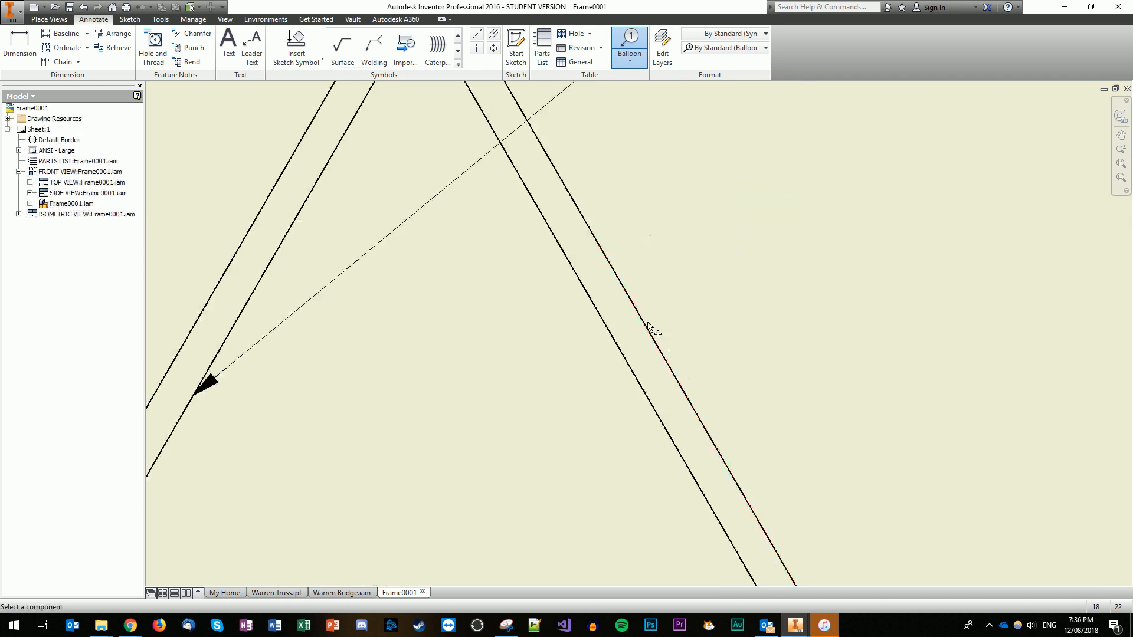
scroll(649, 325, "up", 5)
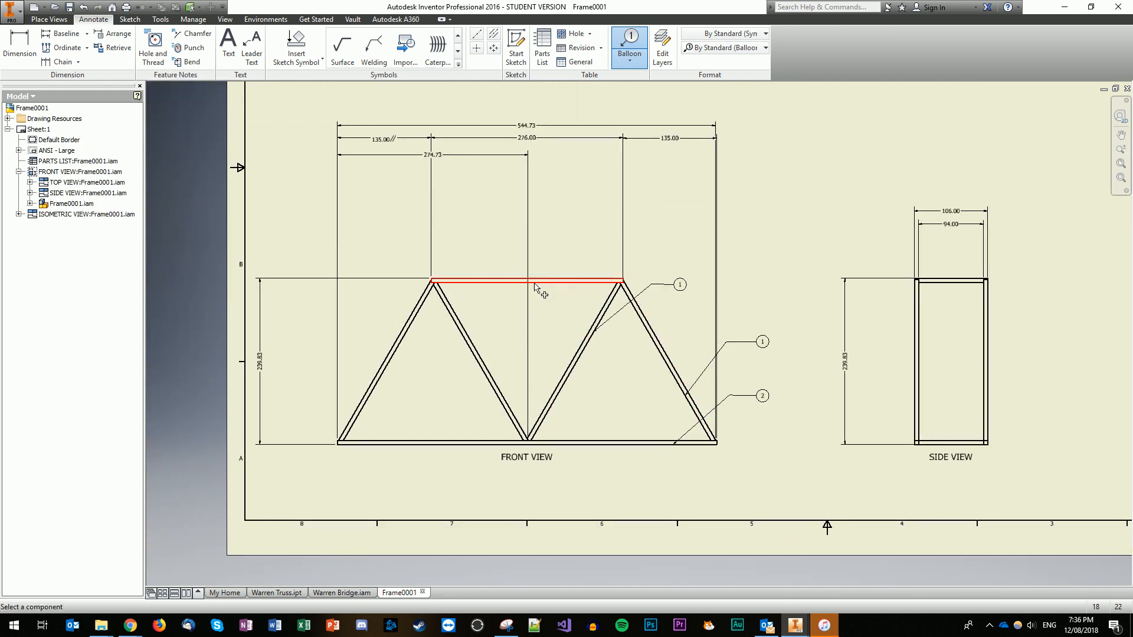
left_click(571, 281)
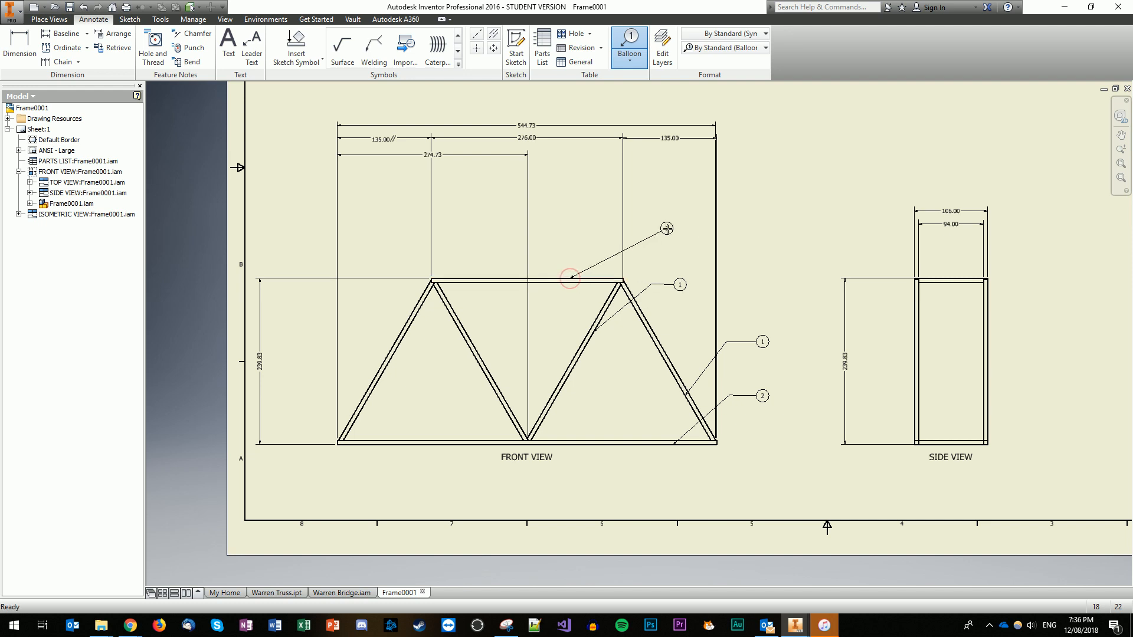
left_click(647, 229)
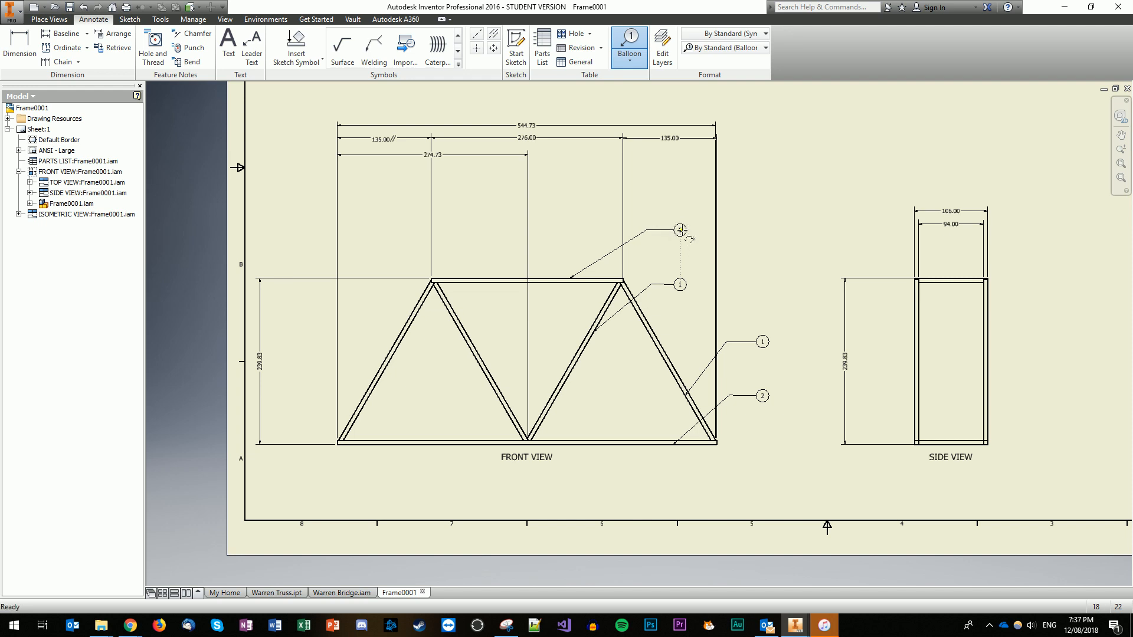
right_click(679, 229)
left_click(749, 230)
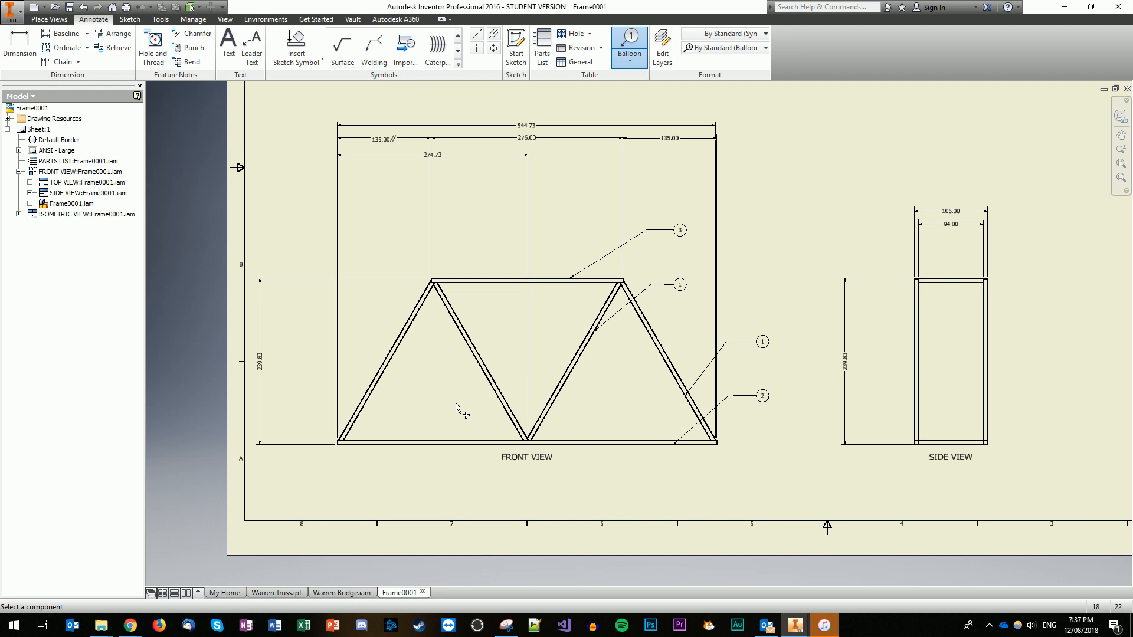
- Try to attach an item balloon with a bent leader to the left outer diagonal of the front view
left_click(389, 360)
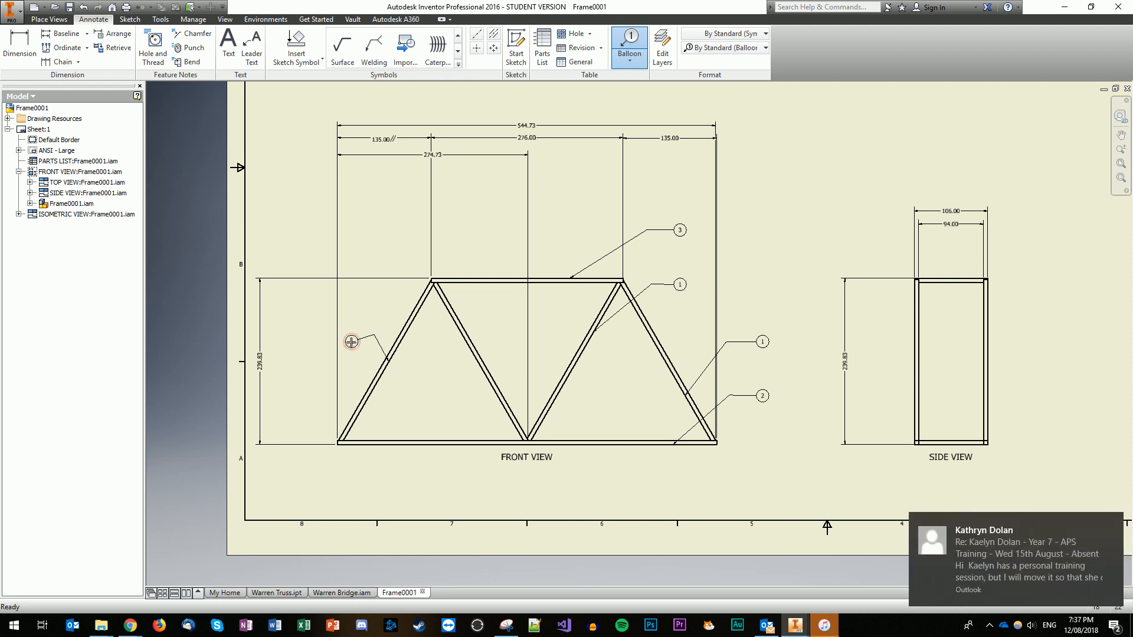
right_click(352, 342)
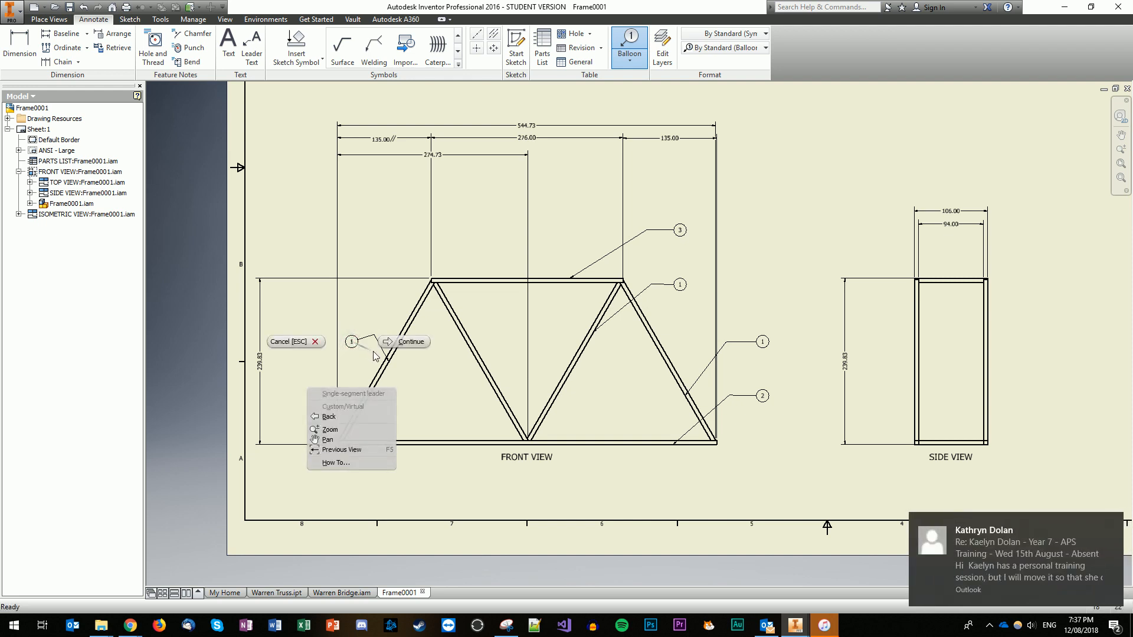
left_click(401, 342)
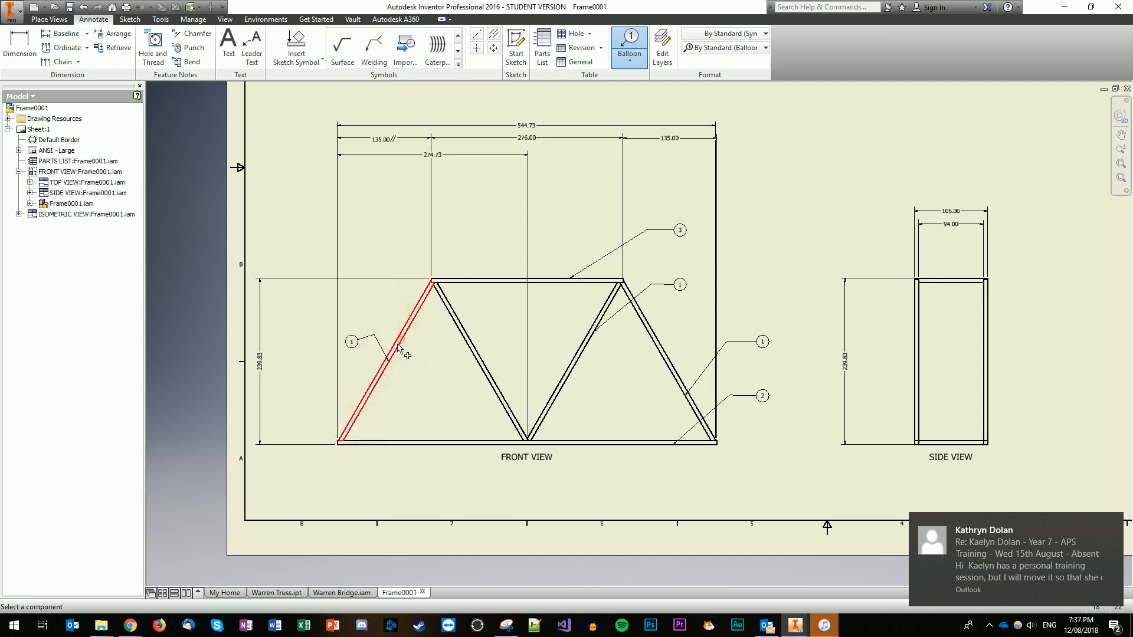
key("ctrl+z")
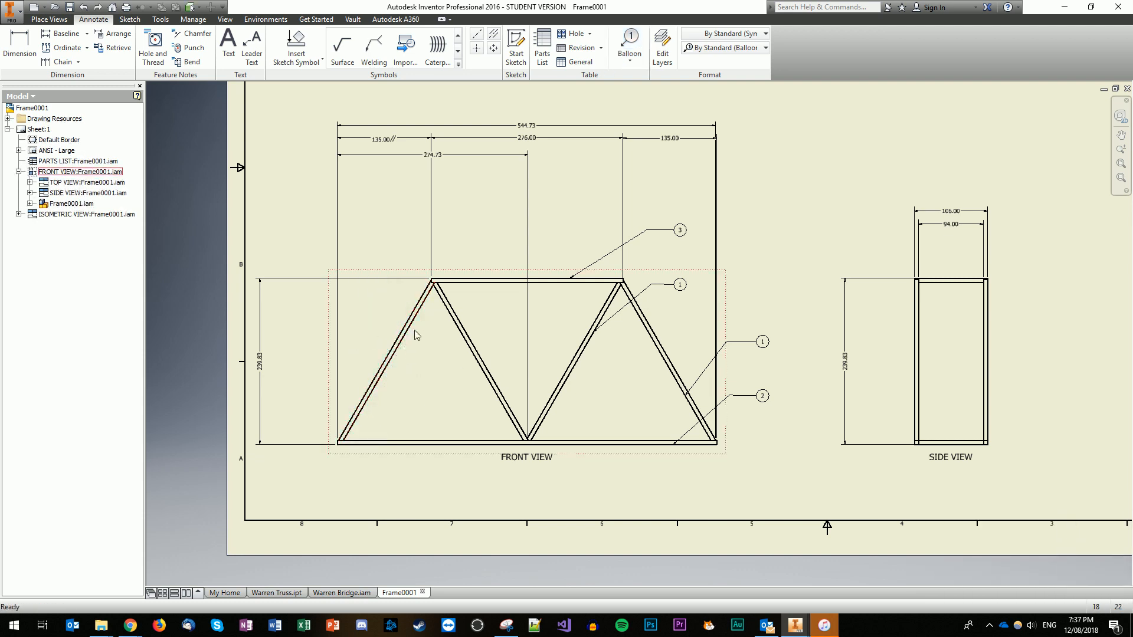
- Attach an item balloon to the front view's left outer diagonal, with a bent leader ending in a horizontal segment
left_click(630, 47)
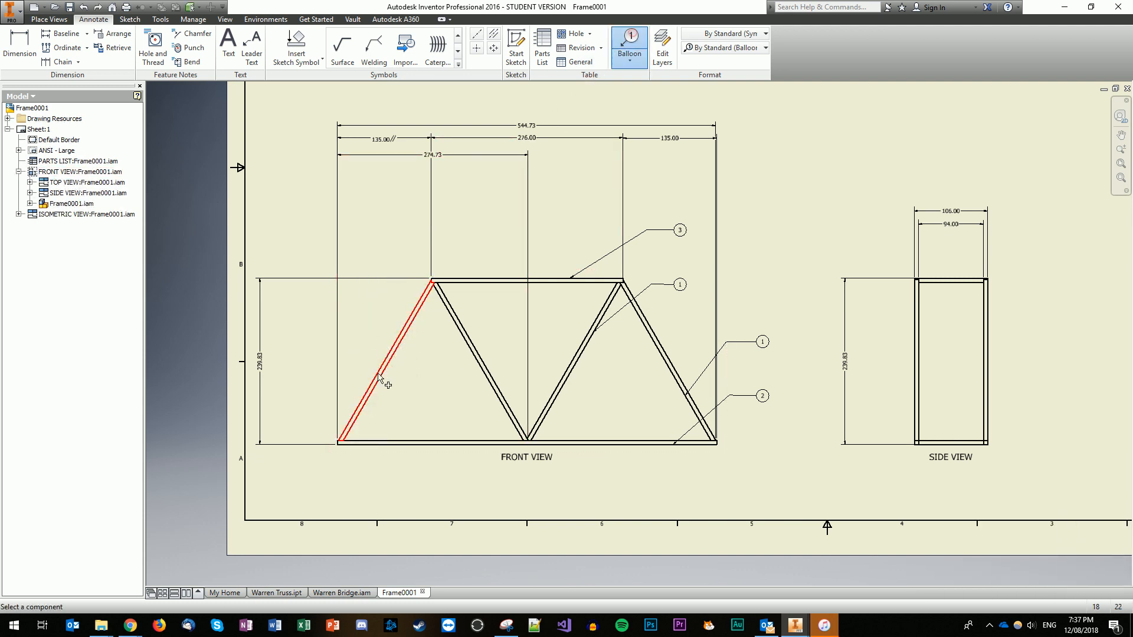
left_click(387, 357)
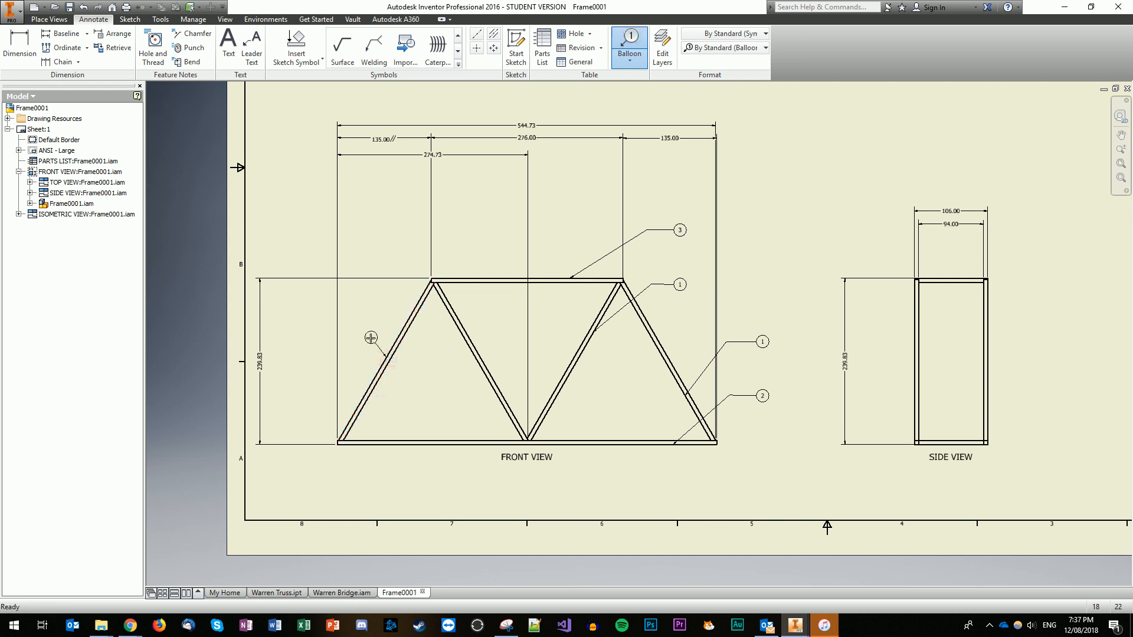
left_click(370, 337)
right_click(354, 338)
left_click(406, 338)
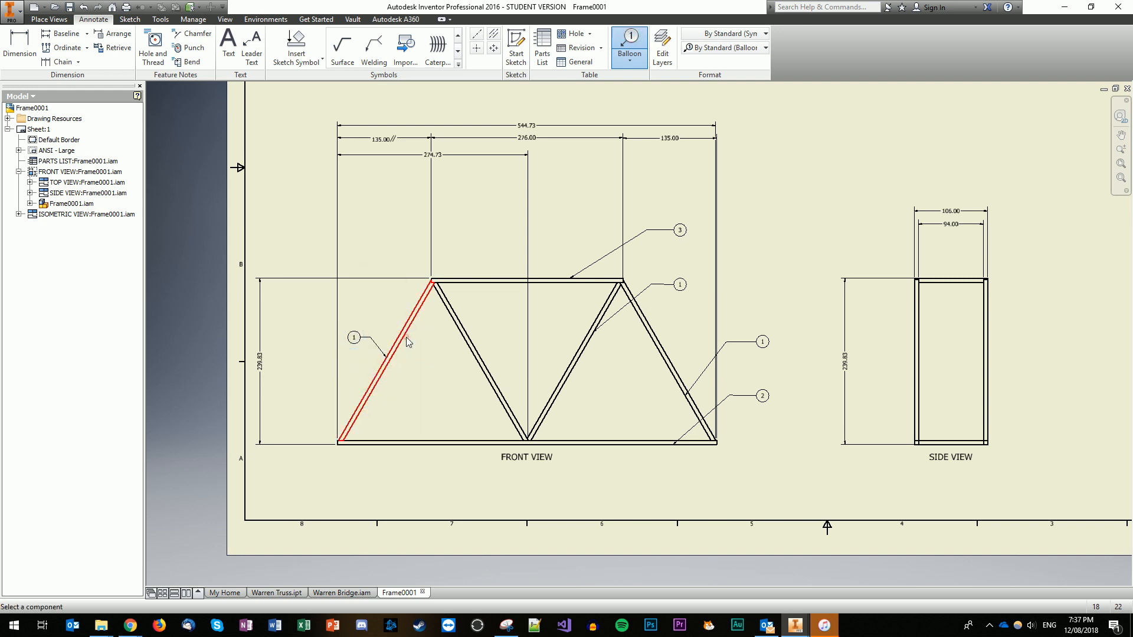
- Attach an item balloon to the front view's left inner diagonal, its bent leader crossing the outer diagonal, aligned above the neighbouring balloon
left_click(477, 361)
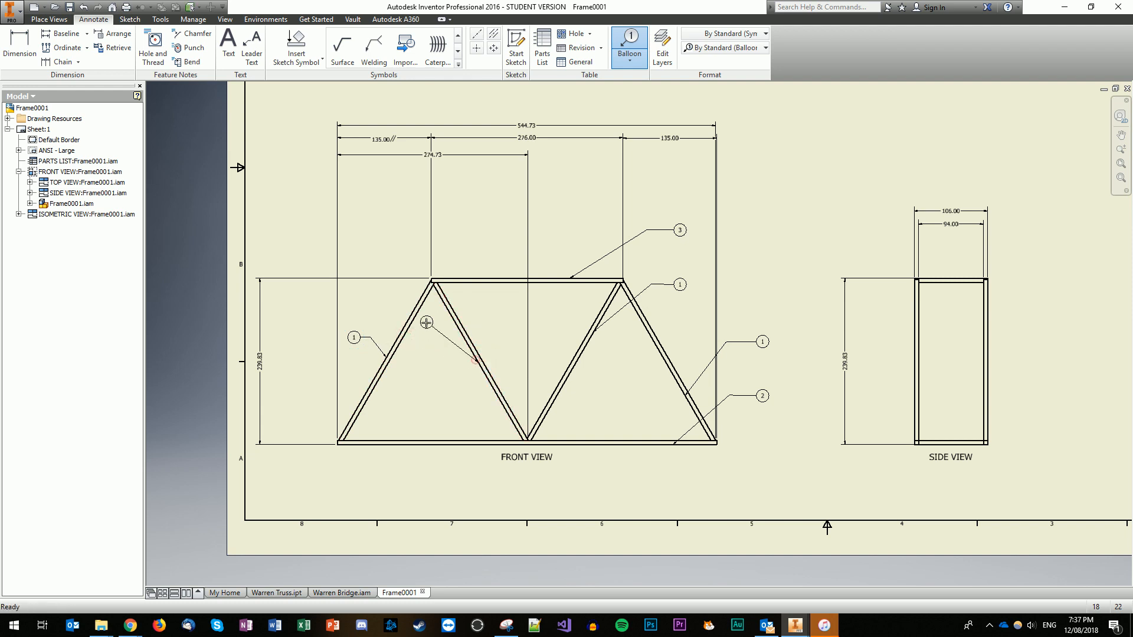
left_click(394, 306)
right_click(354, 305)
left_click(407, 307)
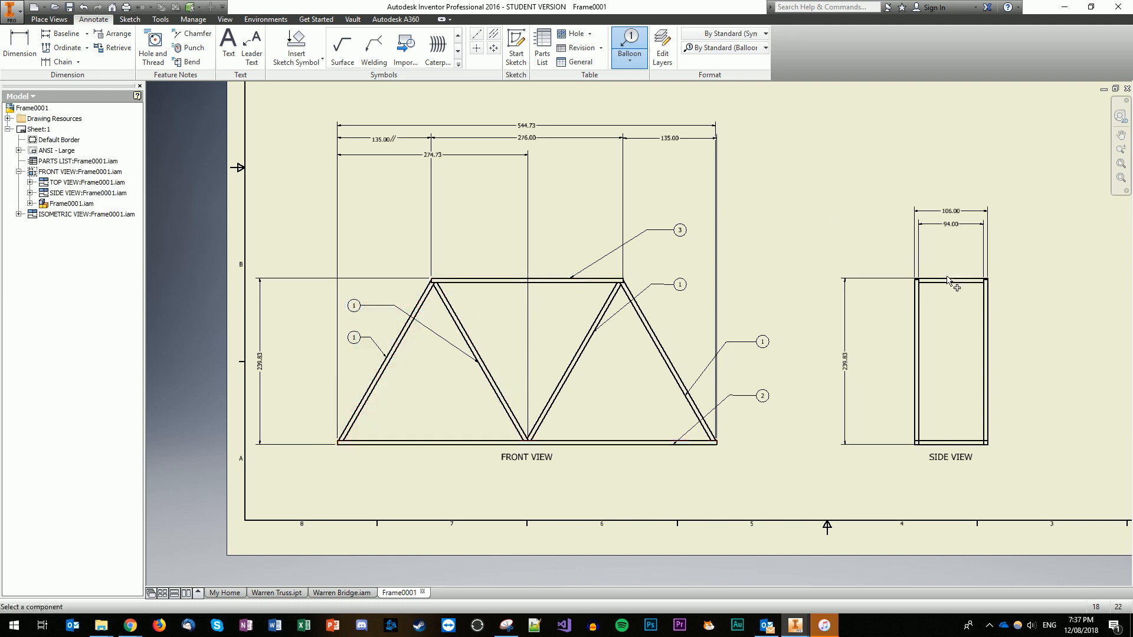
- Attach item balloons with bent leaders to the side view's bottom and top members, vertically aligned to the right of the view
left_click(957, 443)
left_click(1016, 400)
right_click(1046, 400)
left_click(1088, 401)
left_click(954, 281)
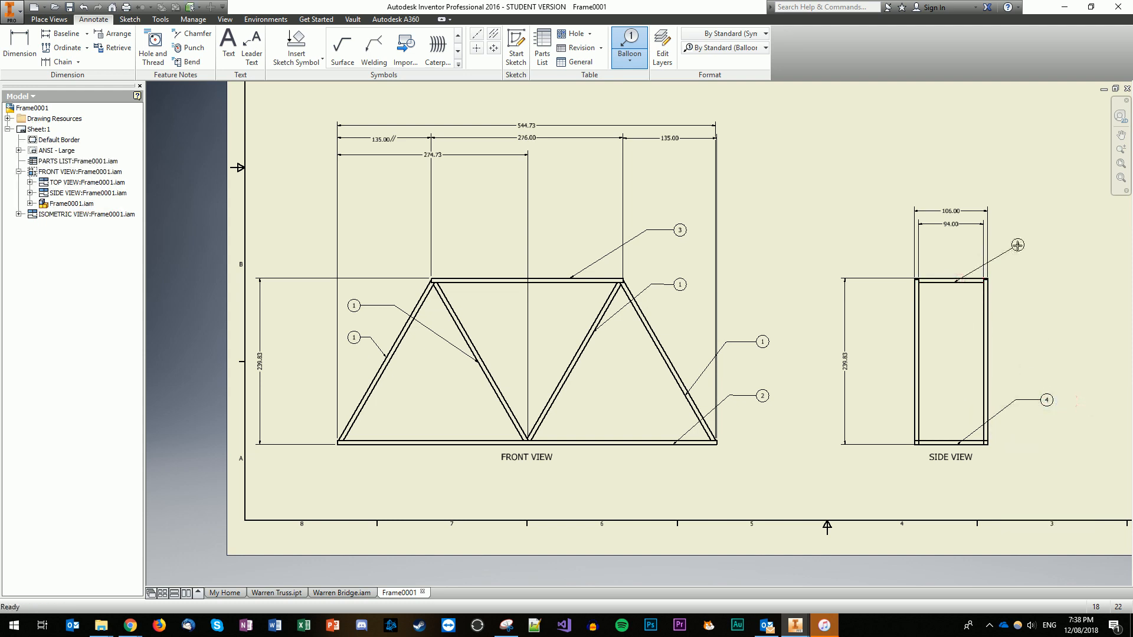
left_click(1011, 248)
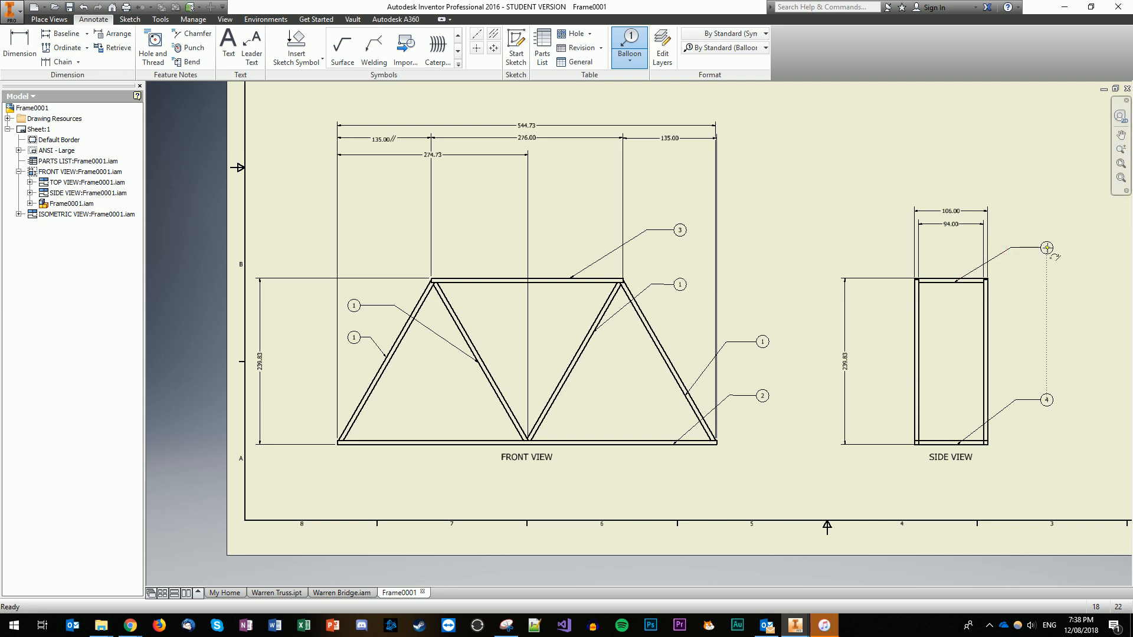
right_click(1047, 247)
left_click(1093, 246)
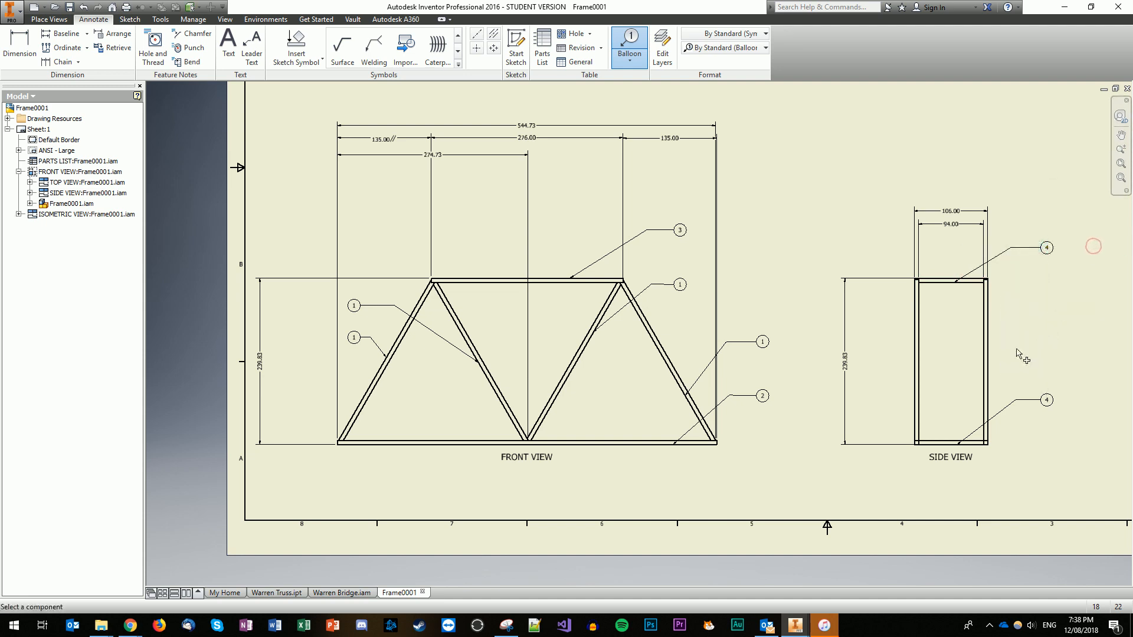
- Attach item balloons with bent leaders to the side view's right and left uprights, each placed outside the frame
left_click(989, 361)
left_click(1015, 336)
right_click(1046, 337)
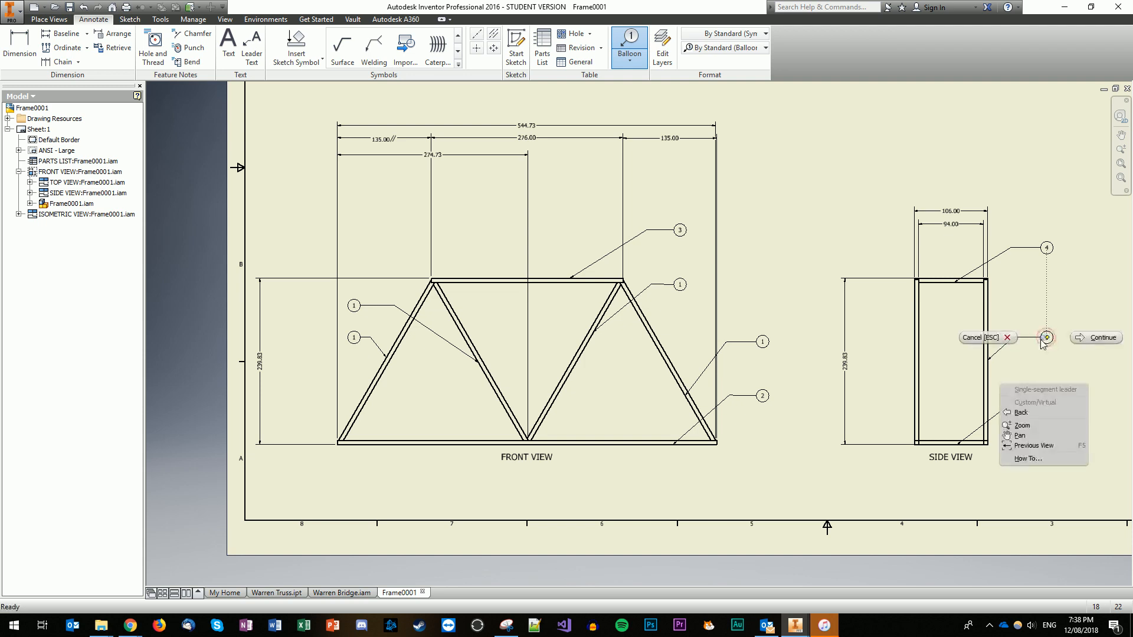
left_click(1097, 334)
left_click(916, 370)
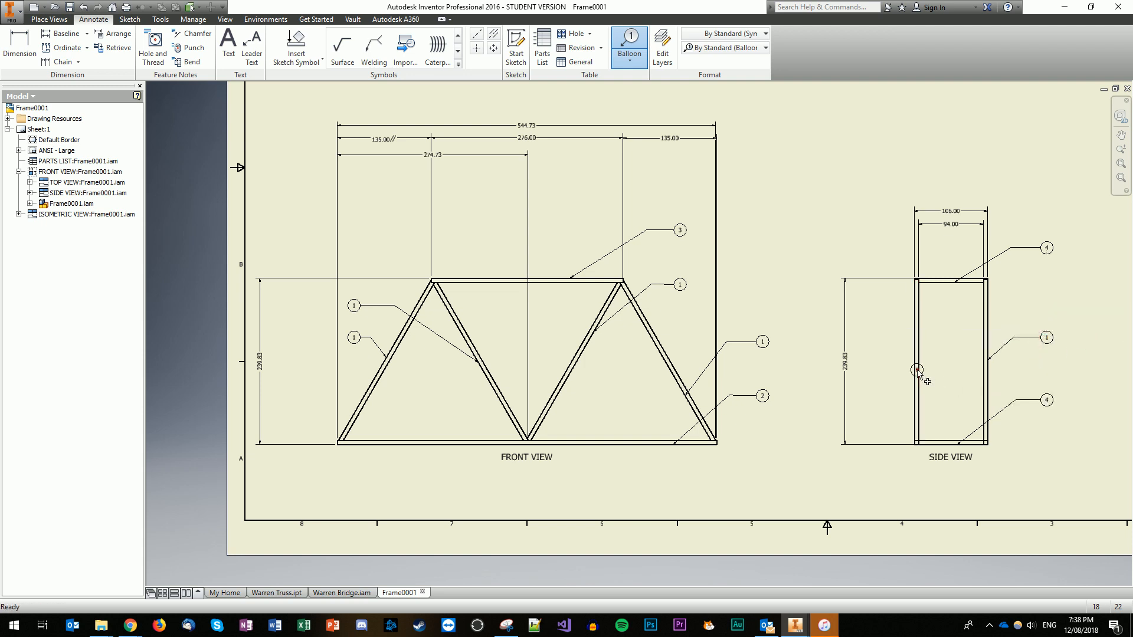
left_click(897, 344)
right_click(873, 343)
left_click(912, 346)
- Attach item balloons with bent leaders to the top view's left end and second cross members, aligned in a row above the view
scroll(680, 320, "down", 3)
scroll(680, 320, "down", 2)
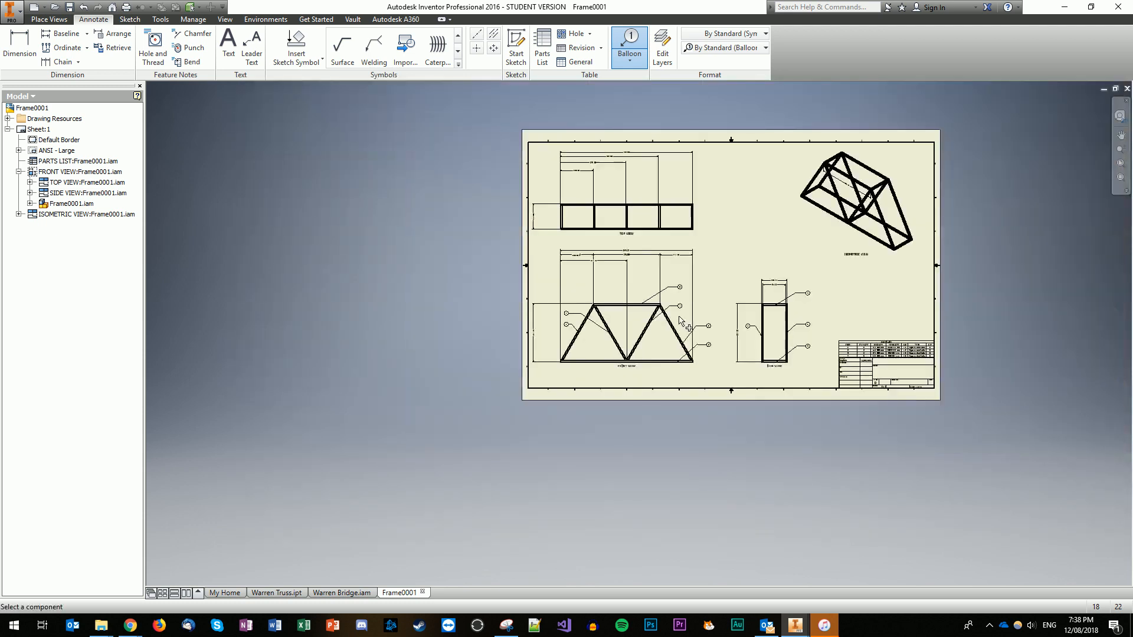
scroll(638, 196, "up", 5)
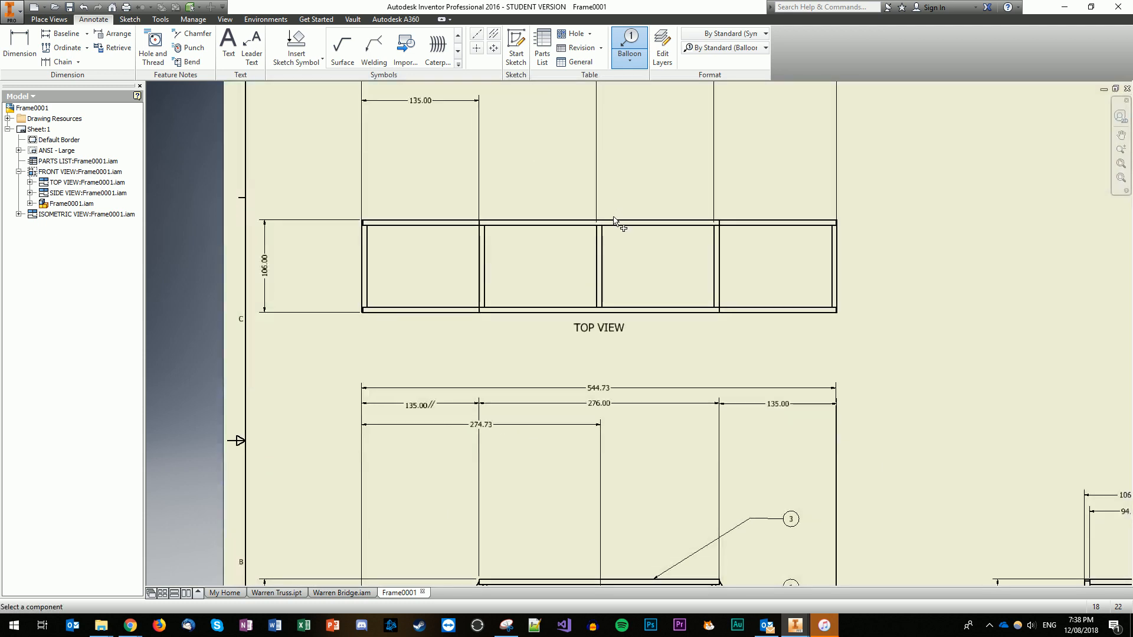
left_click(363, 267)
left_click(399, 178)
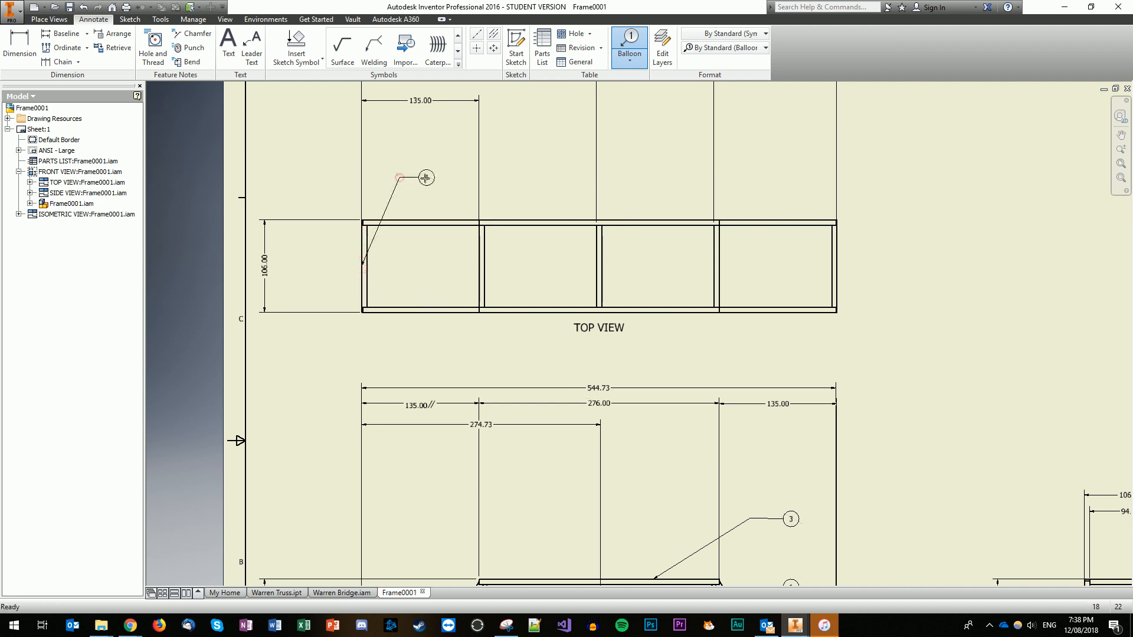
right_click(427, 177)
left_click(372, 178)
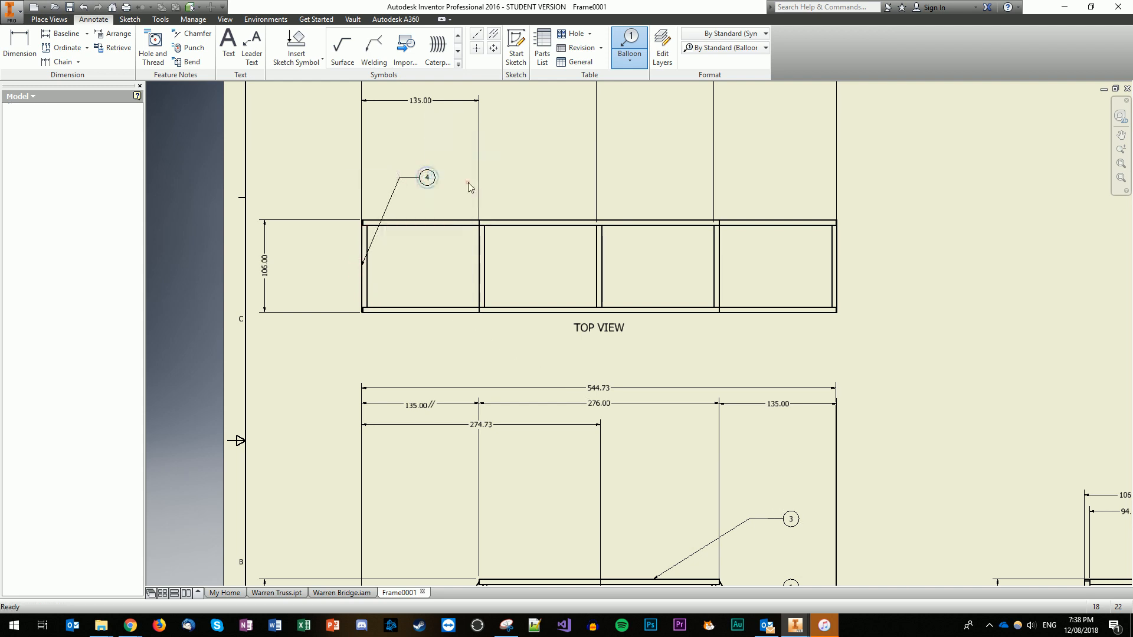
left_click(478, 270)
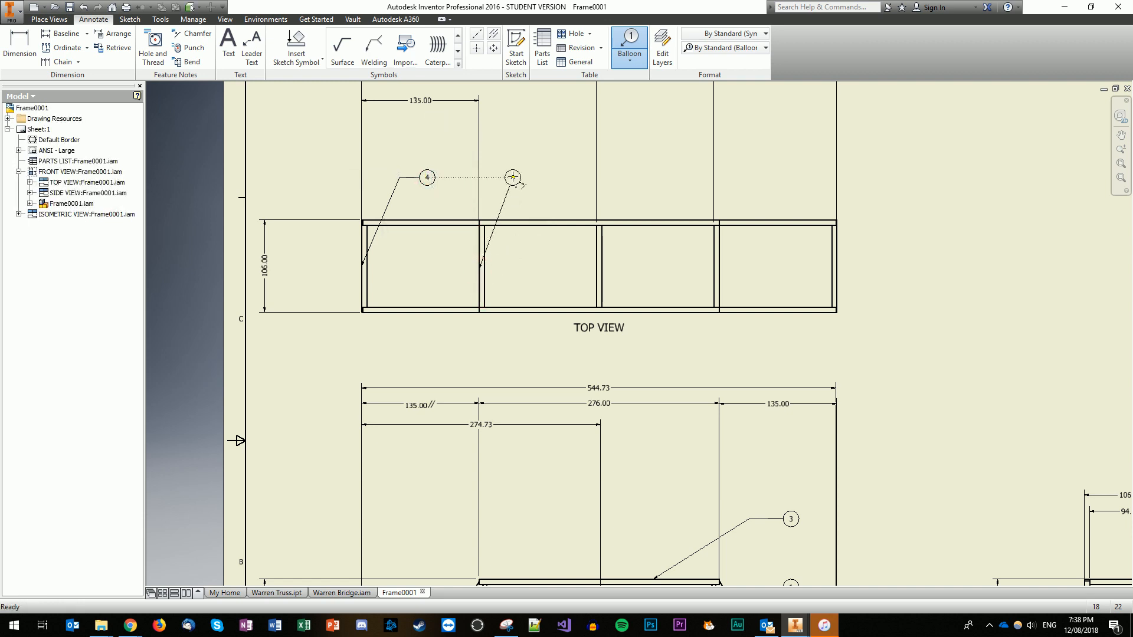
left_click(512, 177)
right_click(544, 177)
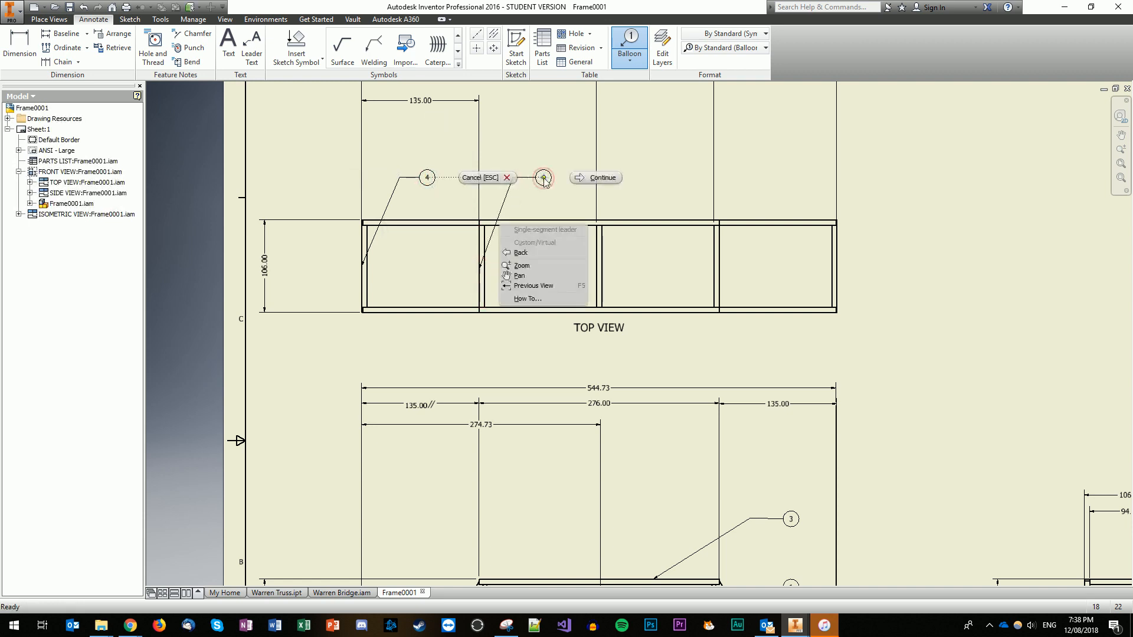
left_click(598, 175)
- Attach item balloons with bent leaders to the top view's middle and fourth cross members, in line with the existing balloon row
left_click(600, 260)
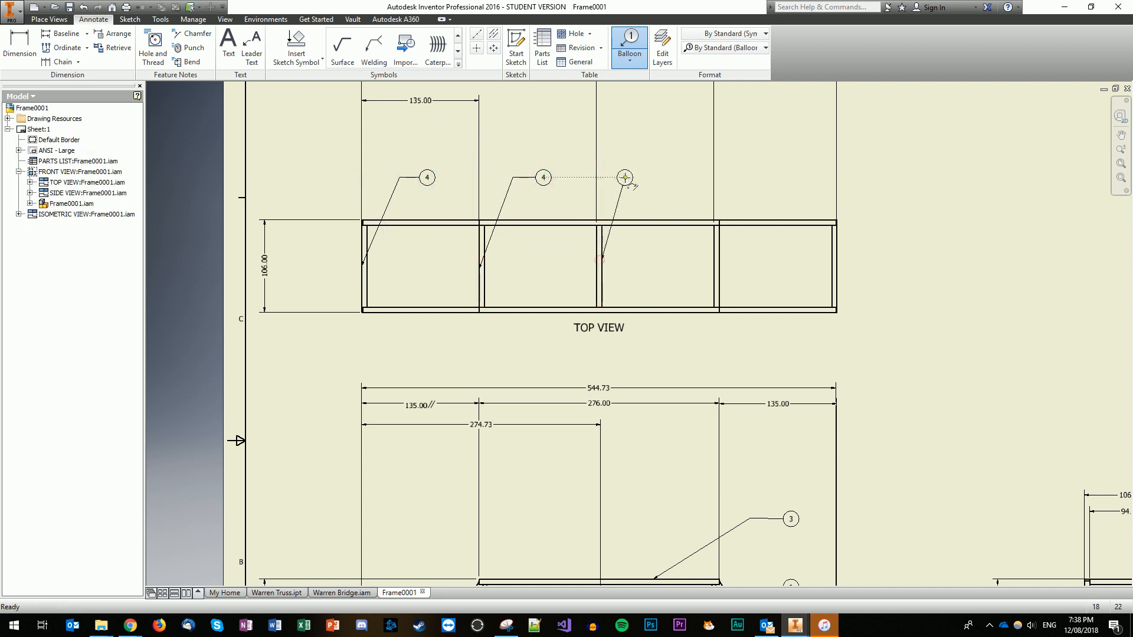
left_click(624, 177)
right_click(663, 178)
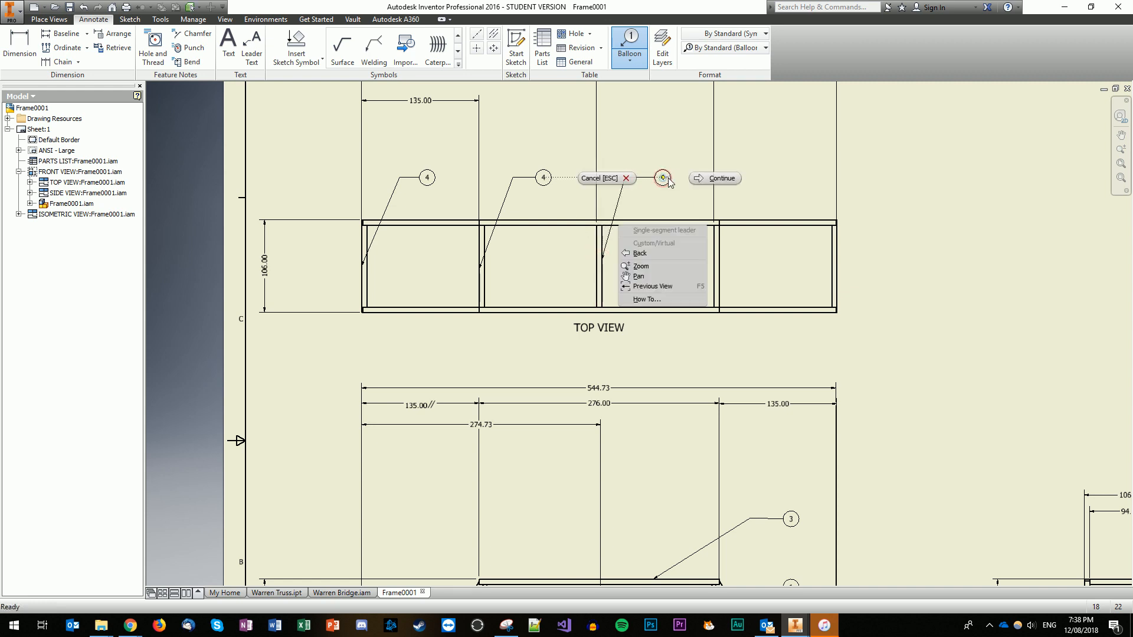
left_click(717, 177)
left_click(719, 274)
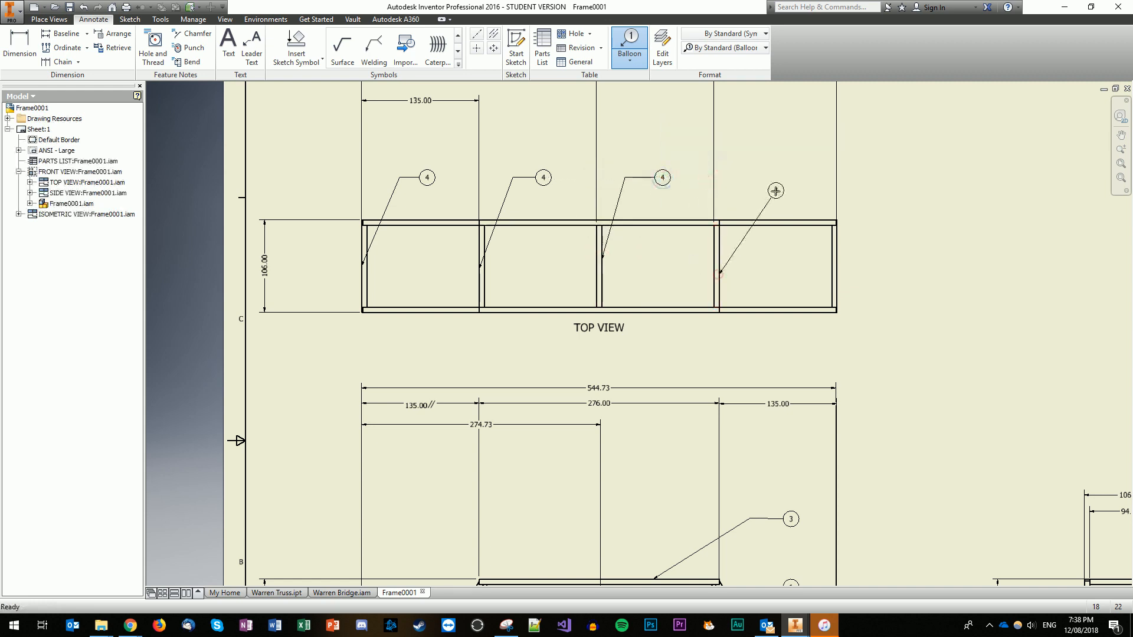
left_click(767, 177)
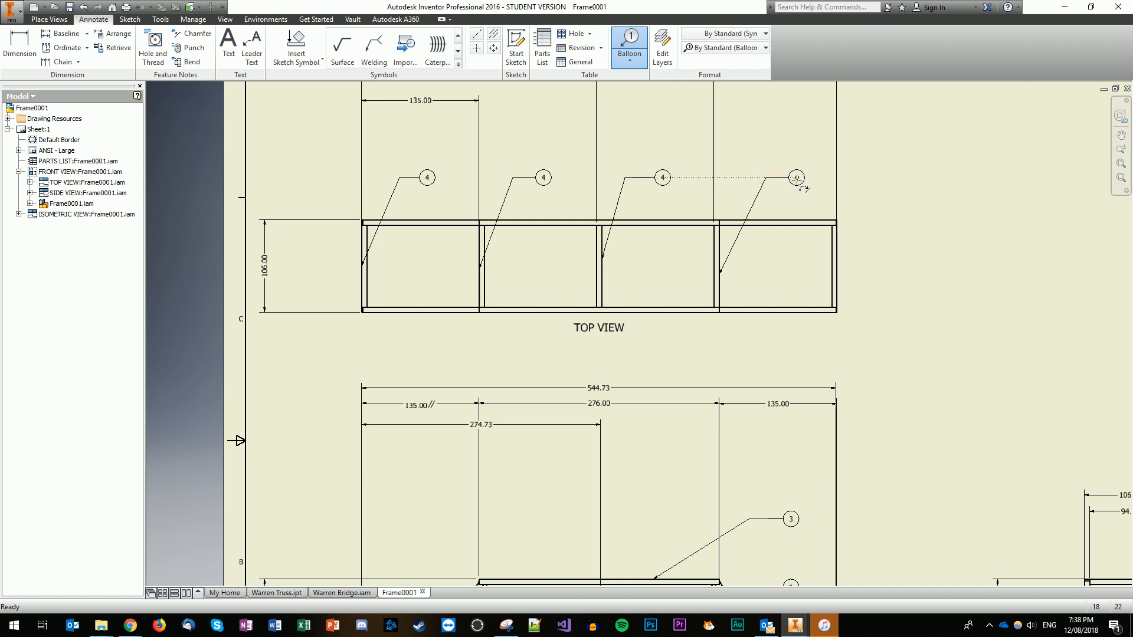
right_click(792, 177)
left_click(852, 184)
- Try to attach an item balloon with a bent leader to the top view's right end cross member, in line with the balloon row
left_click(836, 266)
left_click(873, 177)
left_click(931, 177)
right_click(931, 177)
left_click(969, 174)
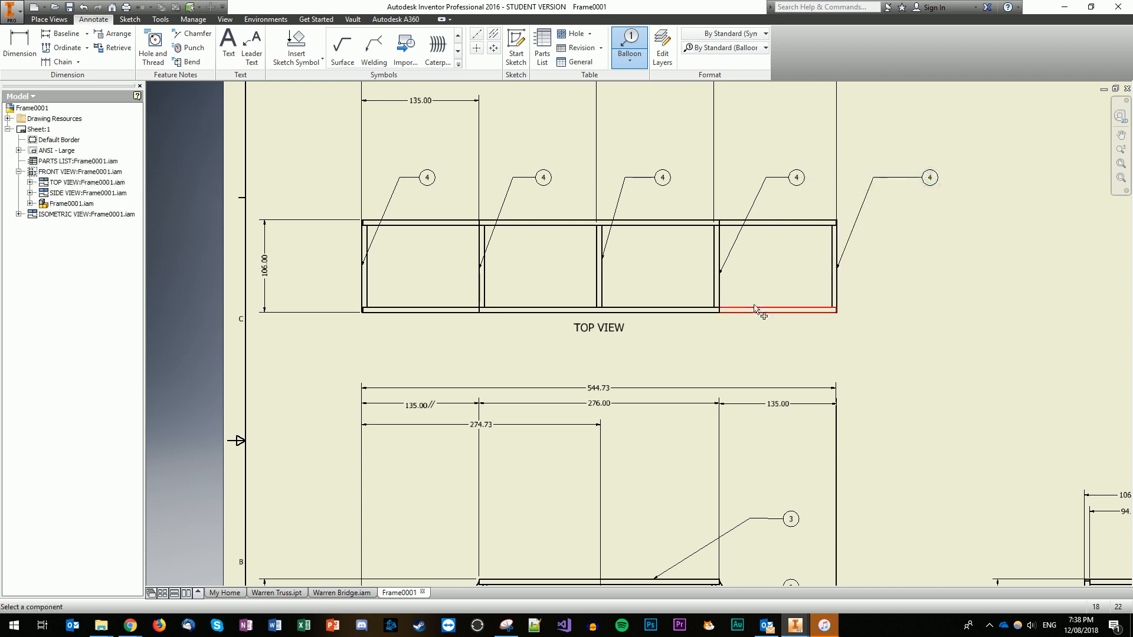
scroll(755, 307, "up", 3)
scroll(734, 319, "down", 5)
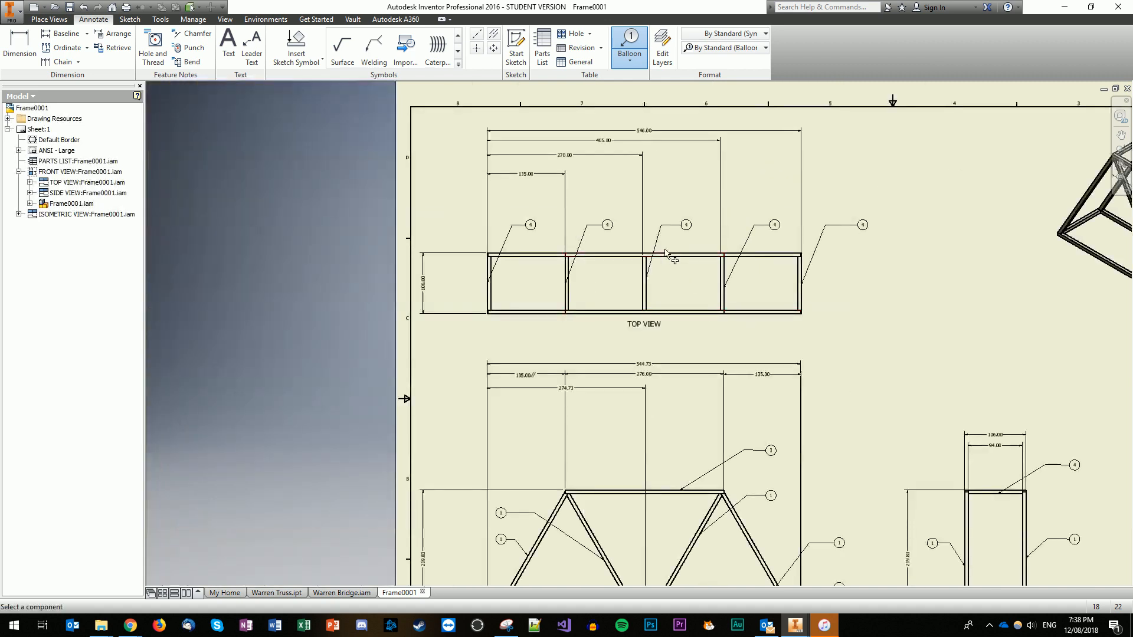
scroll(596, 455, "up", 1)
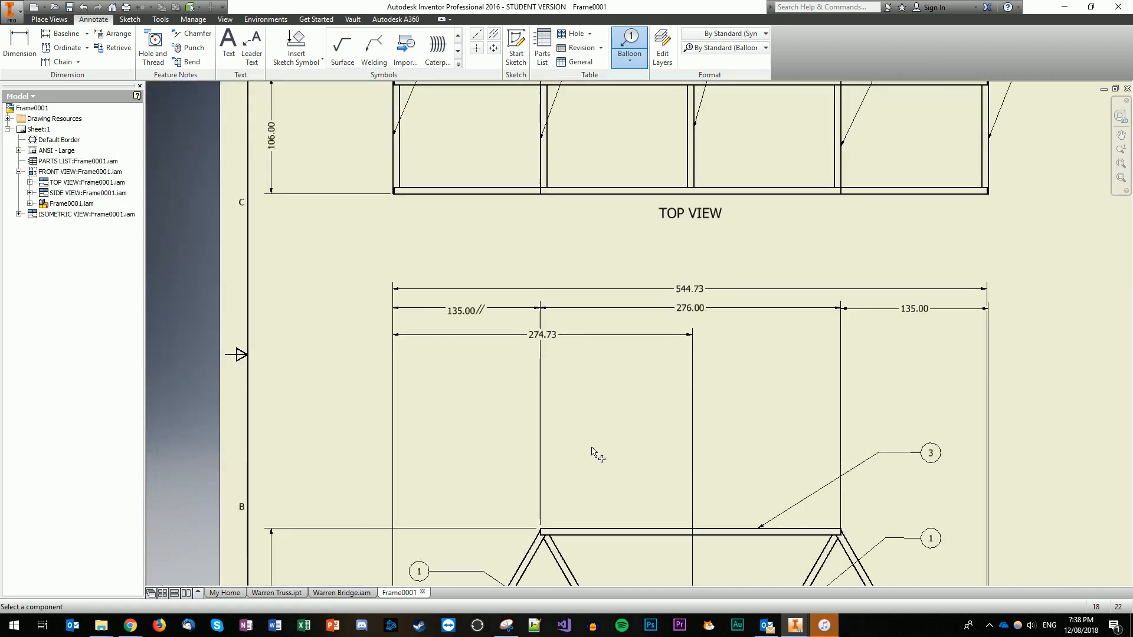
scroll(614, 477, "down", 3)
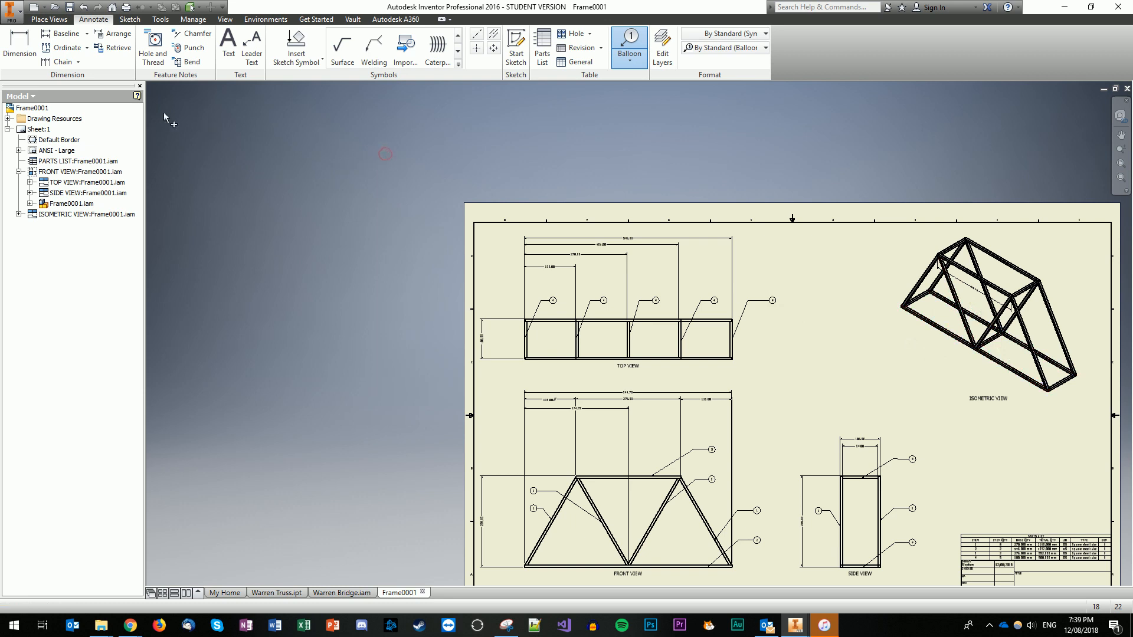
key("d")
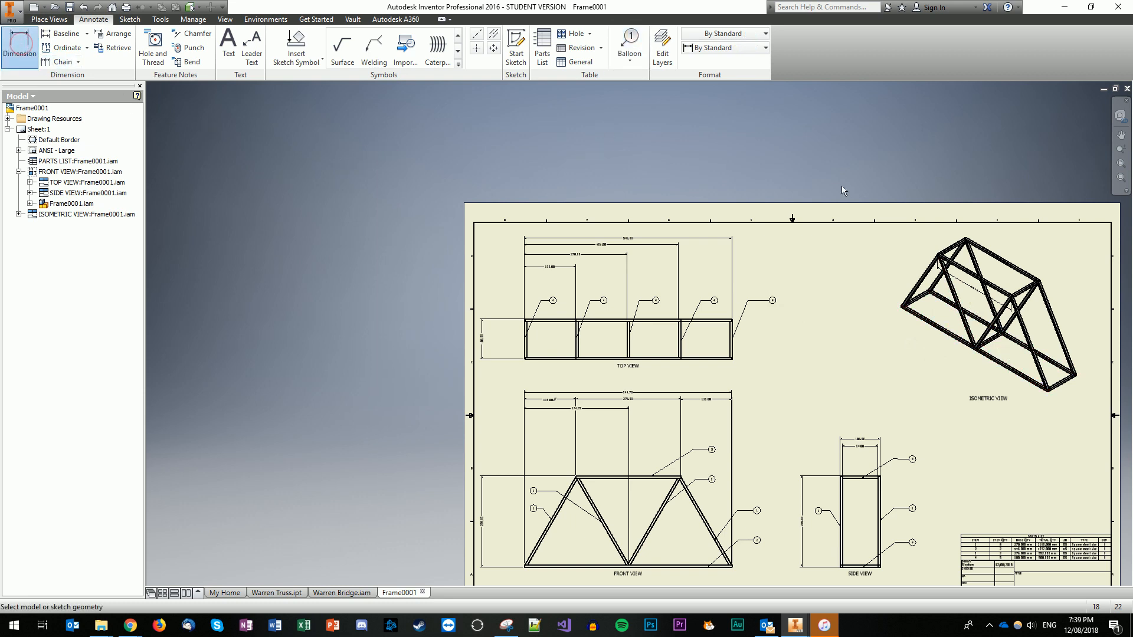
left_click(993, 254)
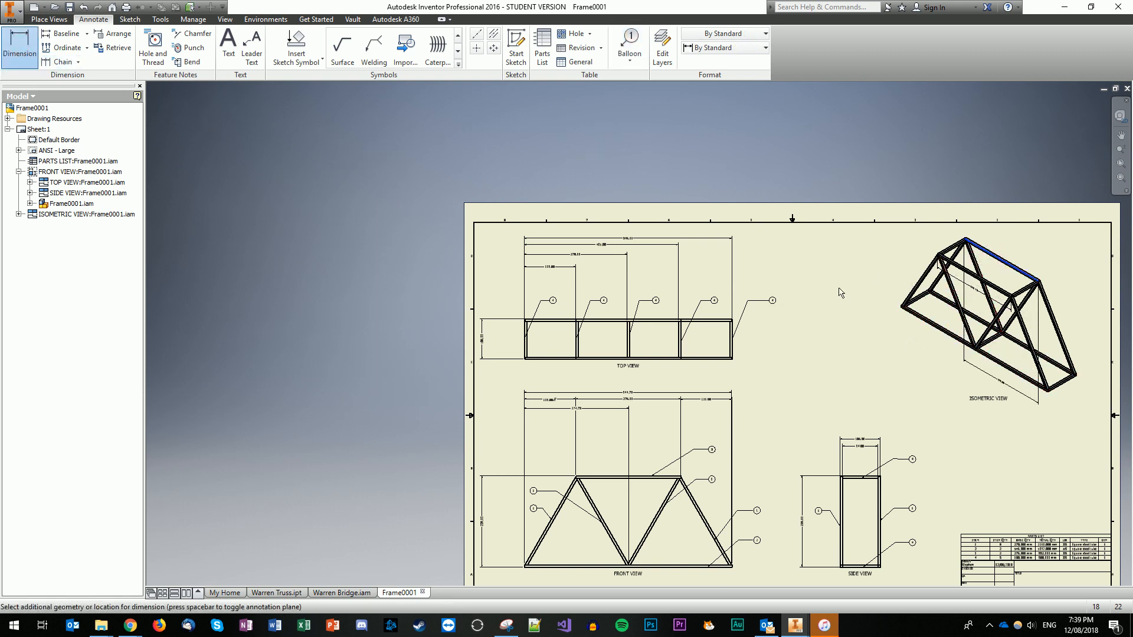
key("Escape")
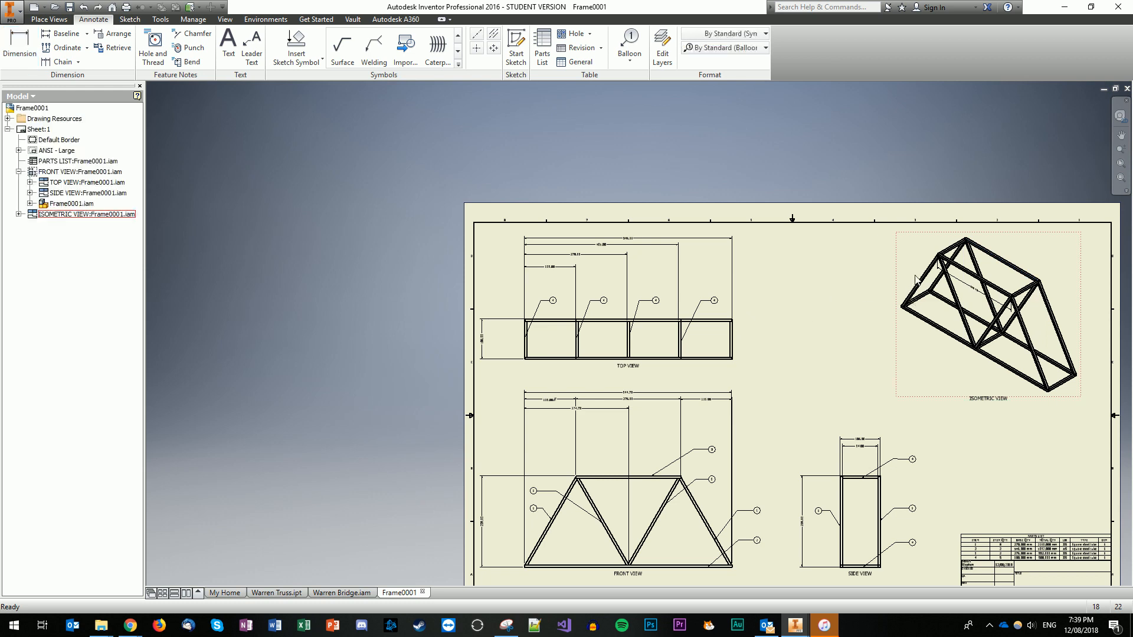
- Move the isometric view with its label slightly down and to the left on the sheet, and deselect it
mouse_move(893, 281)
left_mouse_down()
mouse_move(852, 282)
mouse_move(866, 288)
mouse_move(867, 312)
left_mouse_up()
left_click(852, 275)
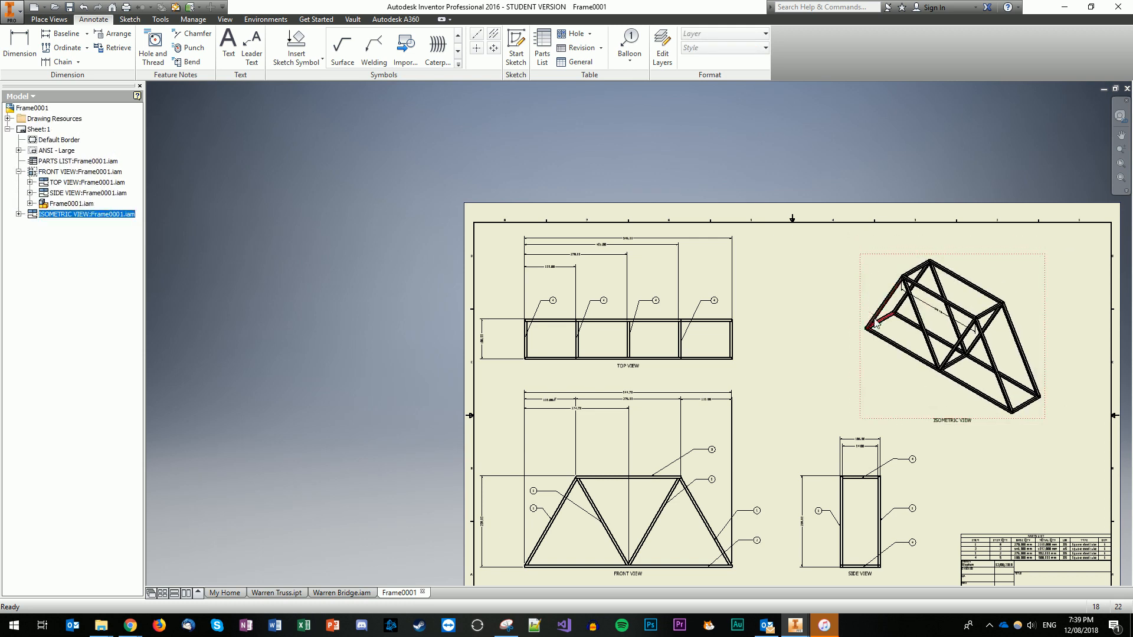
left_click(982, 450)
- Examine the complete sheet, checking the balloon numbers on the views against the items in the parts list
scroll(994, 463, "up", 3)
scroll(995, 463, "down", 5)
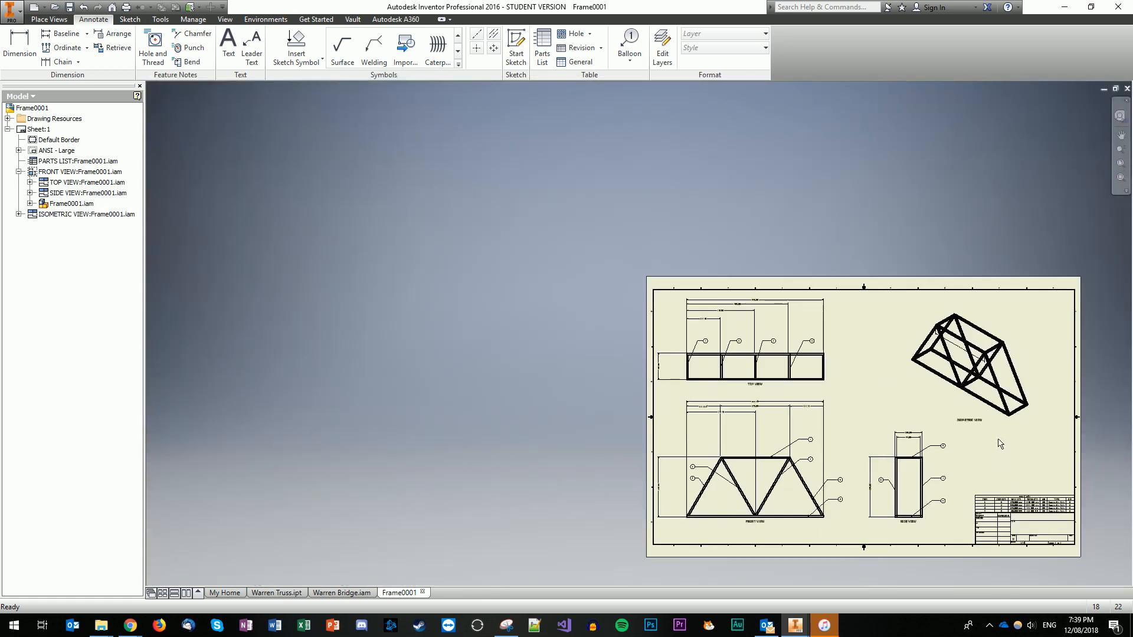
scroll(1044, 456, "up", 3)
left_click(1120, 135)
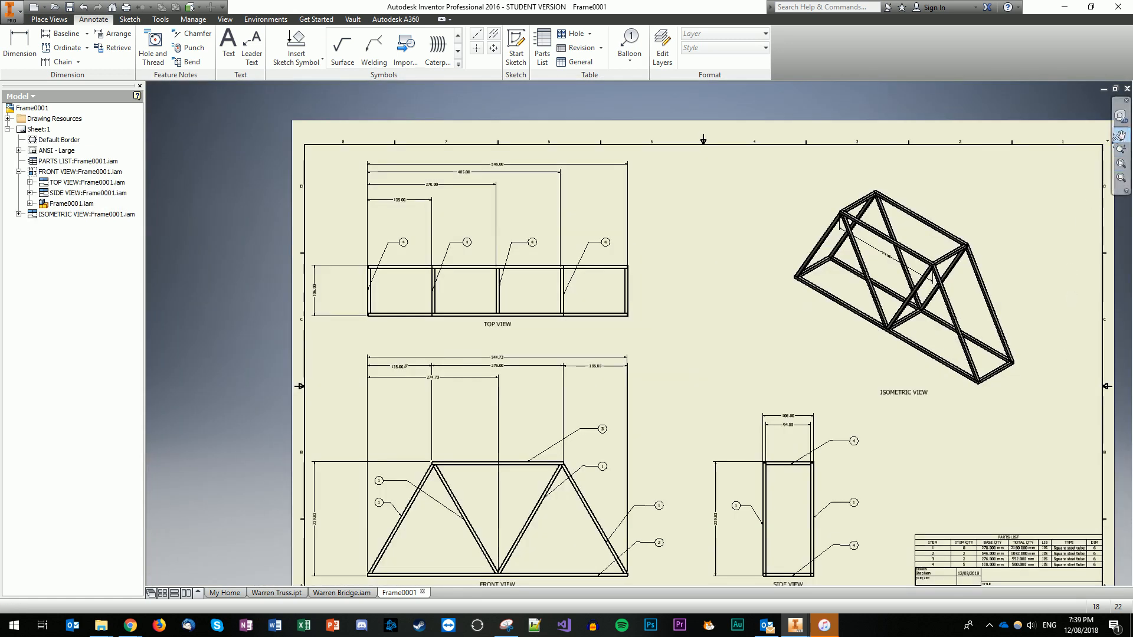
mouse_move(926, 364)
left_mouse_down()
mouse_move(921, 334)
mouse_move(884, 317)
left_mouse_up()
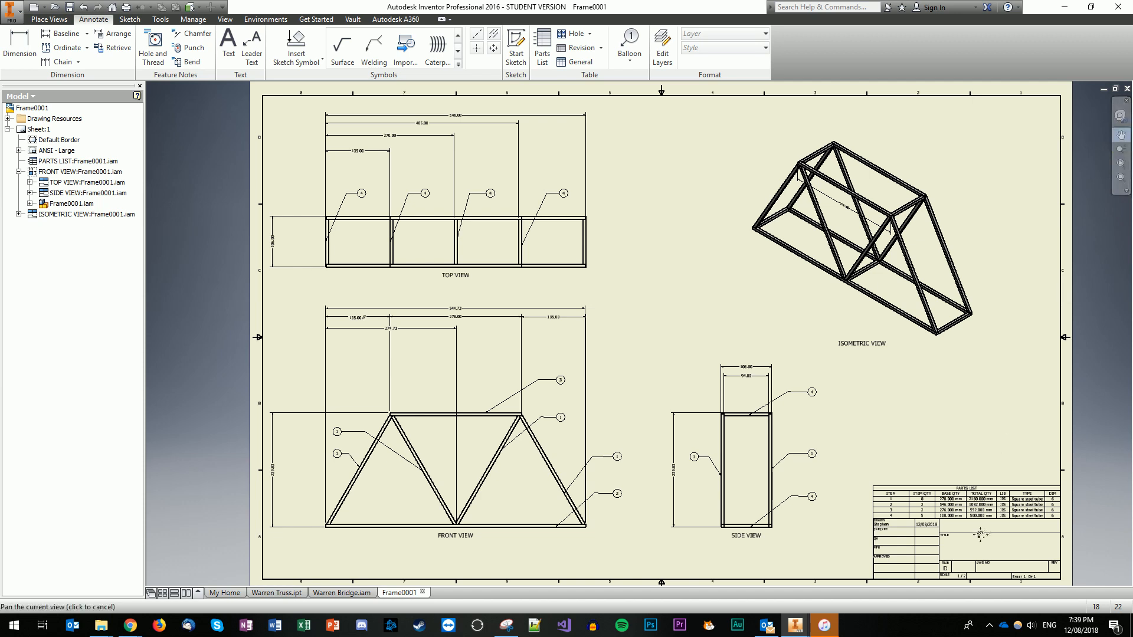
scroll(982, 525, "up", 3)
scroll(981, 527, "up", 2)
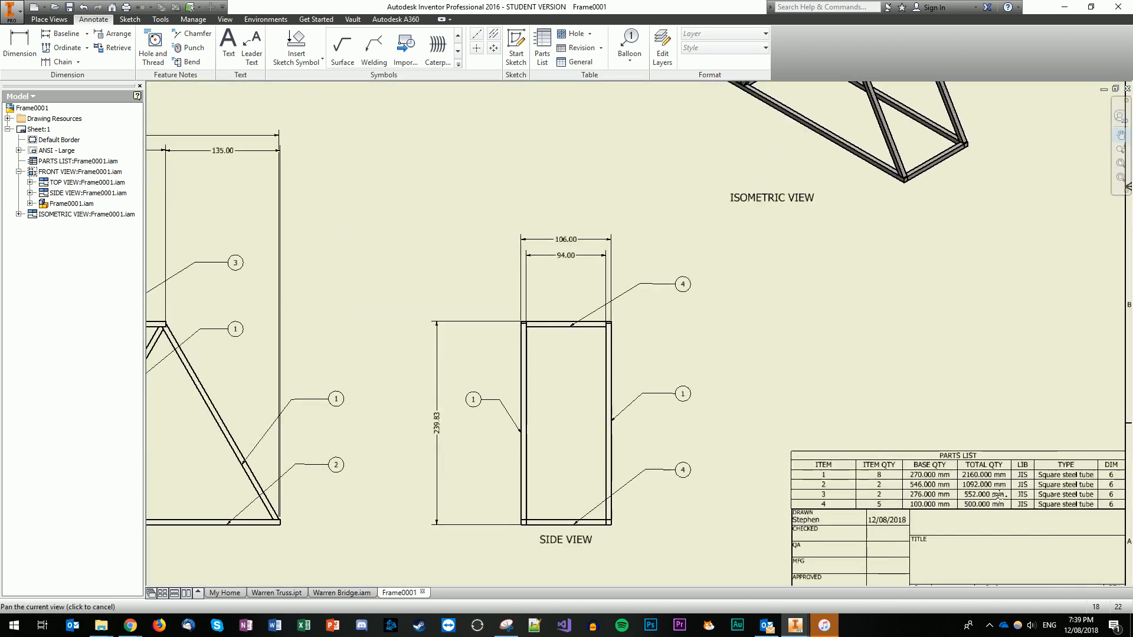
scroll(997, 495, "down", 2)
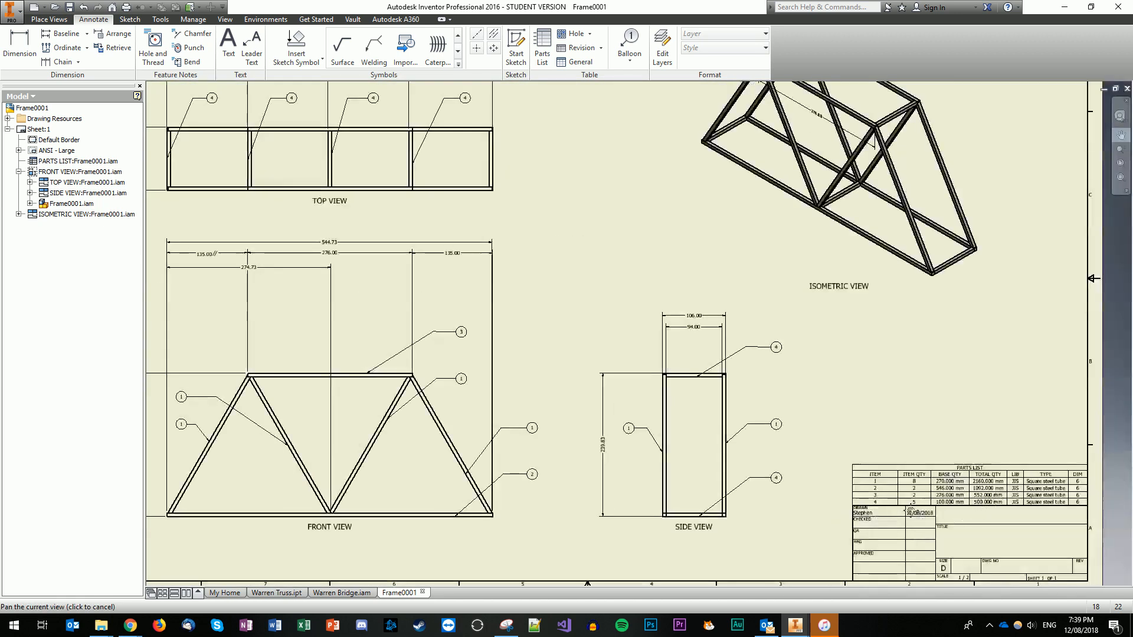
scroll(928, 506, "down", 2)
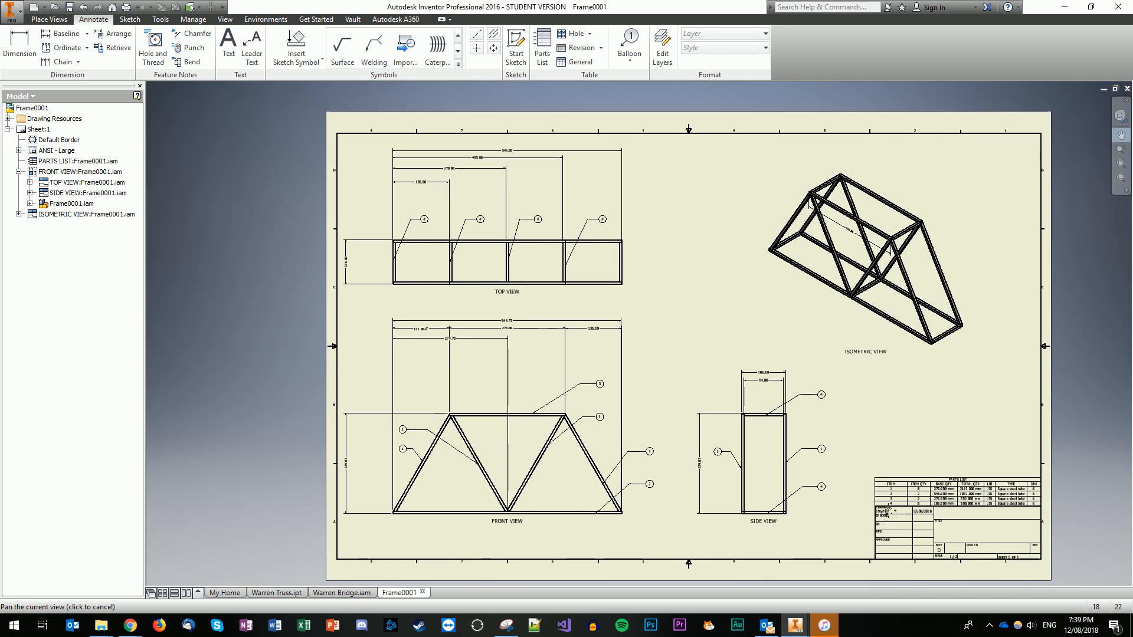